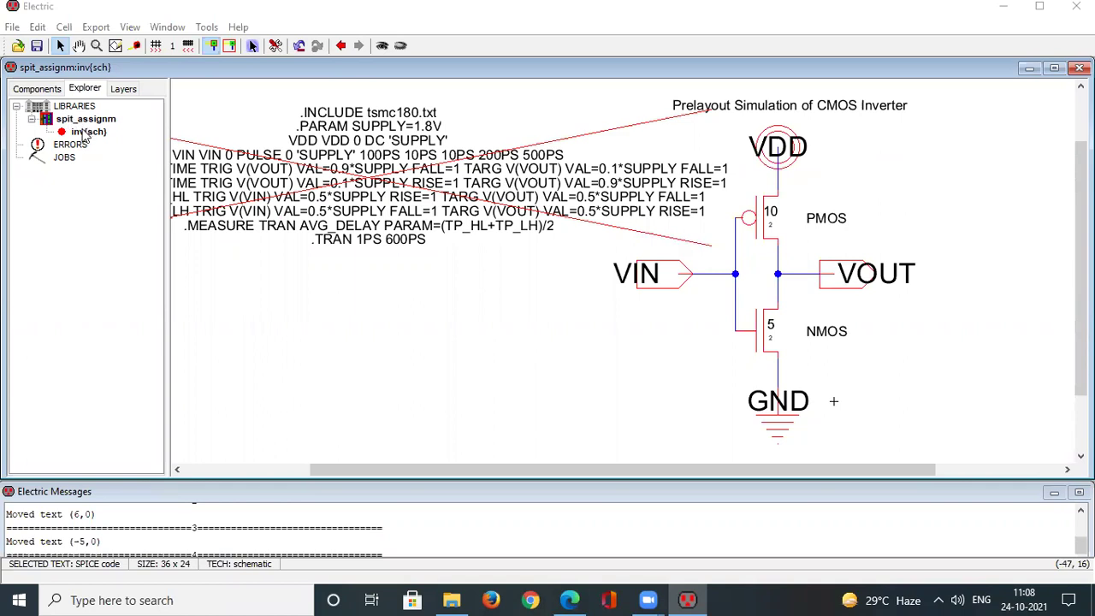
- Create a new cell named inv with the layout view in the spit_assignm library
right_click(87, 120)
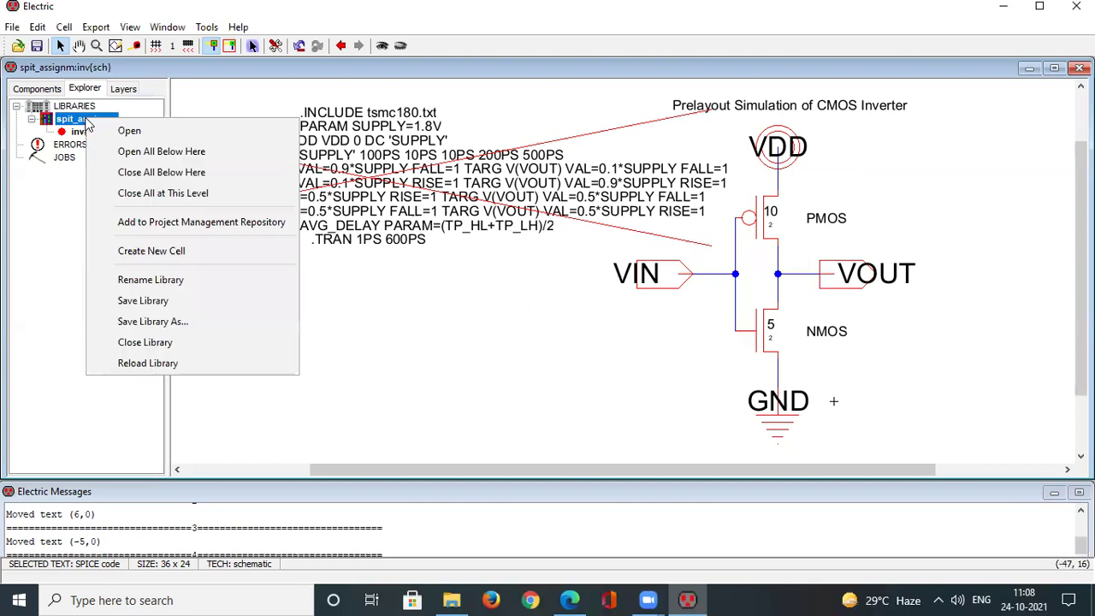
click(133, 255)
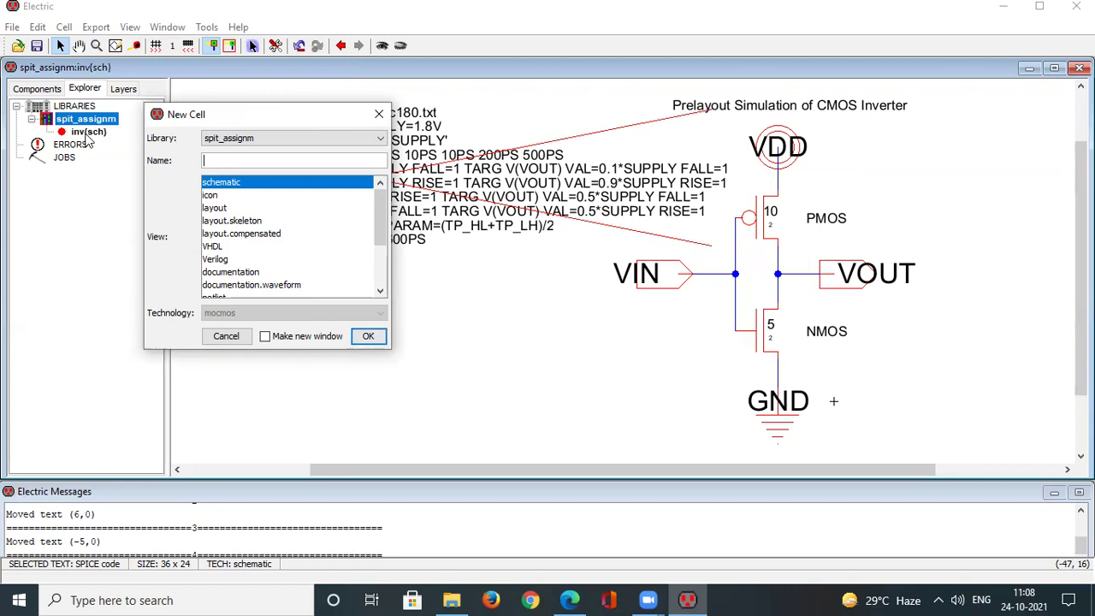
text(inv)
click(214, 208)
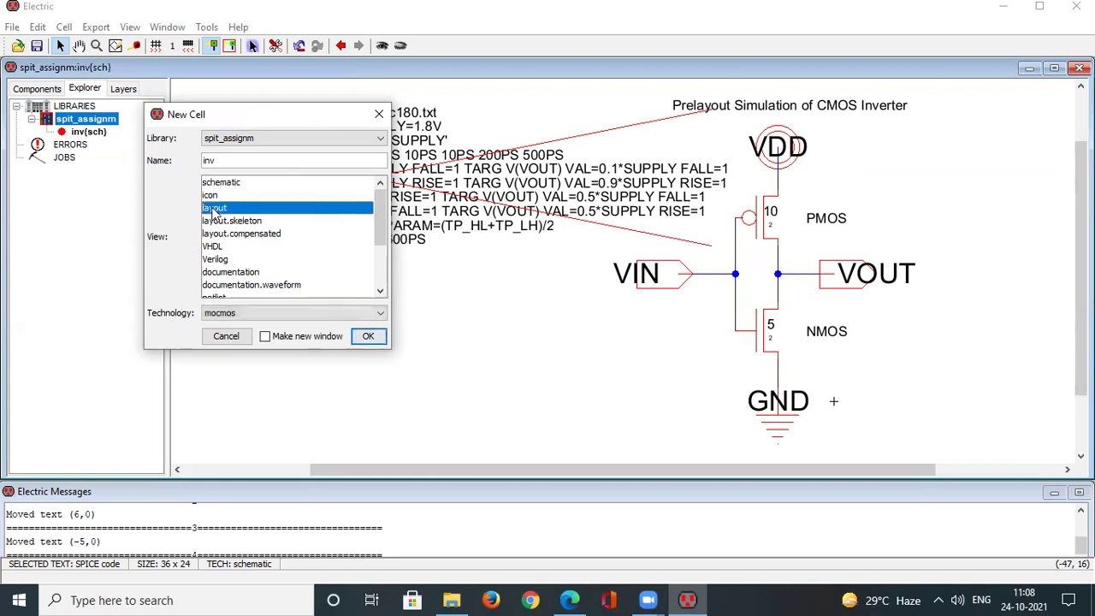
click(368, 336)
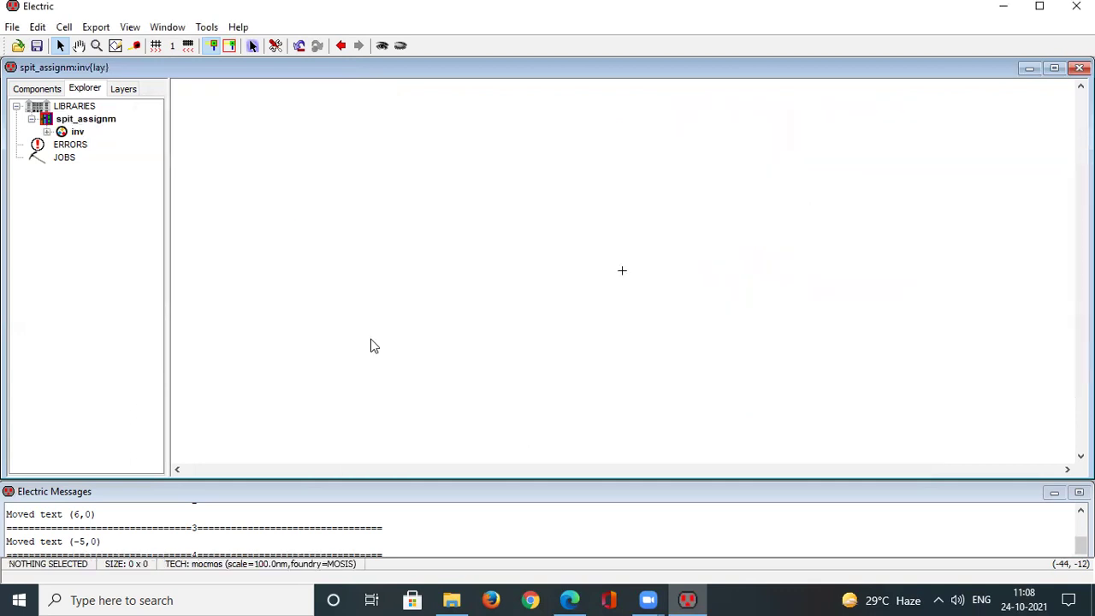
- Expand the inv cell group and view its schematic and its layout in turn
click(46, 132)
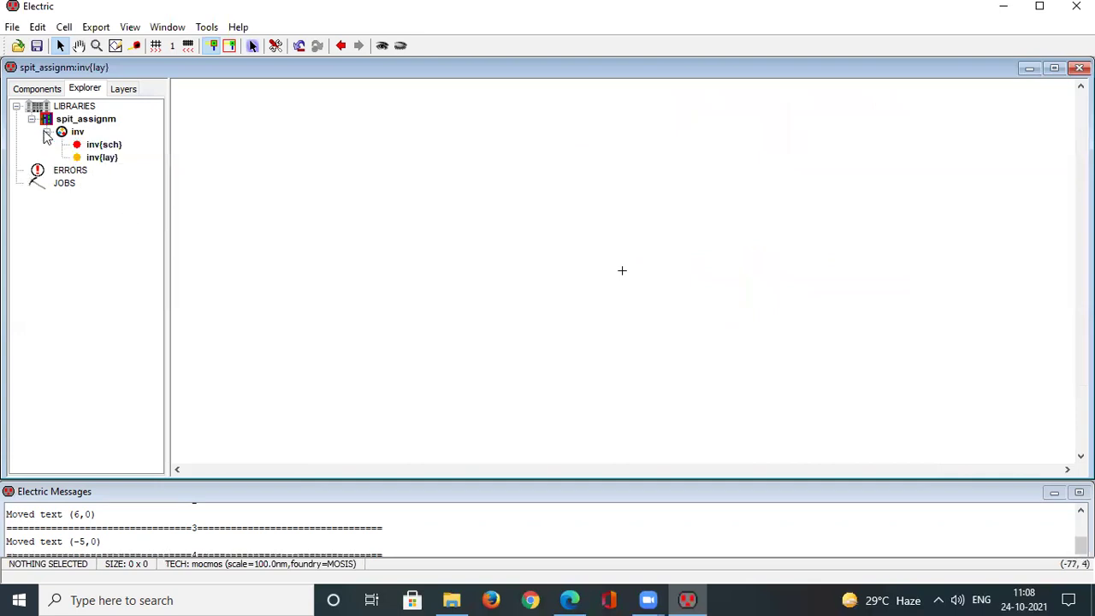
double_click(104, 145)
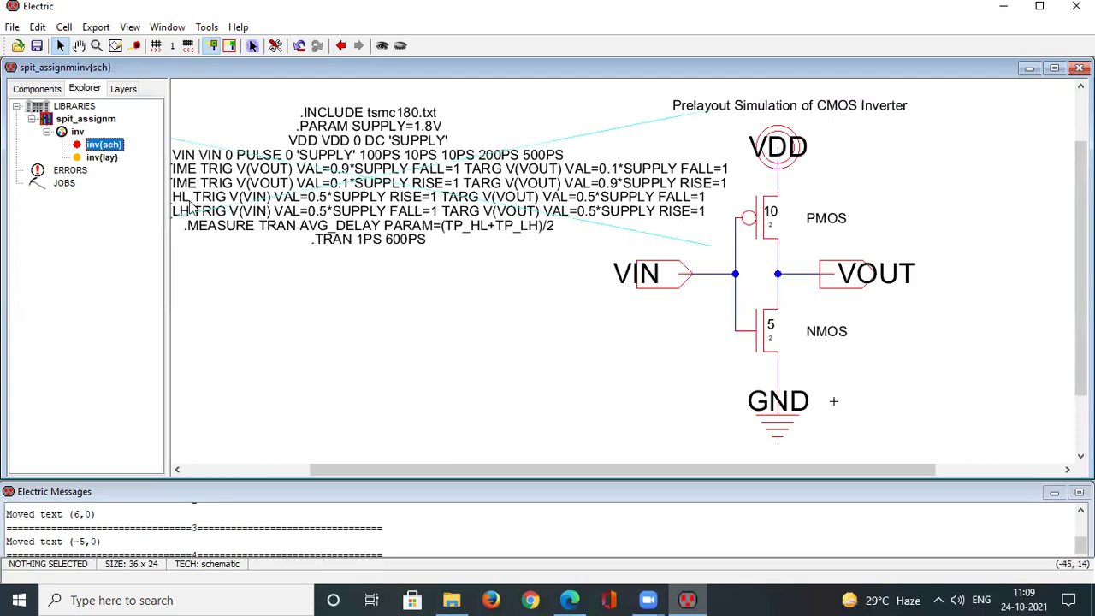
click(102, 158)
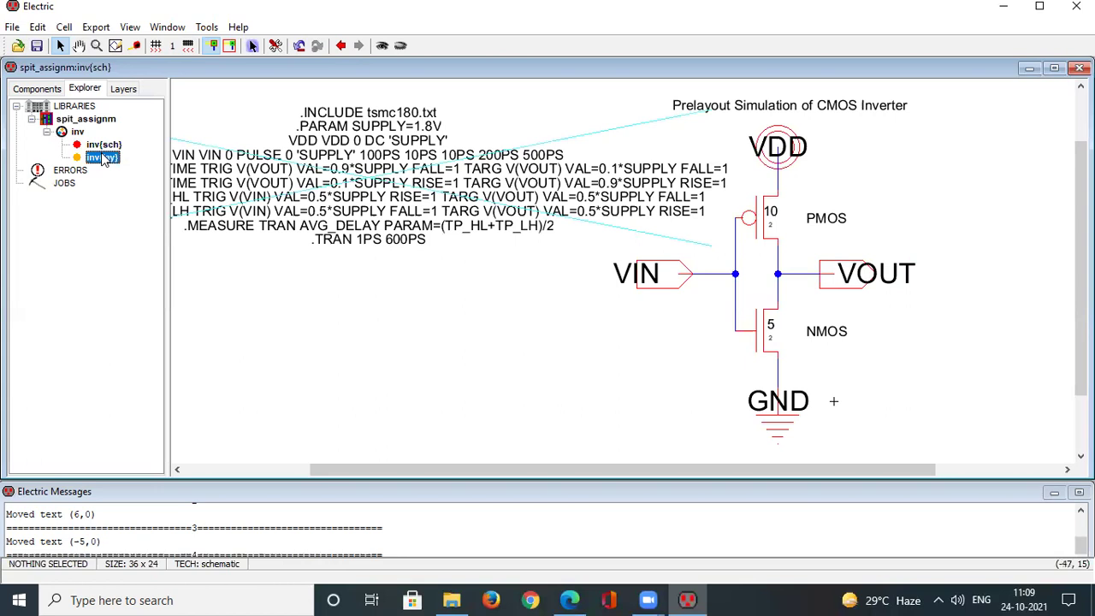
double_click(102, 158)
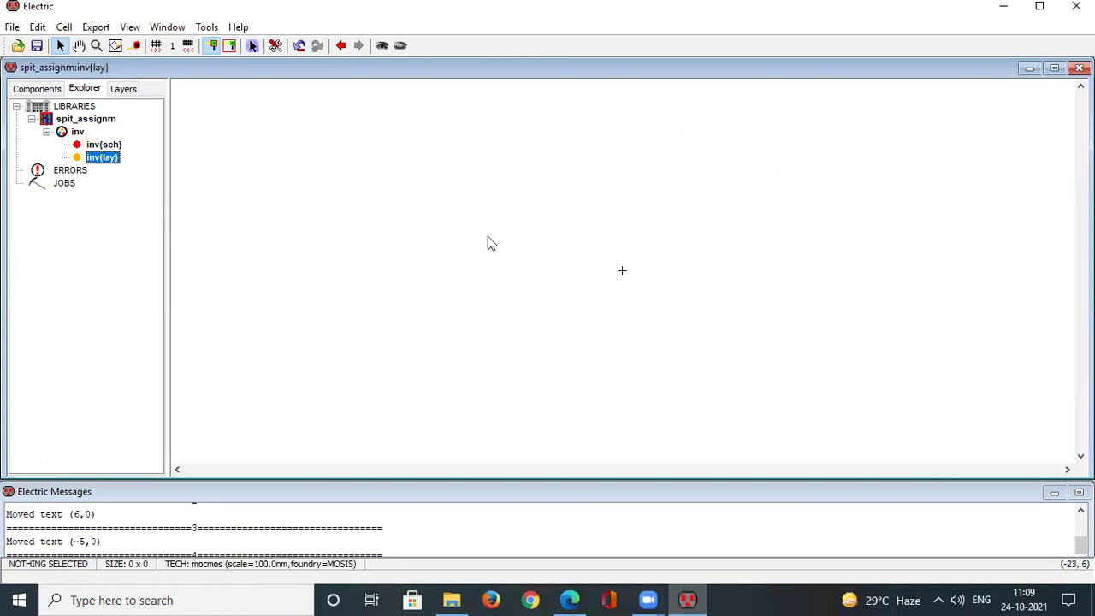
click(102, 146)
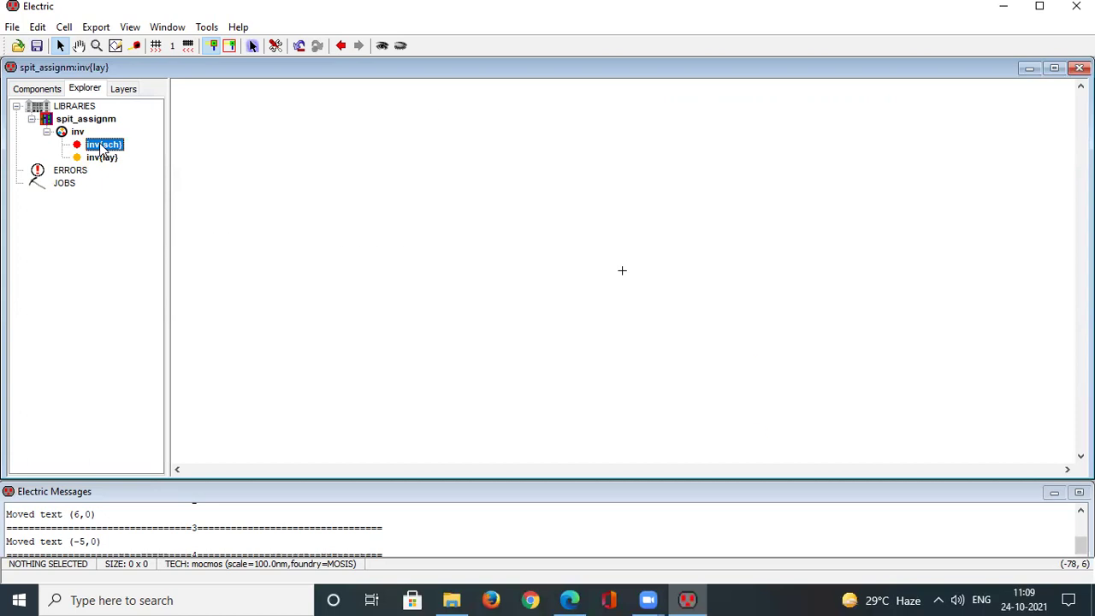
click(102, 158)
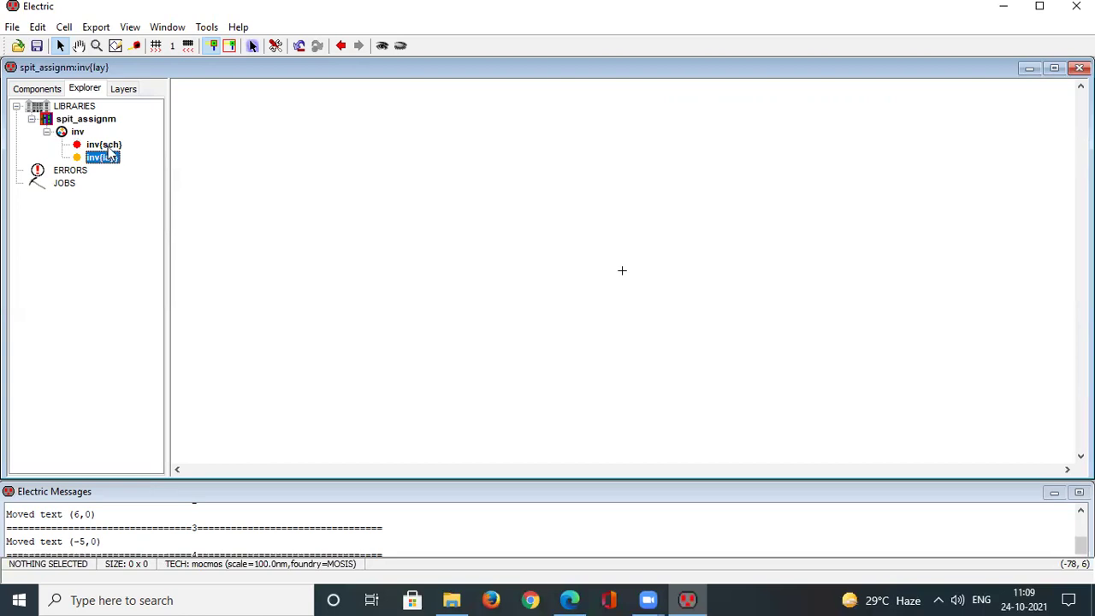
- Compare the components available for the inv schematic with those available for the inv layout
click(102, 145)
click(37, 89)
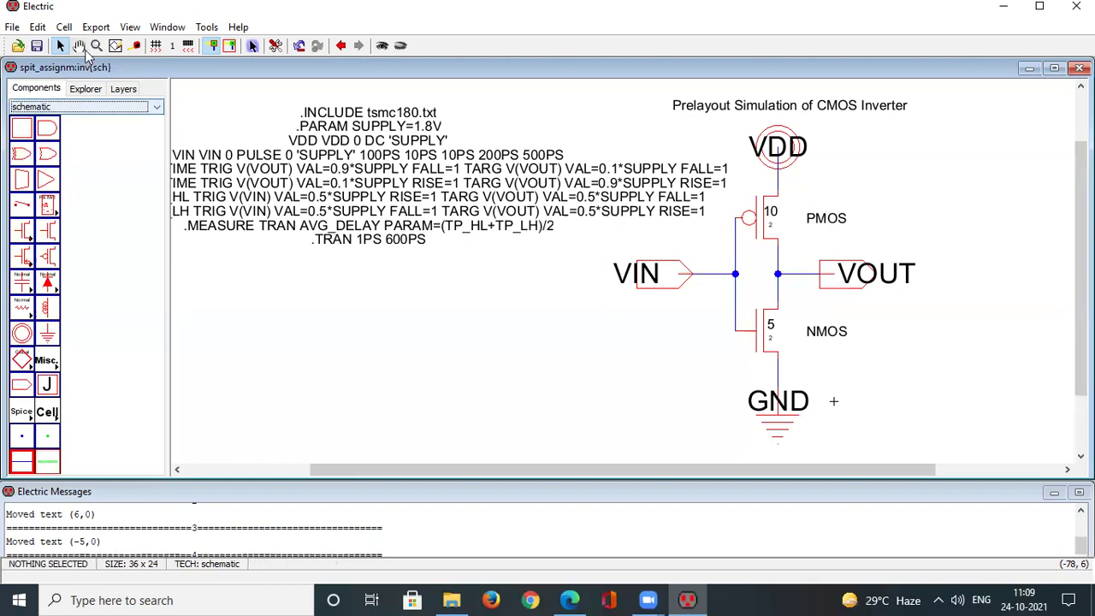
click(84, 89)
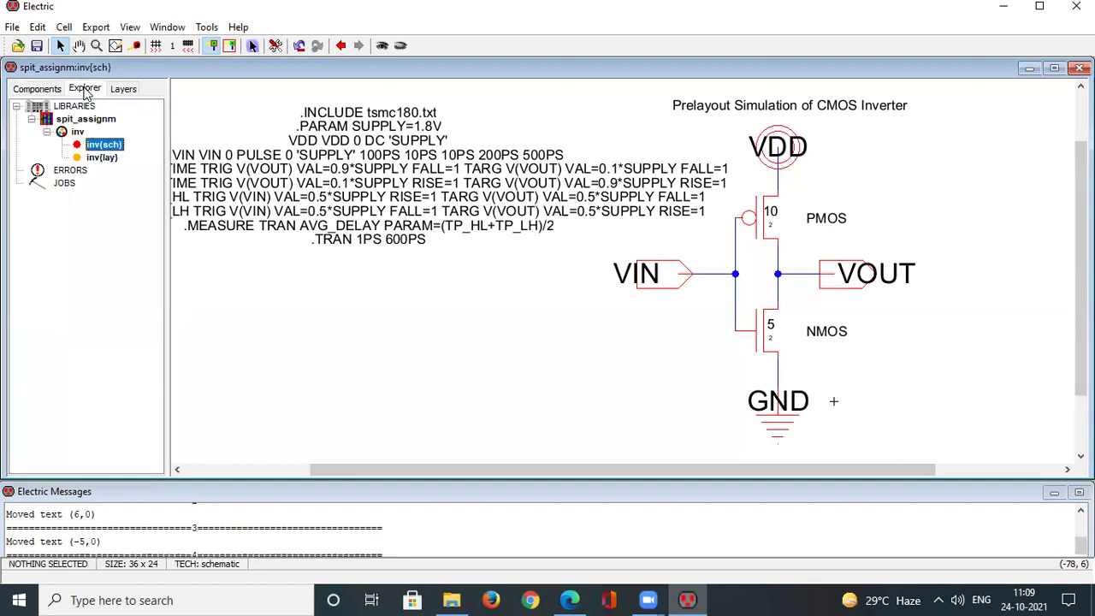
click(101, 158)
click(37, 88)
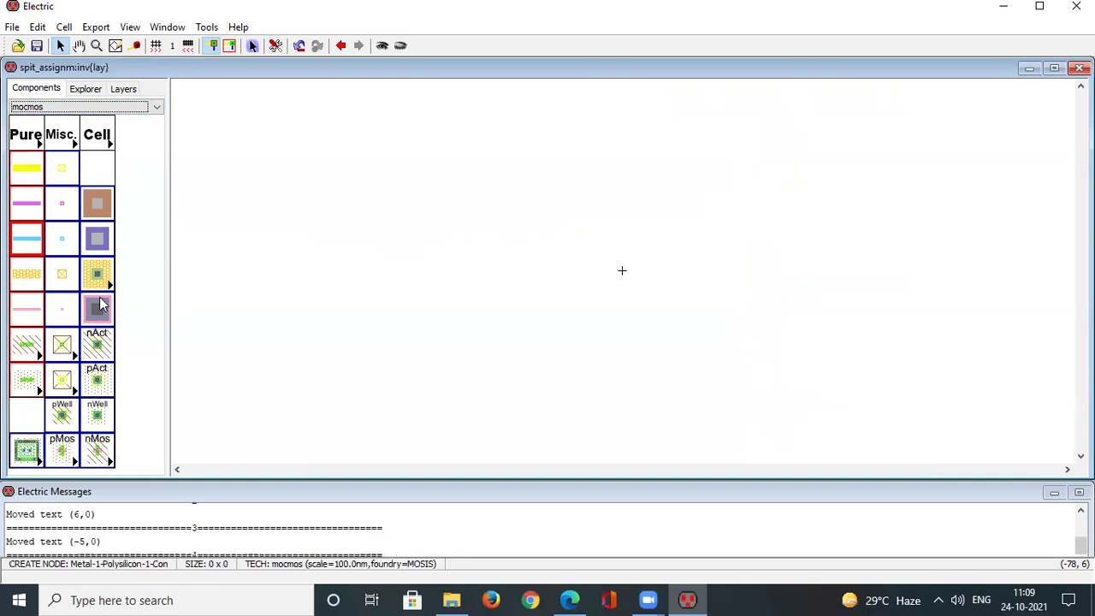
- Turn on the grid in the inv layout window
click(86, 89)
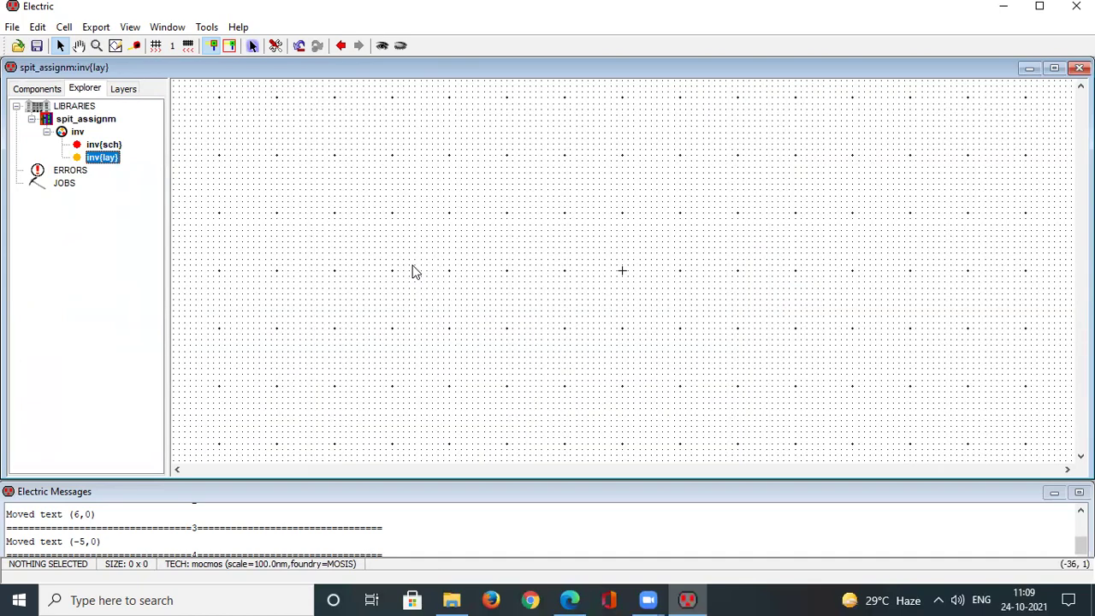
click(168, 28)
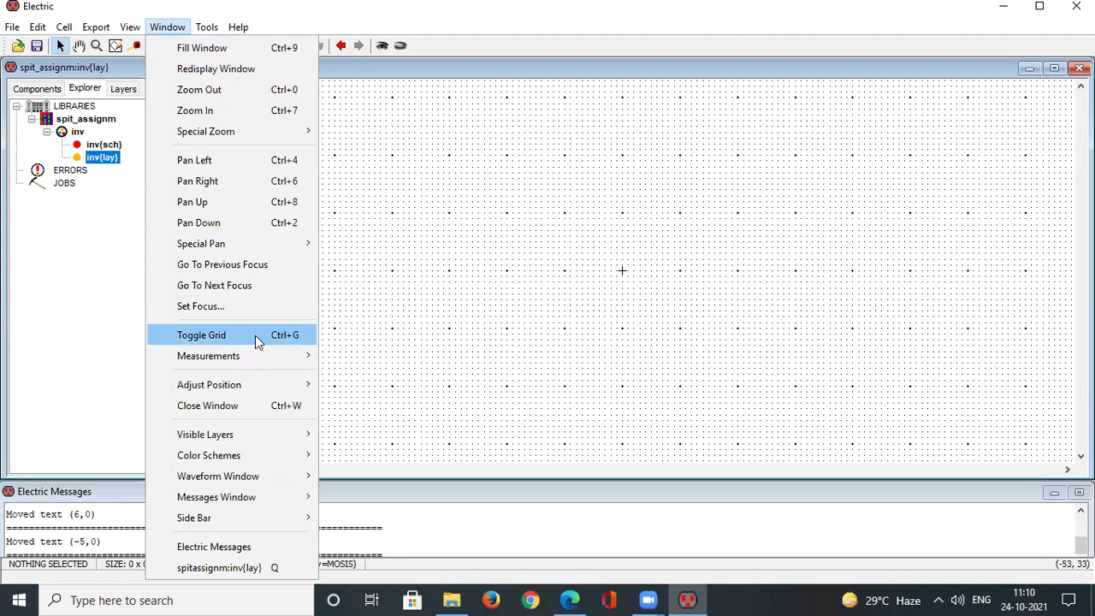
click(541, 260)
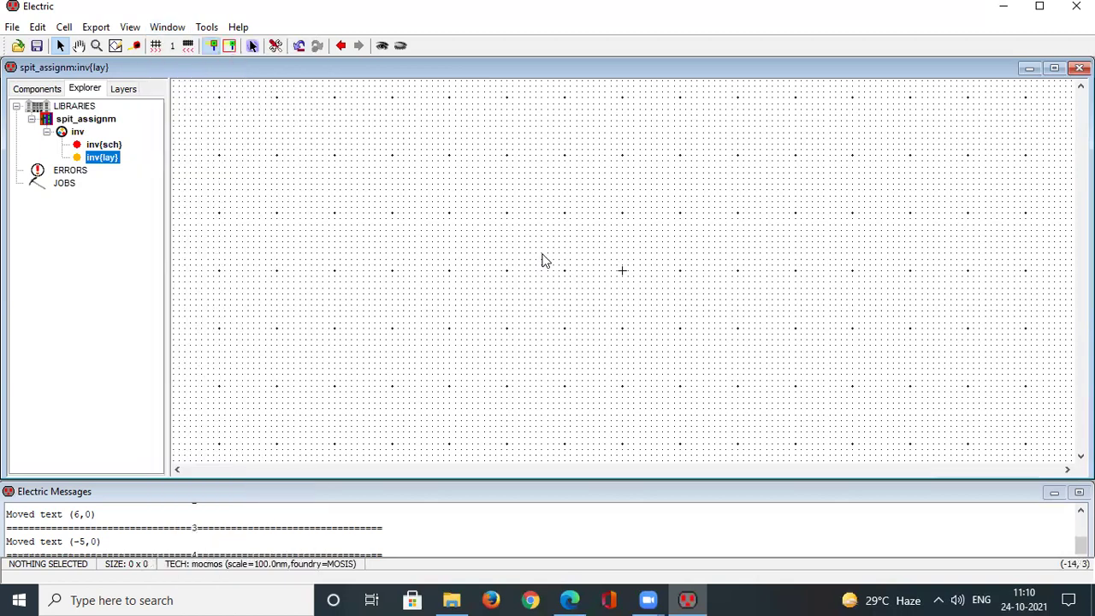
- Check the PMOS transistor's dimensions in the inv schematic and return to the inv layout
click(105, 145)
double_click(104, 146)
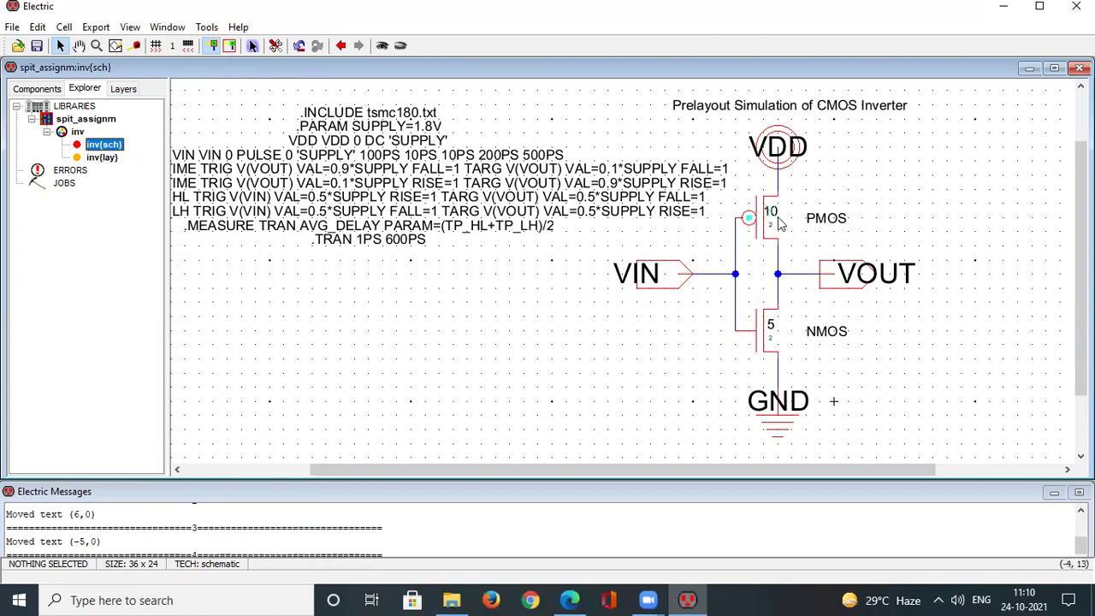
double_click(109, 160)
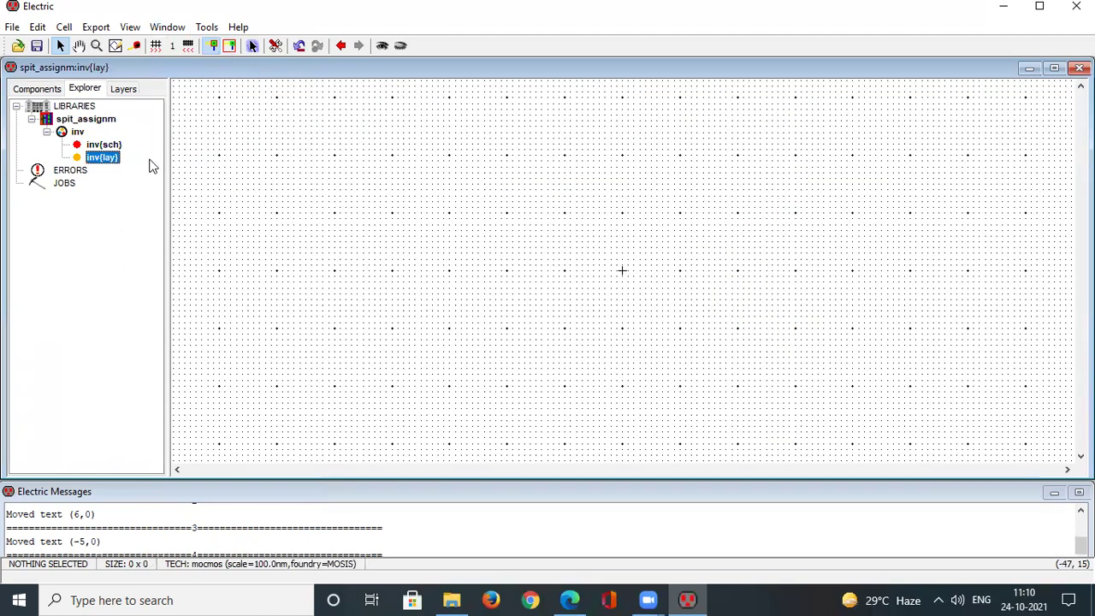
- Place a pMos transistor from the mocmos components in the layout at about X -15, Y 4
click(26, 90)
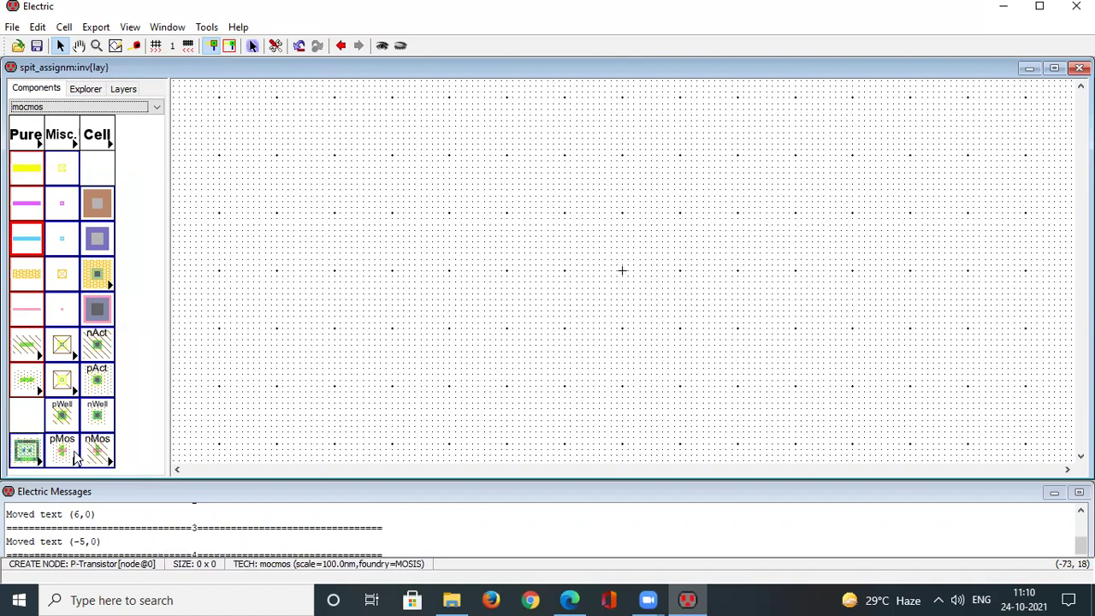
click(58, 458)
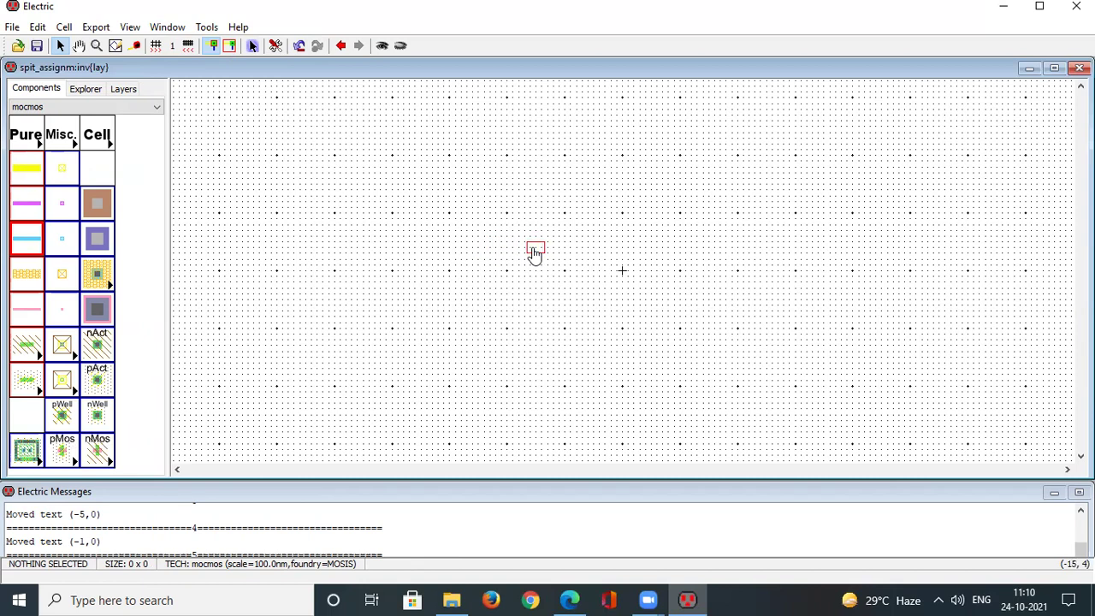
click(534, 254)
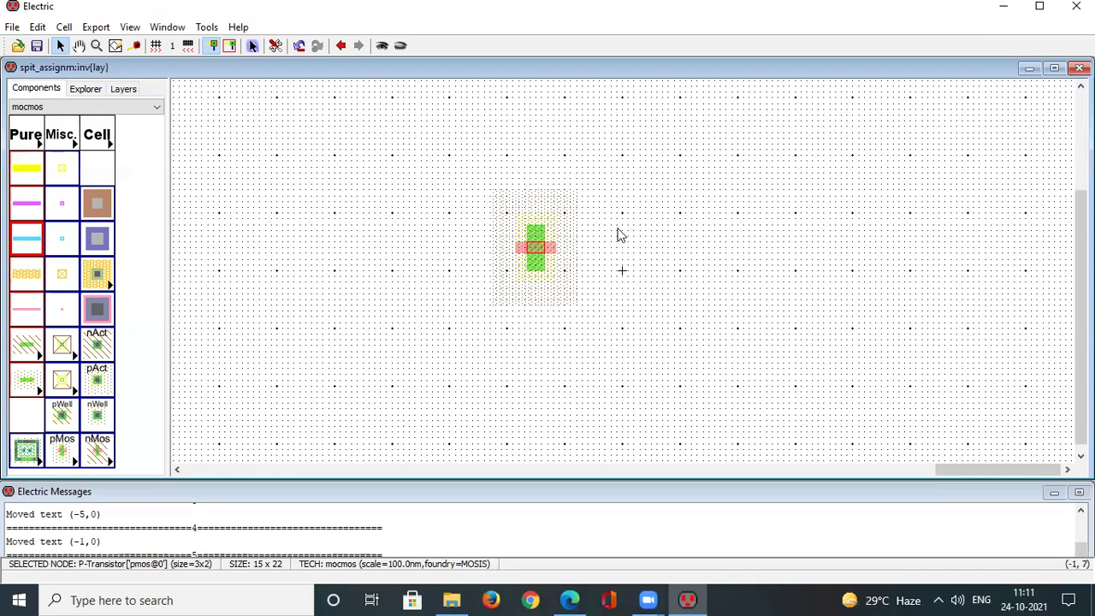
ctrl+scroll(618, 234, up, 4)
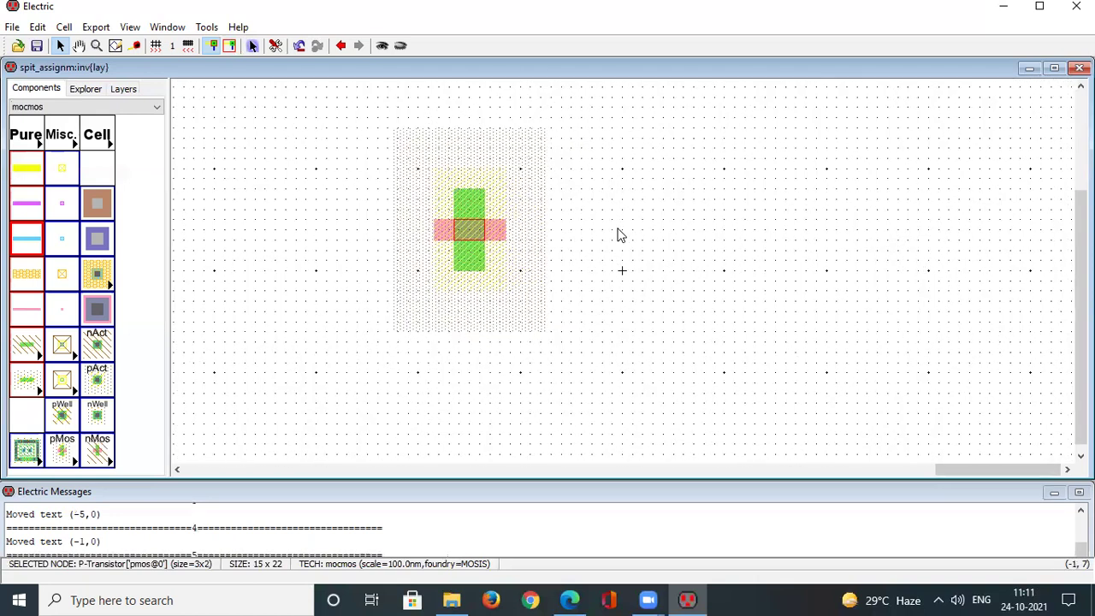
ctrl+scroll(617, 234, up, 2)
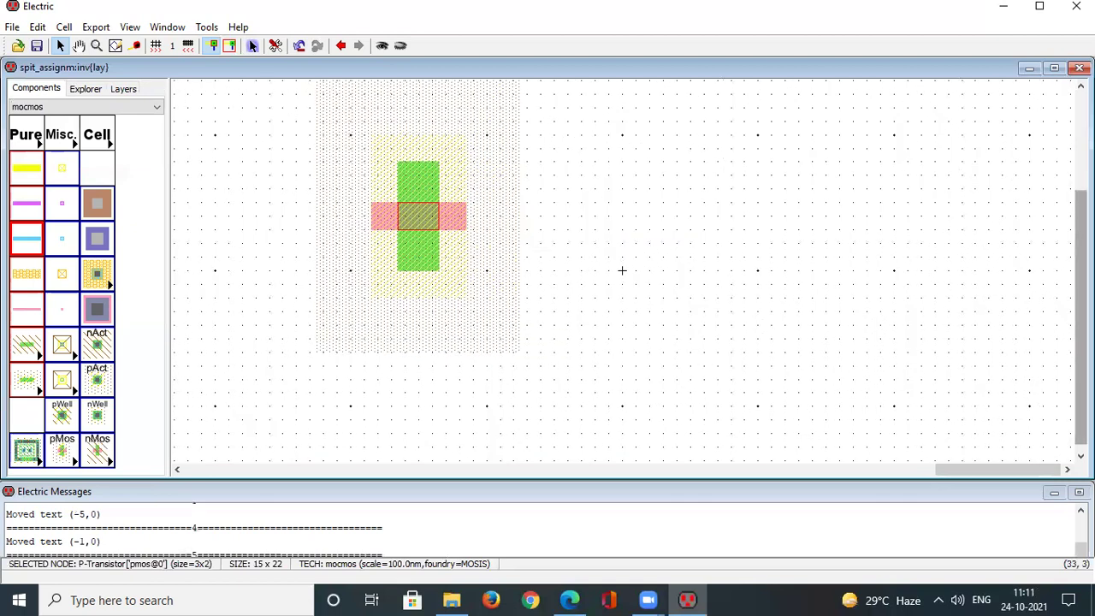
scroll(622, 274, up, 1)
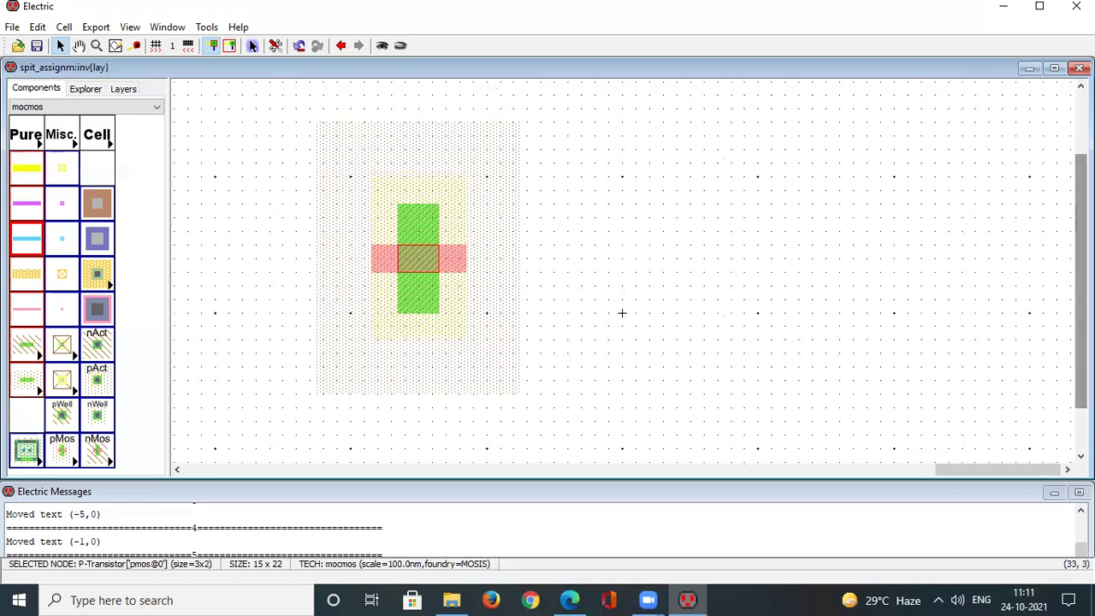
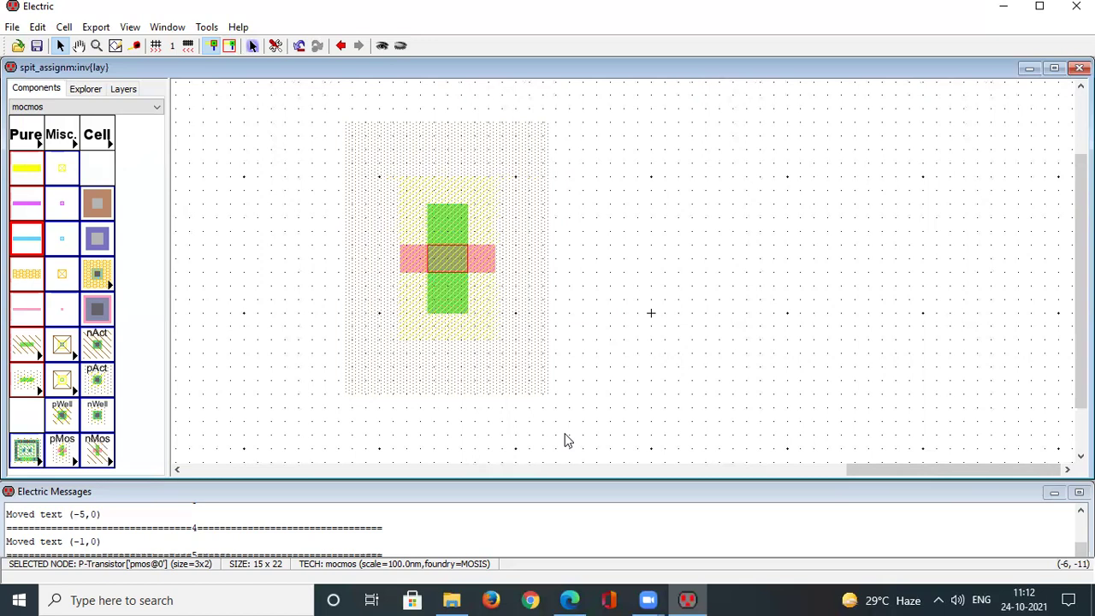
- Compare the placed P-transistor's node properties with the PMOS dimensions in the inv schematic, and return to the layout
double_click(441, 261)
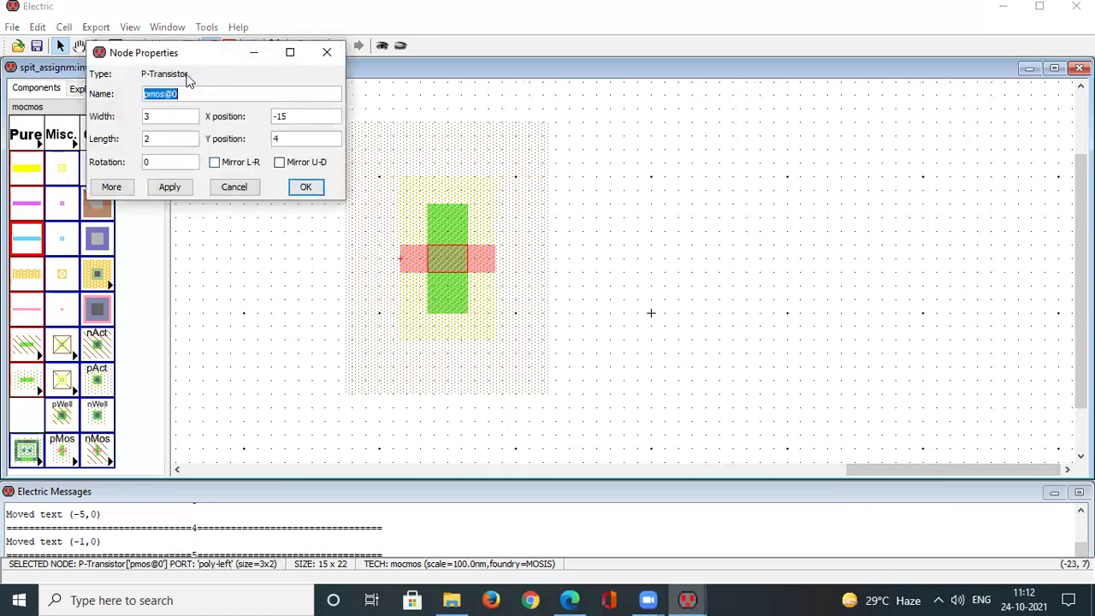
drag(191, 59, 205, 60)
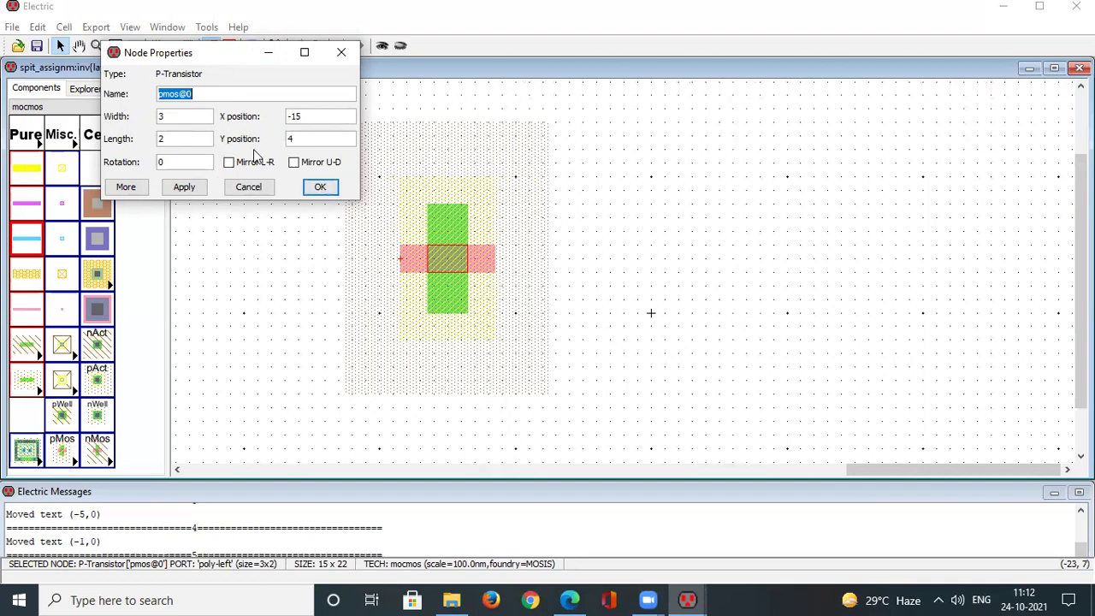
click(319, 186)
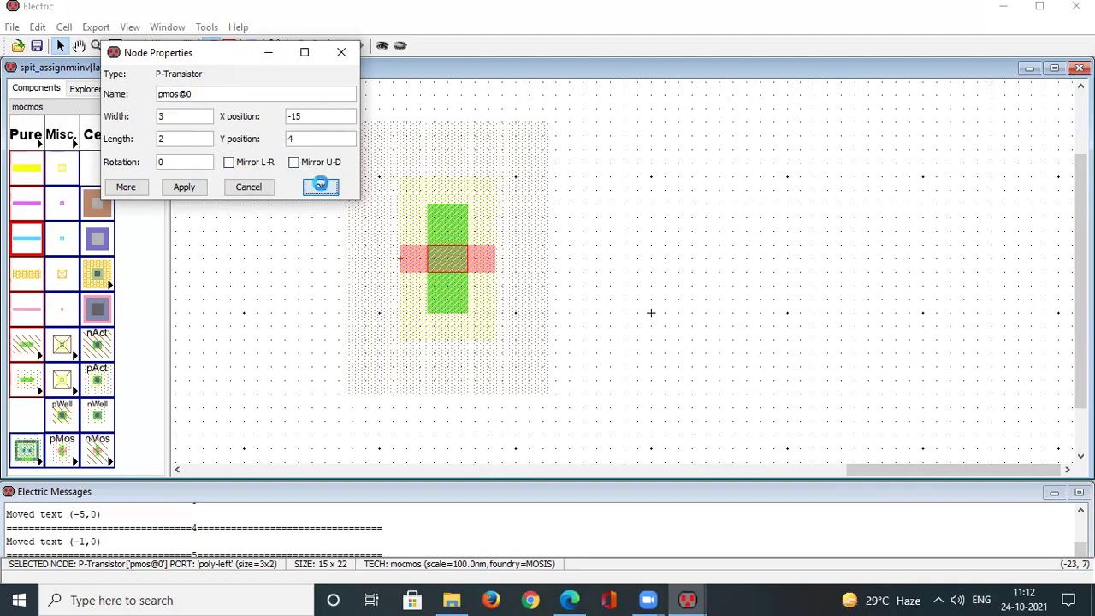
click(83, 89)
double_click(103, 143)
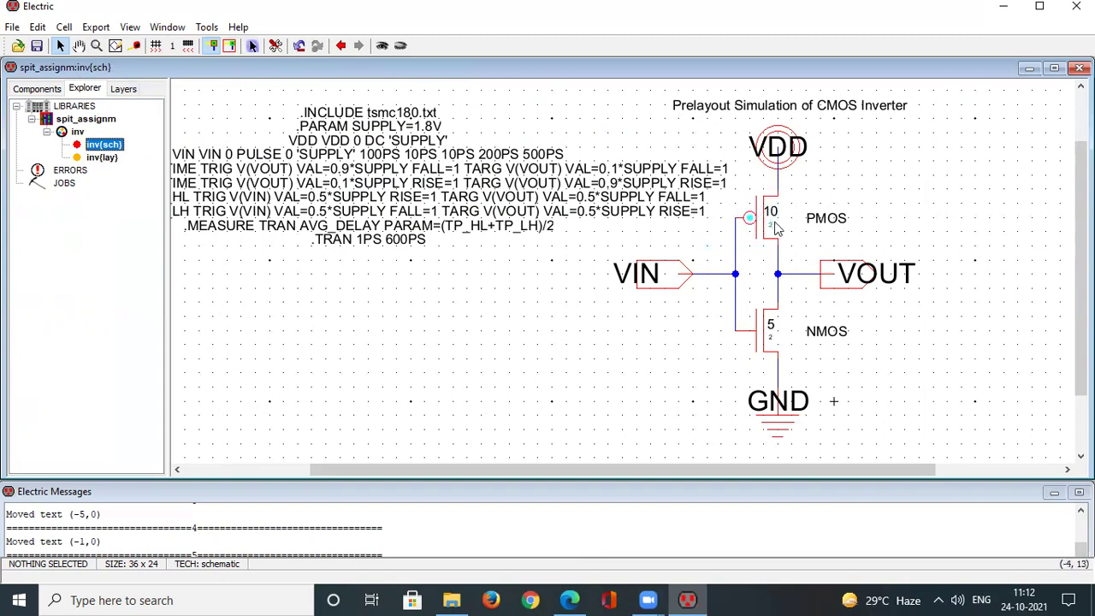
double_click(117, 161)
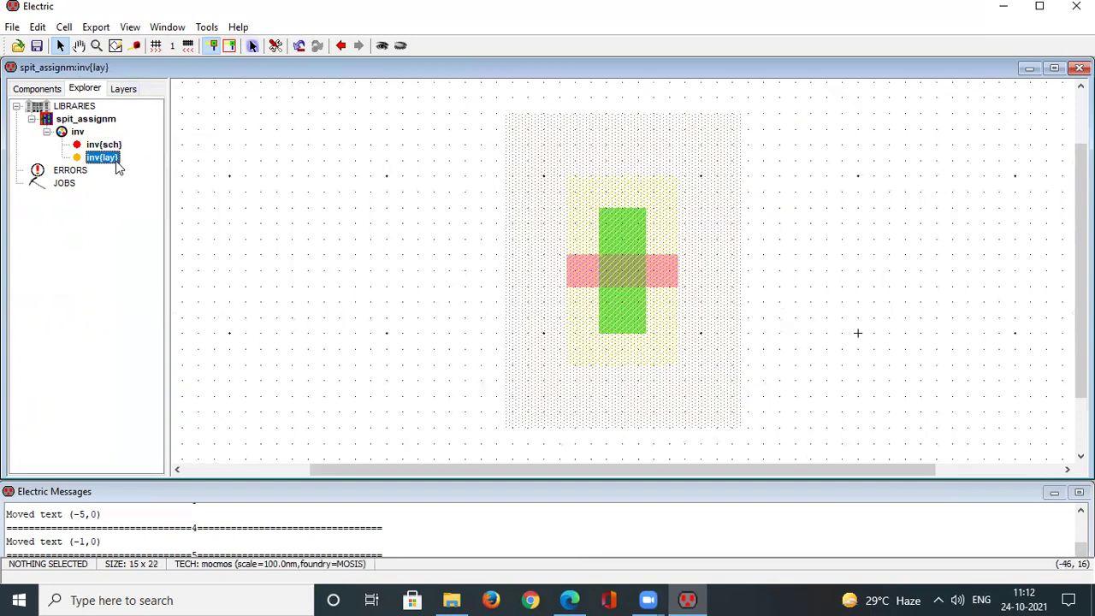
- Set the P-transistor's width to 10 and its rotation to 90
double_click(620, 274)
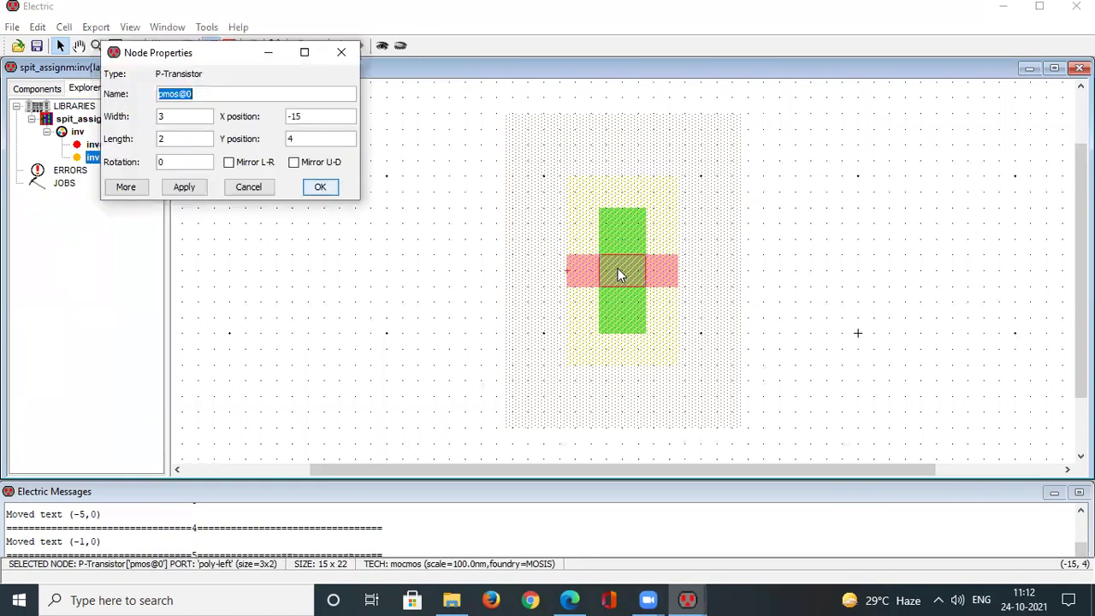
click(172, 116)
key(BackSpace)
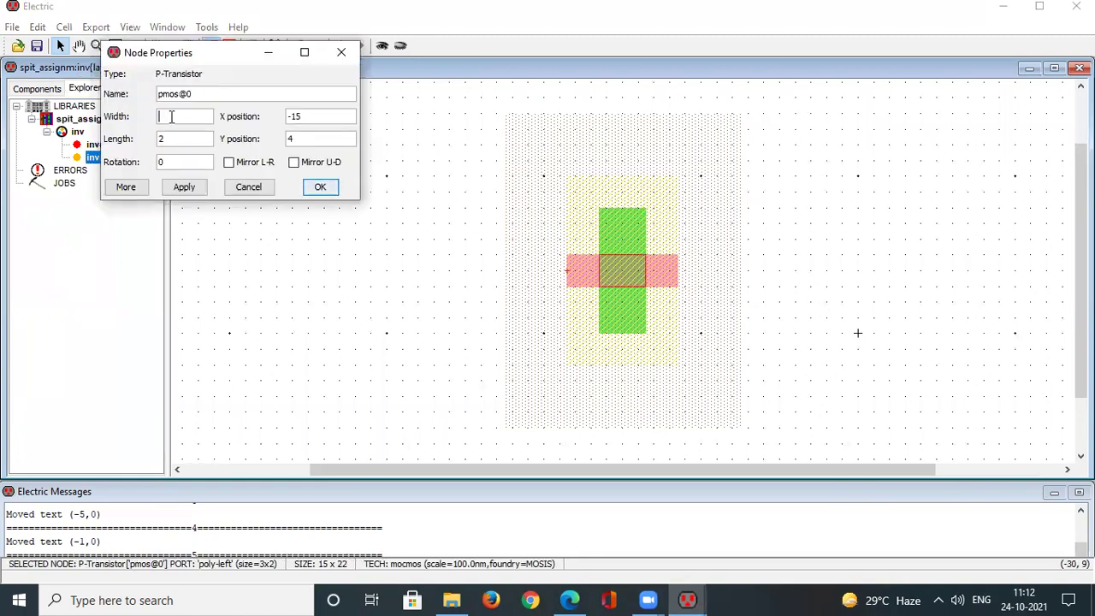
text(10)
click(171, 141)
click(168, 162)
key(BackSpace)
text(90)
click(319, 186)
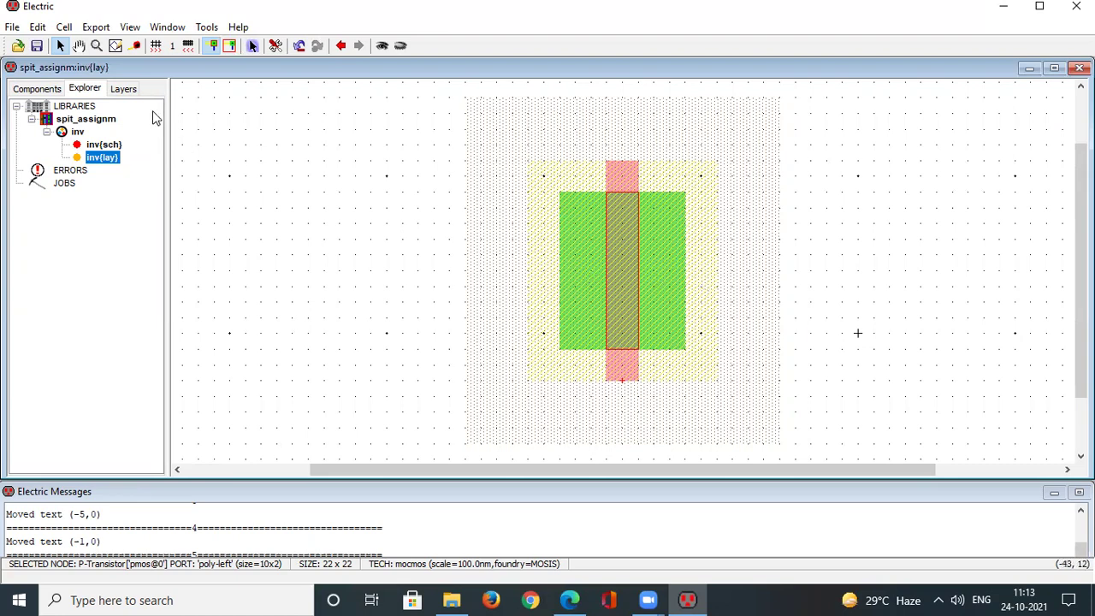
- Review the placed P-transistor's width, length and rotation in its node properties, leaving them as they are
click(47, 92)
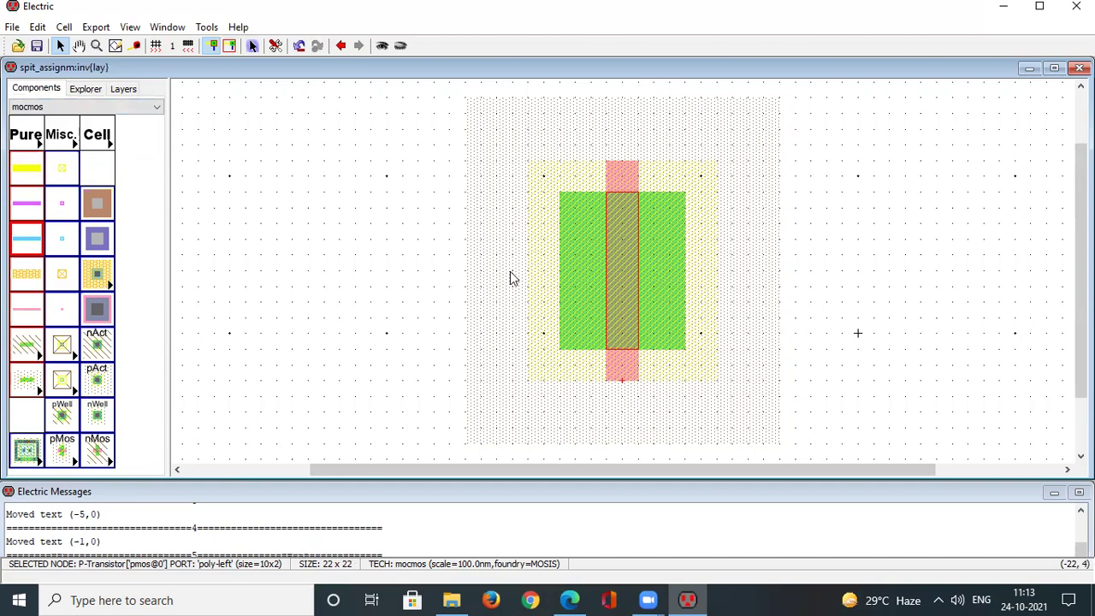
double_click(628, 262)
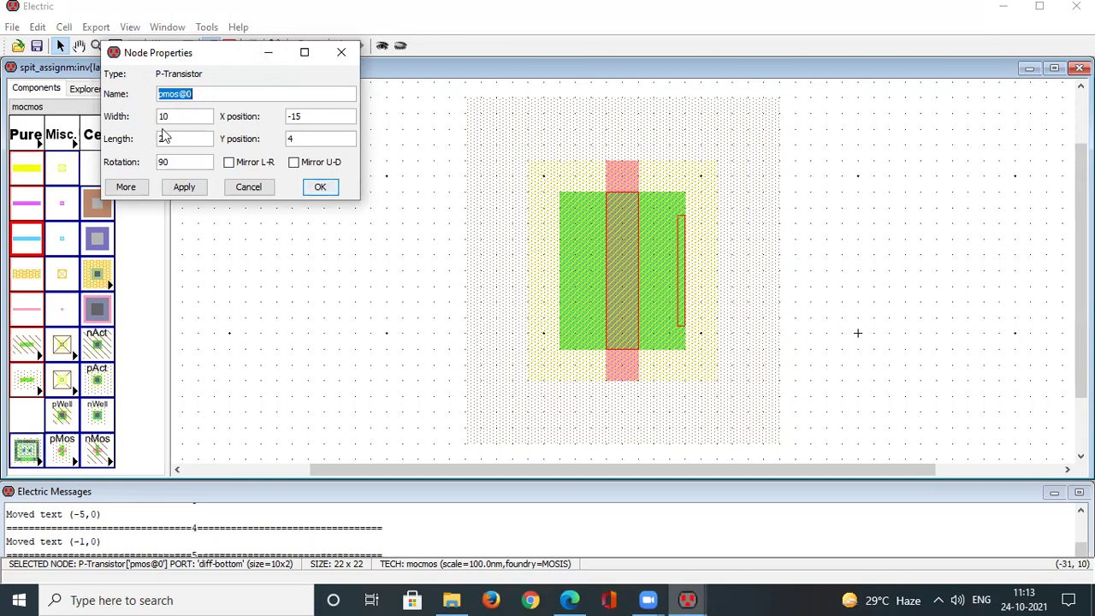
click(336, 187)
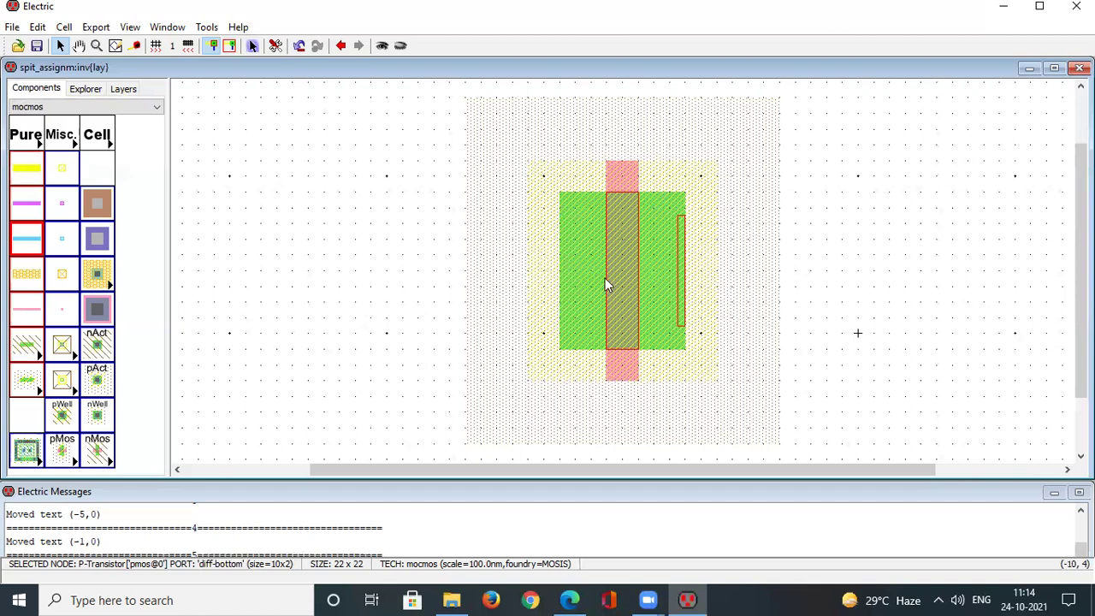
- Place a pAct contact at about X -33, Y 4 and wire it to the near diffusion port of the P-transistor with a P-Active arc
click(98, 382)
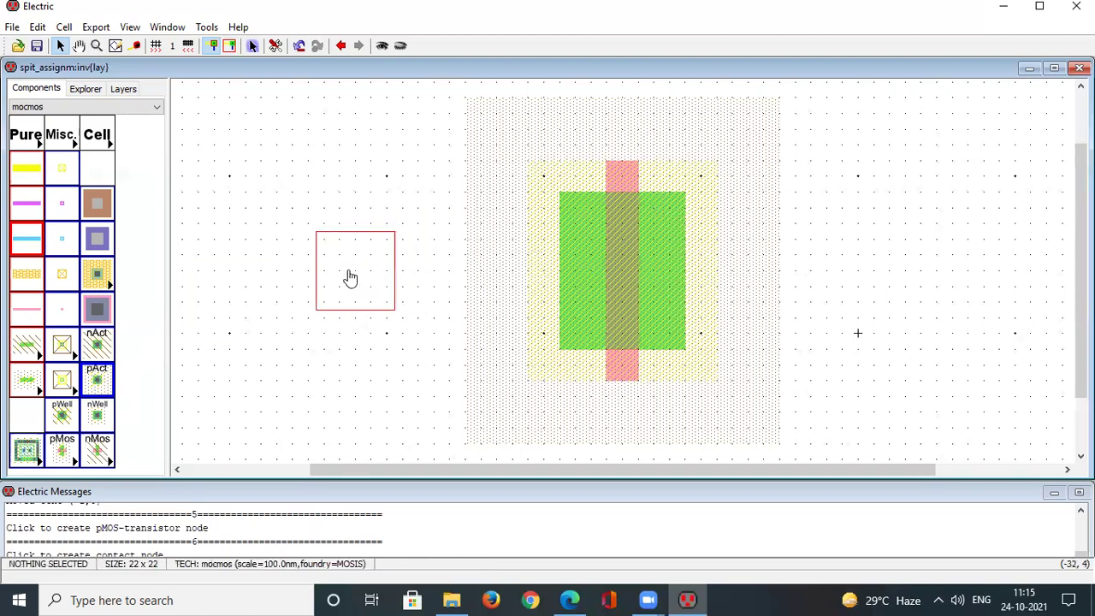
click(339, 273)
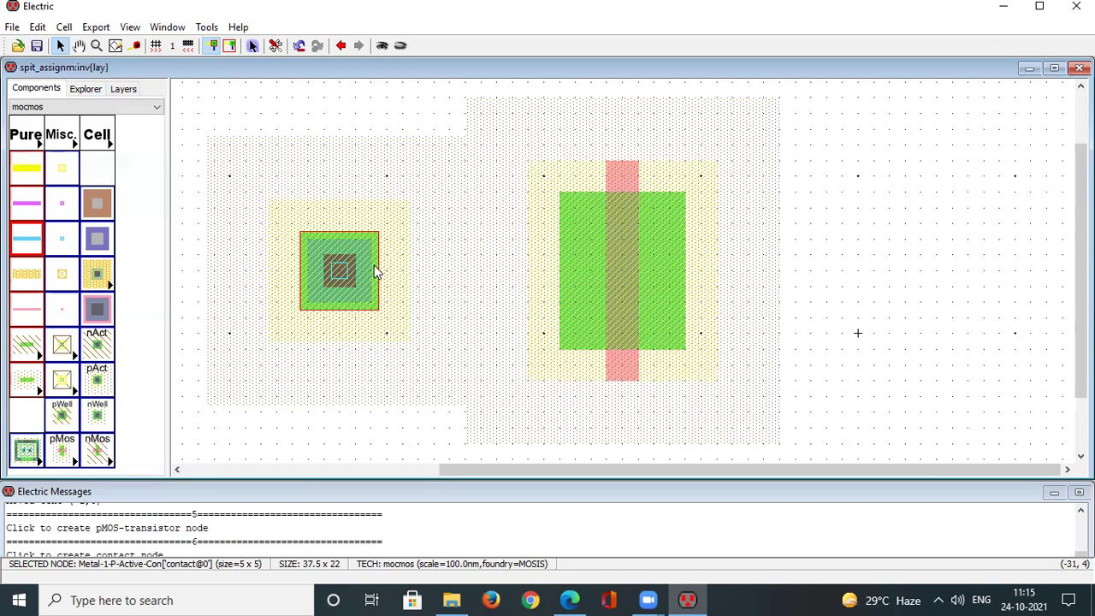
click(376, 272)
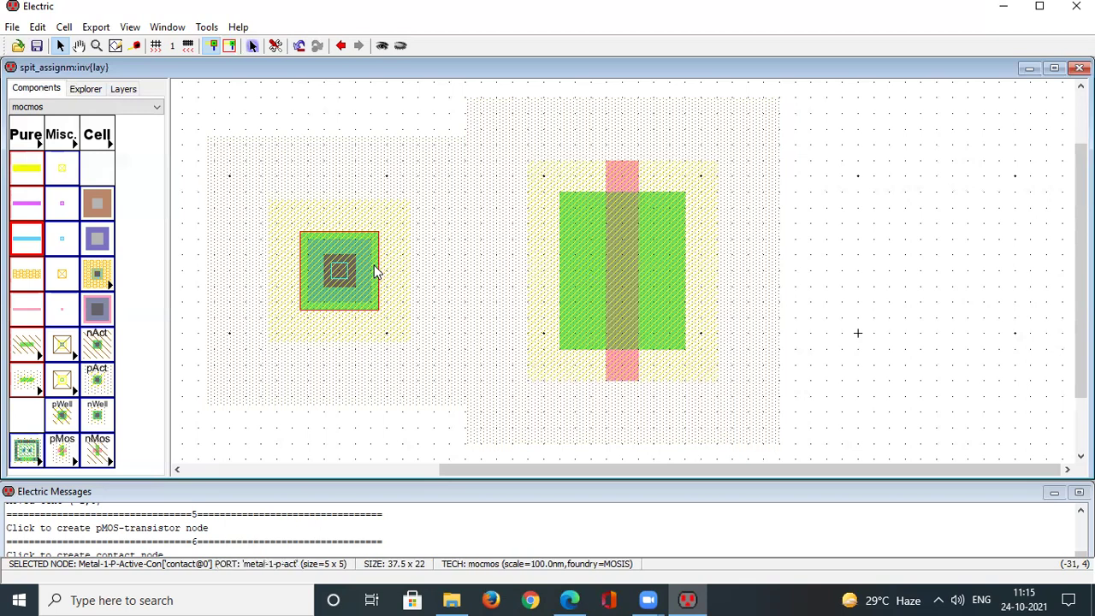
right_click(562, 266)
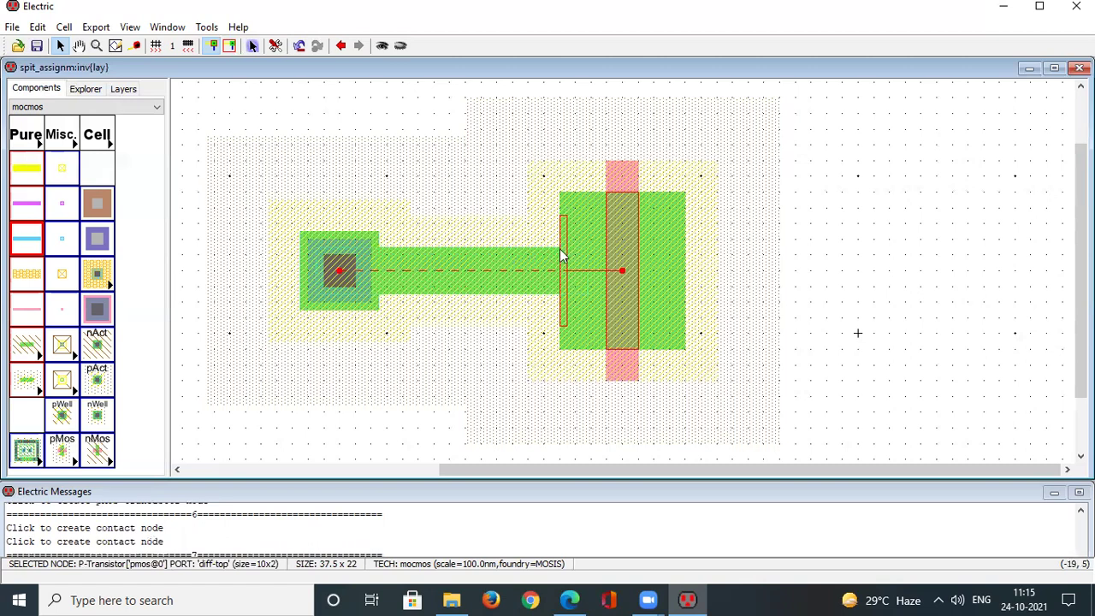
- Nudge the P-active contact toward and away from the P-transistor and briefly up and down, leaving it at X -32, Y 4
click(344, 262)
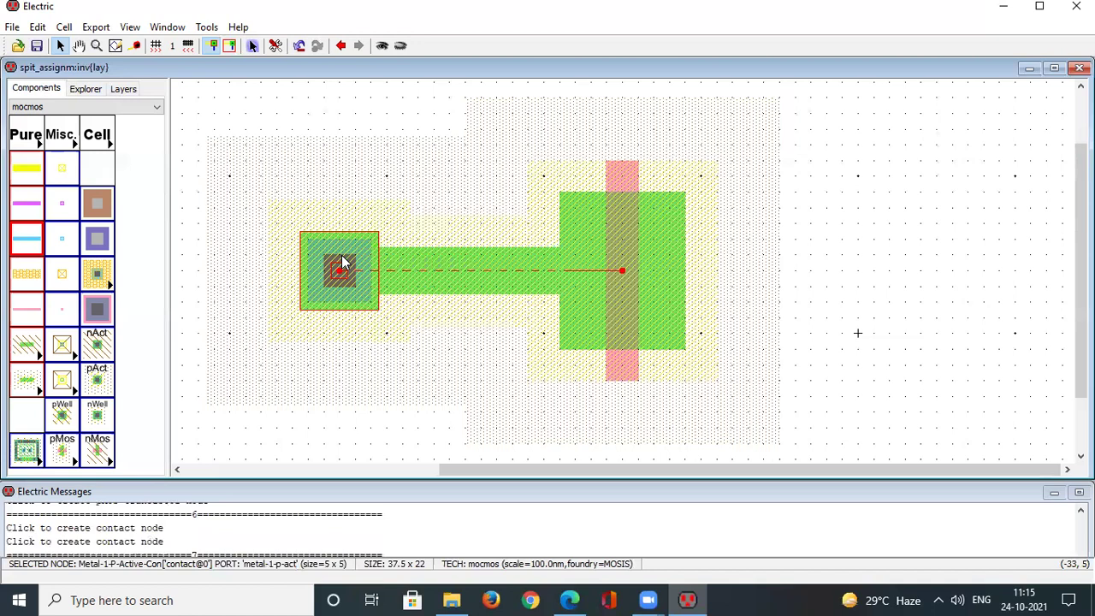
key(Right)
key(Right)
key(Right)
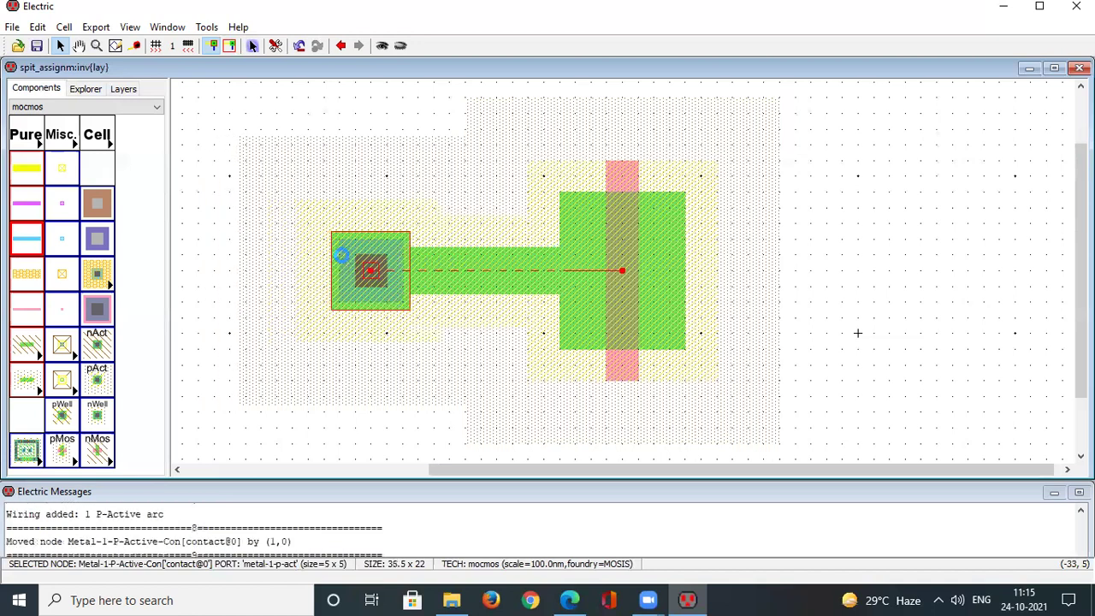
key(Up)
key(Up)
key(Down)
key(Down)
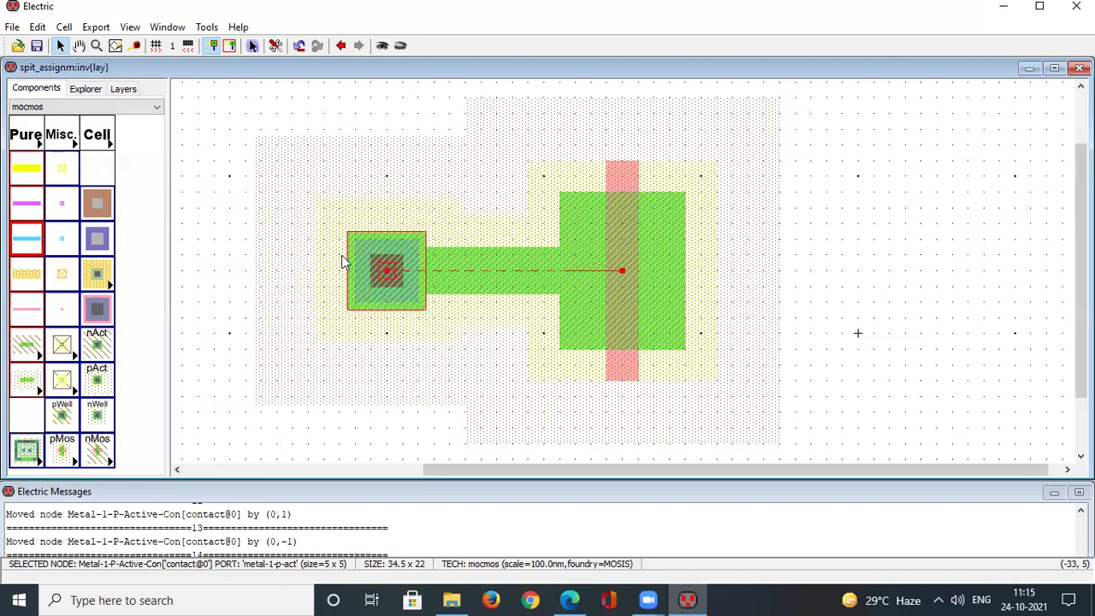
key(Right)
key(Right)
key(Right)
key(Right)
key(Right)
key(Right)
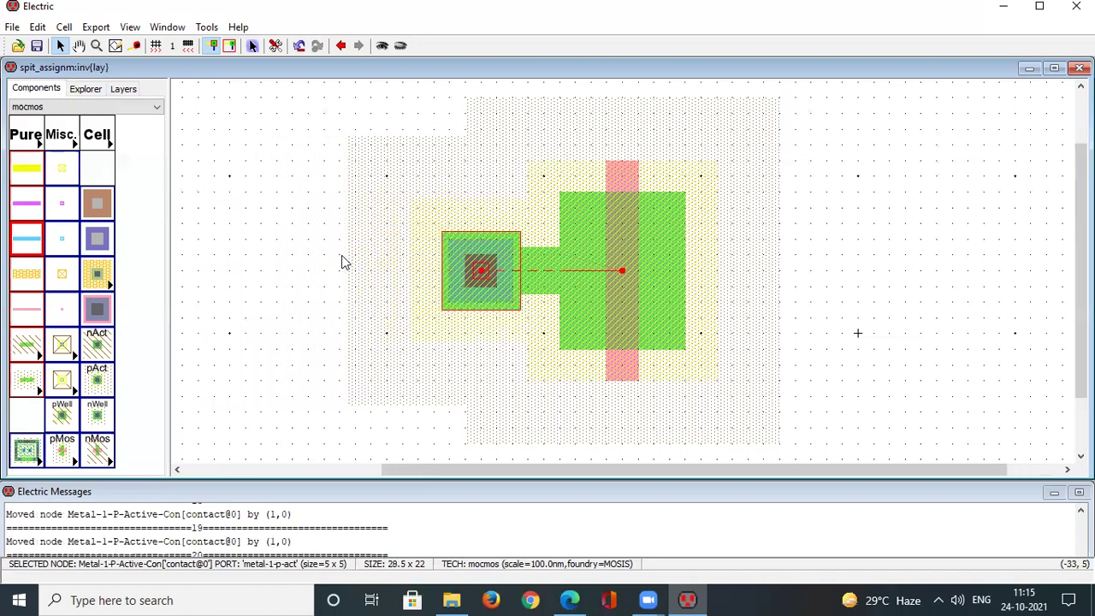
key(Left)
key(Left)
key(Left)
key(Left)
key(Left)
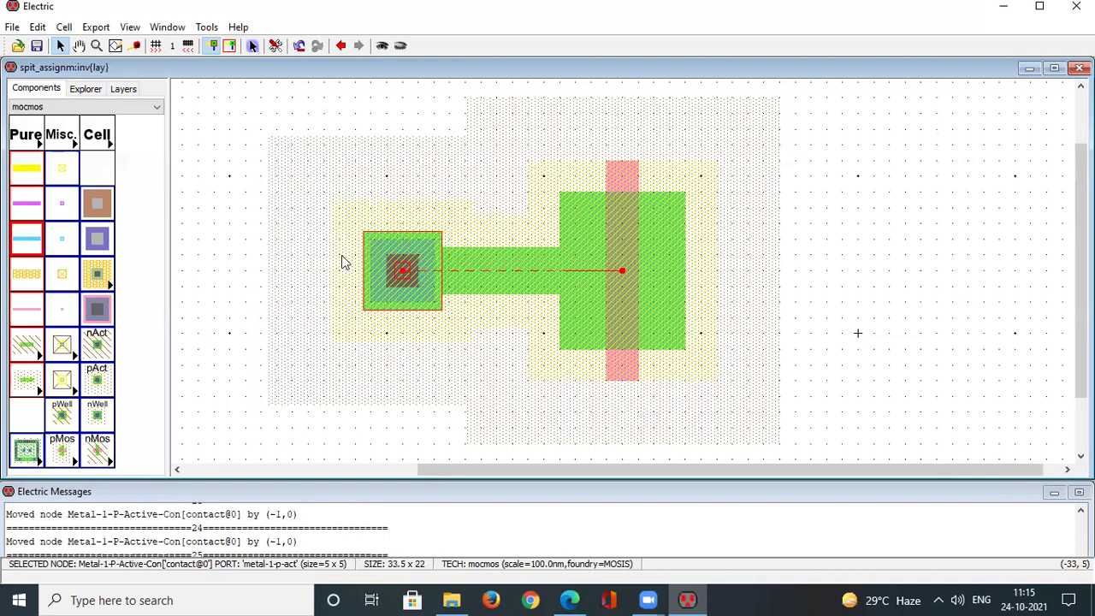
key(Left)
key(Left)
key(Left)
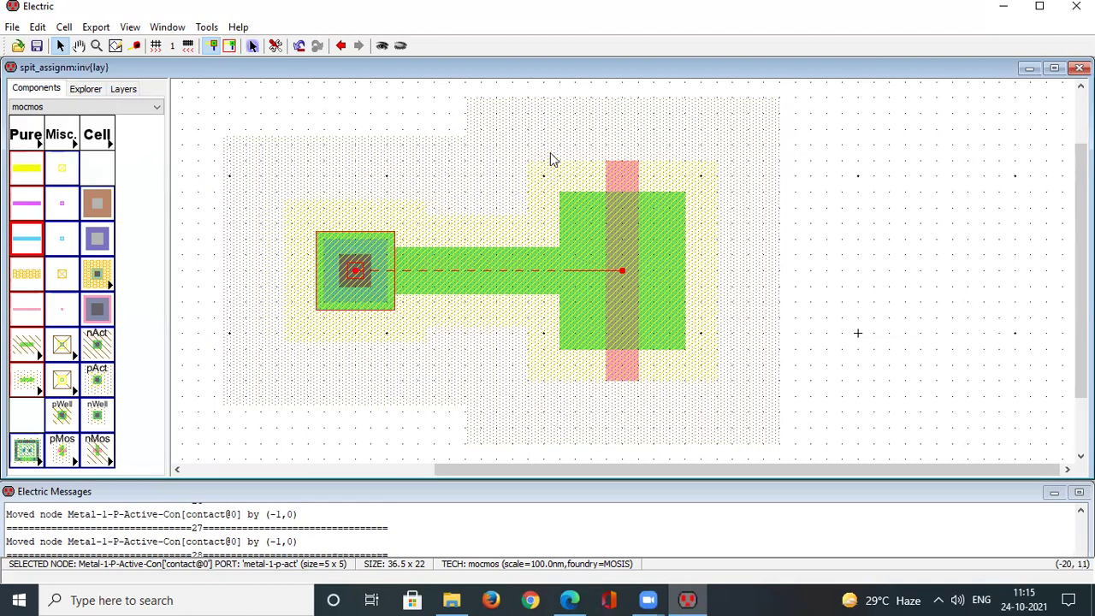
- Set the P-active contact's Y size to 10 in its node properties
double_click(356, 263)
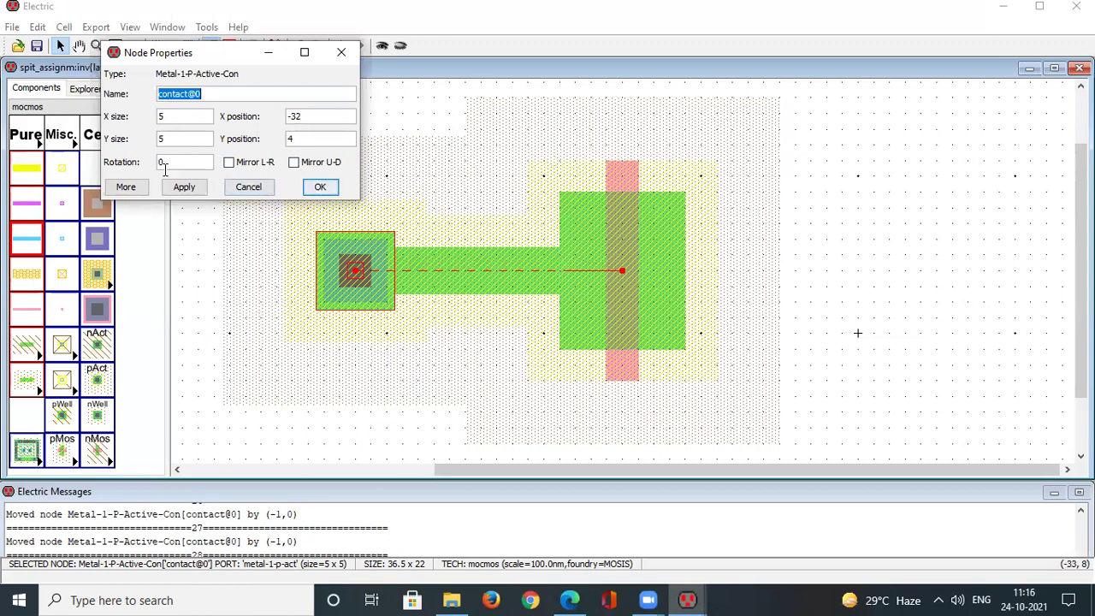
click(172, 141)
key(BackSpace)
text(10)
key(Return)
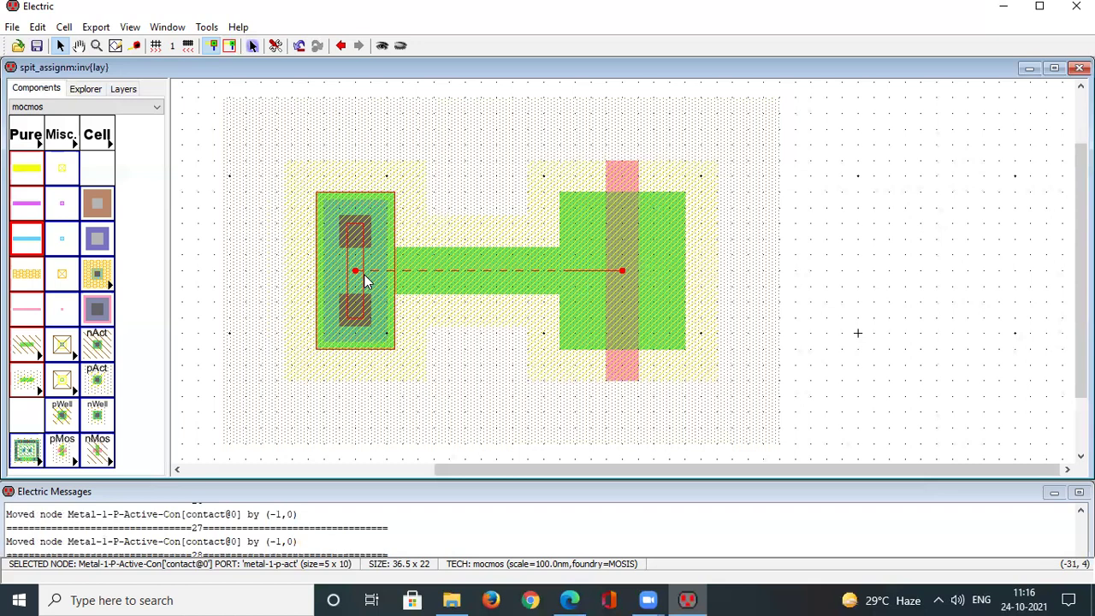
- Move the P-active contact 6 units toward the P-transistor, to about X -26
key(Right)
key(Right)
key(Right)
key(Right)
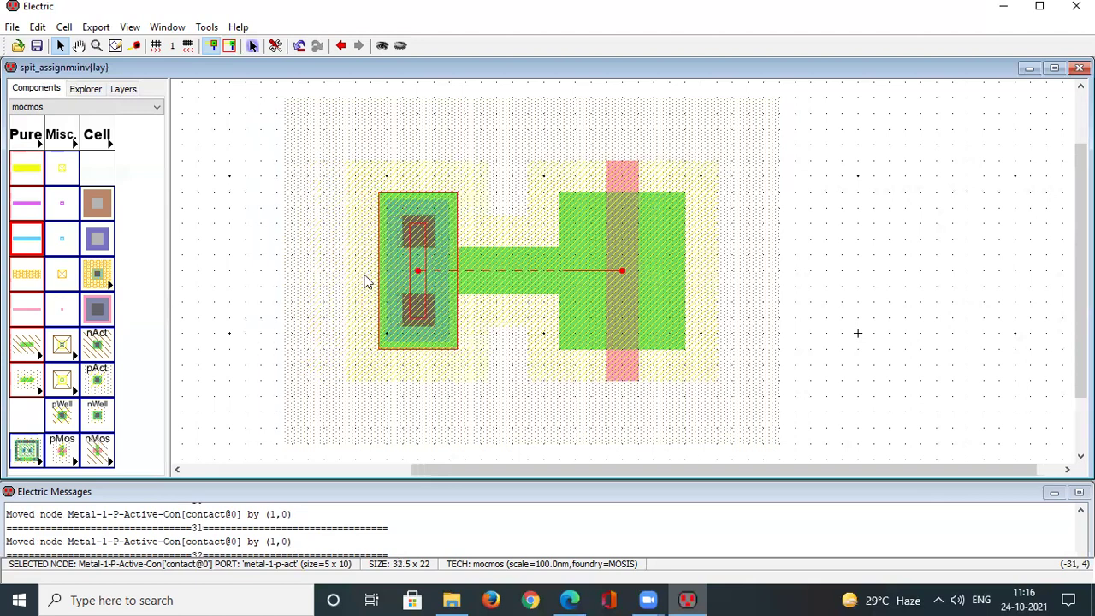
key(Right)
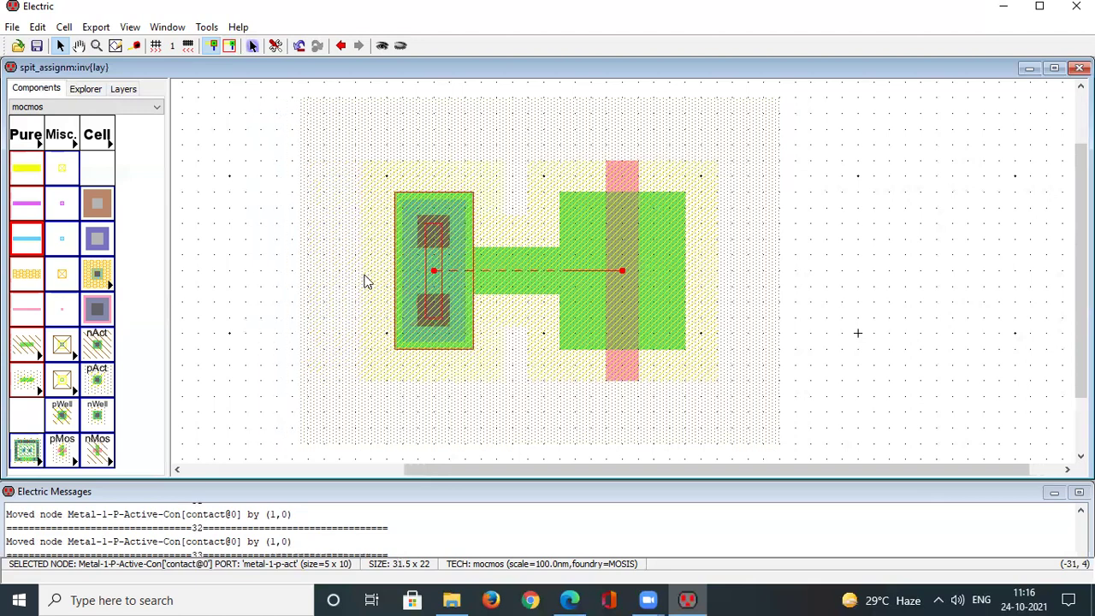
key(Right)
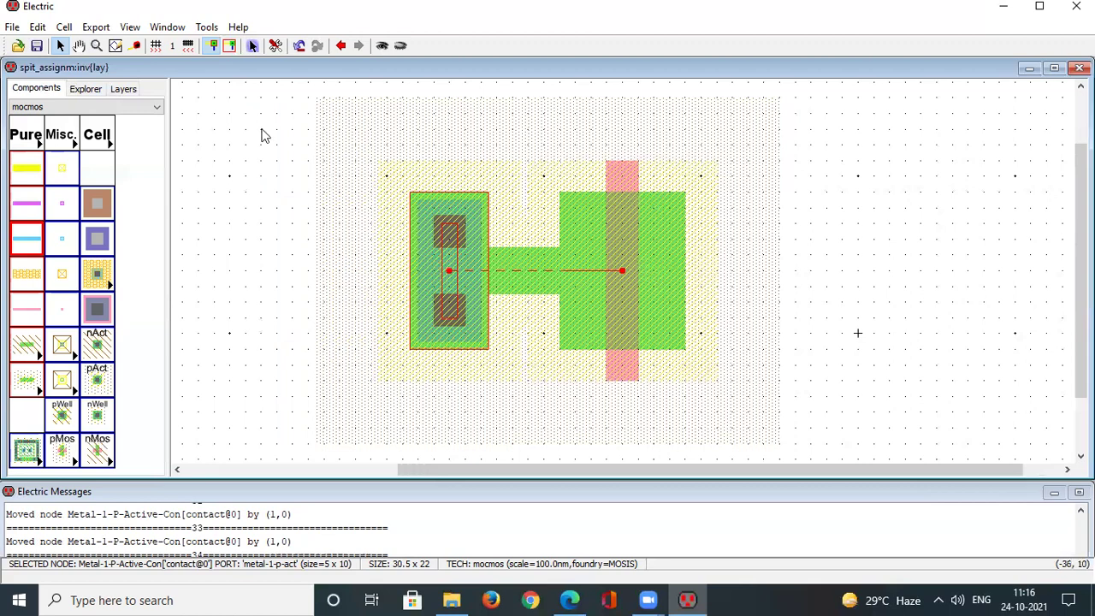
- Run a hierarchical design rule check on the inv layout and dismiss its report
click(207, 28)
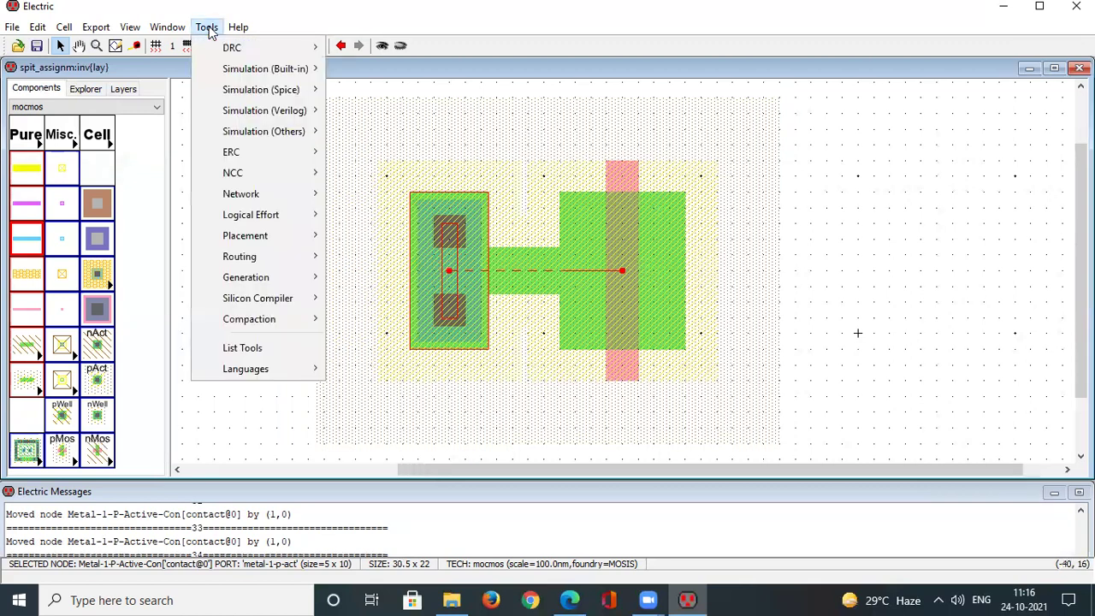
mouse_move(234, 51)
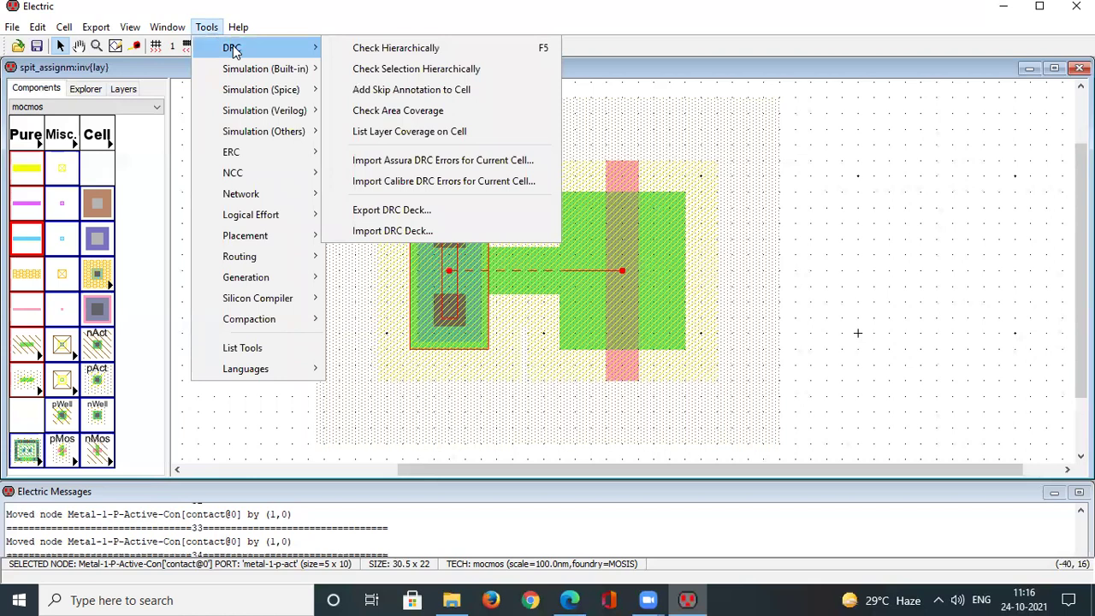
click(359, 51)
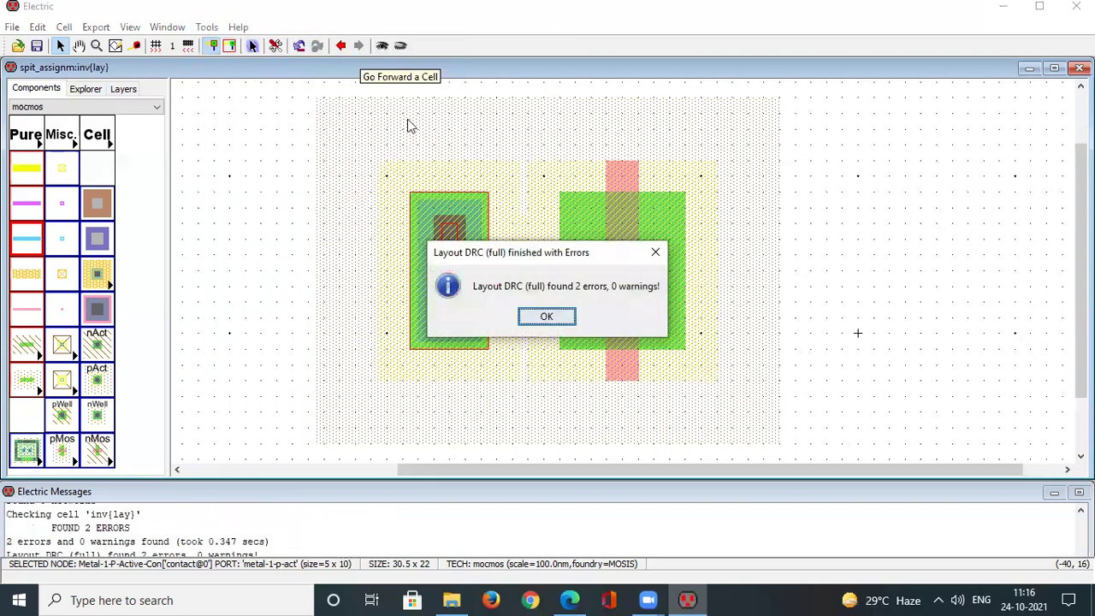
click(545, 317)
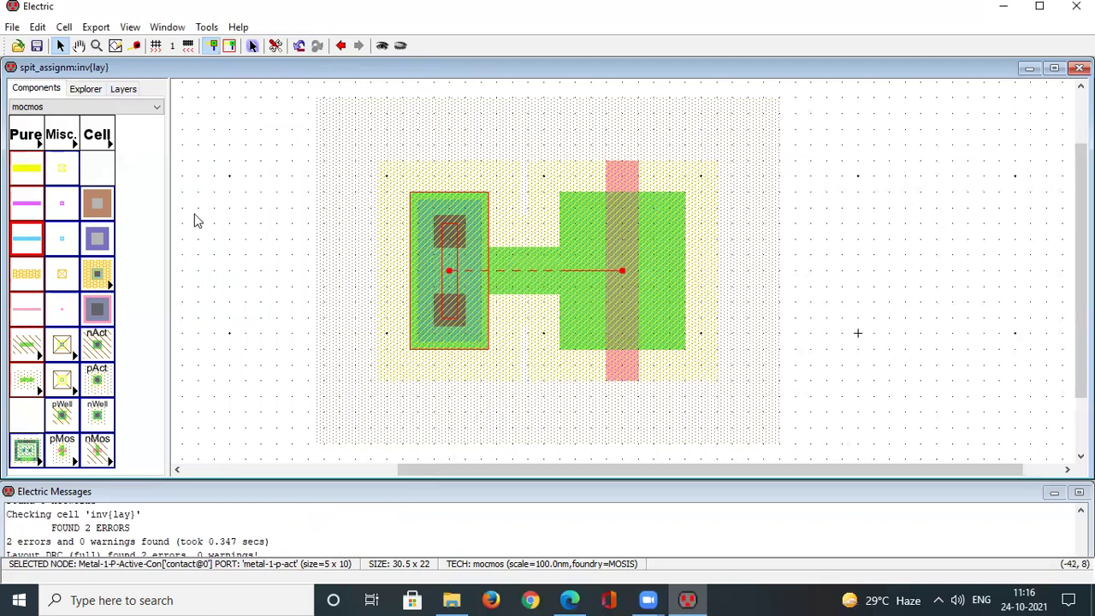
- Expand the layout DRC errors for the inv cell and highlight the second notch error in the layout
click(76, 91)
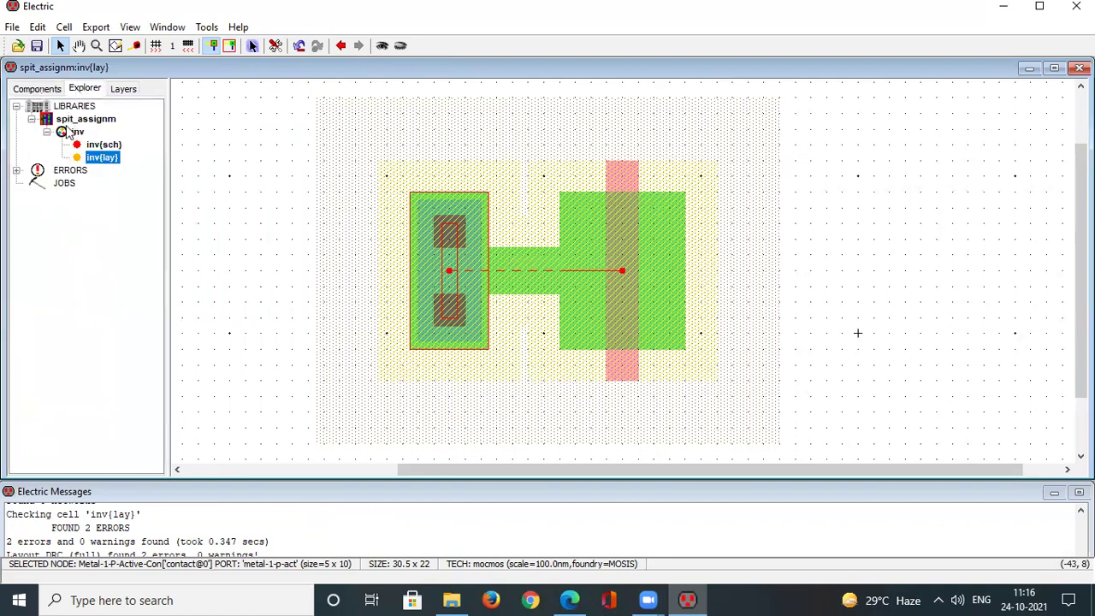
click(16, 171)
click(32, 183)
click(46, 197)
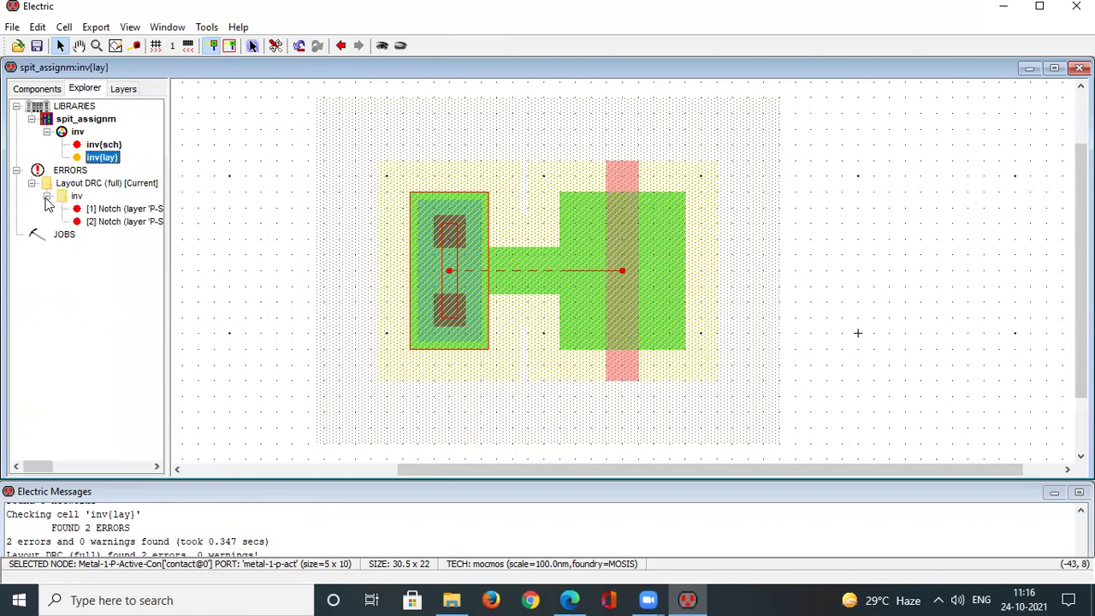
click(116, 221)
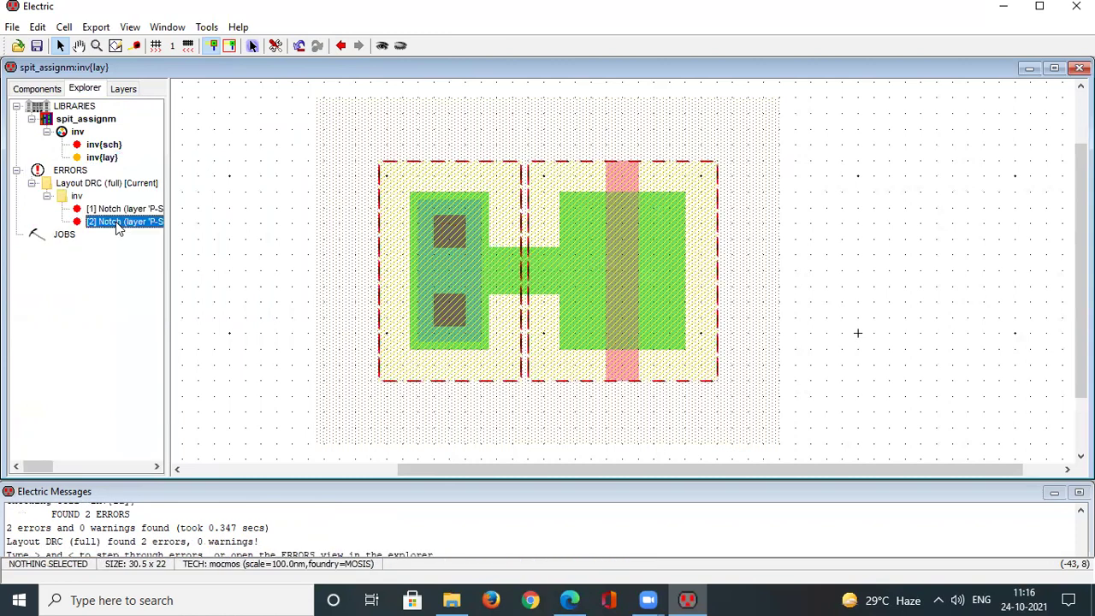
- Move the P-active contact 4 units away from the P-transistor, to about X -30
click(475, 209)
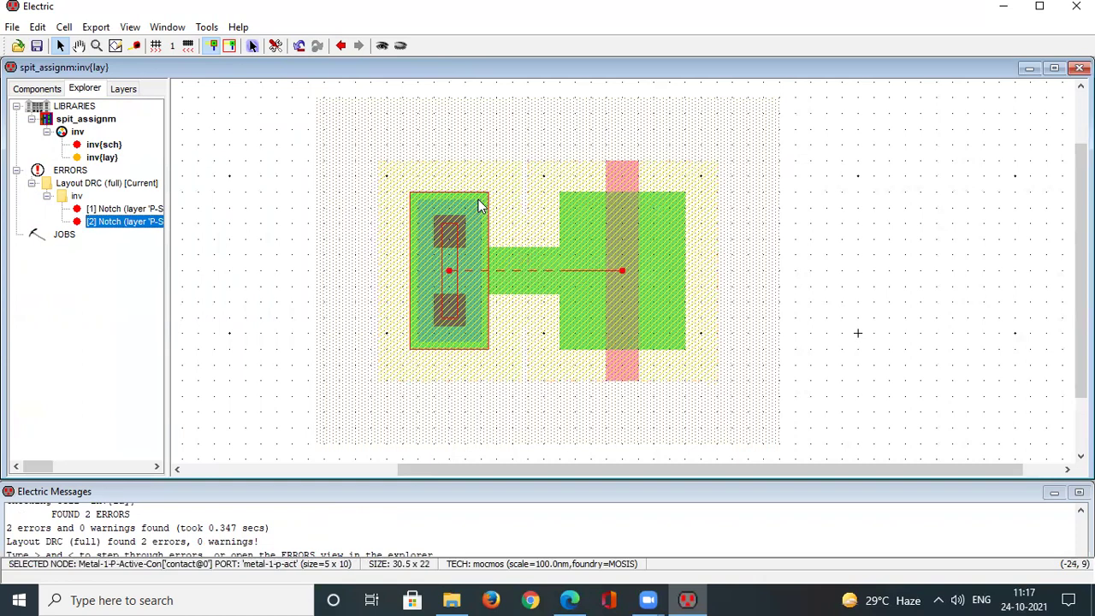
key(Left)
key(Left)
key(Left)
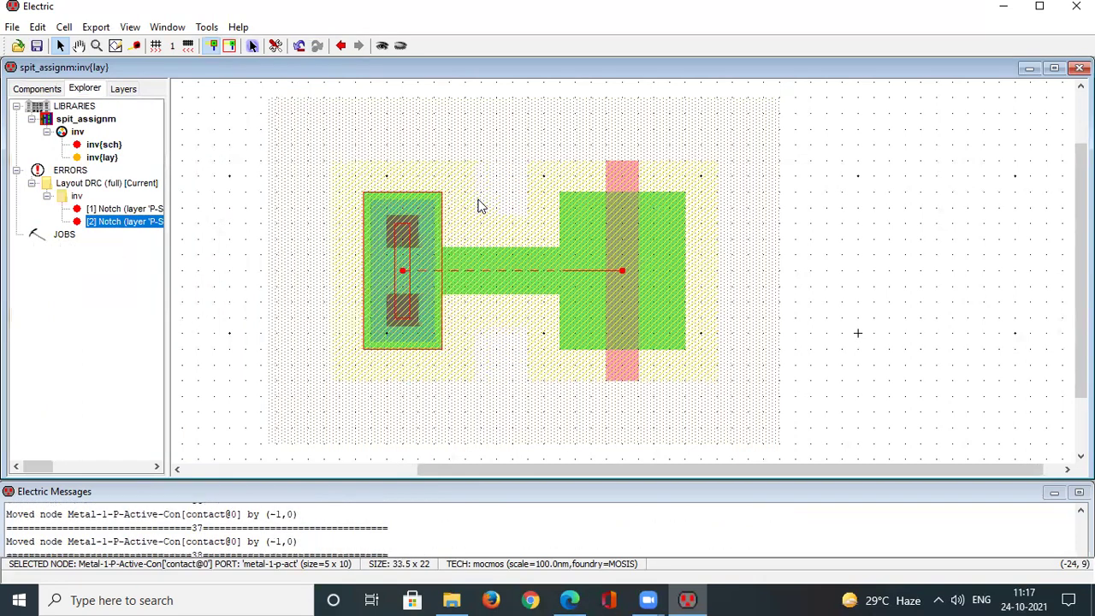
key(Left)
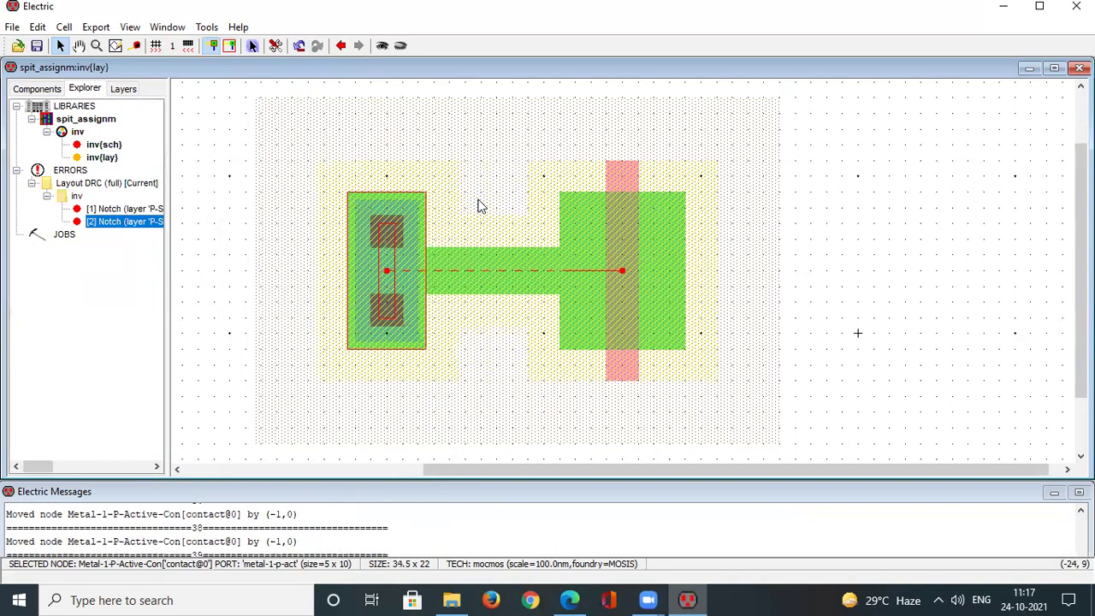
- Rerun the hierarchical DRC on the inv layout with the contact spaced farther from the transistor
click(210, 29)
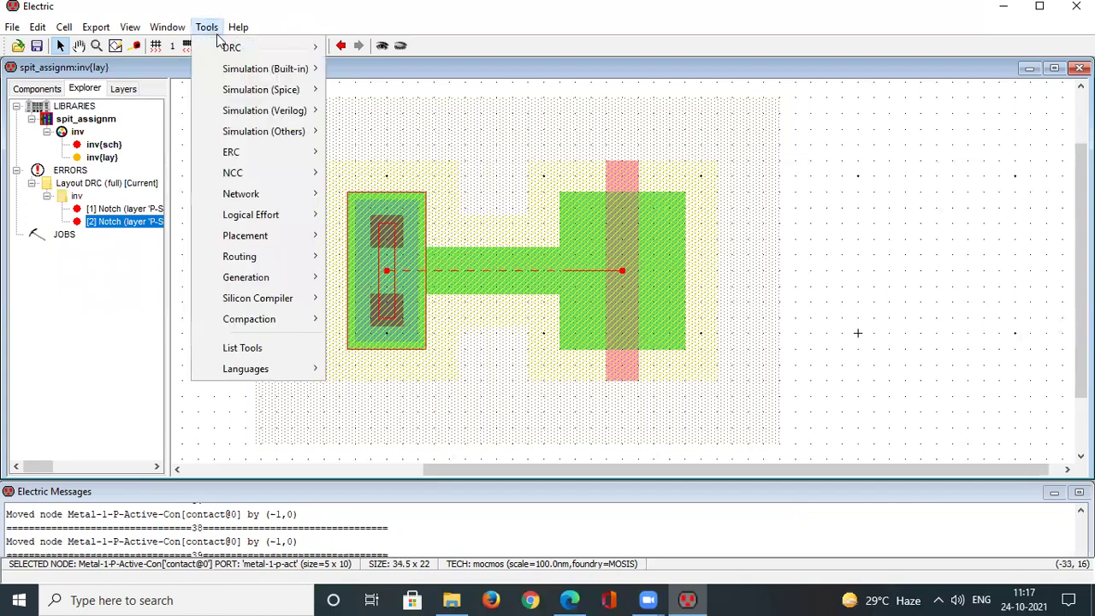
mouse_move(233, 47)
click(399, 49)
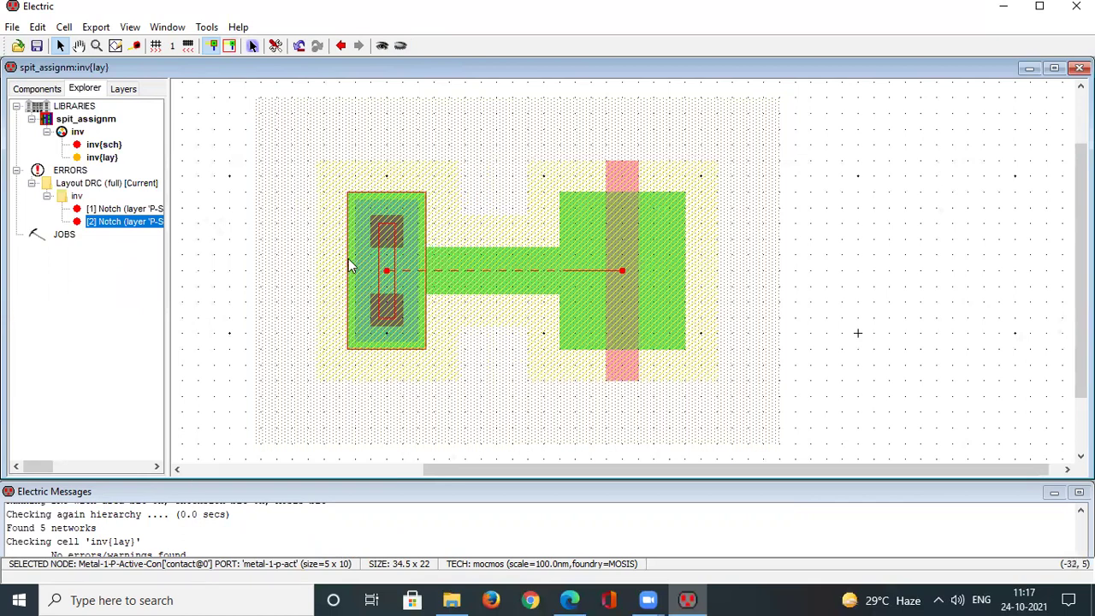
- Move the P-active contact 11 units toward the P-transistor, to about X -19, so that it overlaps the transistor's diffusion
click(440, 262)
click(408, 240)
key(Right)
key(Right)
key(Right)
key(Right)
key(Right)
key(Right)
key(Right)
key(Right)
key(Right)
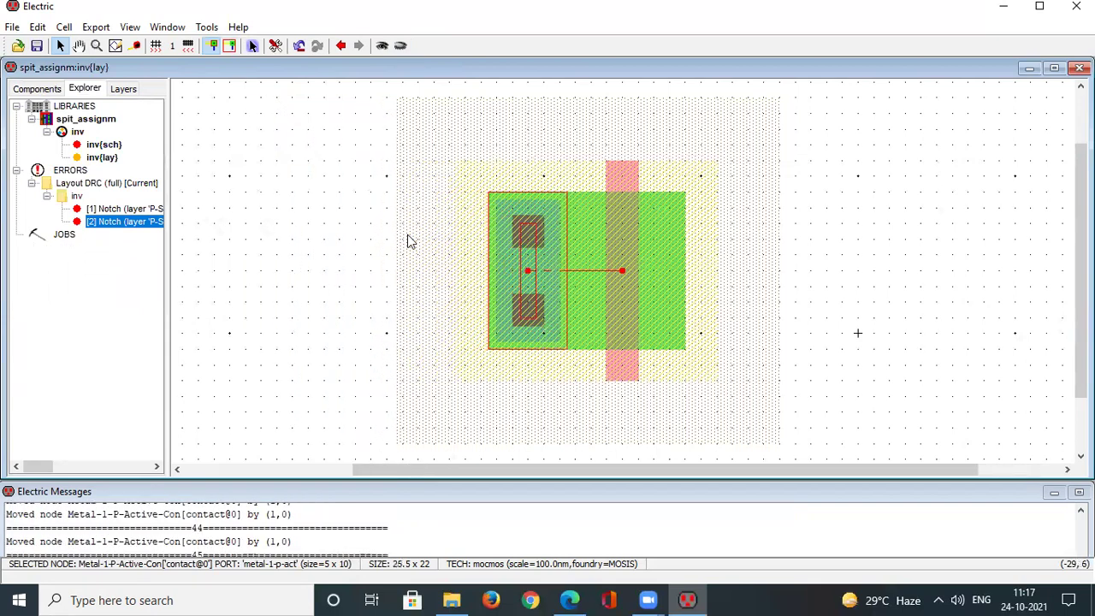
key(Right)
key(Right)
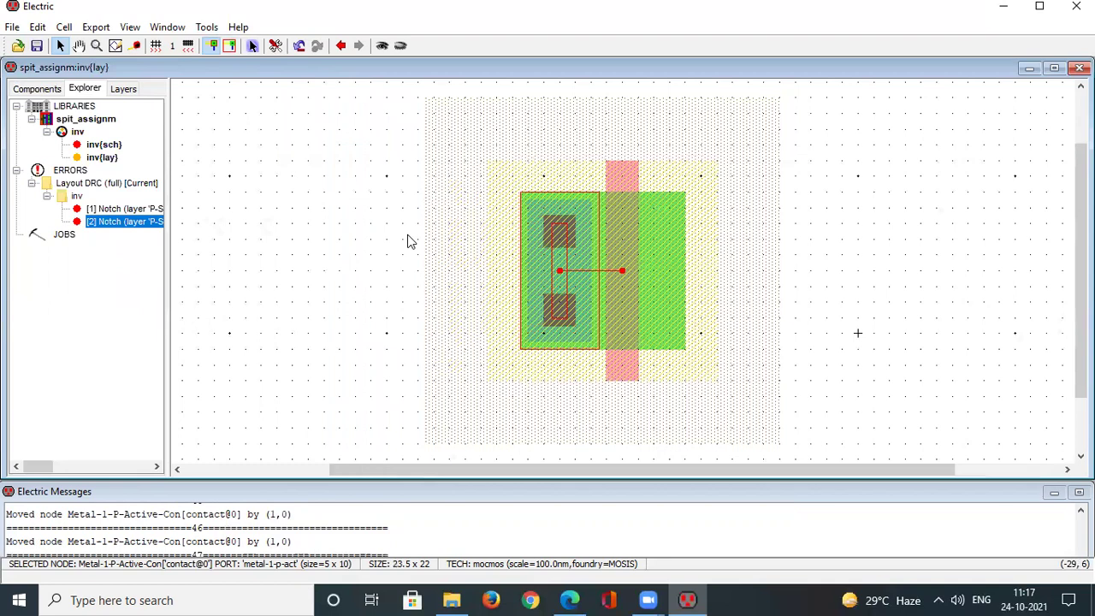
key(Left)
key(Right)
- Recheck the inv layout hierarchically for design rule errors with the contact overlapping the transistor's diffusion
click(208, 28)
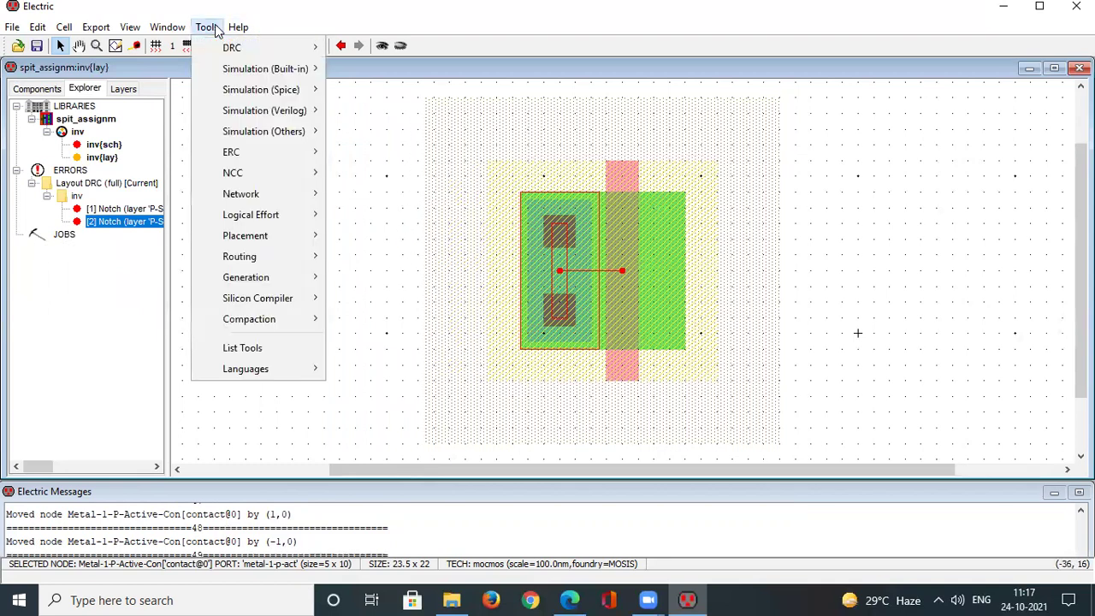
mouse_move(231, 47)
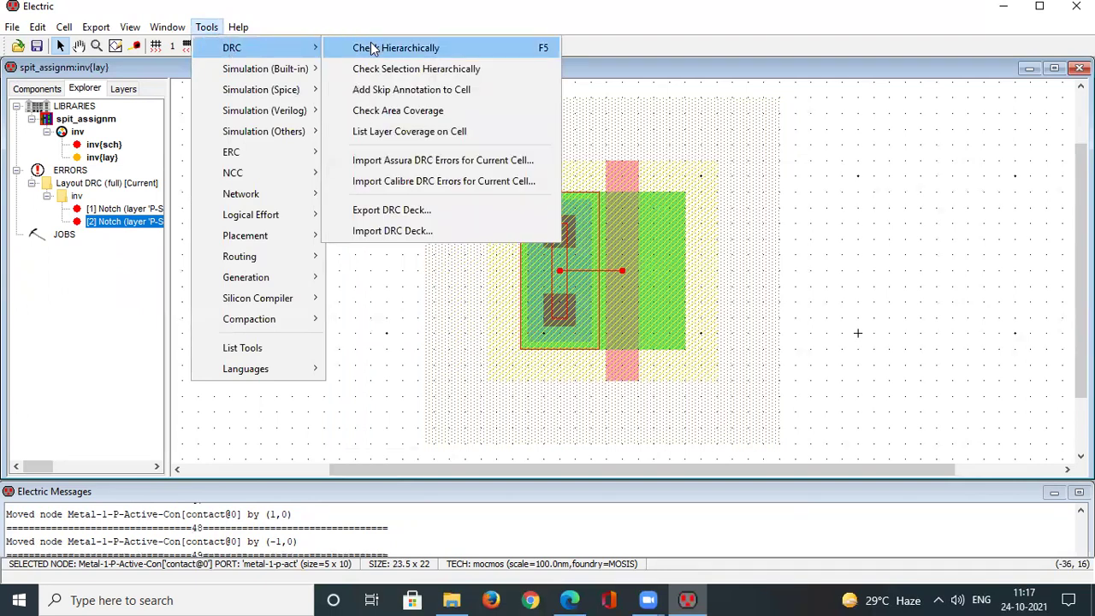
click(371, 49)
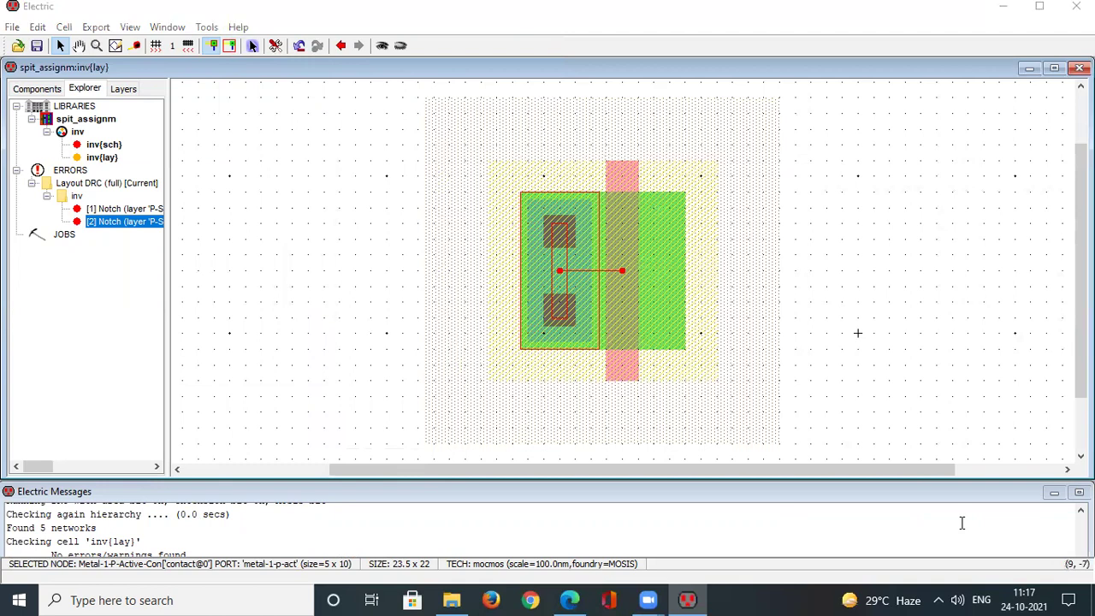
- Place a second P-active contact on the opposite side of the P-transistor from the first, at about X 1, Y 4
click(818, 227)
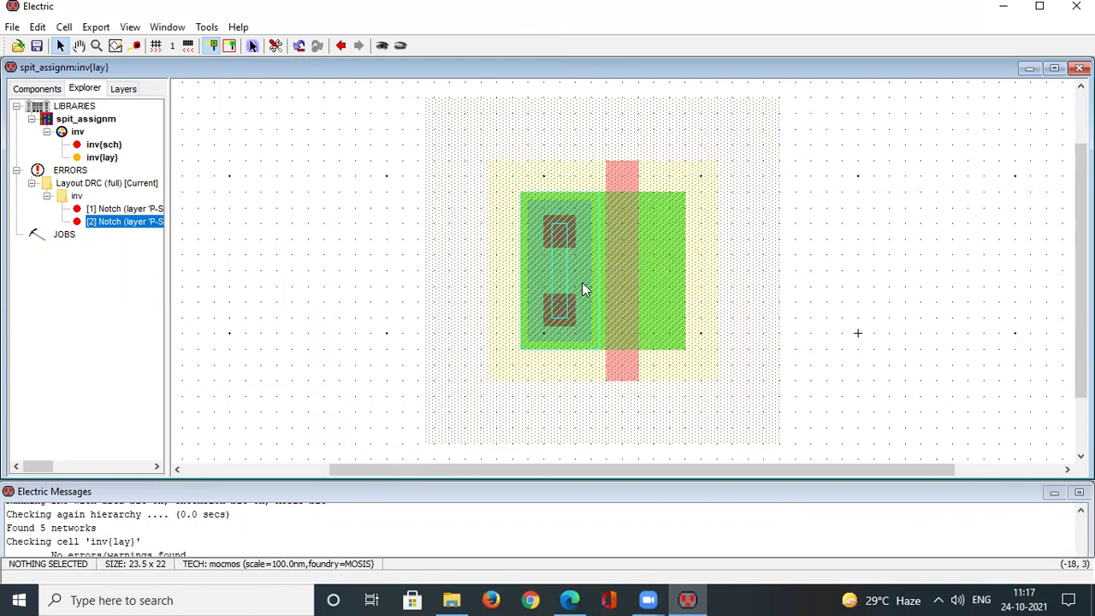
click(96, 159)
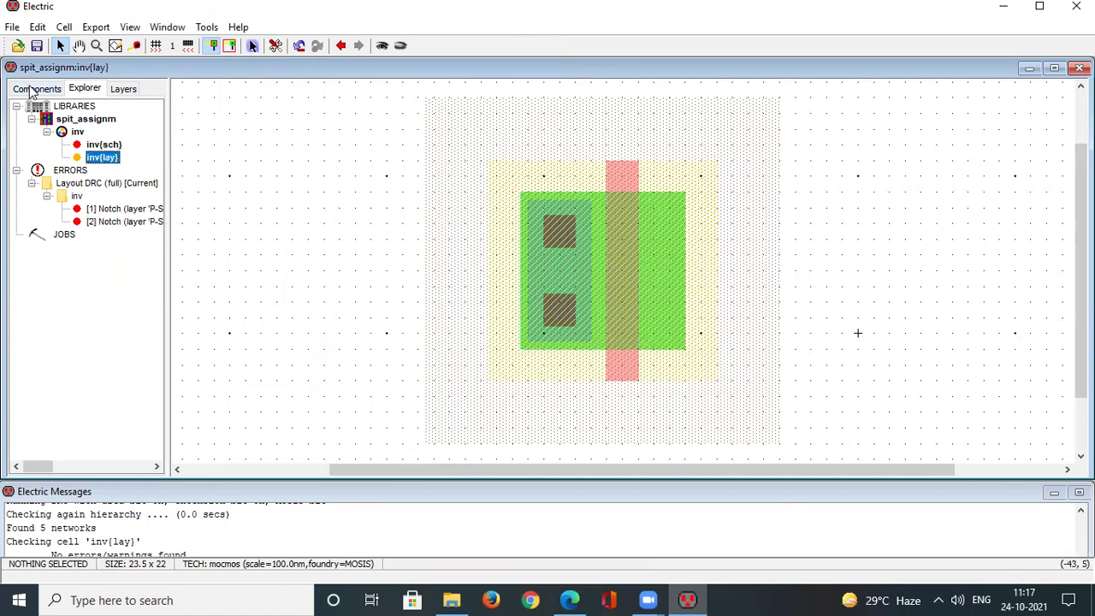
click(34, 89)
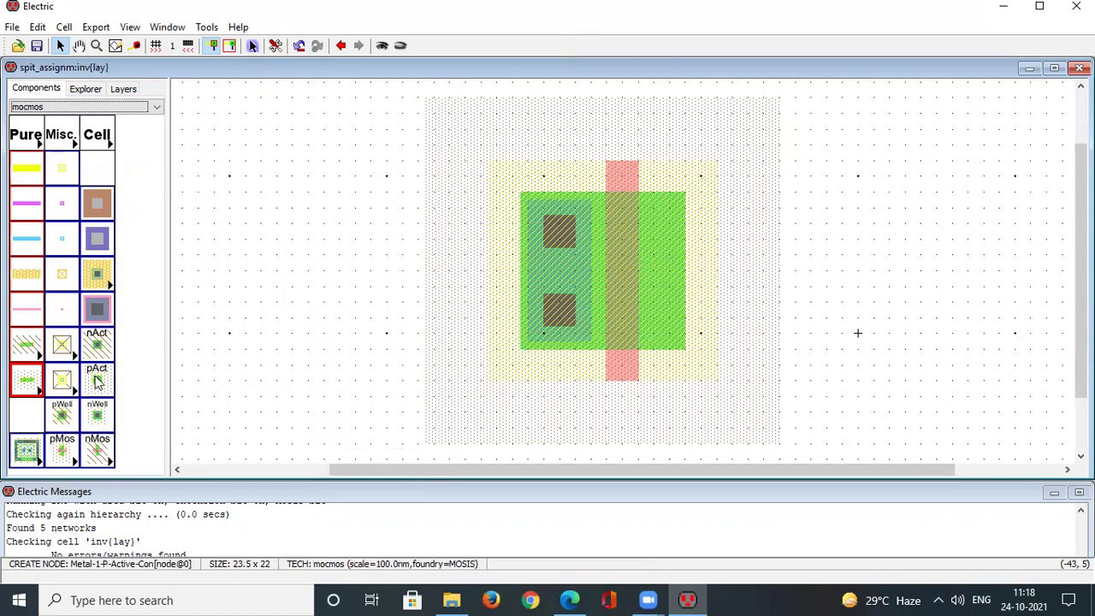
click(97, 382)
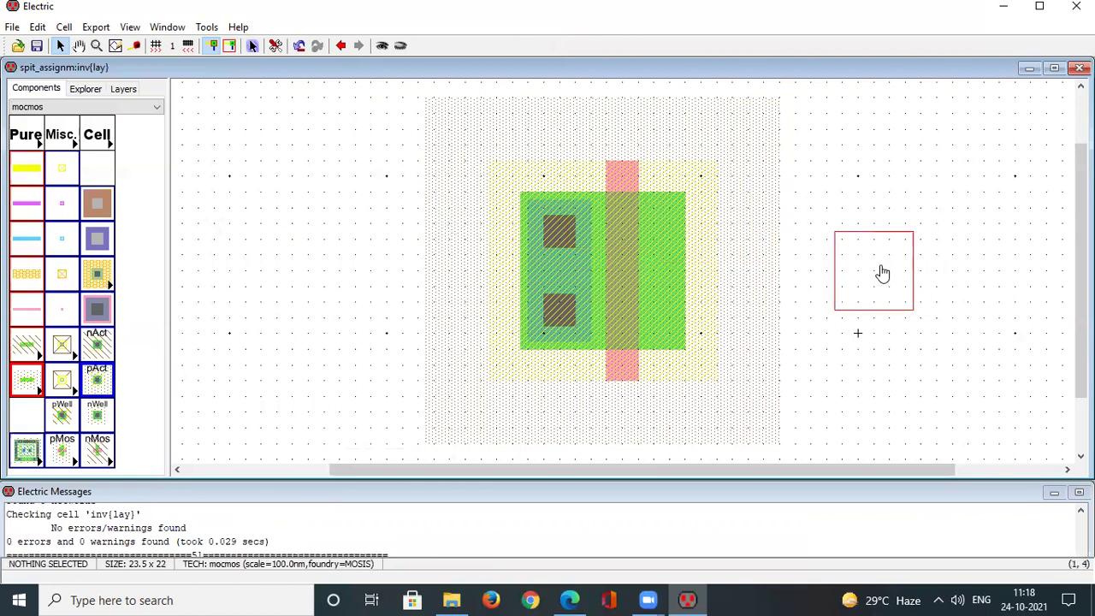
click(883, 273)
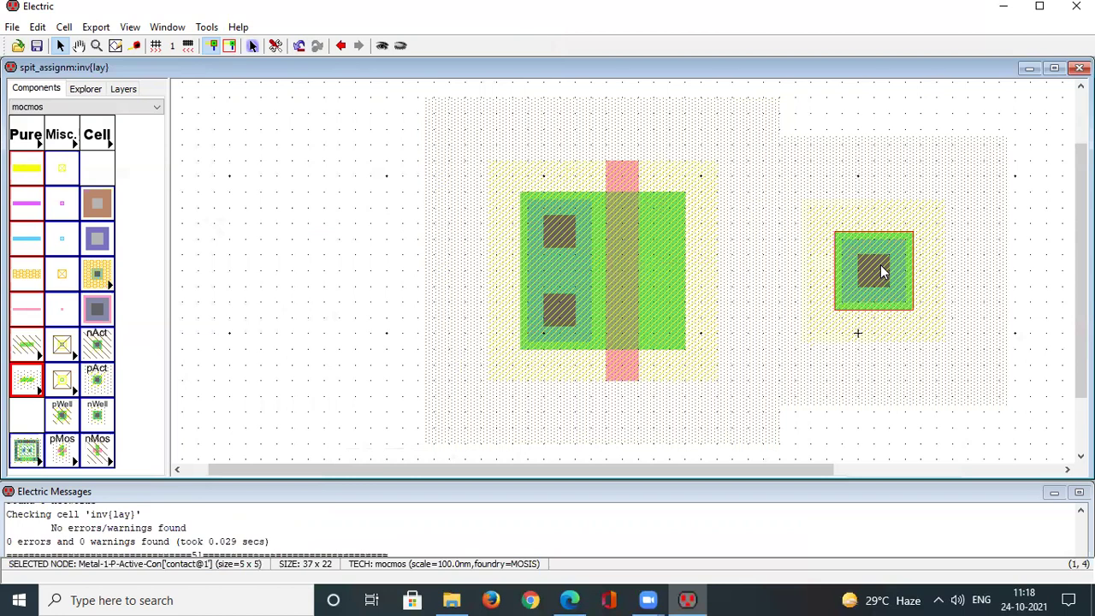
- Set the new P-active contact's Y size to 10
double_click(883, 273)
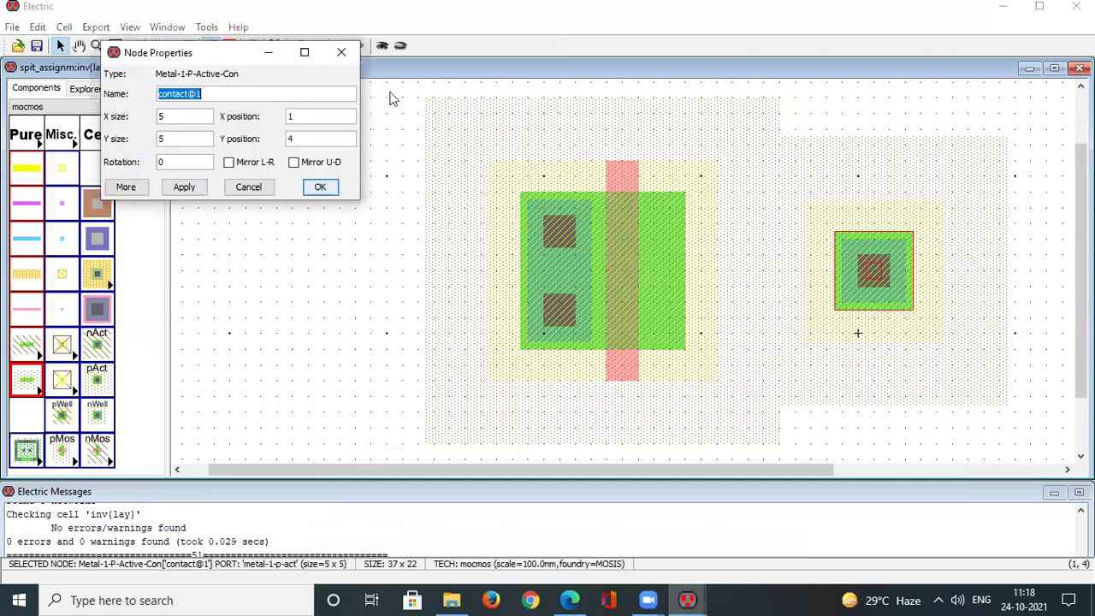
click(192, 142)
key(BackSpace)
text(10)
key(Return)
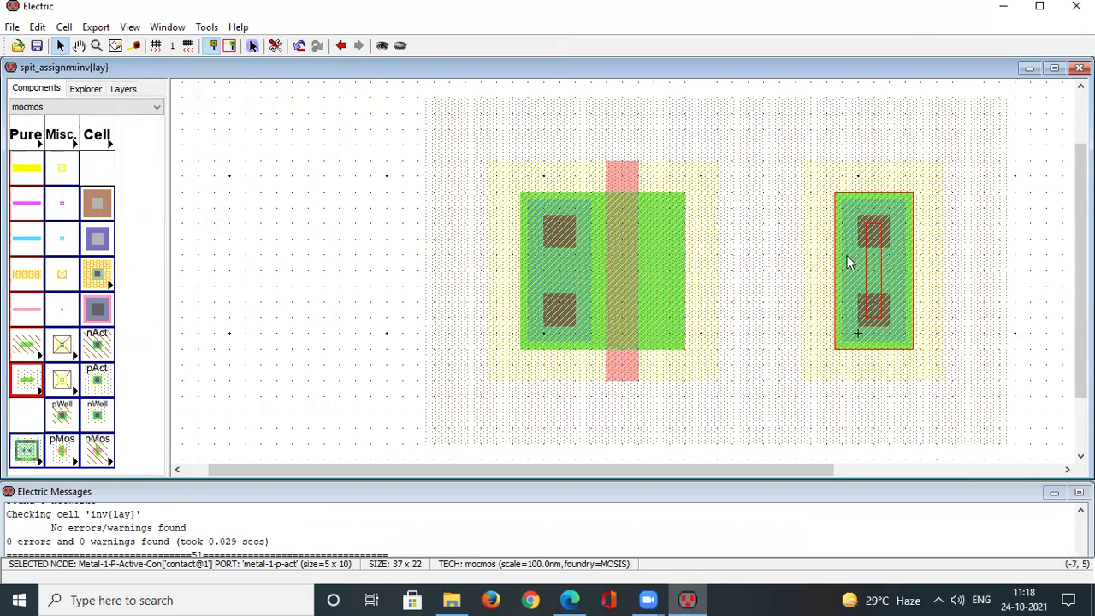
- Wire the P-transistor's unconnected diffusion side to the new contact and move that contact 12 units toward the transistor, to about X -11
right_click(682, 272)
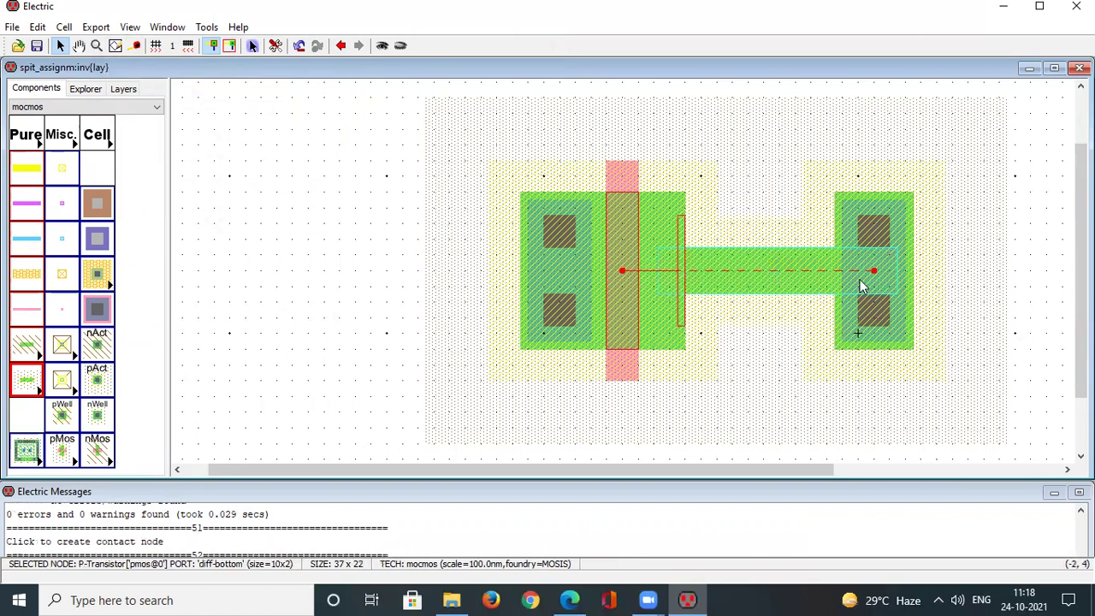
click(882, 268)
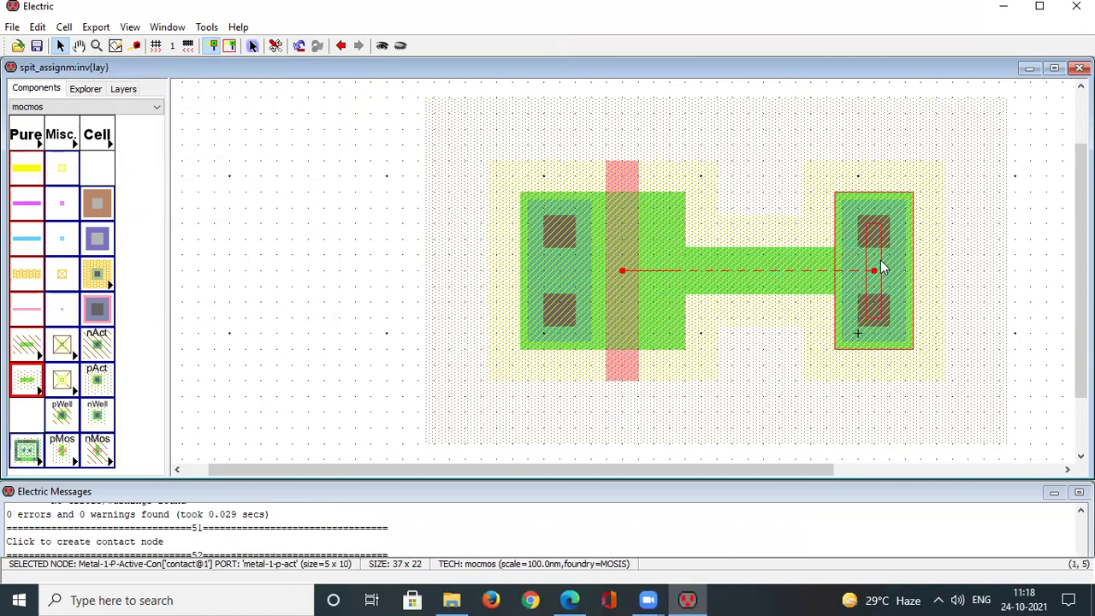
key(Left)
key(Left)
key(Left)
key(Left)
key(Left)
key(Left)
key(Left)
key(Left)
key(Left)
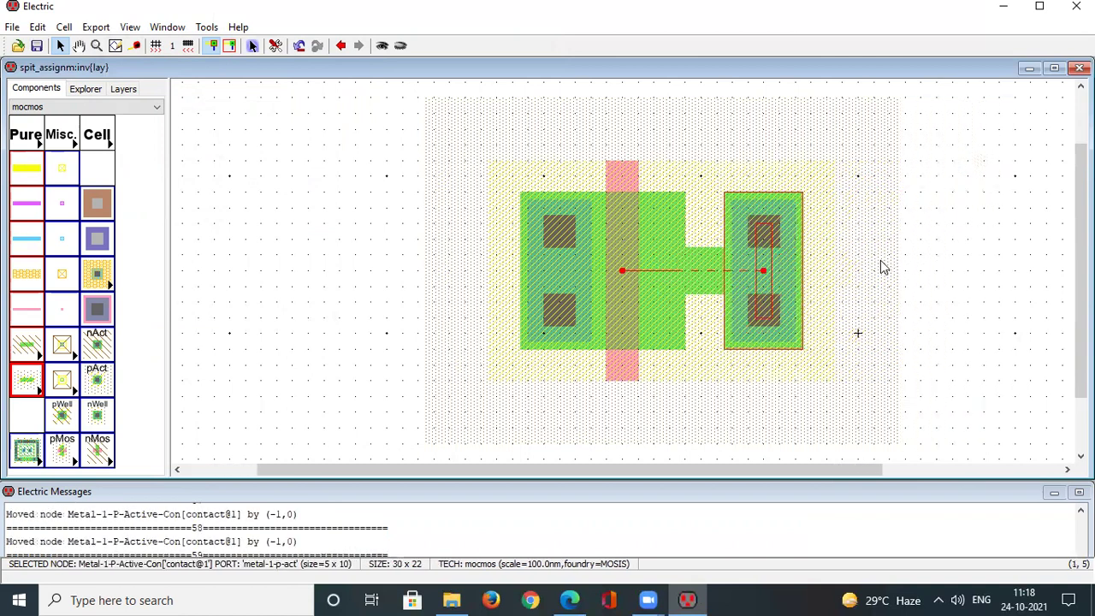
key(Left)
key(Left)
key(Left)
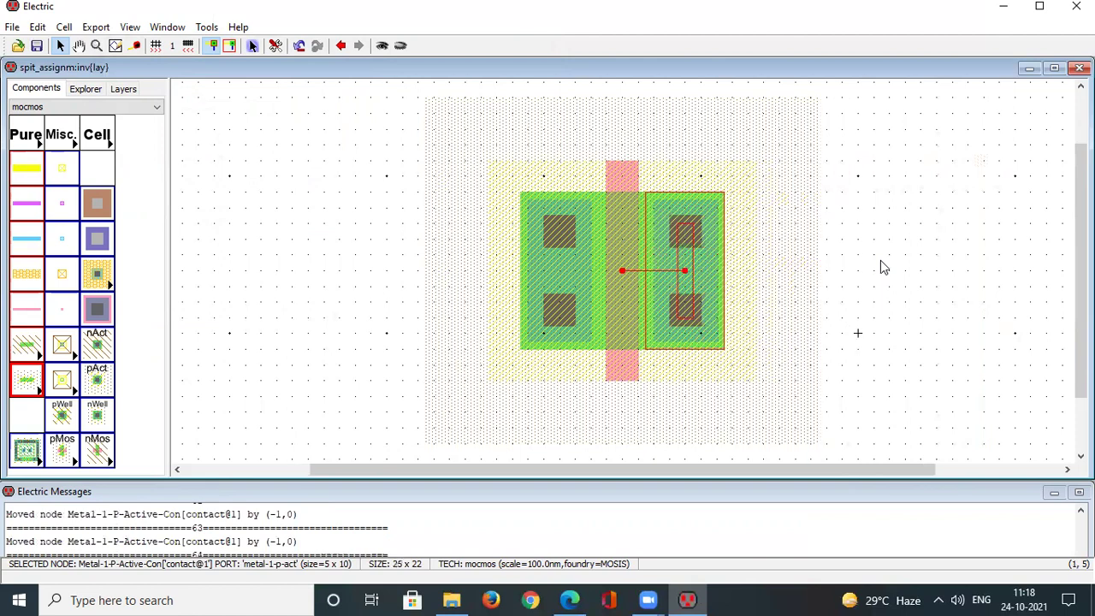
- Run the hierarchical DRC on the inv layout with both P-active contacts attached and read its report
click(212, 32)
mouse_move(251, 49)
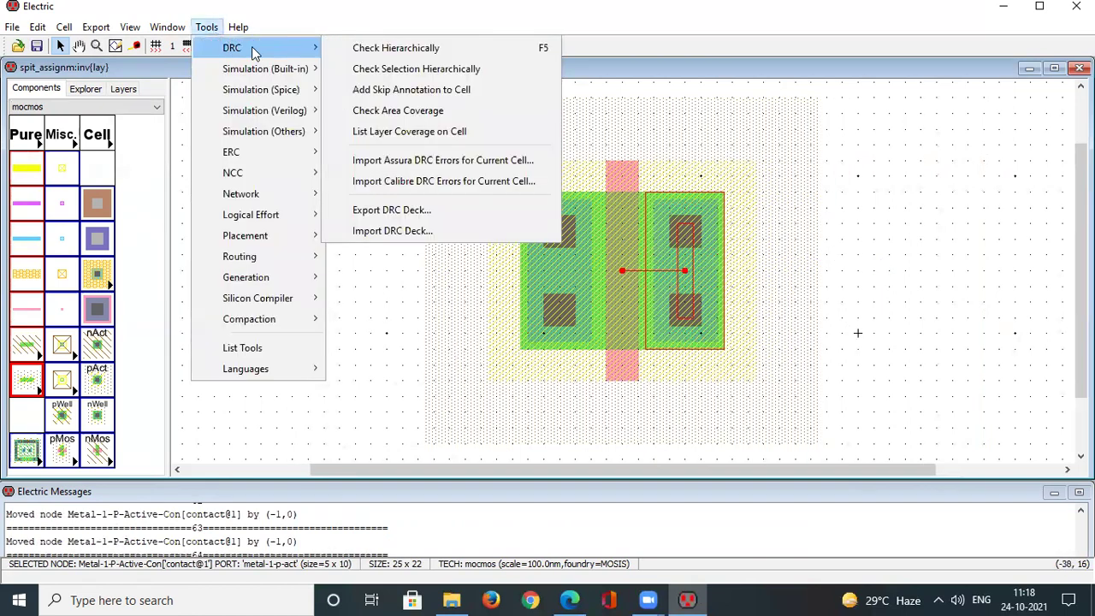
click(363, 48)
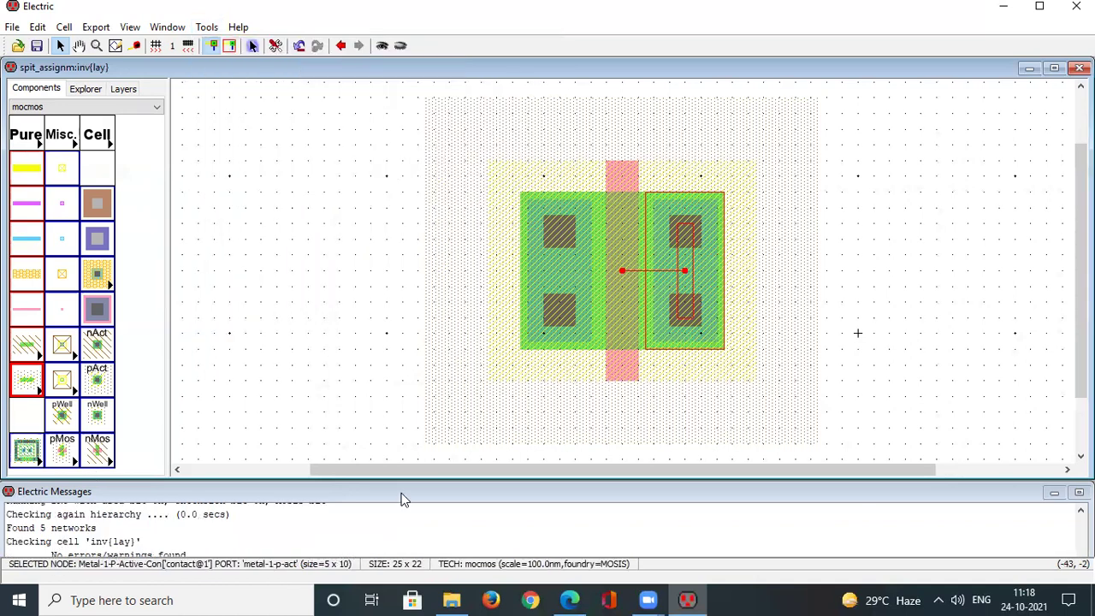
scroll(624, 516, up, 5)
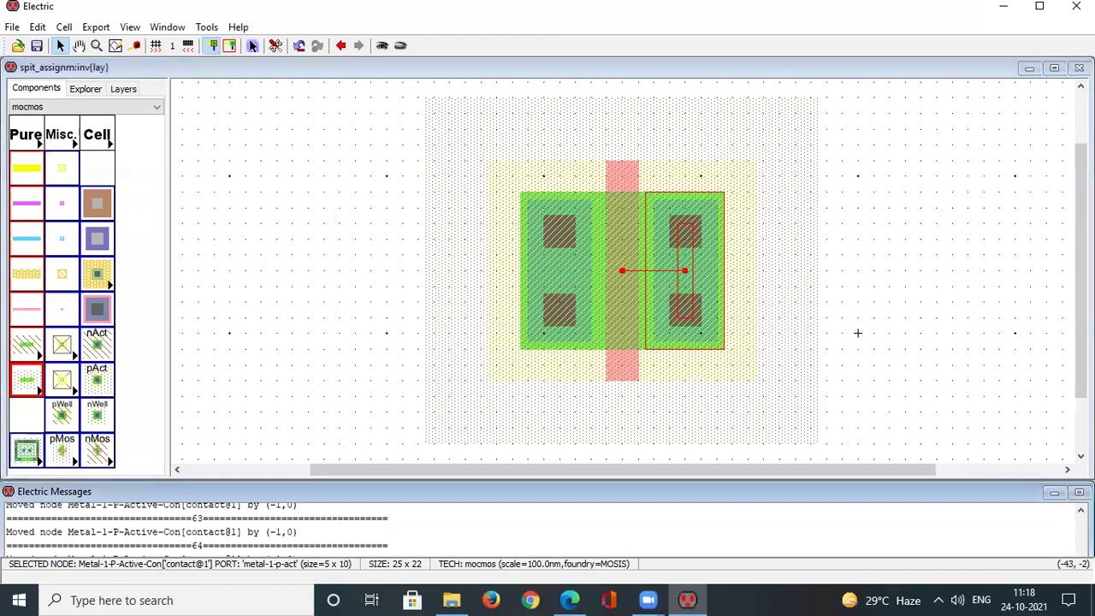
scroll(538, 533, down, 5)
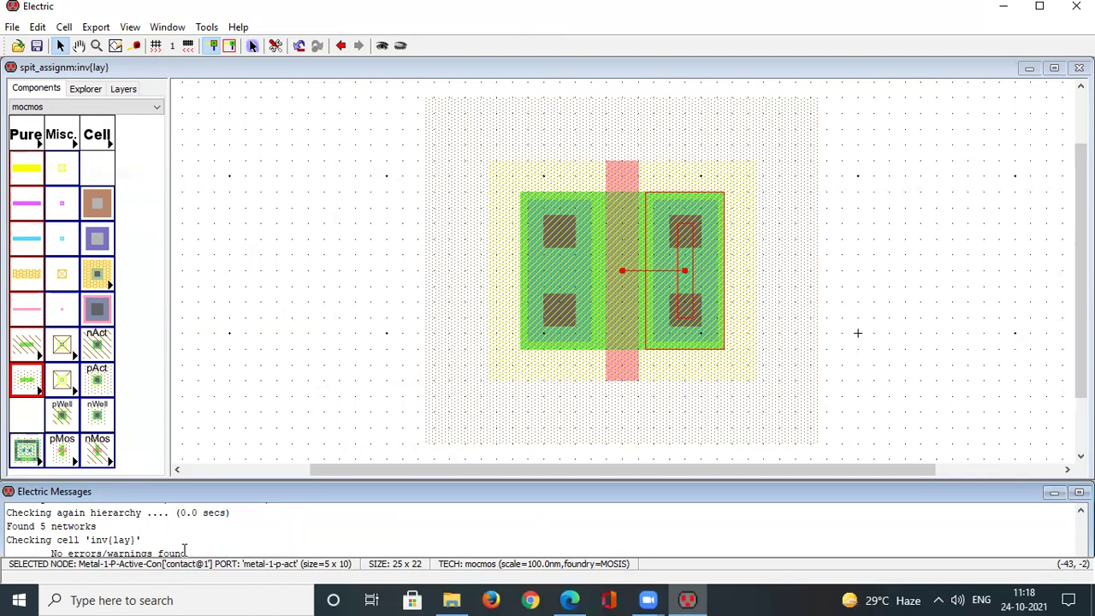
click(903, 290)
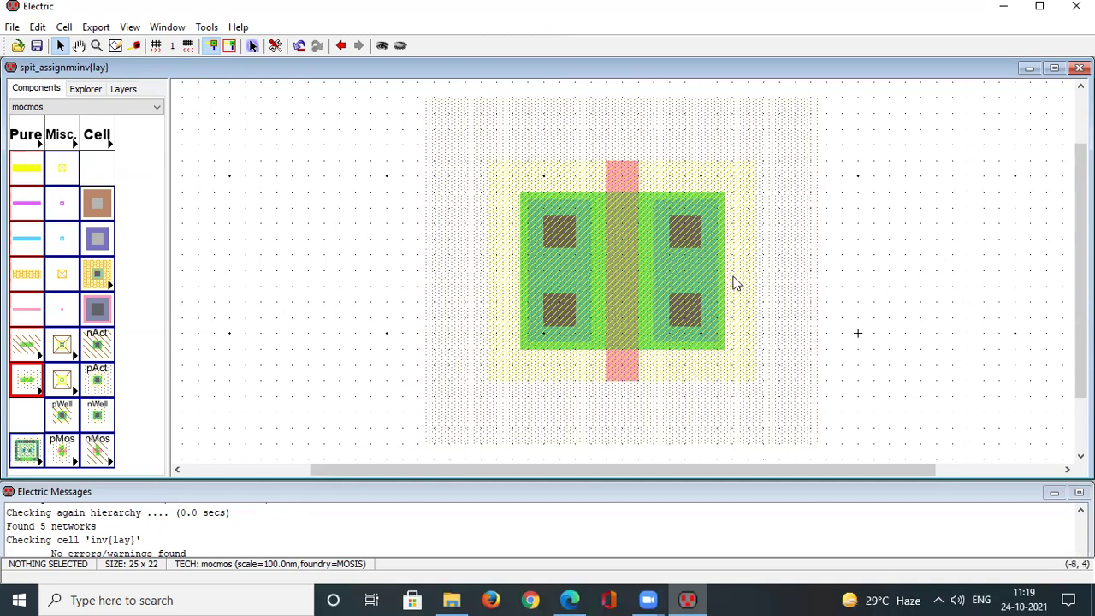
- Place an N-well contact centred above the P-transistor, at about X -15, Y 22
ctrl+scroll(734, 282, down, 1)
ctrl+scroll(734, 282, down, 1)
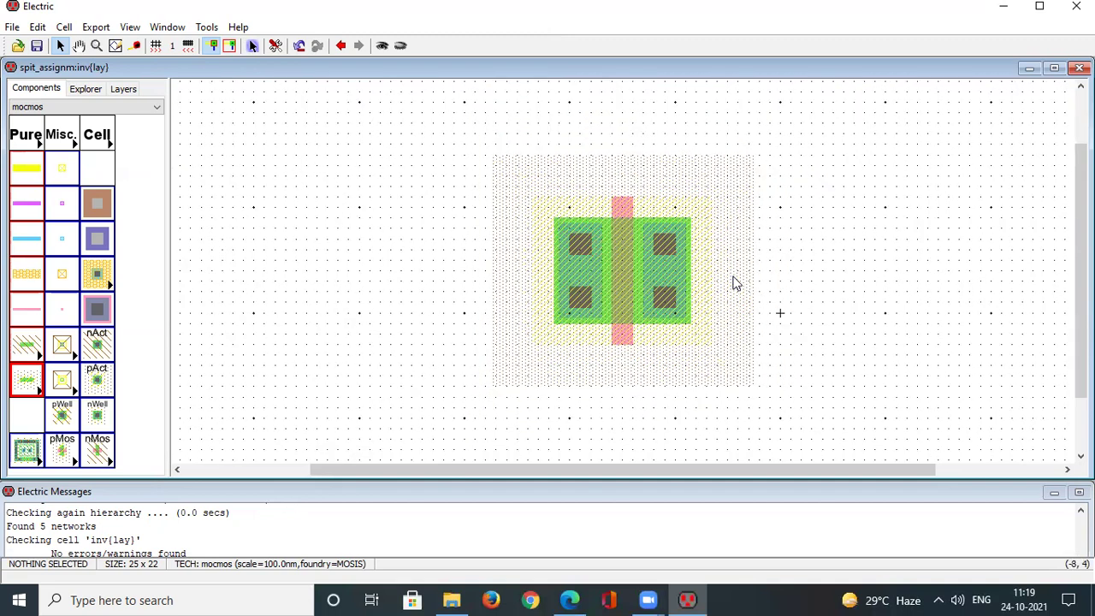
drag(1081, 180, 1082, 123)
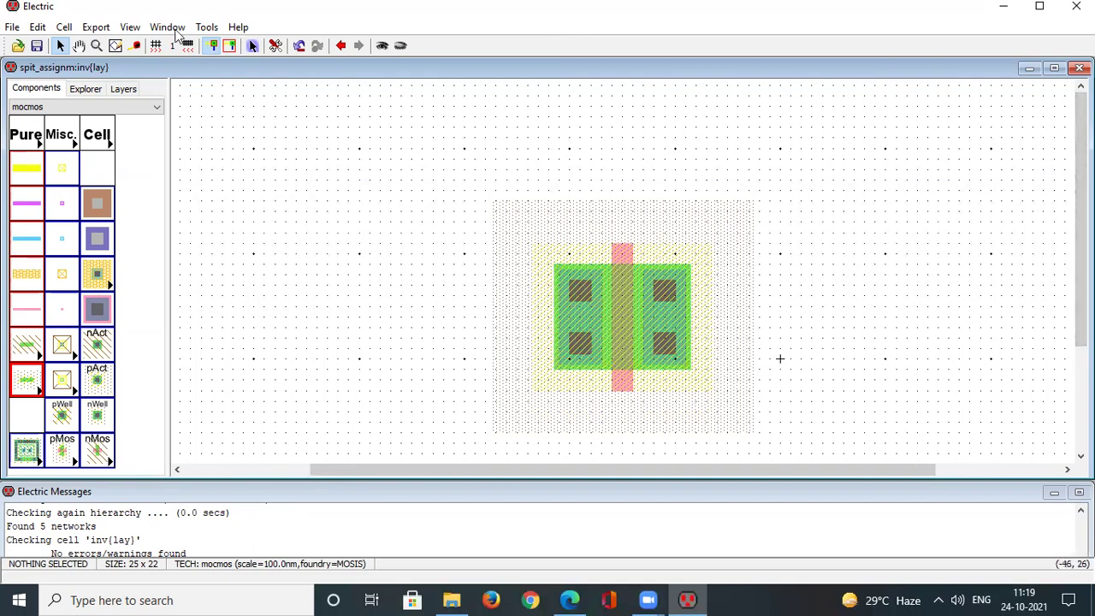
click(144, 30)
mouse_move(162, 32)
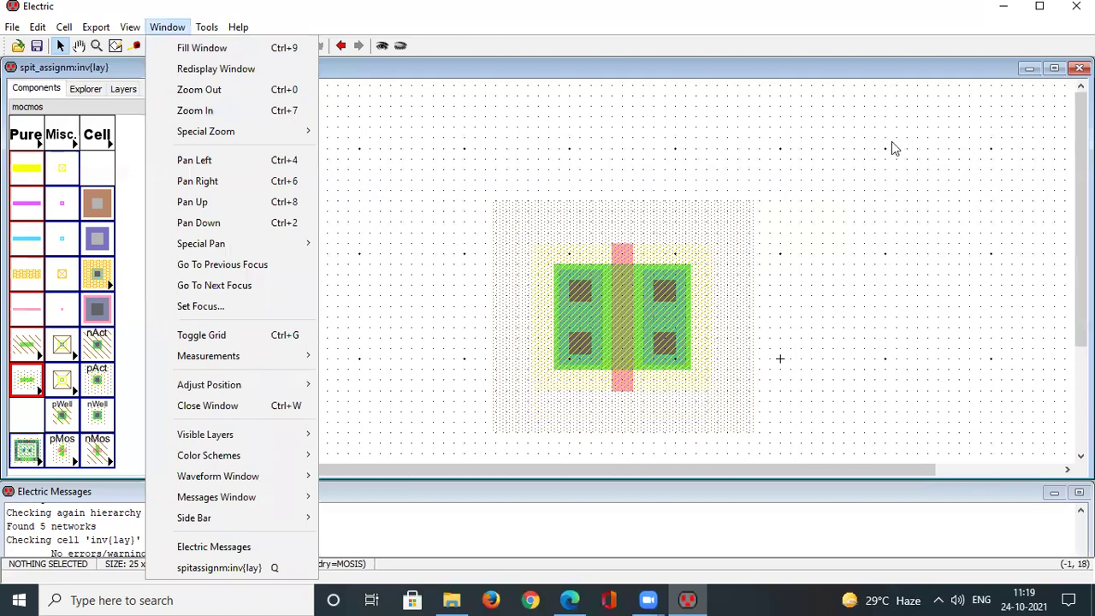
click(780, 358)
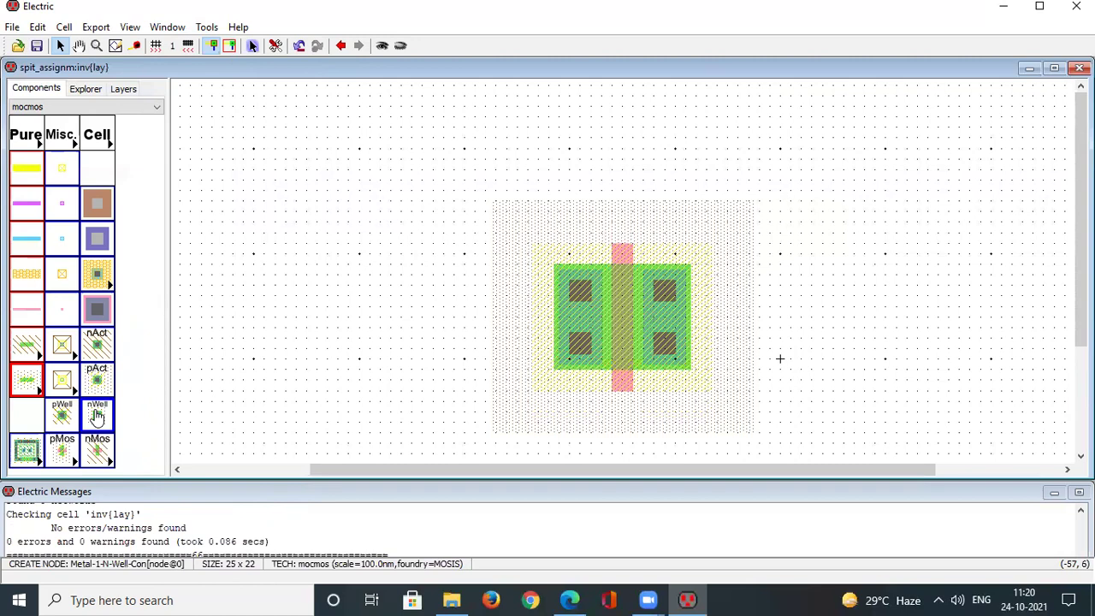
click(97, 416)
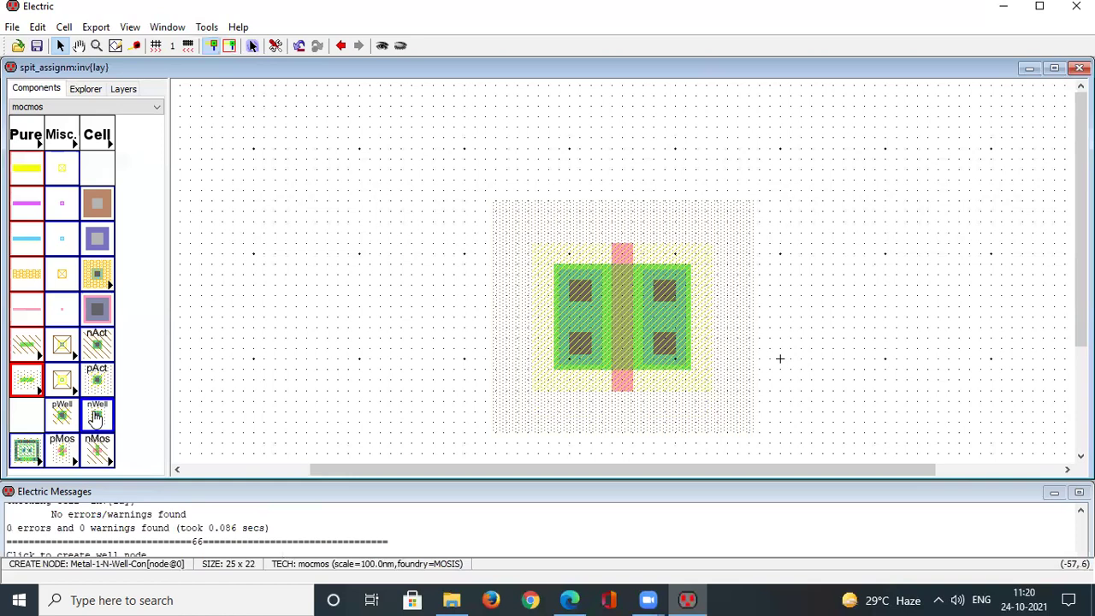
click(623, 130)
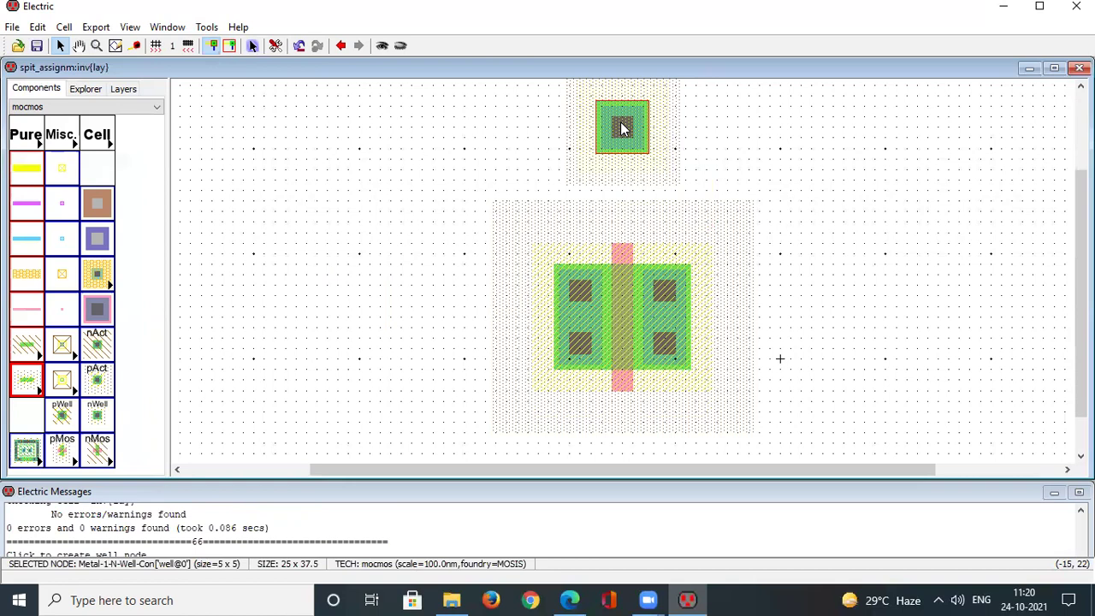
- Set the N-well contact's X size to 15
double_click(622, 128)
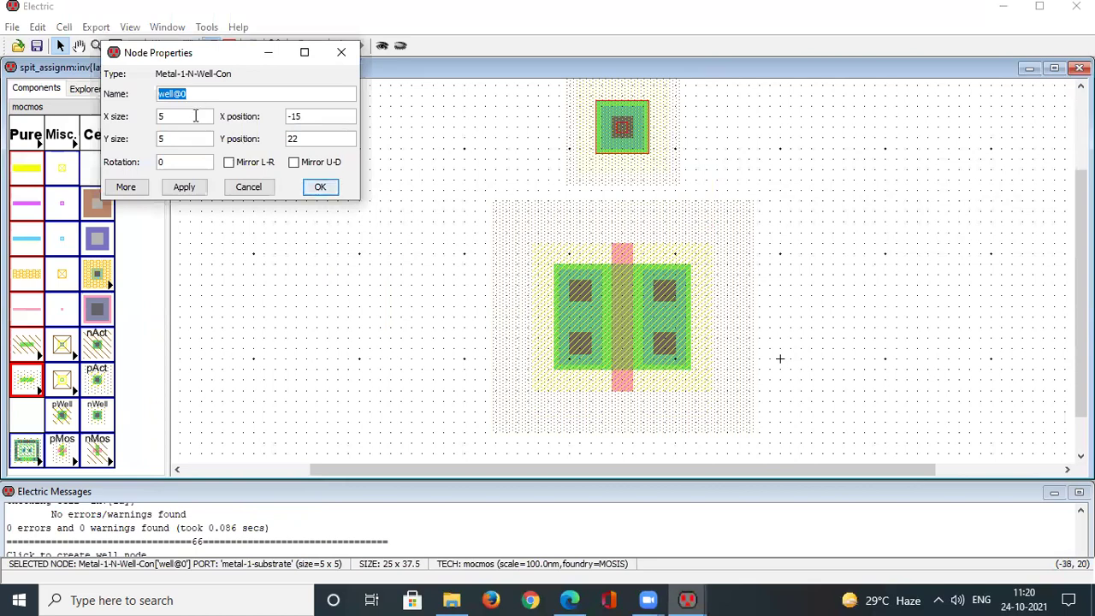
click(180, 117)
key(BackSpace)
text(15)
key(Return)
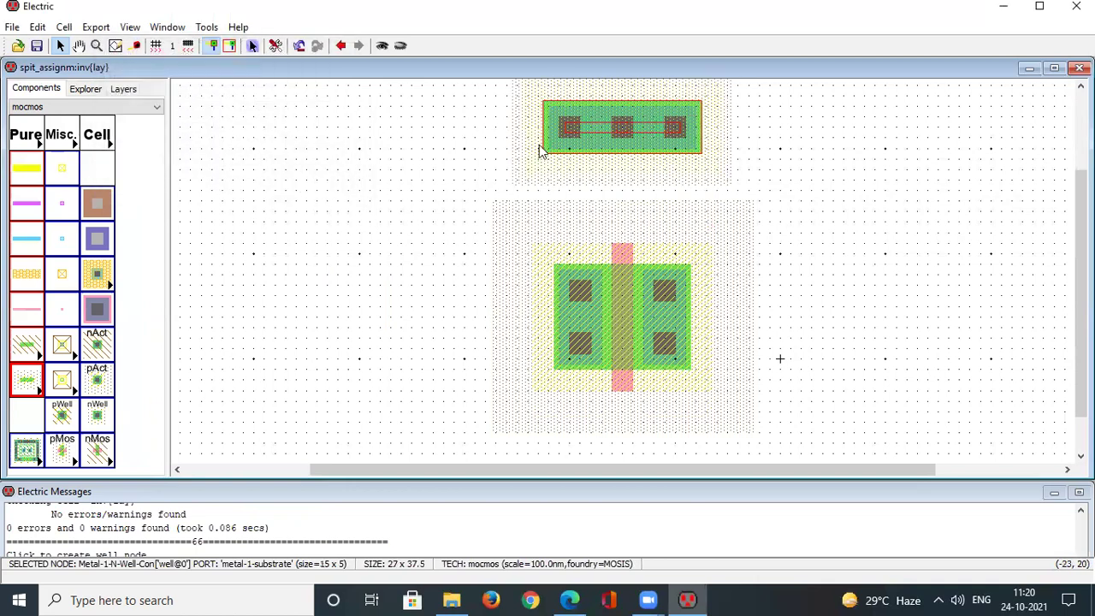
- Widen the N-well contact to an X size of 18
double_click(633, 127)
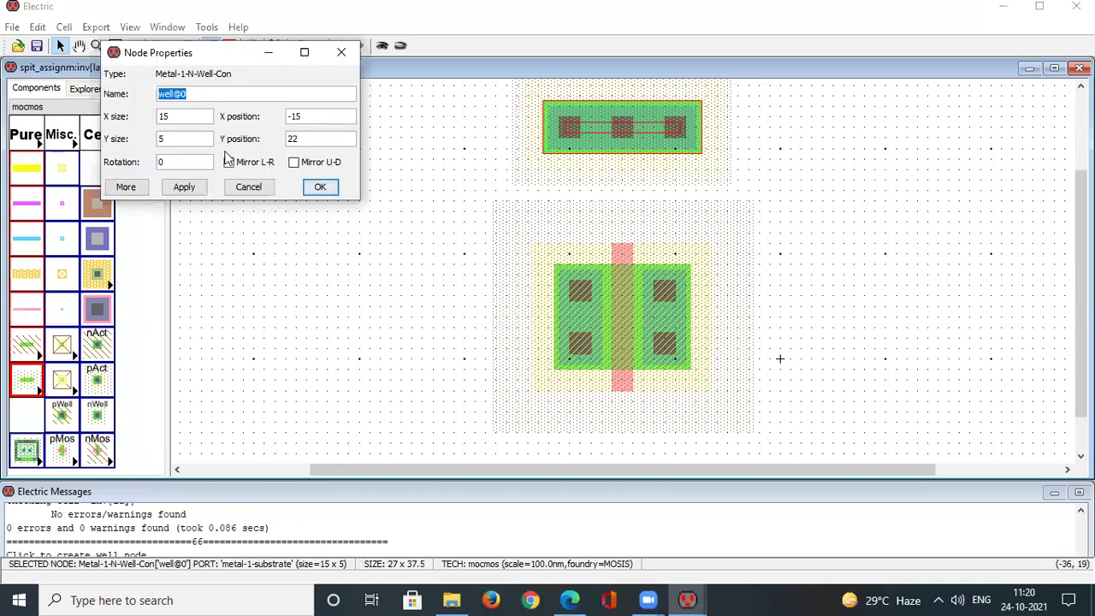
click(198, 120)
key(BackSpace)
text(8)
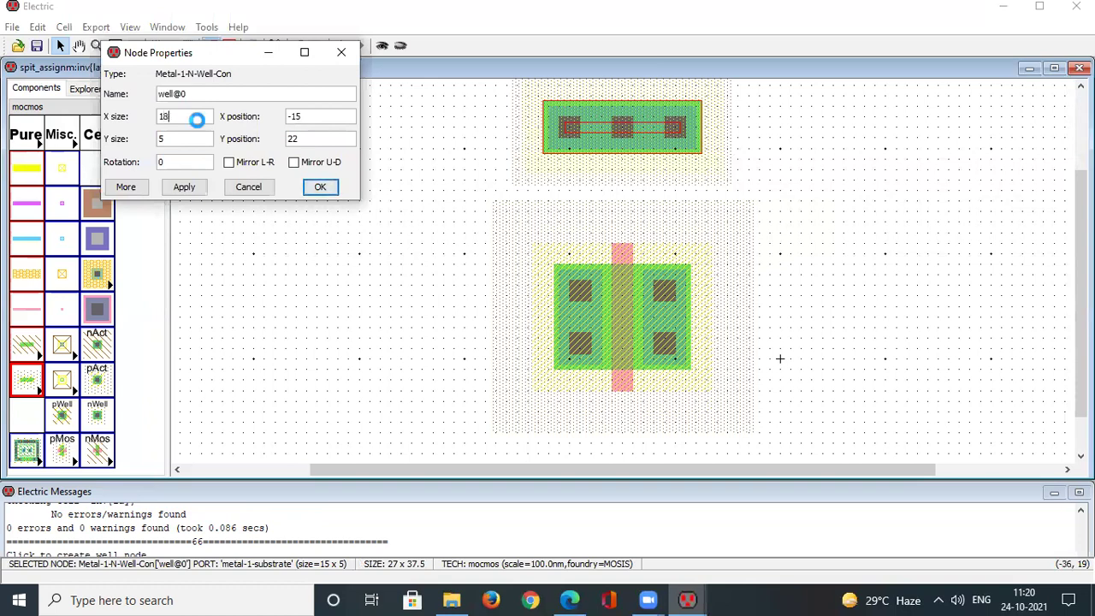
key(Return)
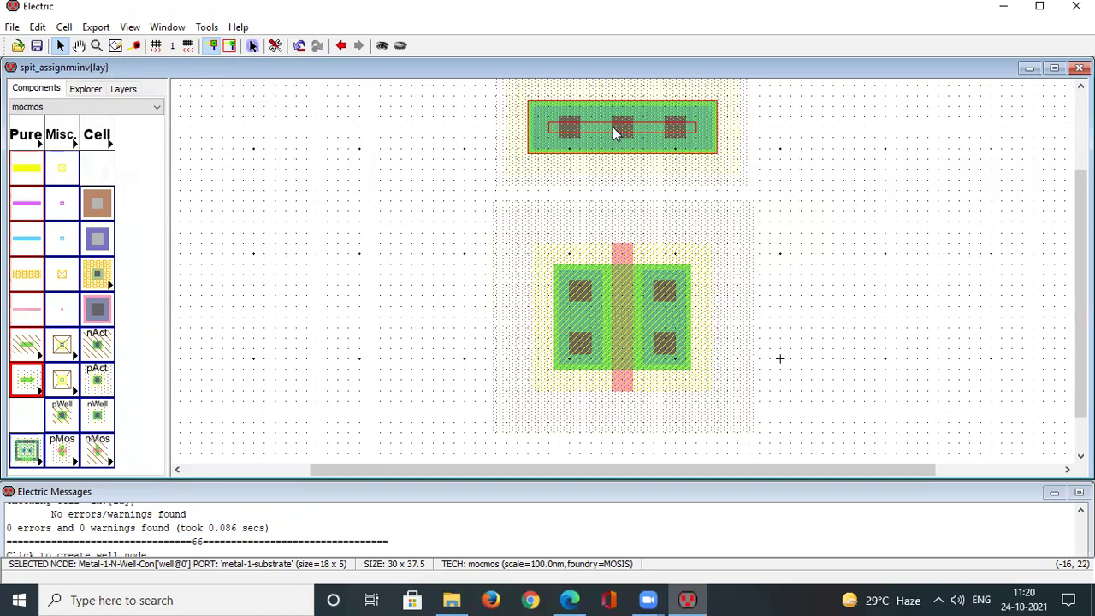
- Check the inv layout hierarchically for design rule errors with the N-well contact added, and dismiss the report
click(206, 26)
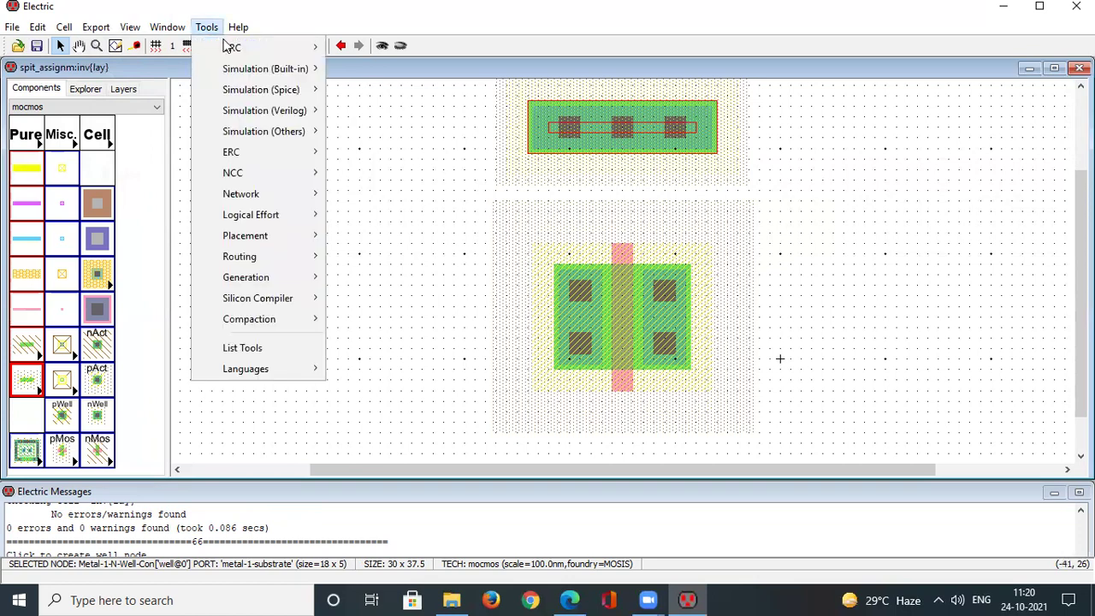
mouse_move(226, 47)
click(369, 44)
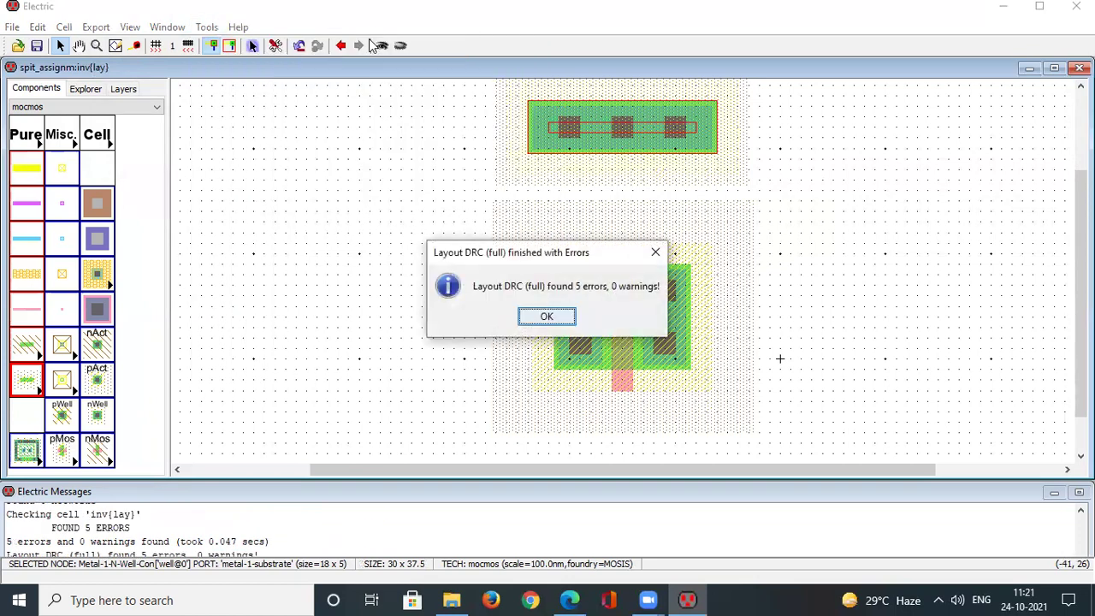
click(554, 315)
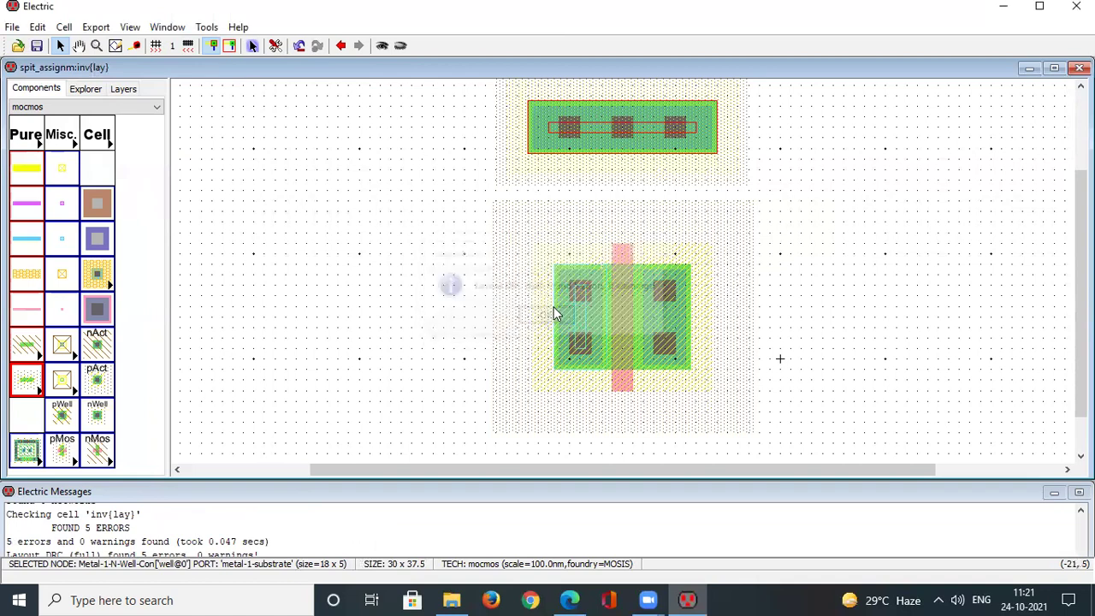
- Expand the current DRC run's error list for inv and highlight its fifth error, an N-well notch, in the layout
click(86, 89)
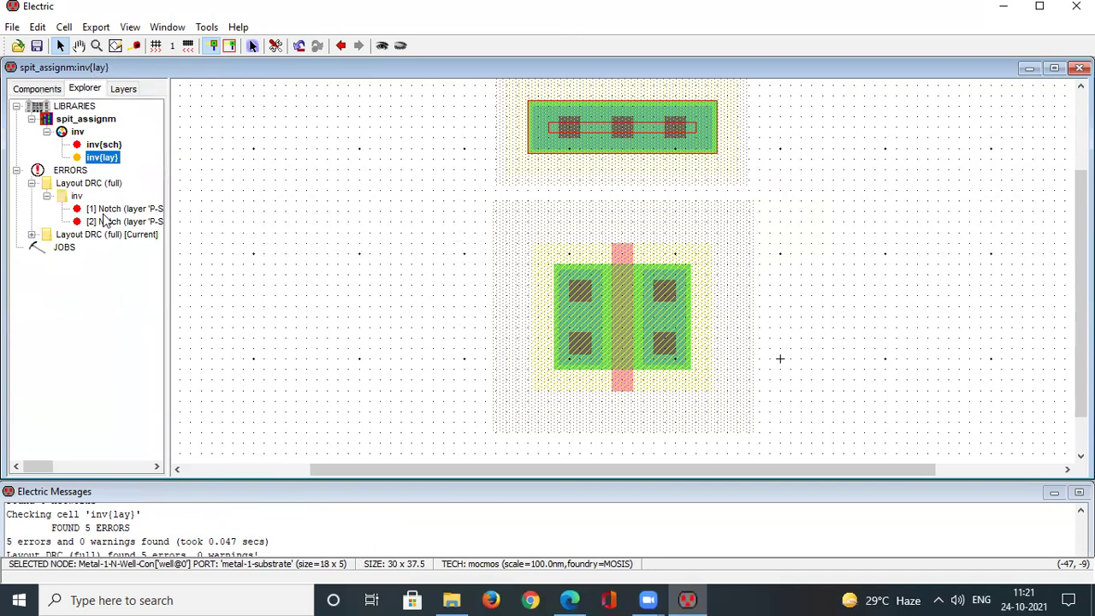
click(31, 234)
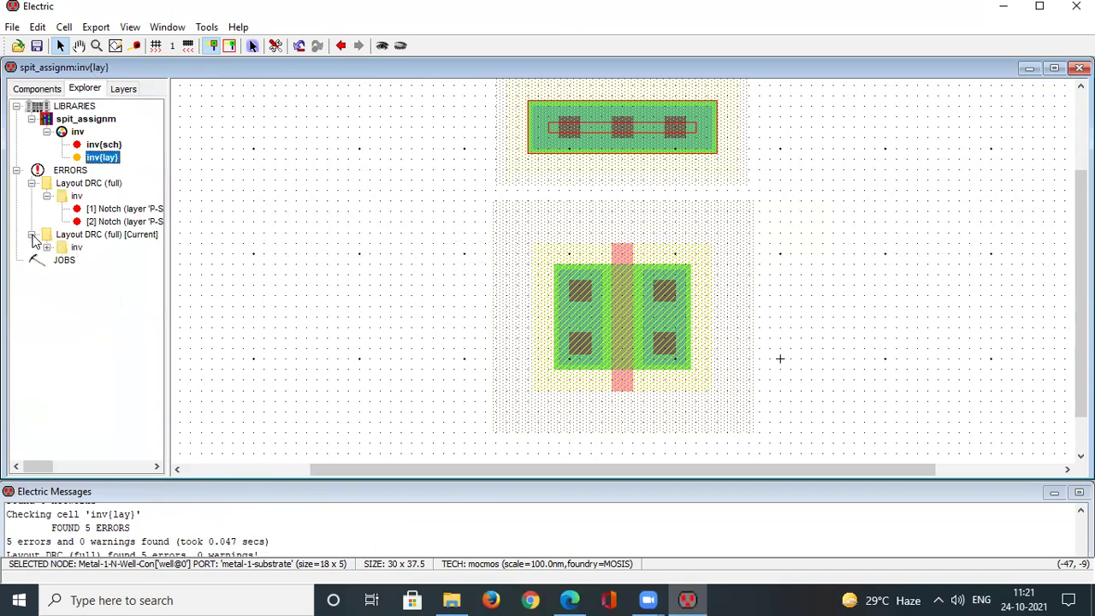
click(47, 248)
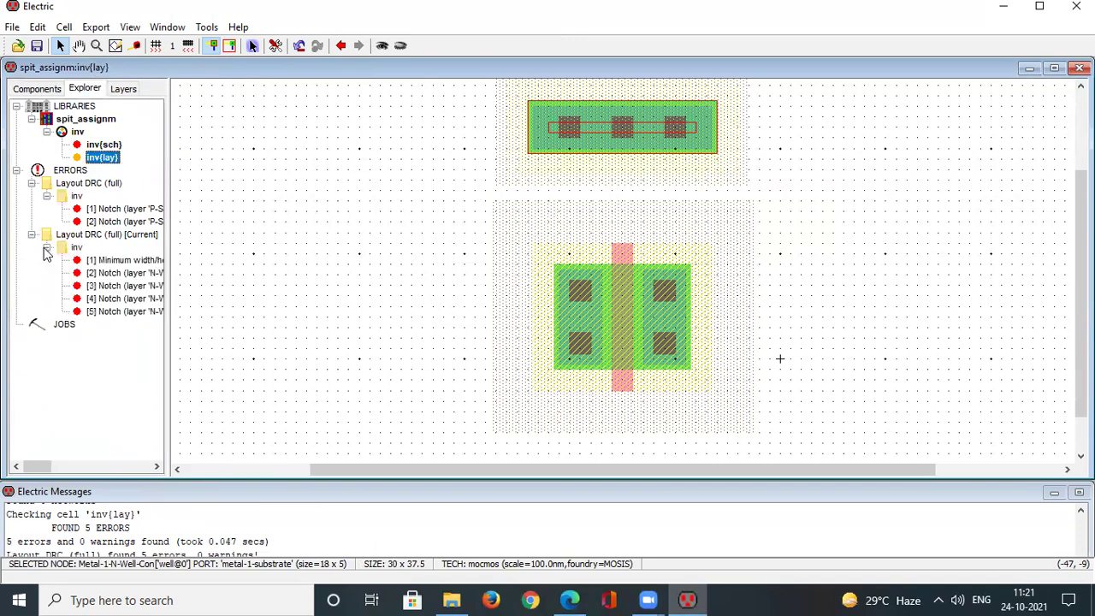
click(107, 312)
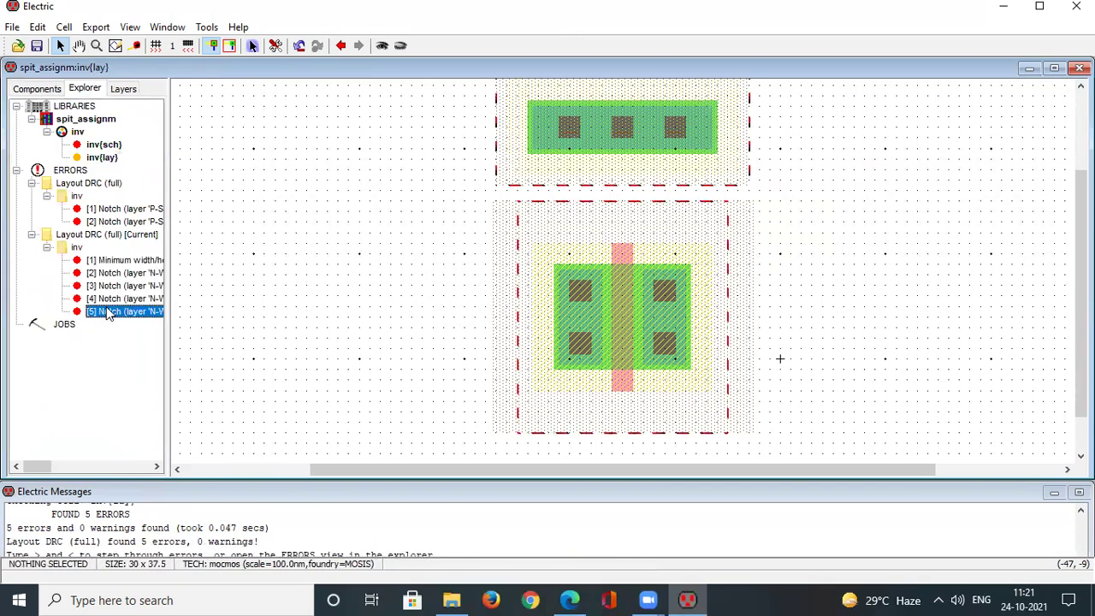
- Move the N-well contact 2 units down toward the PMOS transistor, keeping its horizontal alignment
click(614, 122)
key(Down)
key(Down)
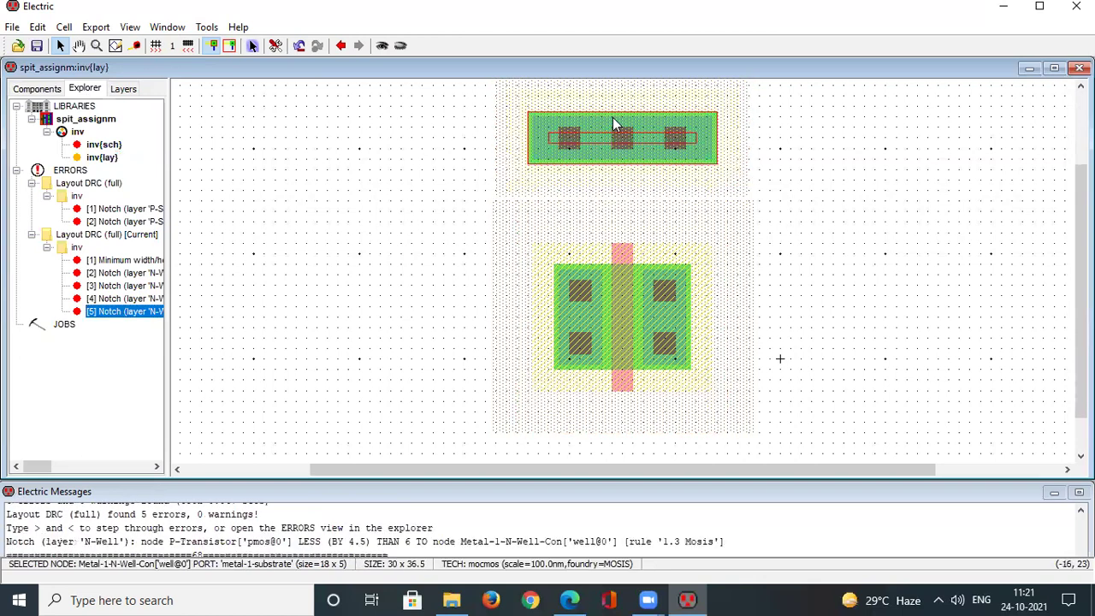
key(Up)
key(Left)
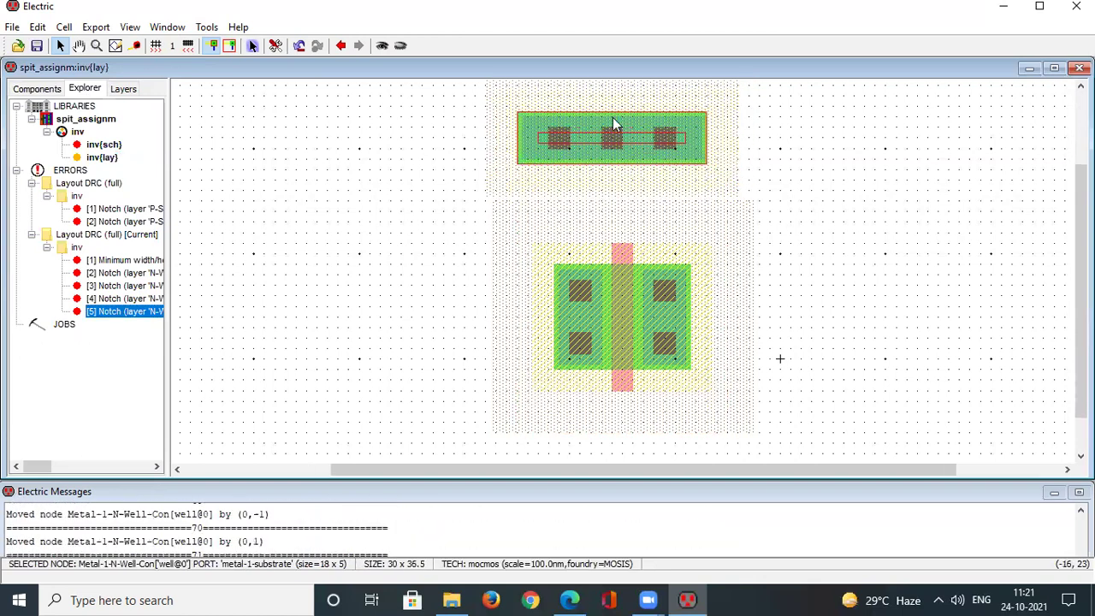
key(Right)
key(Down)
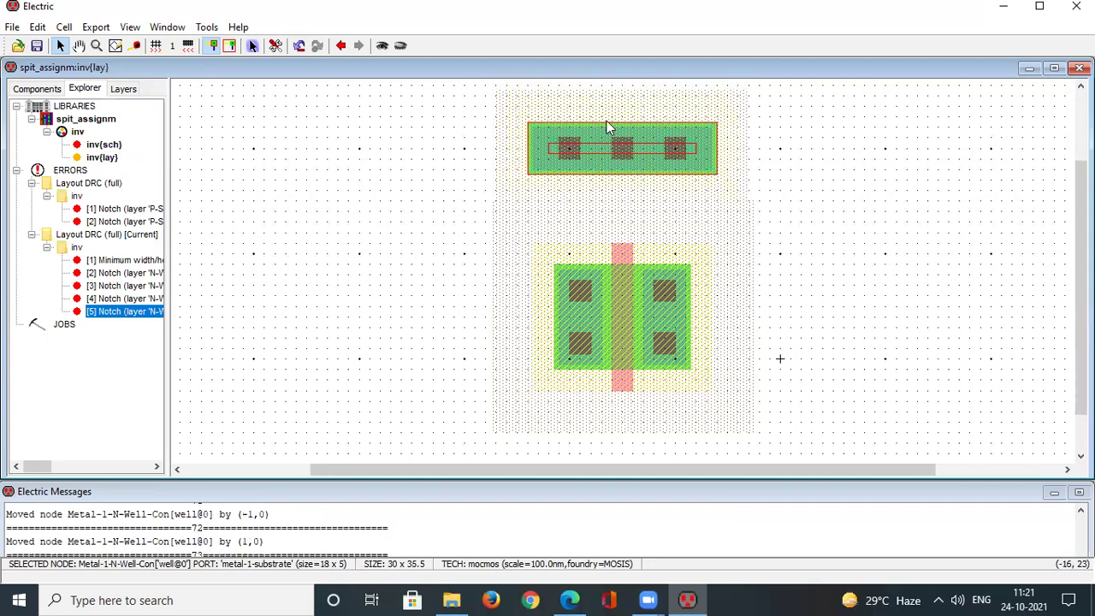
- Check the inv layout hierarchically for design rule errors with the well contact moved closer, and collapse the error list
click(203, 27)
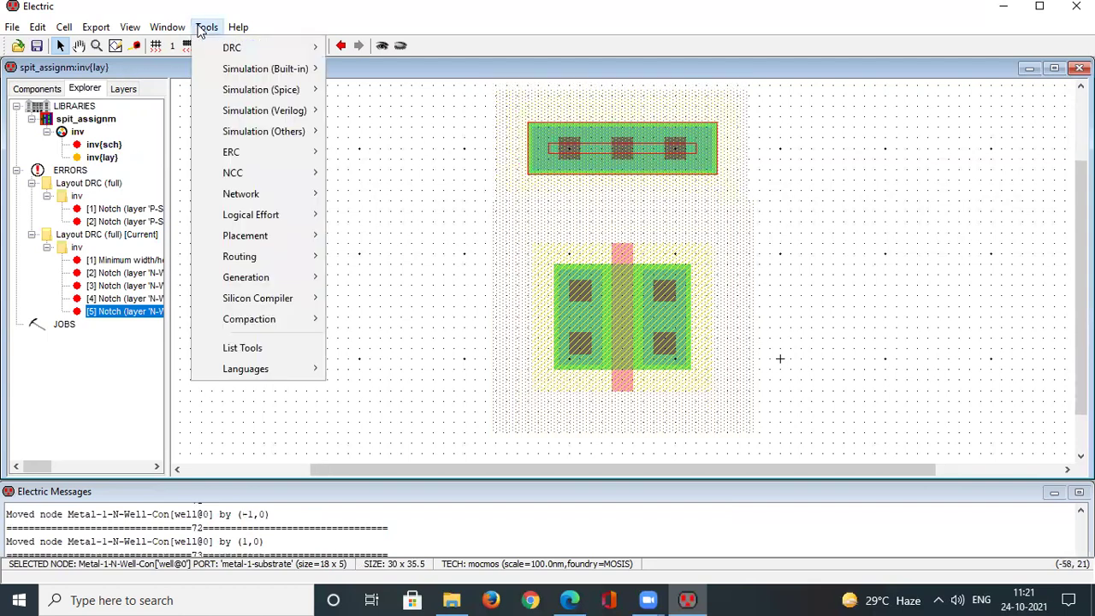
mouse_move(231, 48)
click(345, 46)
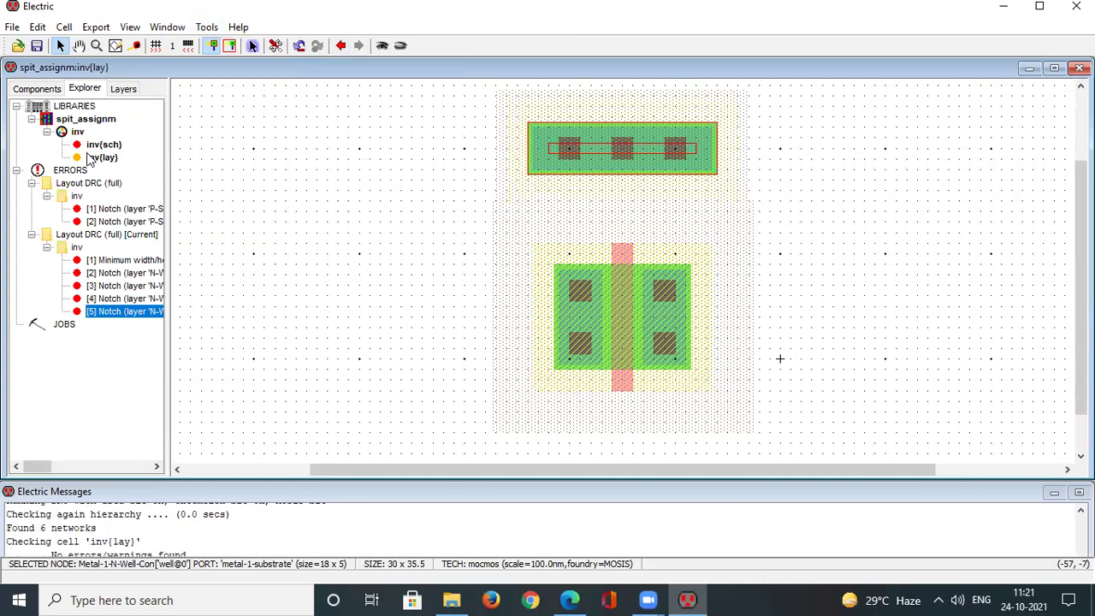
click(16, 170)
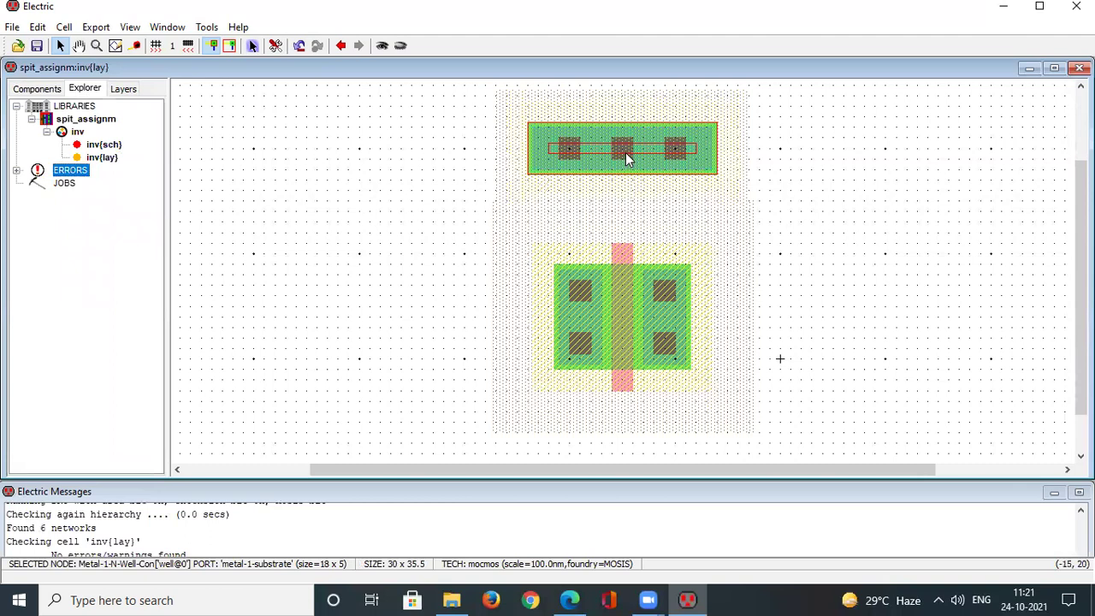
- Wire the PMOS's right active contact to the N-well contact with a Metal-1 arc, and move the well contact down 2 units
click(672, 288)
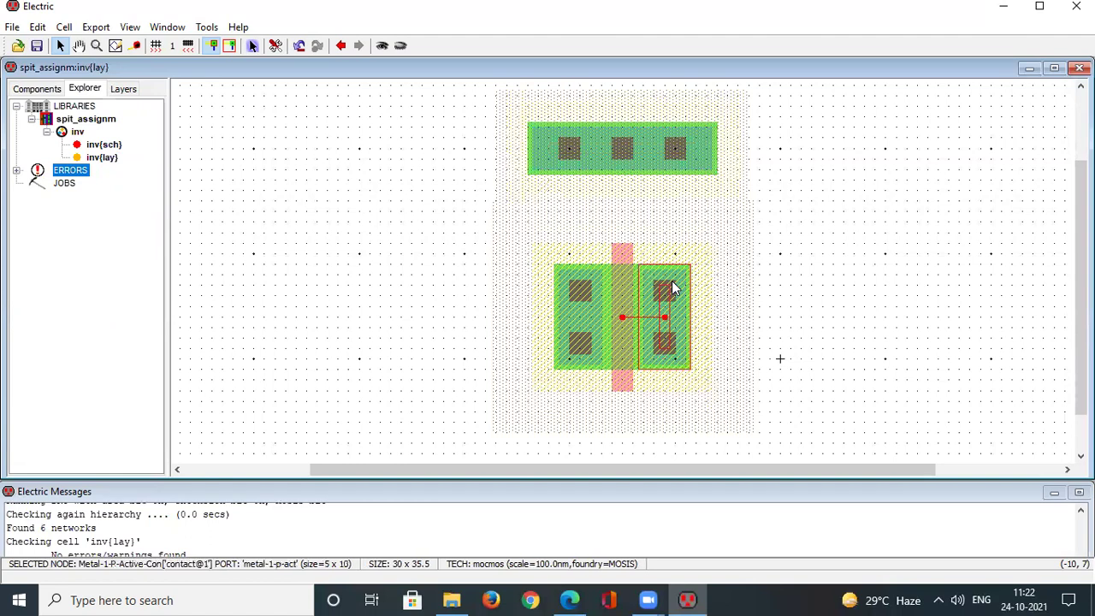
right_click(671, 174)
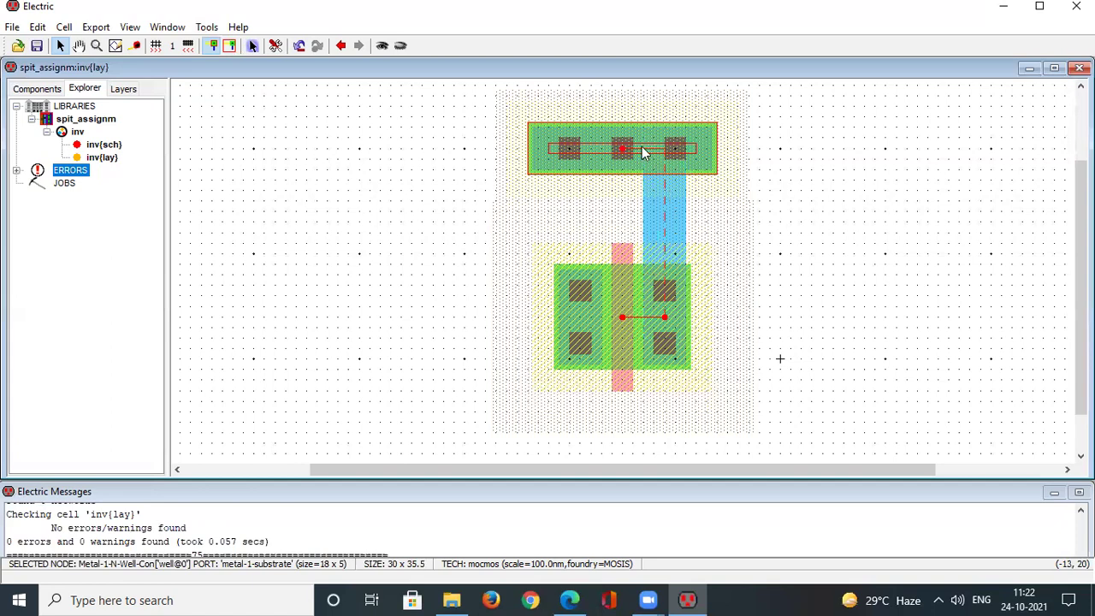
key(Down)
key(Down)
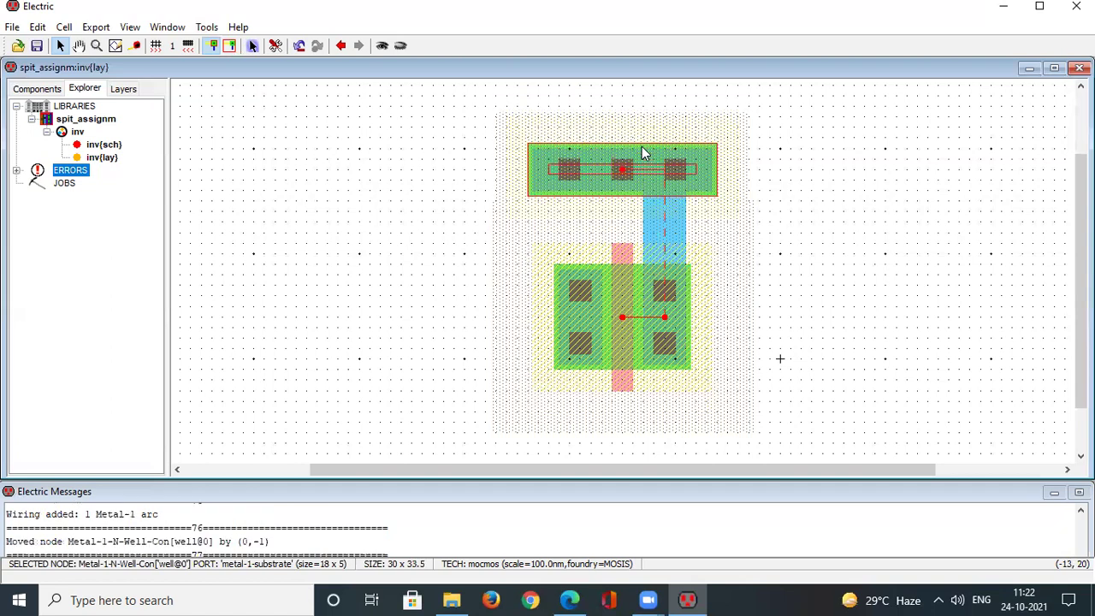
- Check the inv layout hierarchically for design rule errors with the Metal-1 connection in place
click(205, 27)
mouse_move(257, 47)
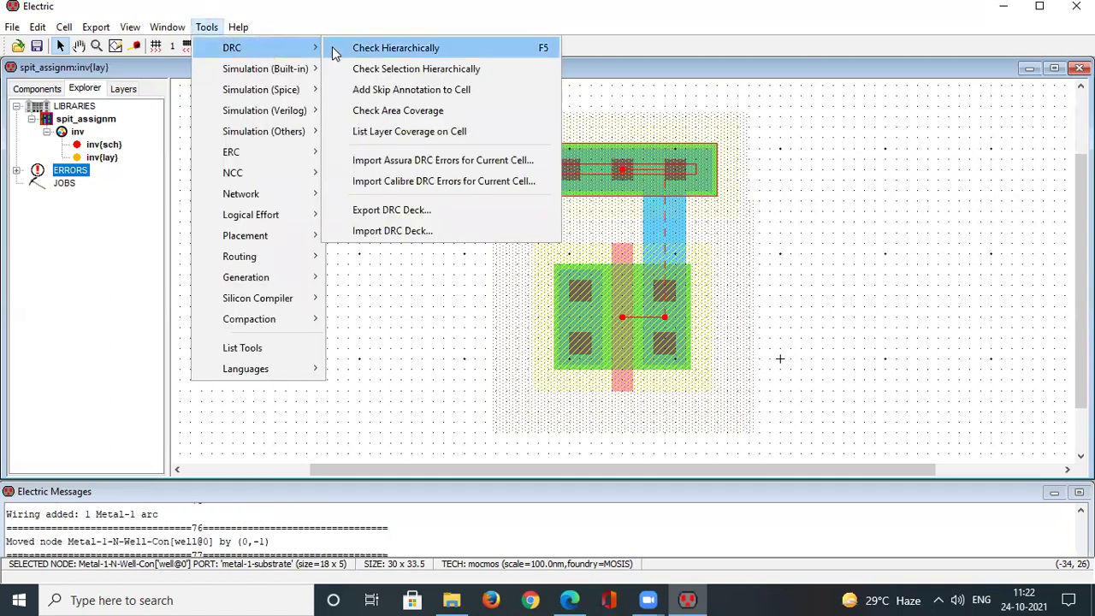
click(335, 47)
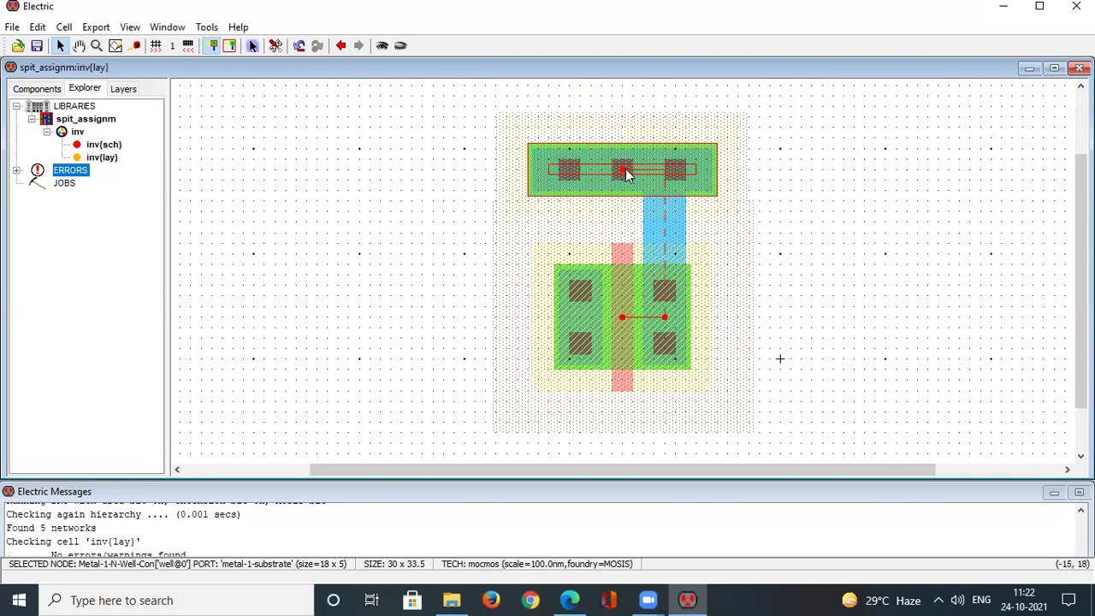
- Move the N-well contact another 2 units down, rerun the hierarchical design rule check, and clear the selection
key(Down)
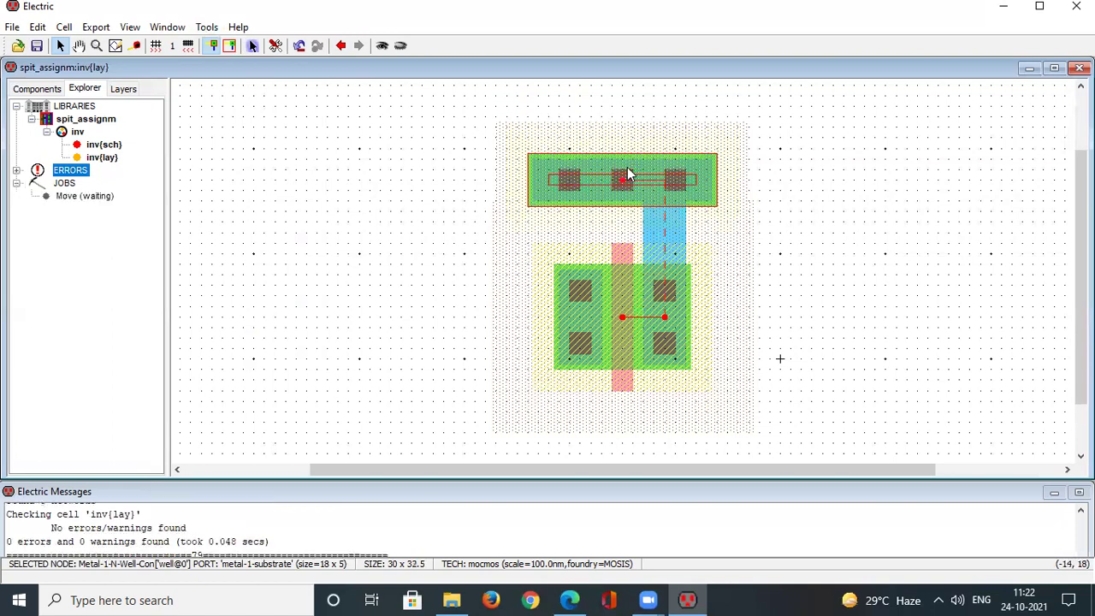
click(206, 26)
mouse_move(234, 47)
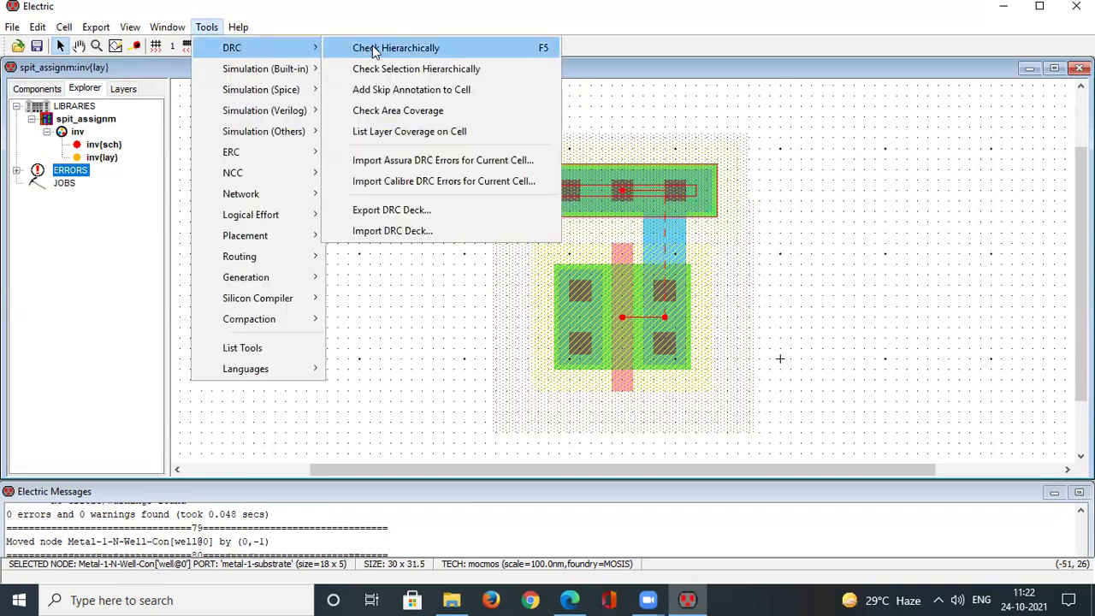
click(370, 48)
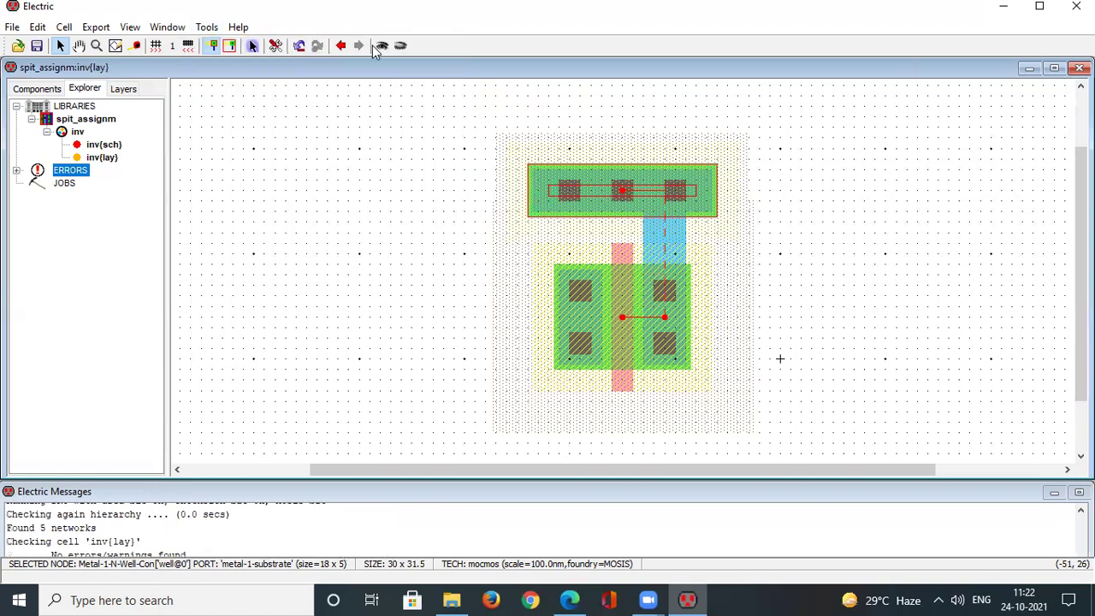
click(762, 317)
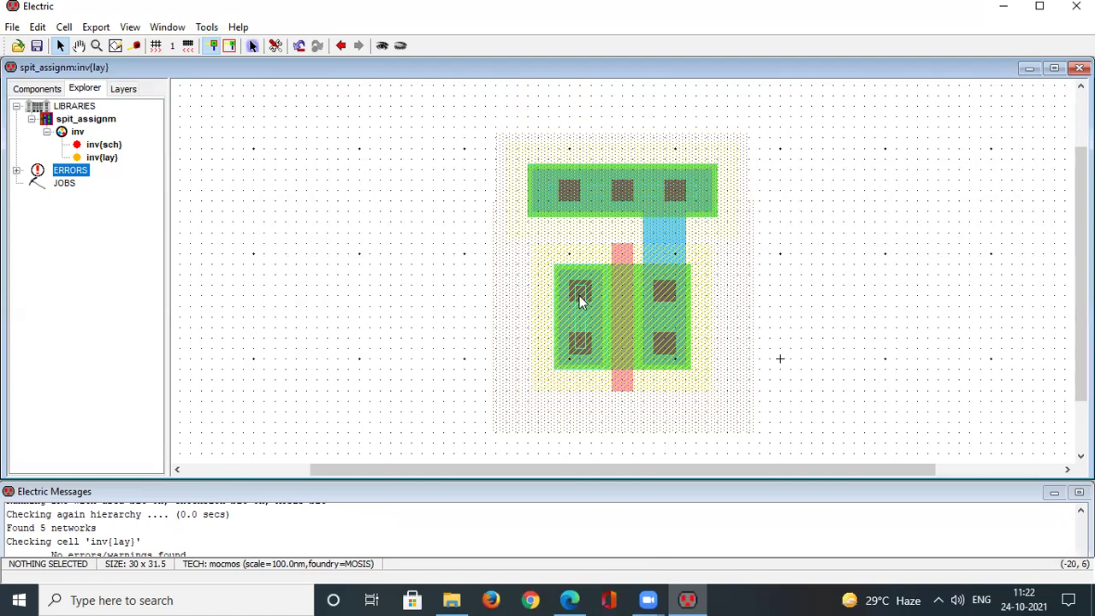
- Open the inv schematic to review the transistors' SPICE model names, and return to the inv layout
click(103, 145)
double_click(105, 145)
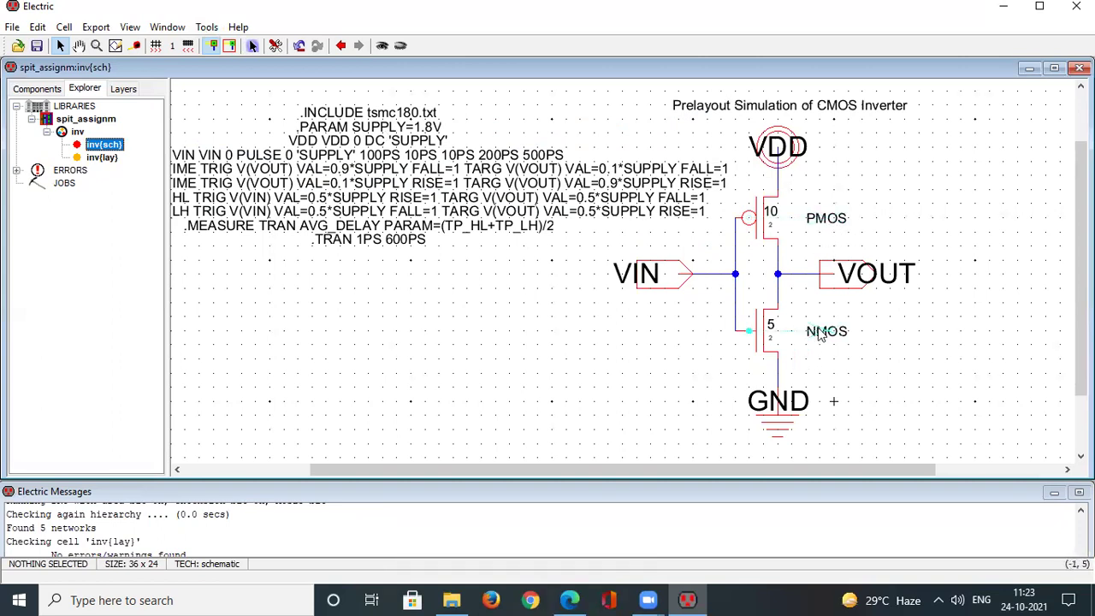
double_click(104, 159)
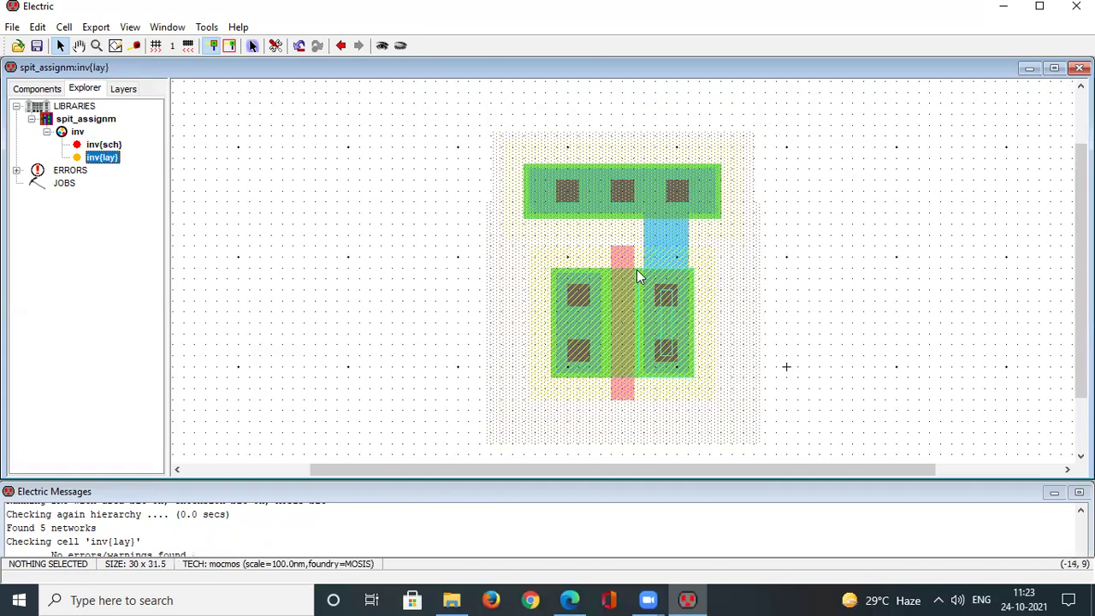
- Add a SPICE model property to the P-transistor in the inv layout
click(629, 300)
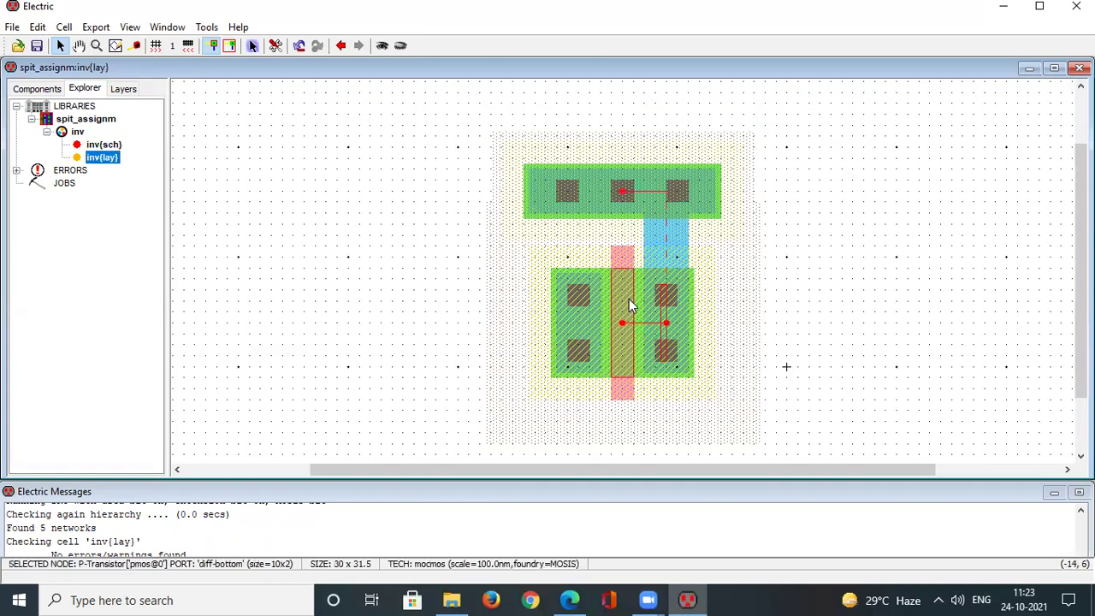
click(208, 28)
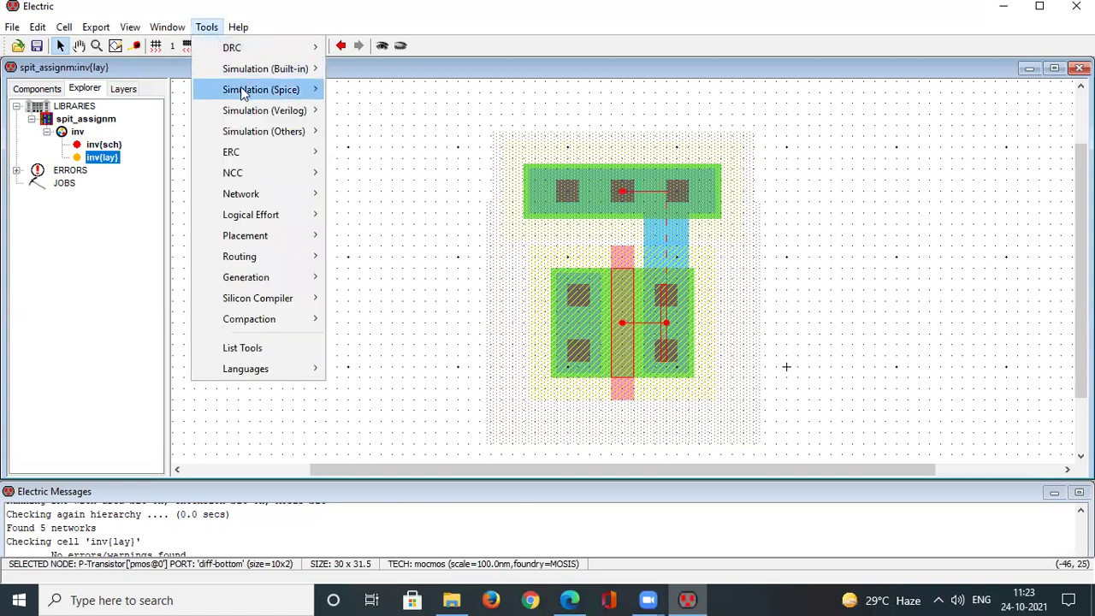
mouse_move(246, 95)
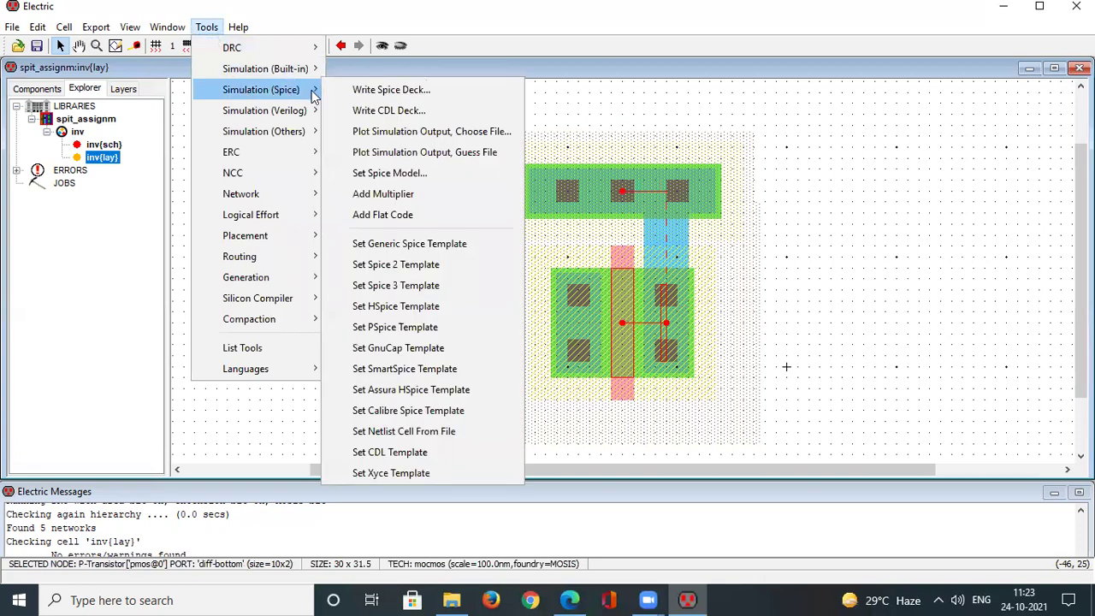
click(374, 177)
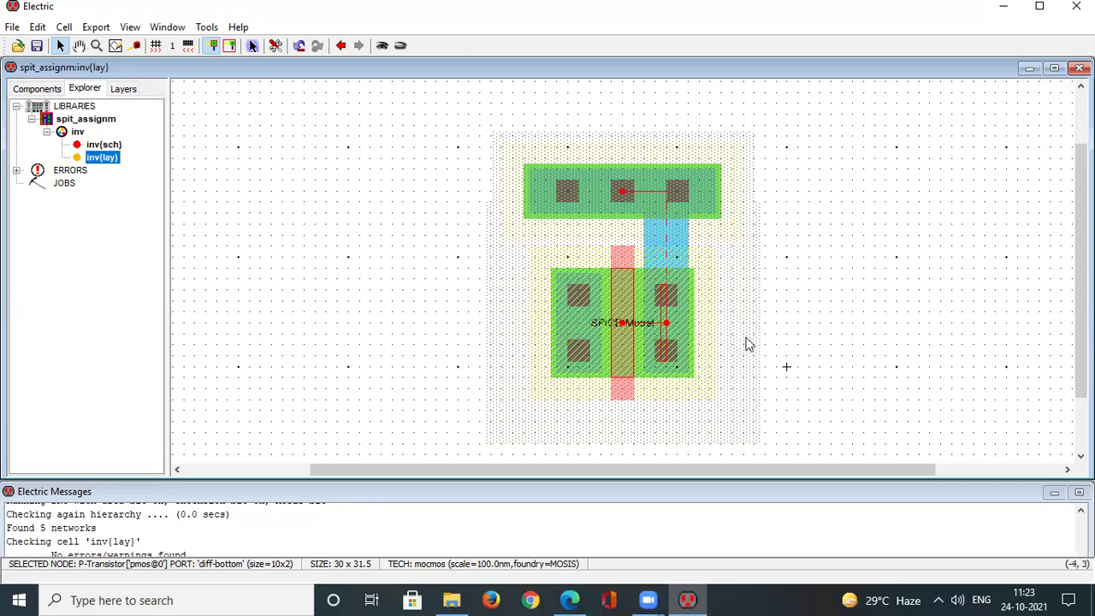
- Move the transistor's SPICE-Model text 8 units left, clear of the gate, and change it to PMOS
ctrl+scroll(703, 342, up, 4)
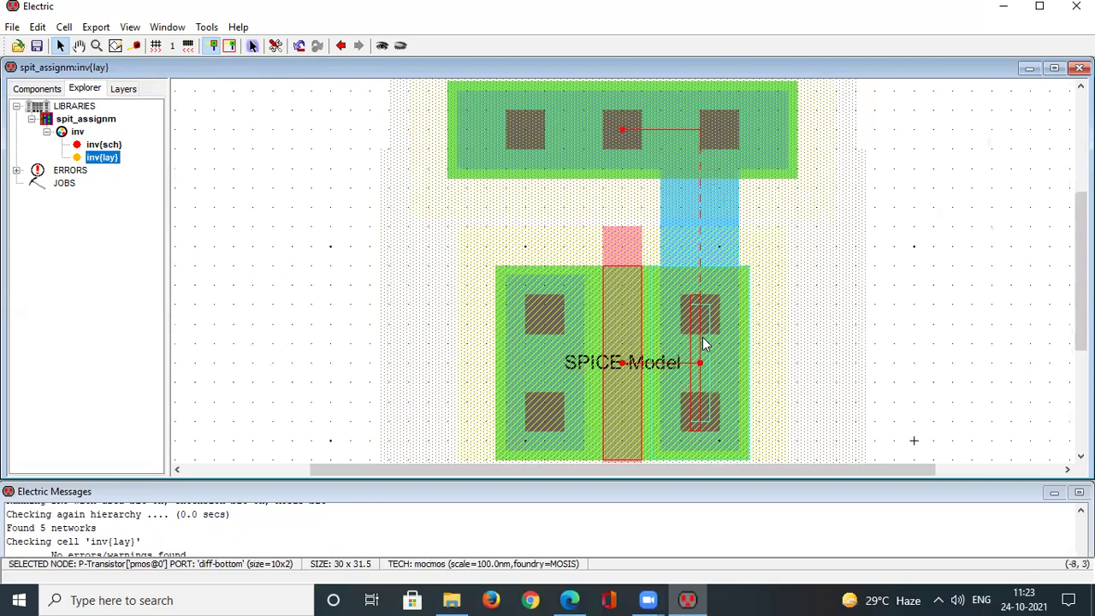
scroll(603, 278, down, 2)
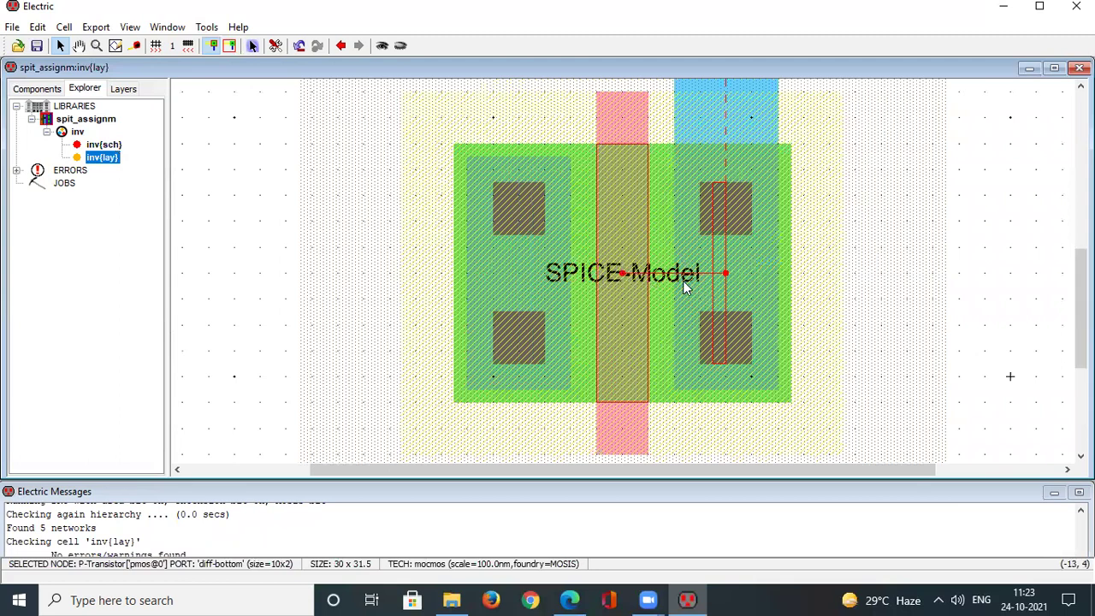
ctrl+scroll(683, 281, up, 1)
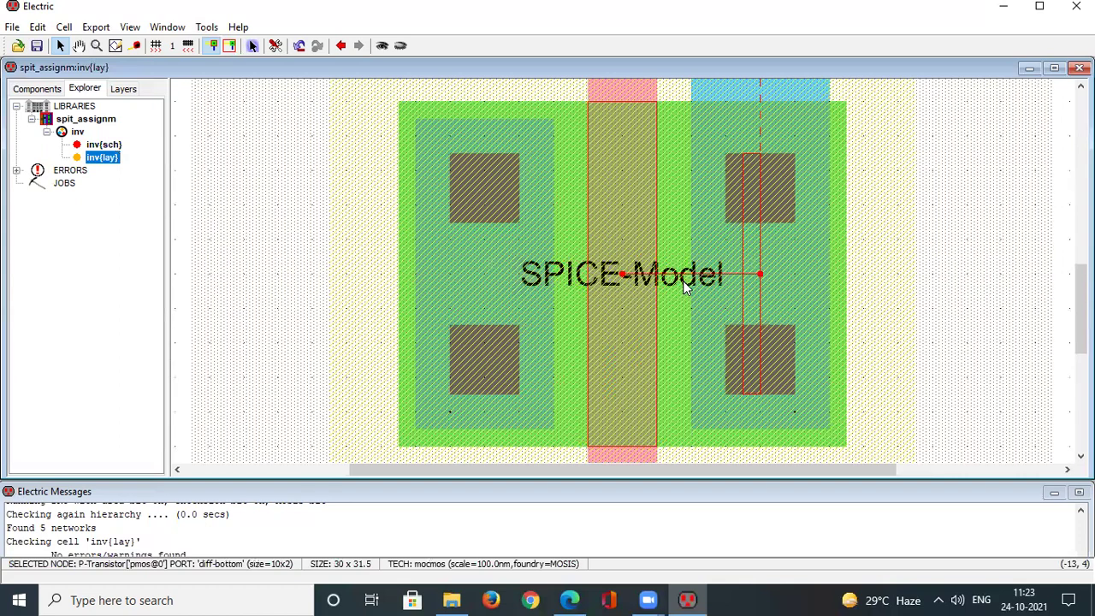
ctrl+scroll(683, 280, up, 1)
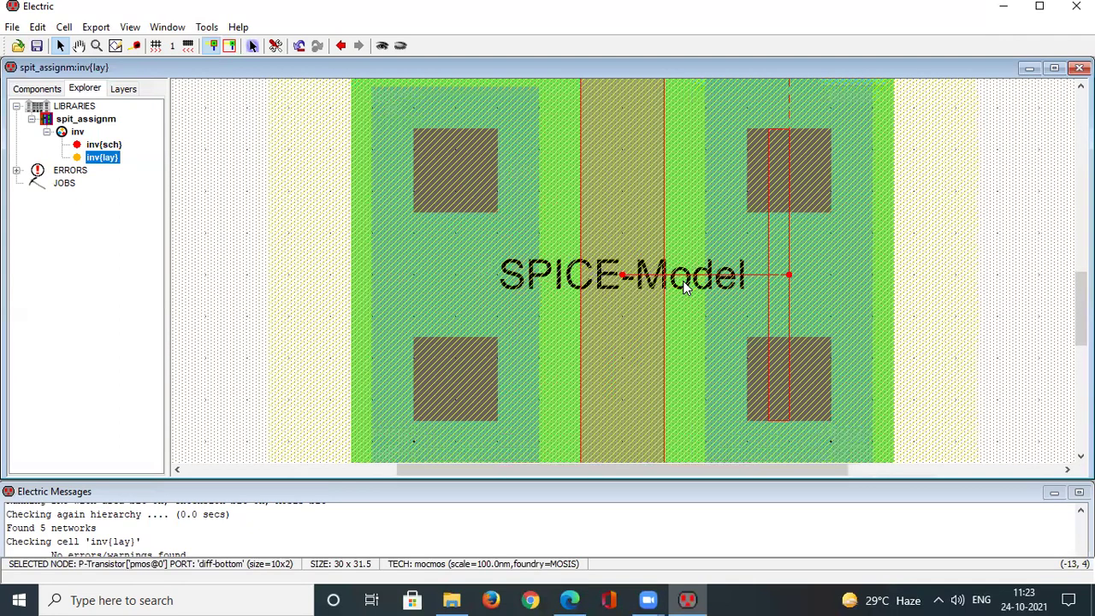
click(561, 277)
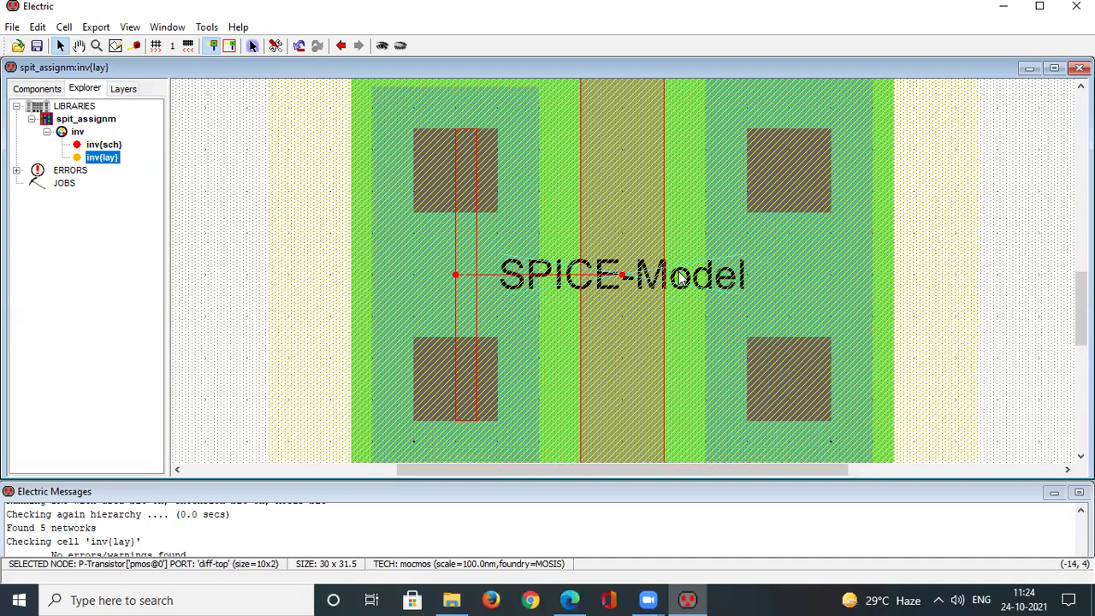
drag(659, 278, 324, 308)
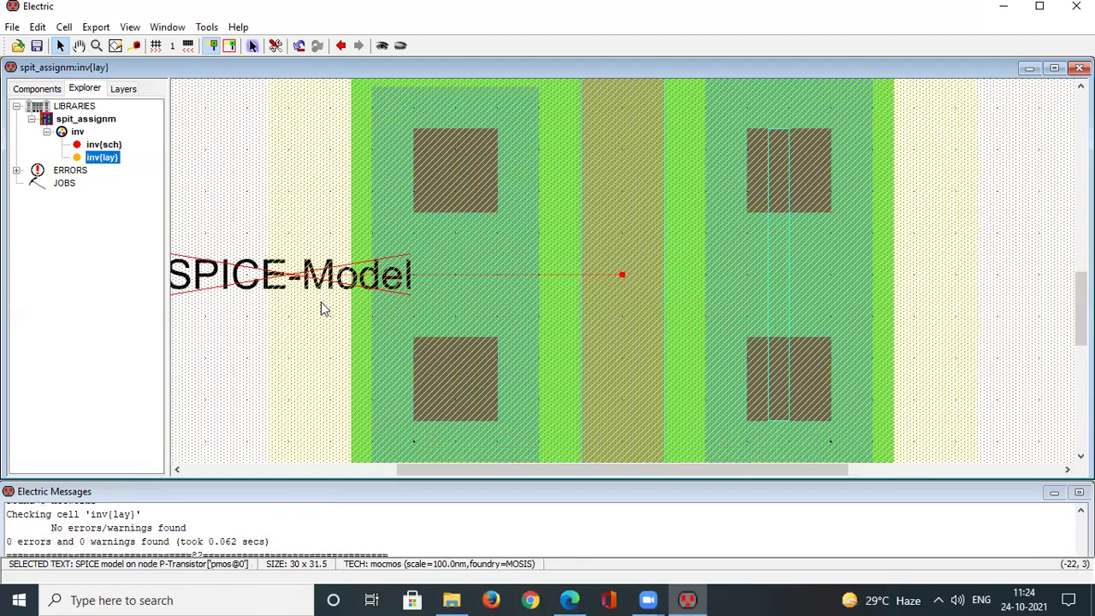
double_click(299, 276)
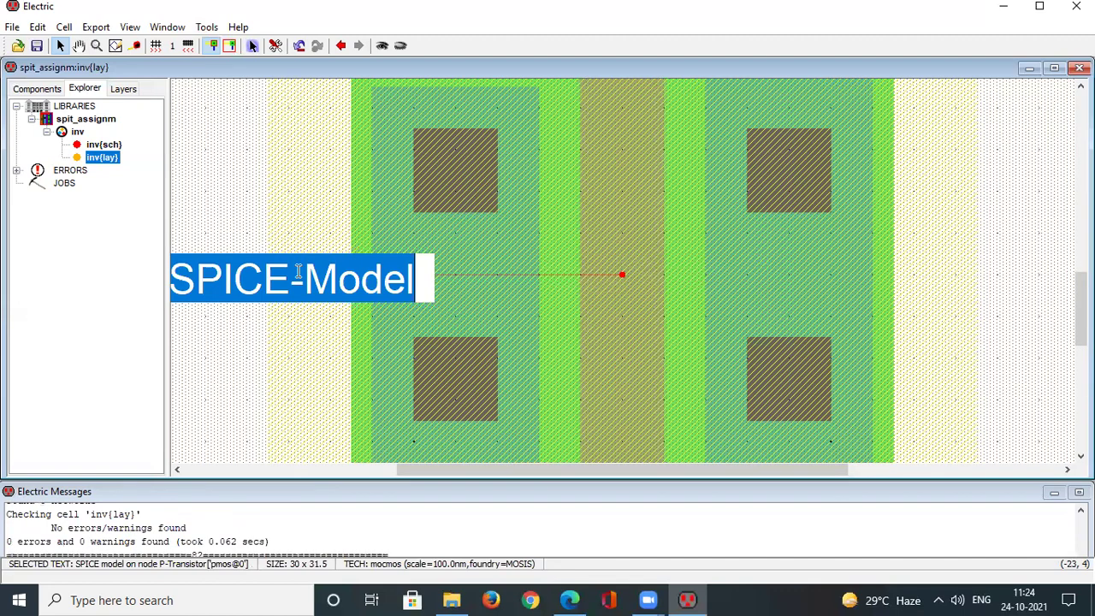
text(PMXO)
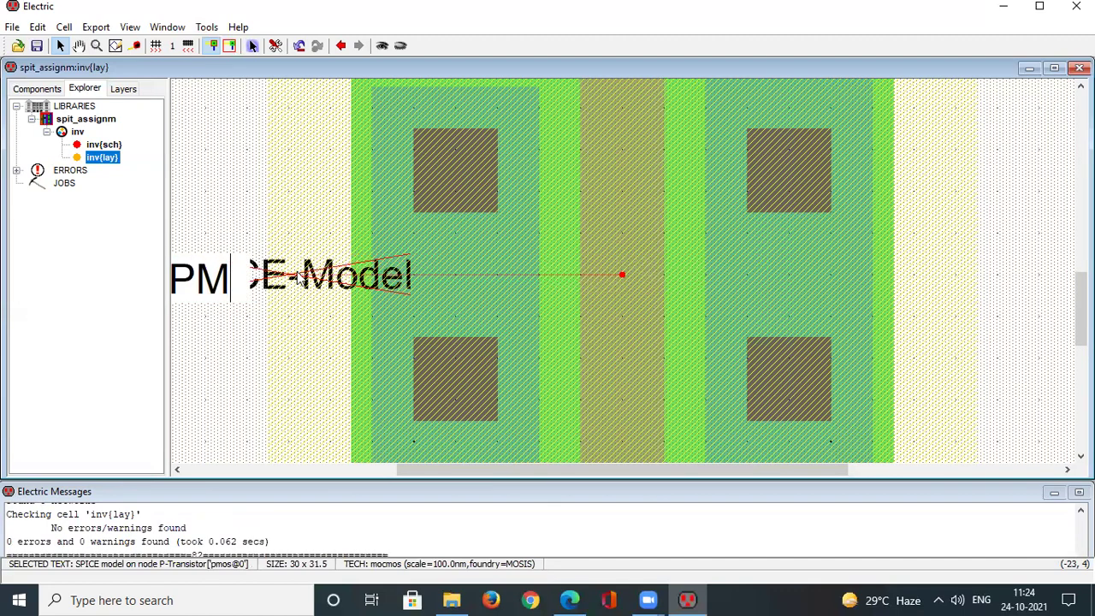
key(BackSpace)
key(BackSpace)
text(OS)
click(240, 371)
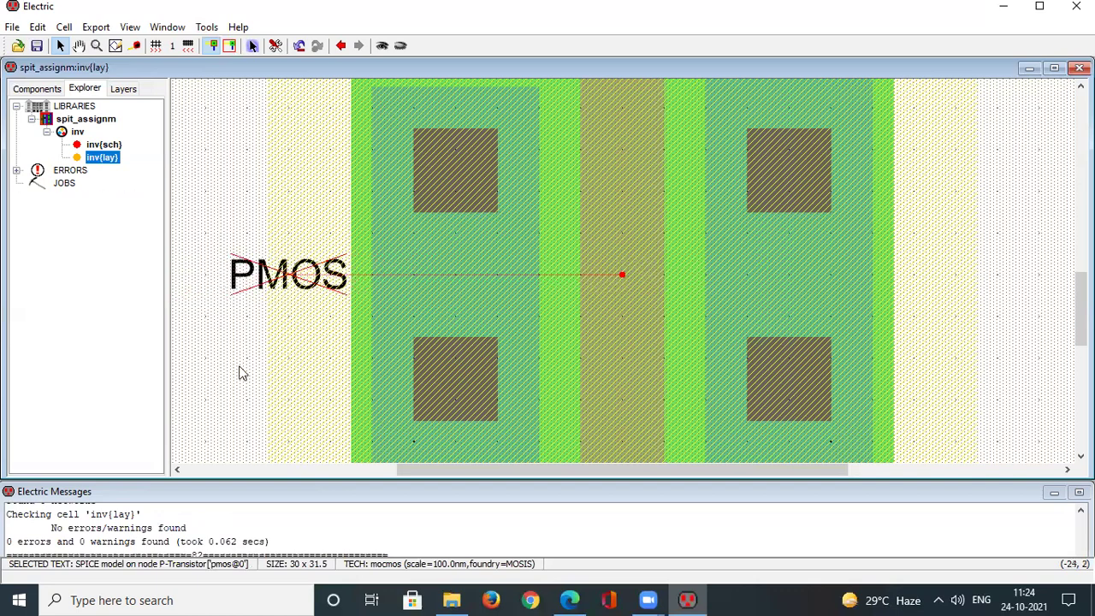
- Move the PMOS model text 8 units right, back onto the centre of the transistor's gate
click(633, 251)
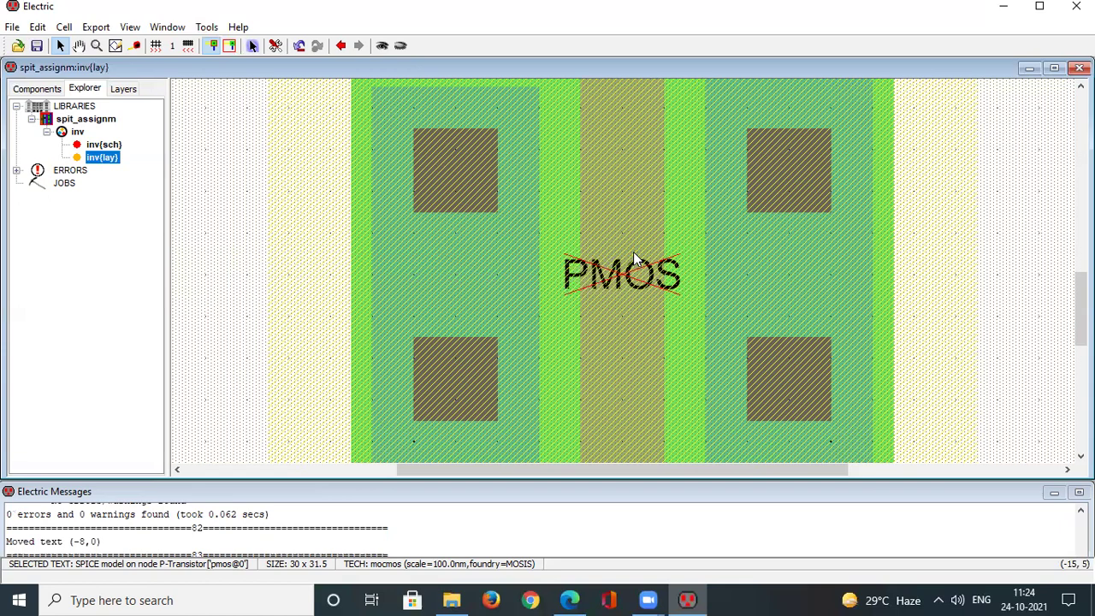
click(163, 28)
click(176, 48)
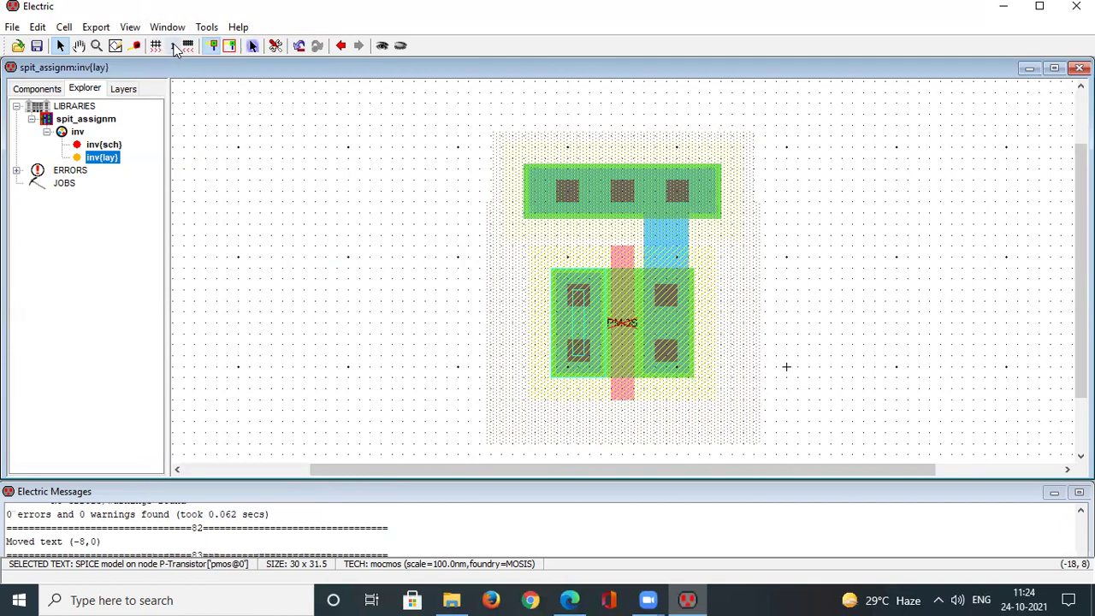
ctrl+scroll(570, 271, up, 1)
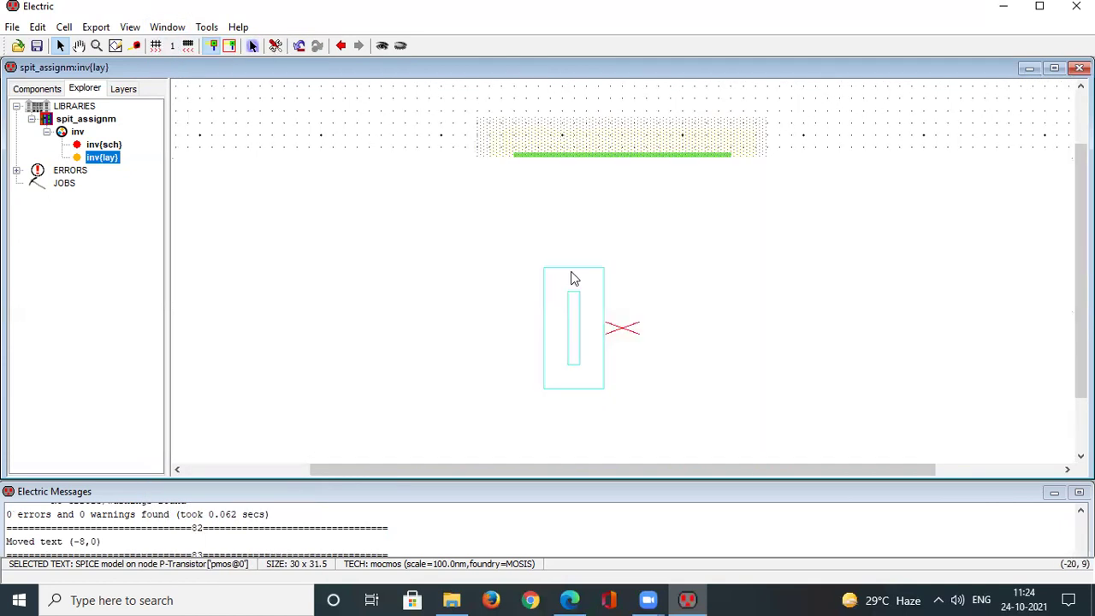
ctrl+scroll(571, 272, up, 1)
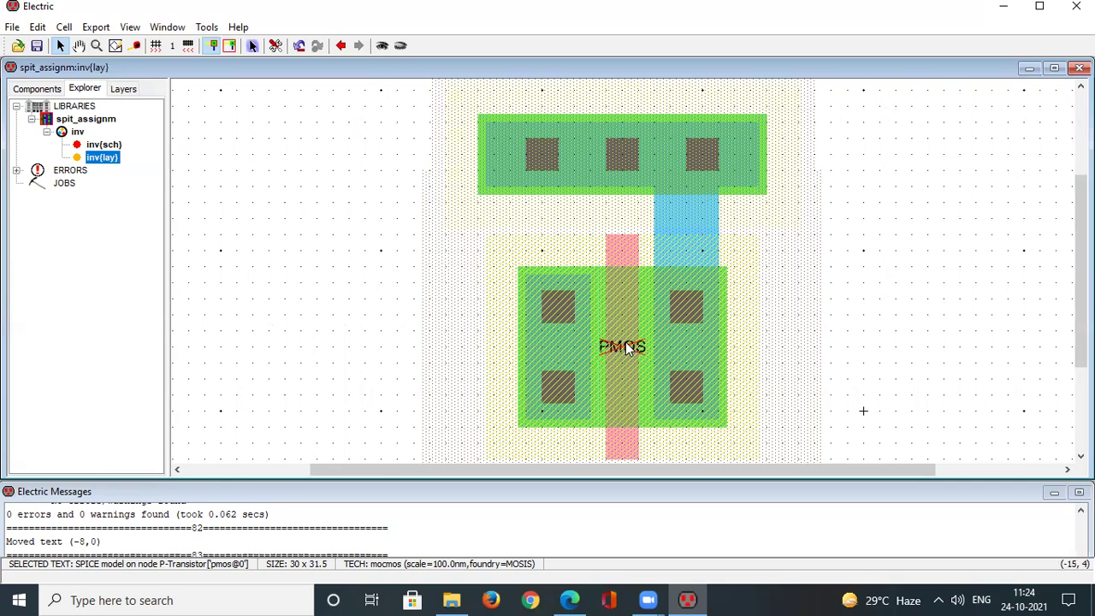
ctrl+scroll(885, 271, down, 1)
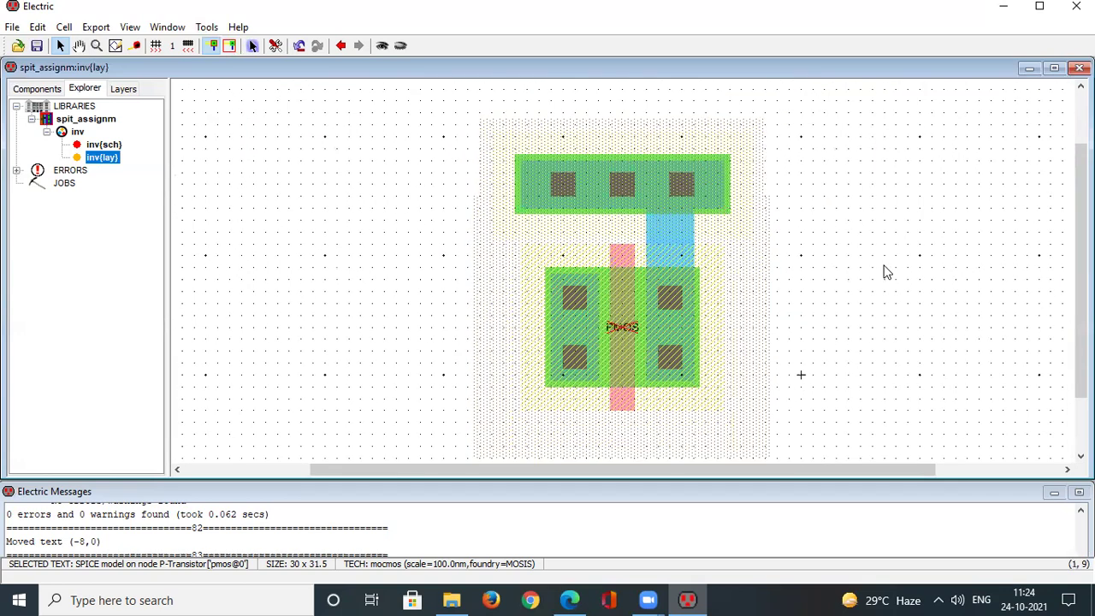
- Place an N-transistor below the P-transistor in the inv layout, in line with its gate at about X -15, Y -17
ctrl+scroll(886, 271, down, 1)
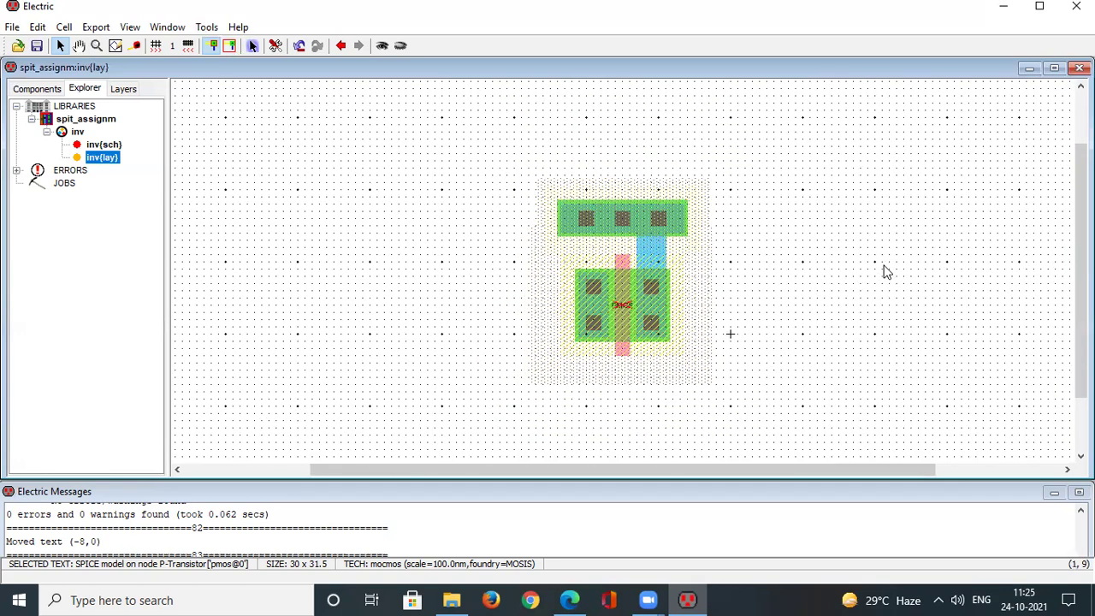
drag(1081, 272, 1081, 325)
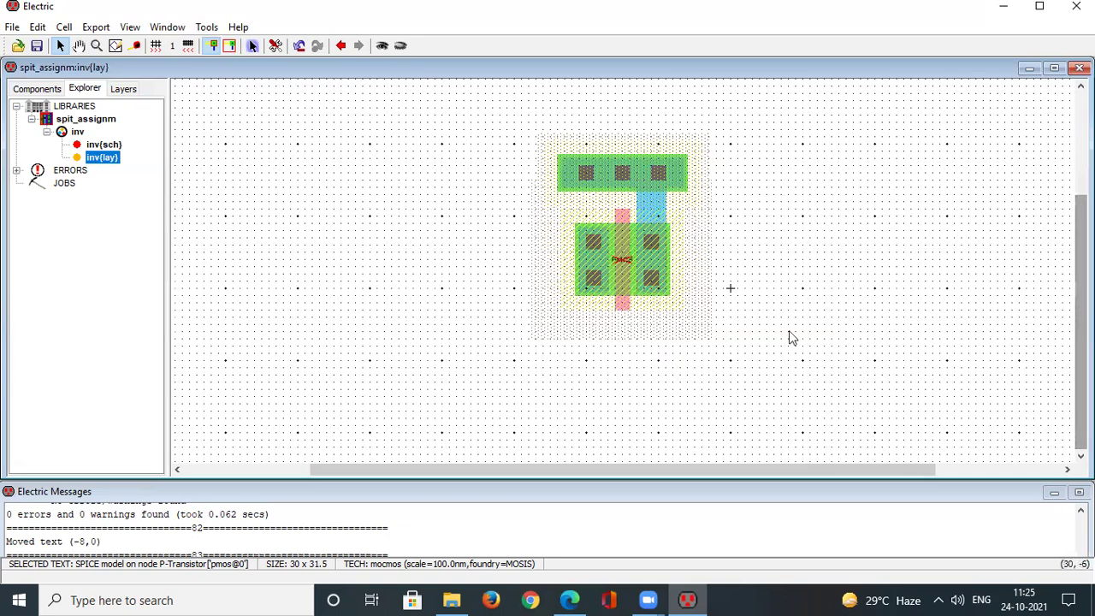
ctrl+scroll(613, 385, up, 1)
ctrl+scroll(613, 385, up, 1)
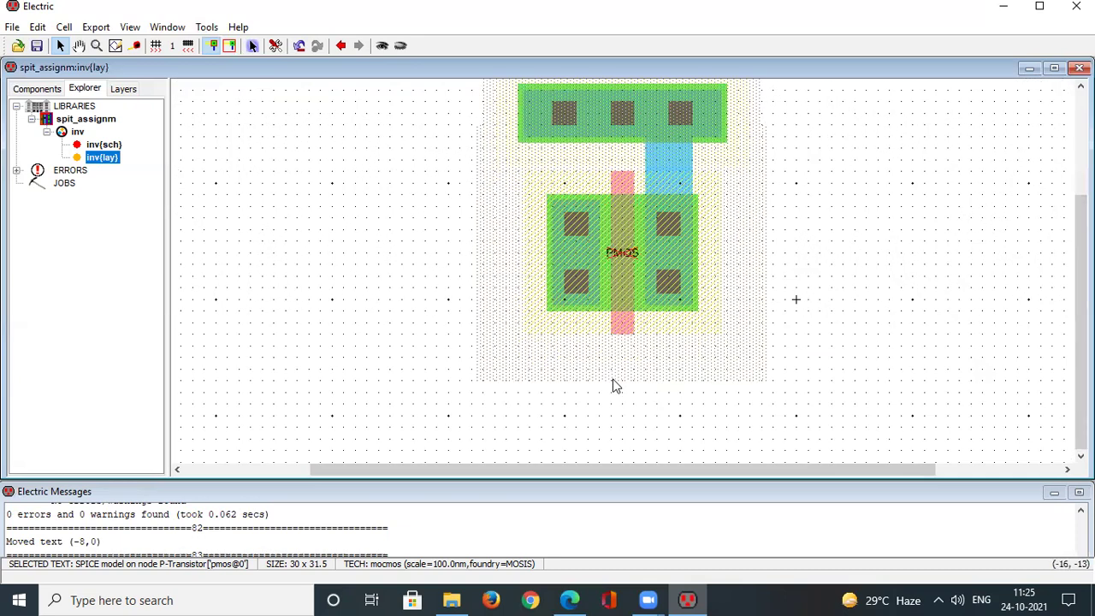
ctrl+scroll(841, 377, down, 1)
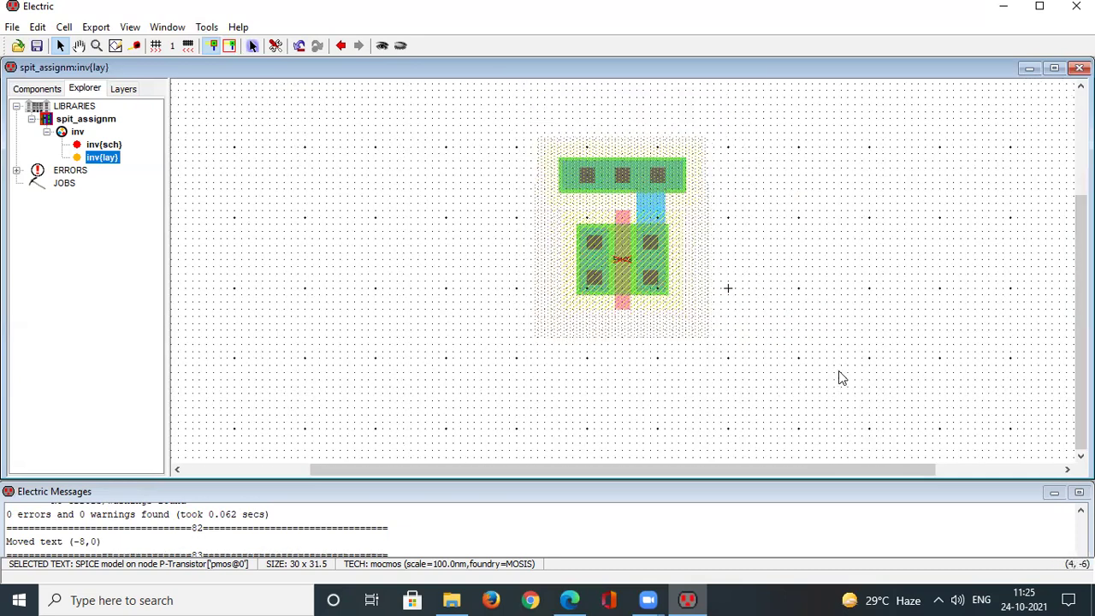
click(648, 435)
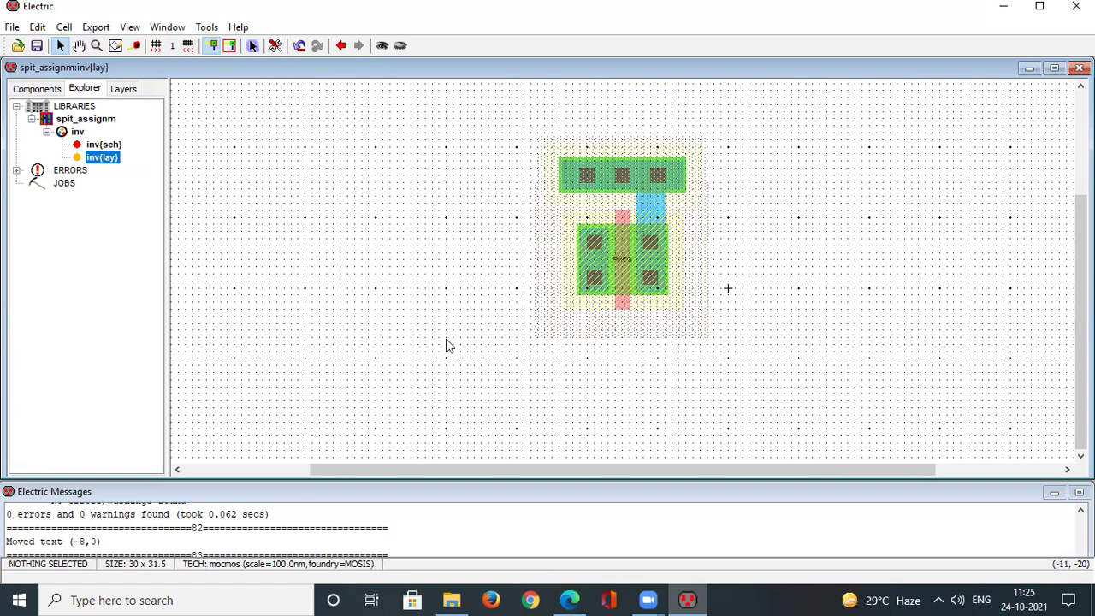
click(47, 89)
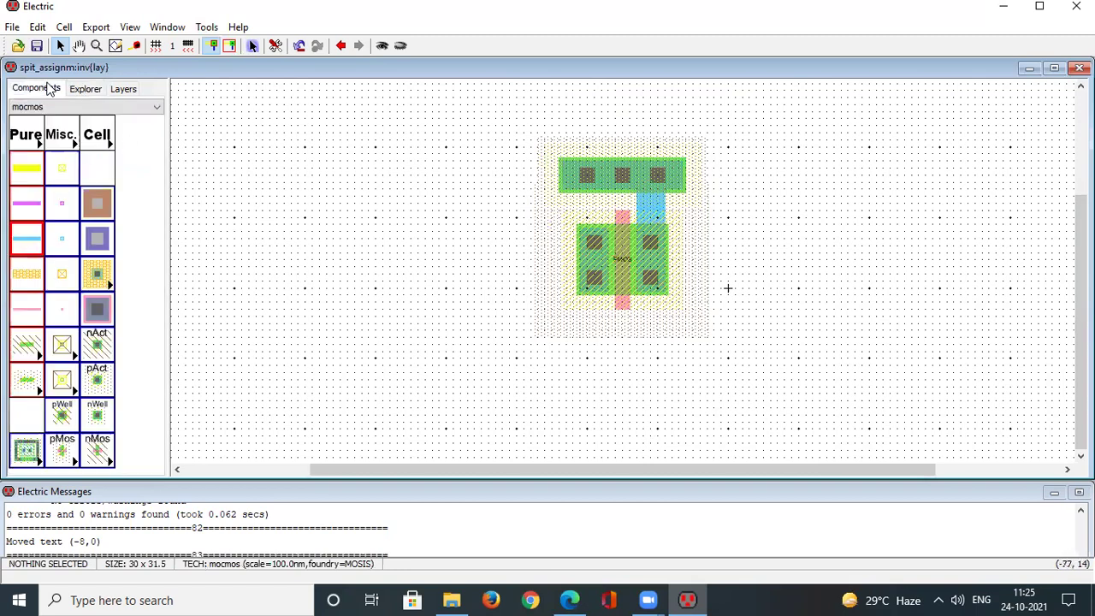
key(ctrl+z)
click(96, 451)
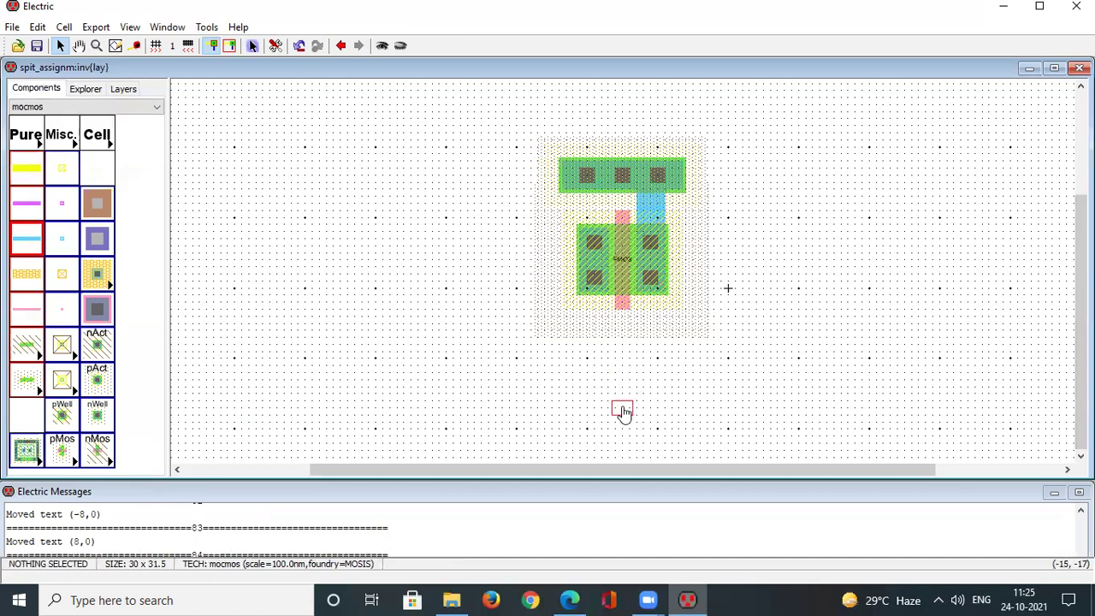
click(622, 410)
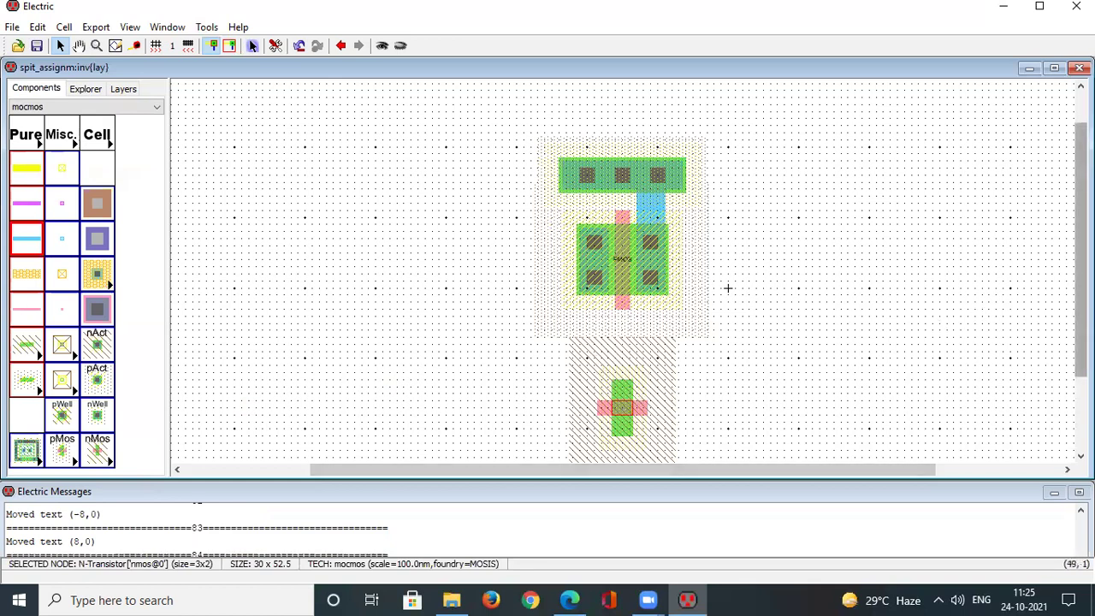
- Examine the placed N-transistor and the boundary between its well and the P-transistor's well
scroll(1081, 257, down, 2)
ctrl+scroll(731, 365, up, 2)
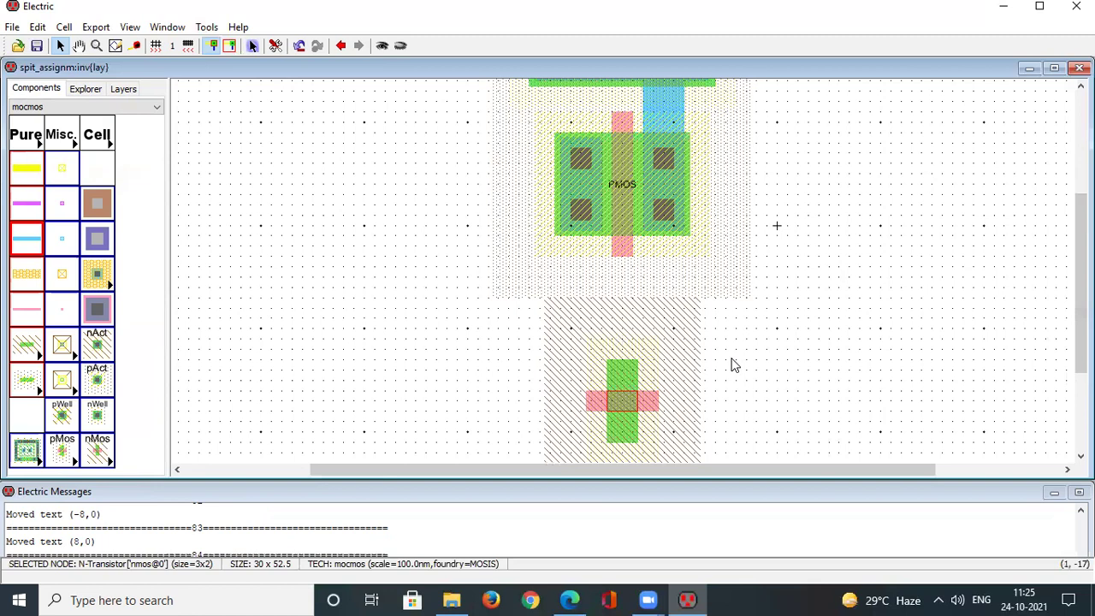
ctrl+scroll(732, 365, up, 1)
scroll(1080, 299, down, 2)
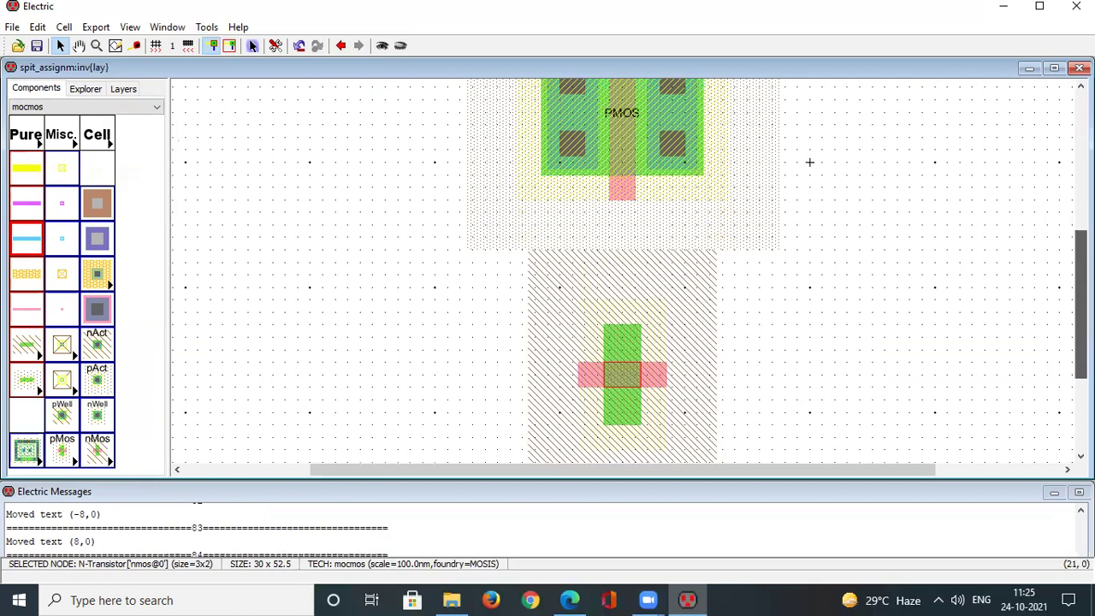
scroll(1081, 299, up, 1)
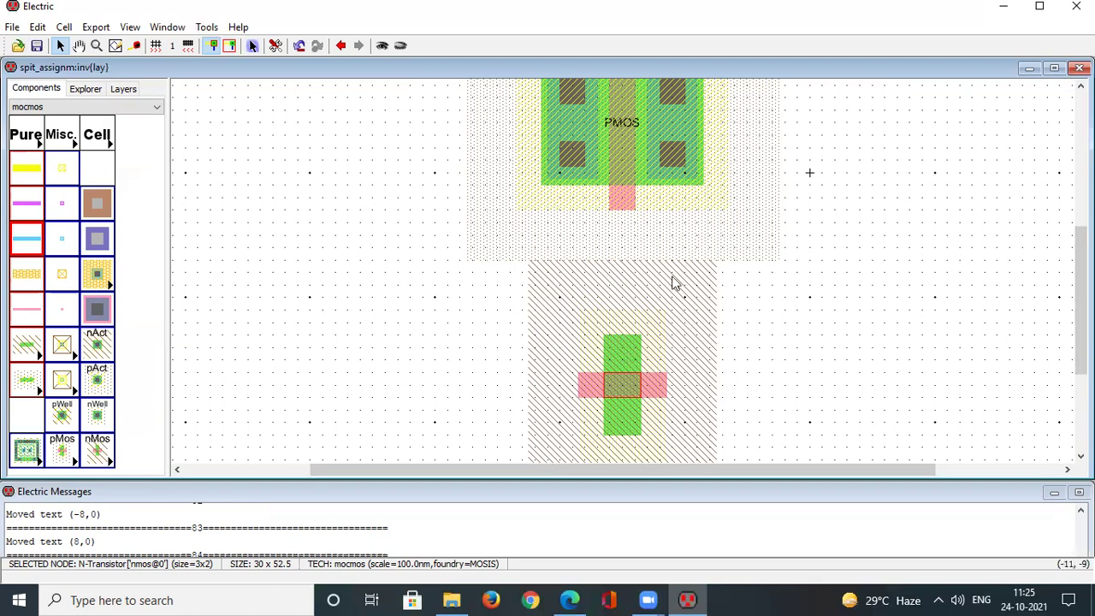
ctrl+scroll(681, 365, up, 1)
ctrl+scroll(680, 366, up, 1)
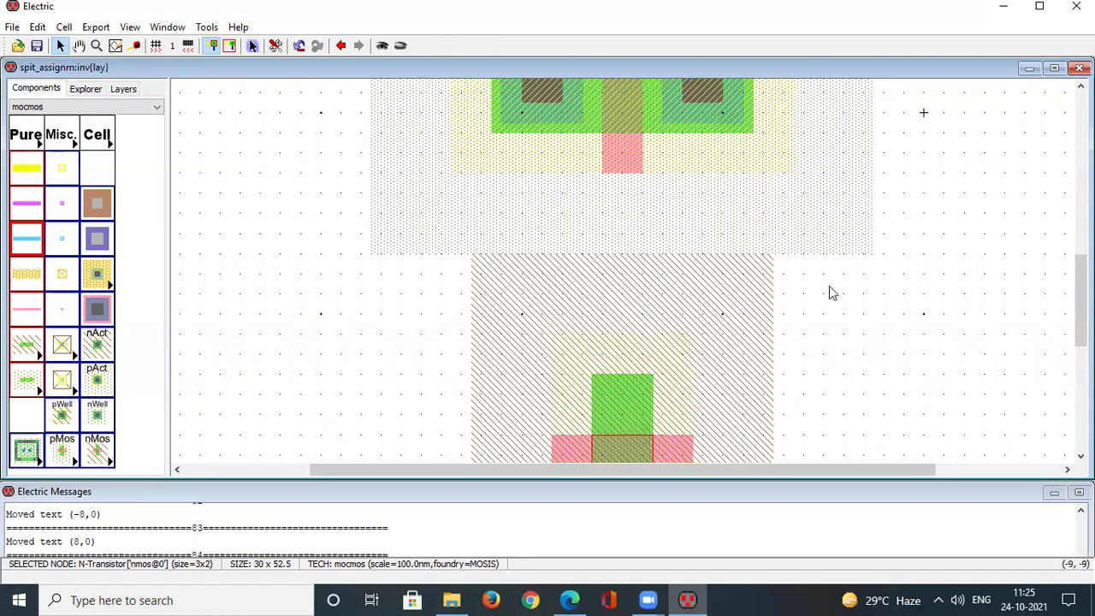
drag(1082, 299, 1082, 342)
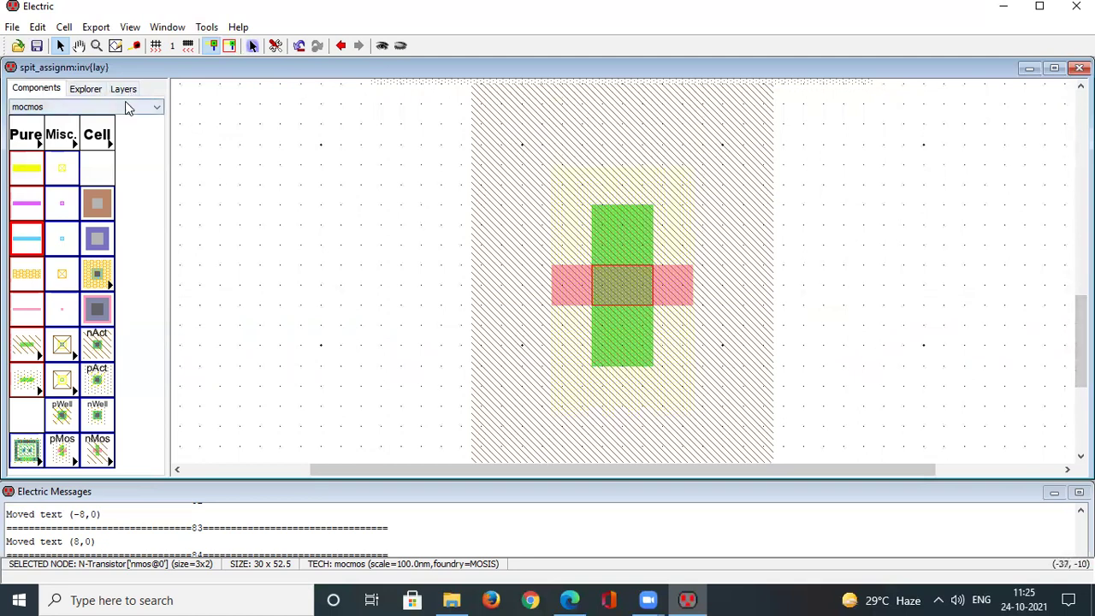
- Open the inv schematic to check the NMOS transistor's width and length, and return to the inv layout
click(96, 92)
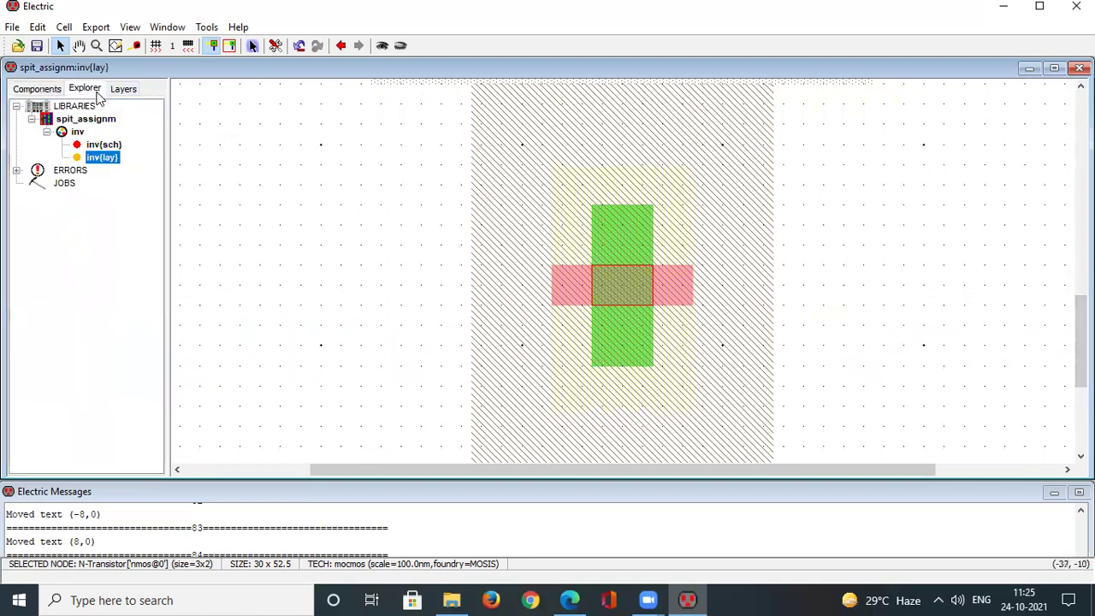
double_click(103, 146)
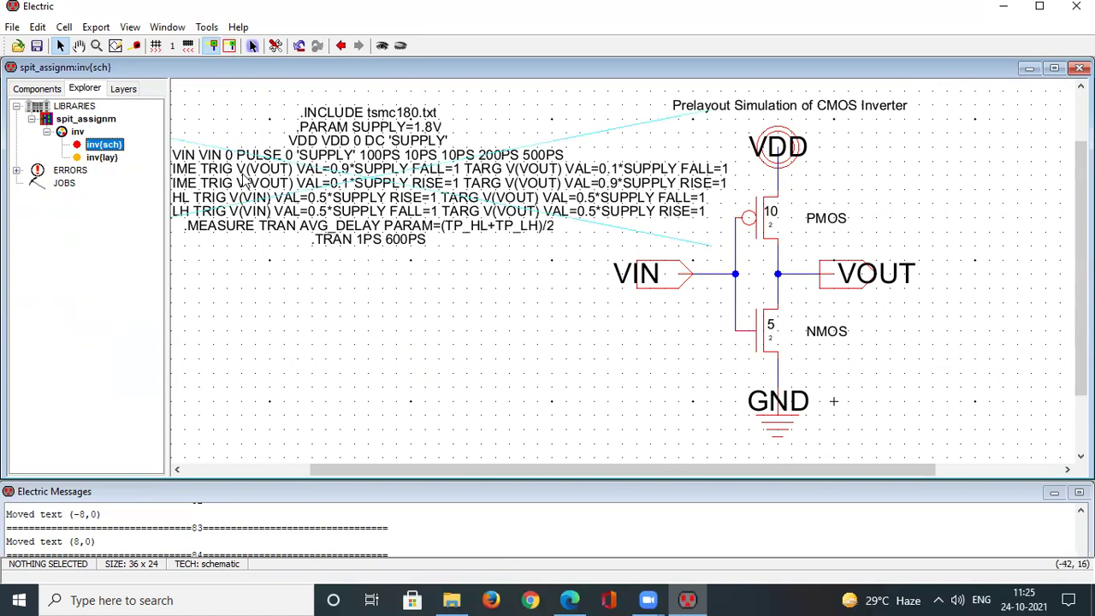
double_click(103, 157)
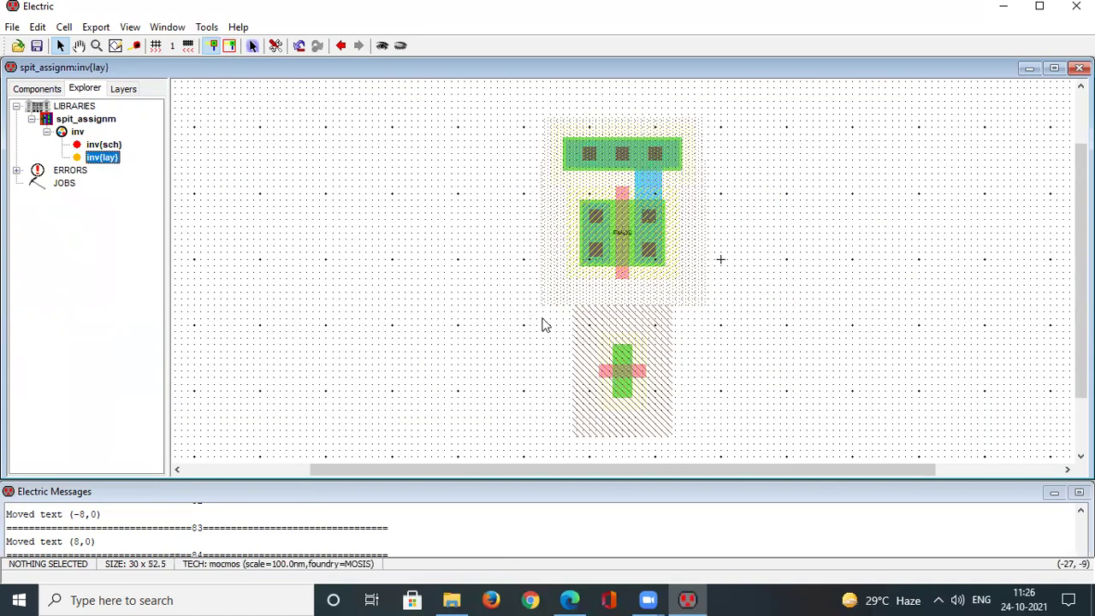
- Run a hierarchical DRC check on the inv layout with the N-transistor in place
ctrl+scroll(632, 379, up, 3)
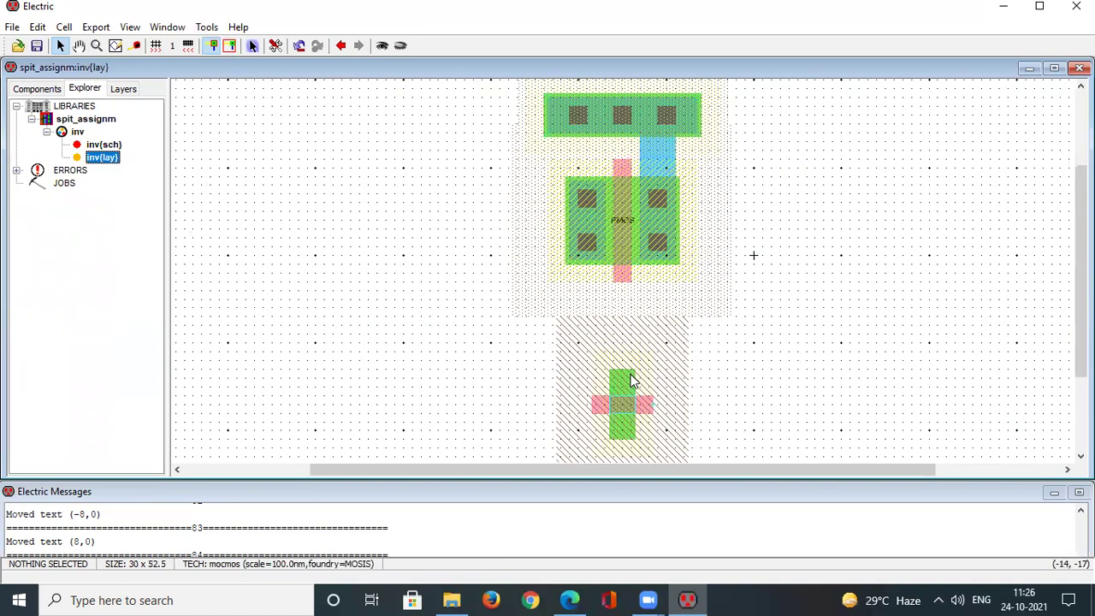
scroll(796, 250, down, 5)
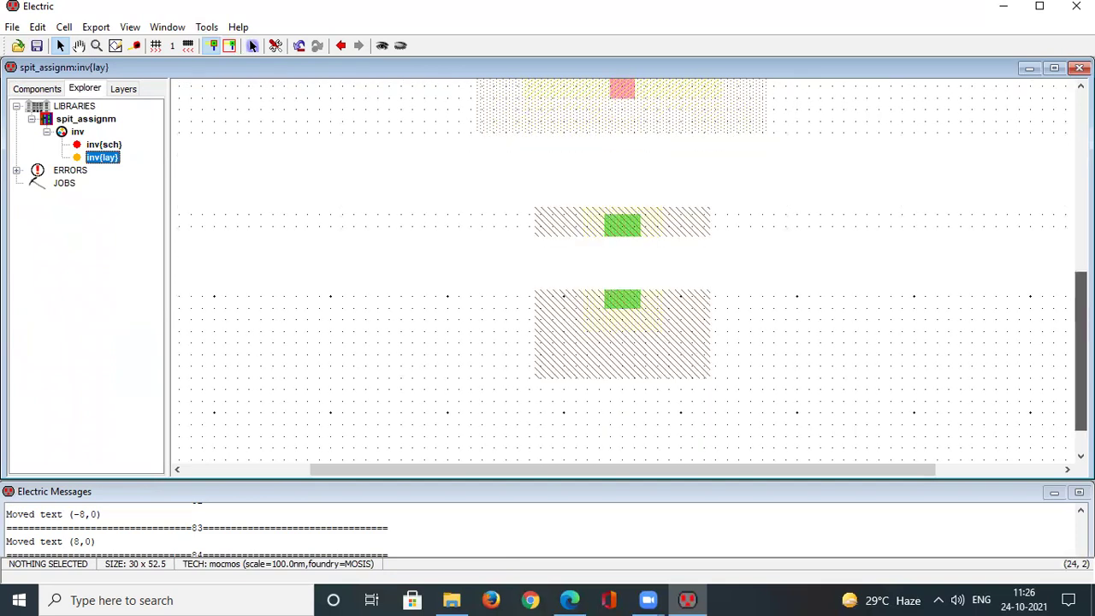
ctrl+scroll(648, 190, up, 1)
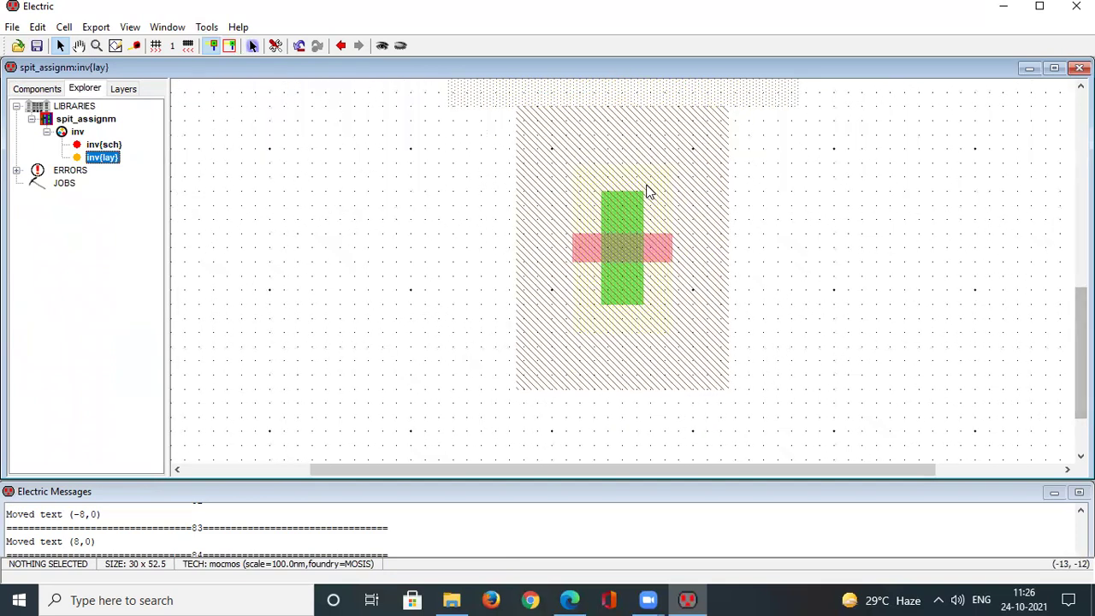
click(206, 27)
mouse_move(238, 46)
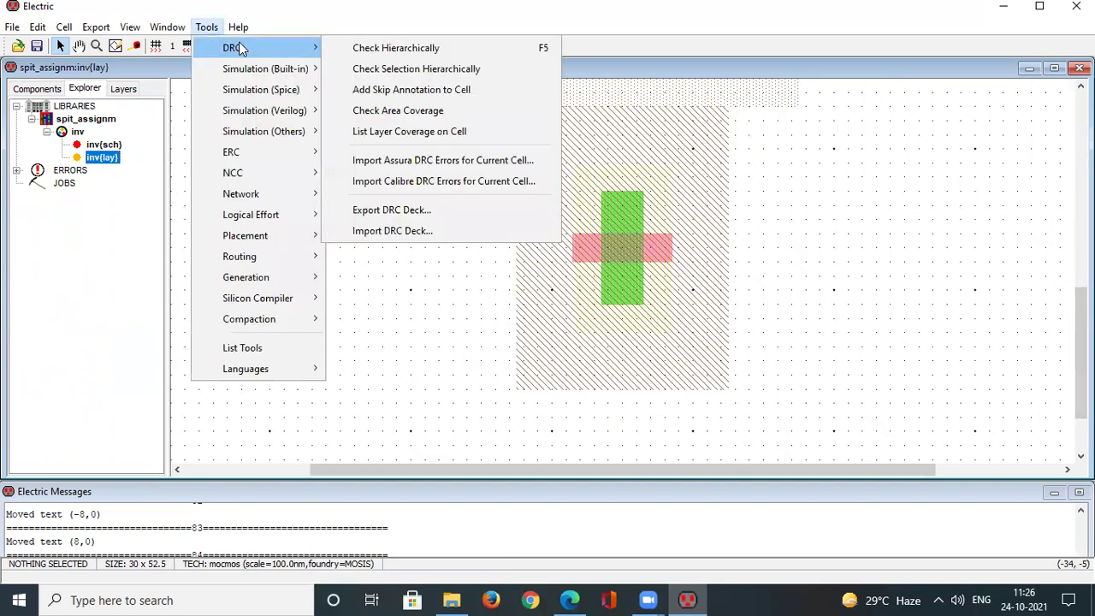
click(376, 50)
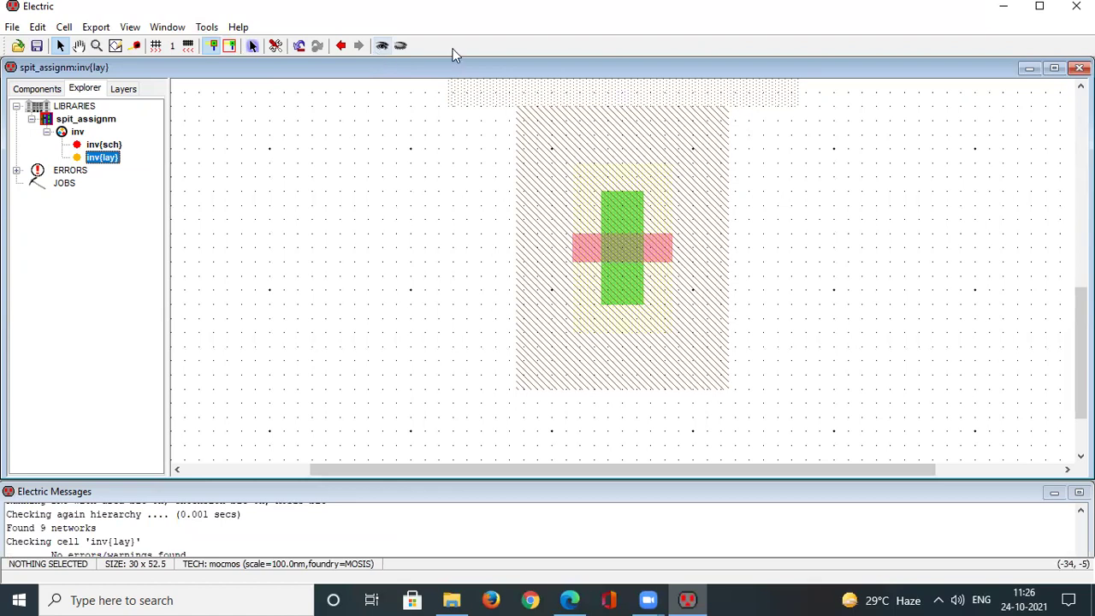
- Set the N-transistor's width to 5 and its rotation to 90 degrees
double_click(616, 250)
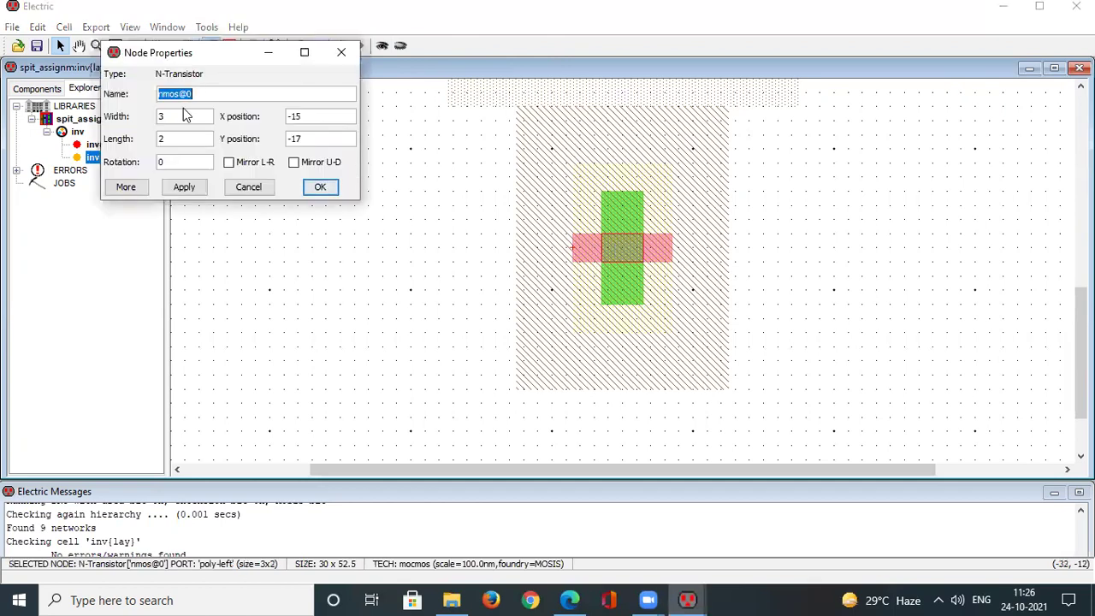
click(184, 111)
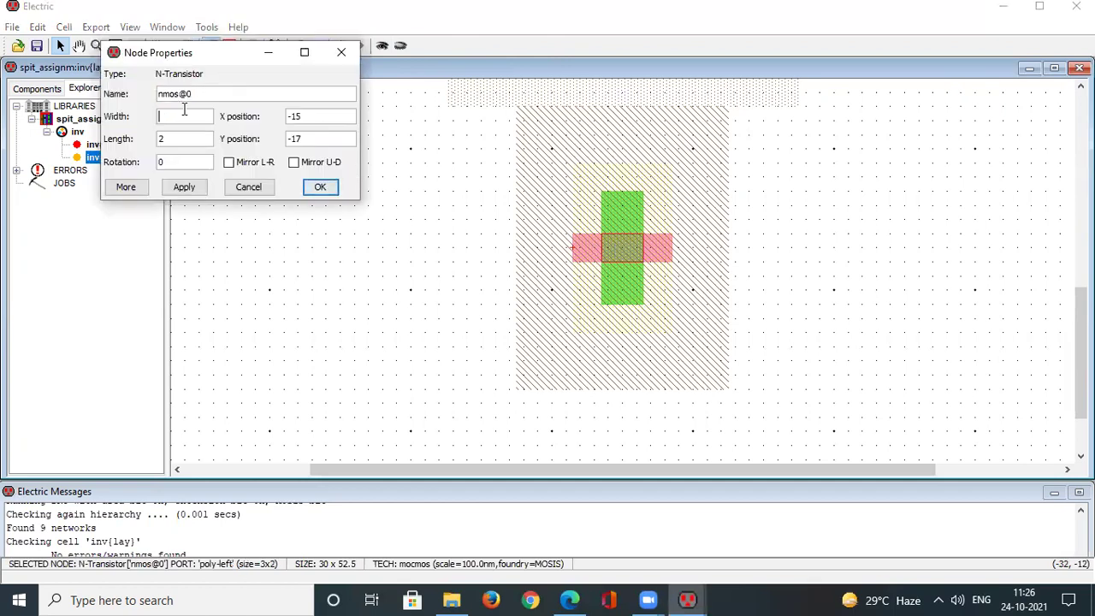
text(5)
click(186, 163)
key(BackSpace)
text(90)
click(321, 188)
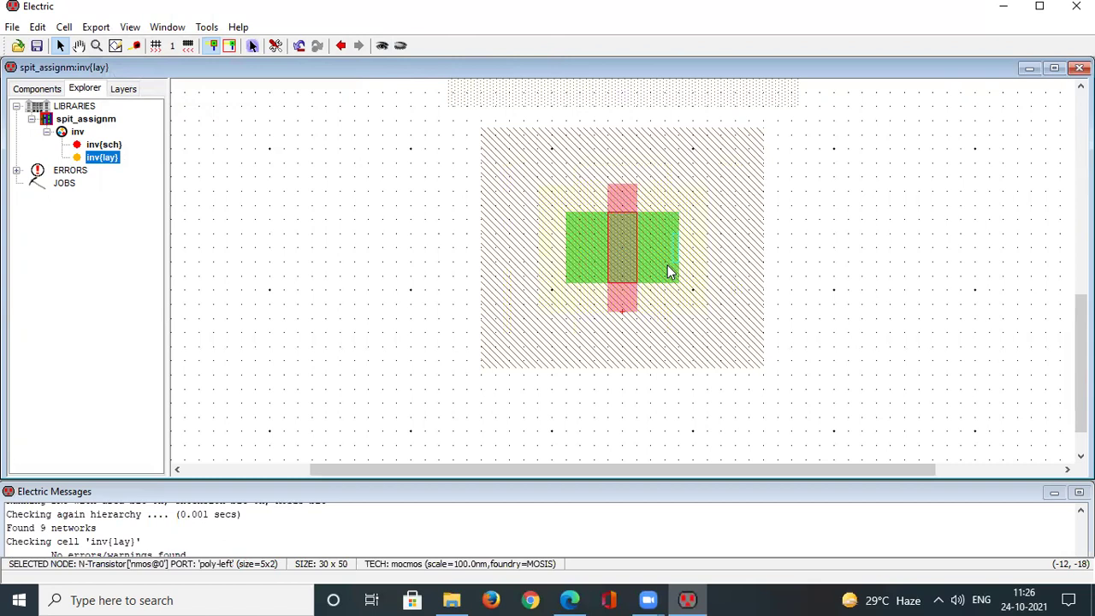
- Compare the resized N-transistor with the NMOS size in the inv schematic, and return to the inv layout
click(96, 147)
double_click(97, 147)
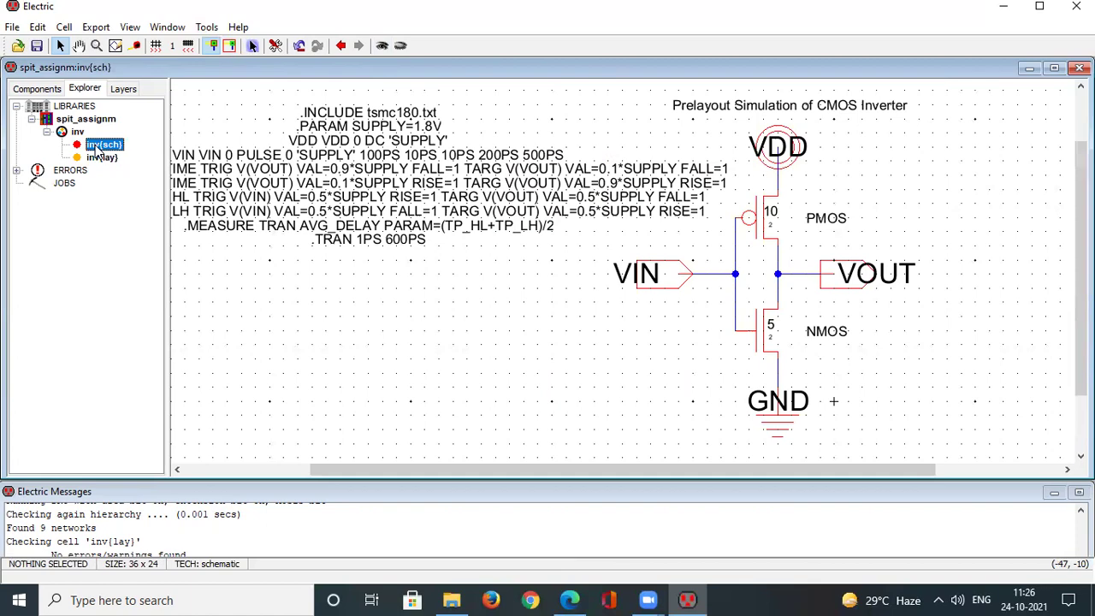
click(102, 159)
double_click(103, 159)
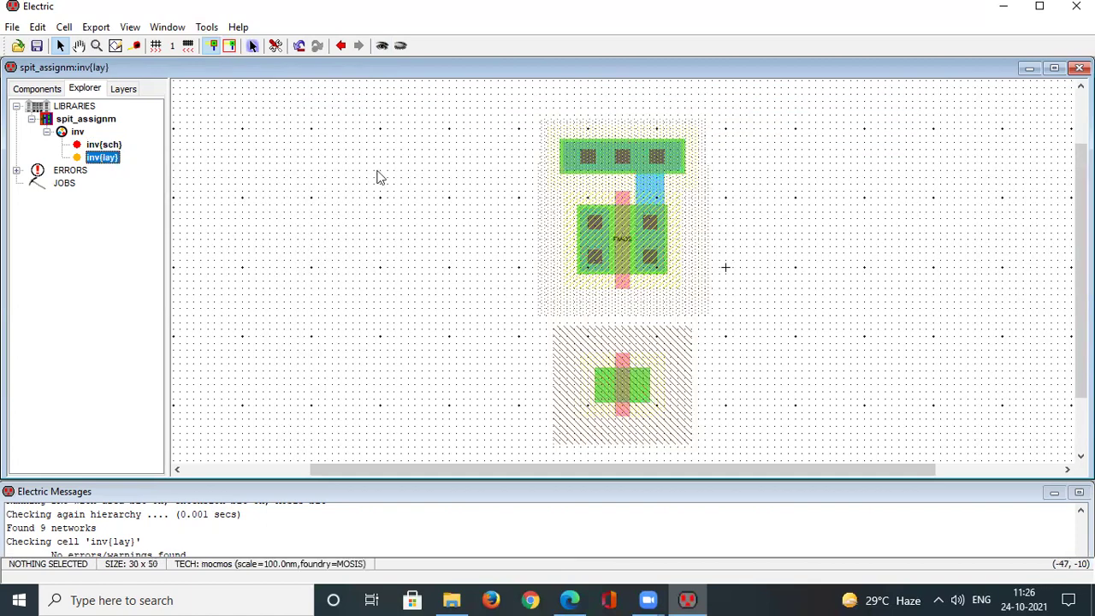
- Place a Metal-1-N-Active contact left of the N-transistor and wire it to the transistor's left diffusion with an N-Active arc
ctrl+scroll(635, 414, up, 5)
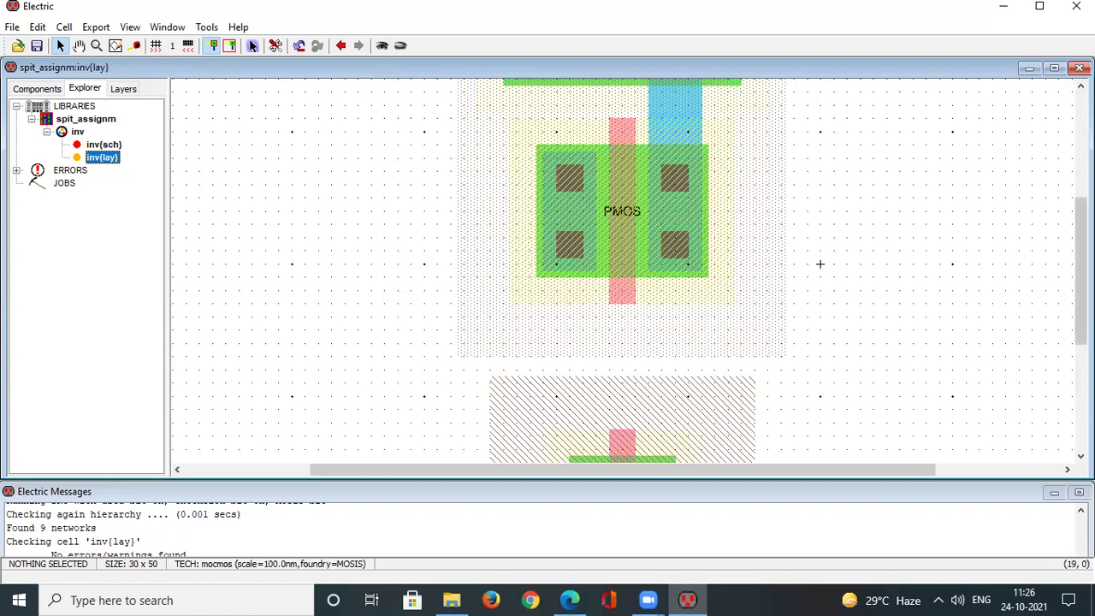
drag(1080, 272, 1081, 324)
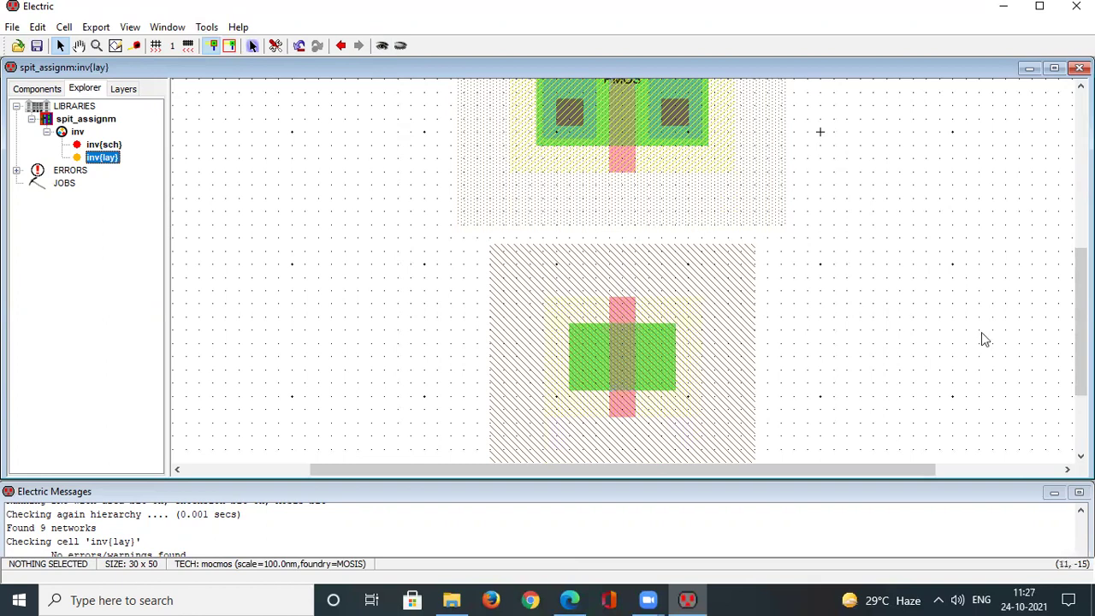
scroll(1081, 330, down, 1)
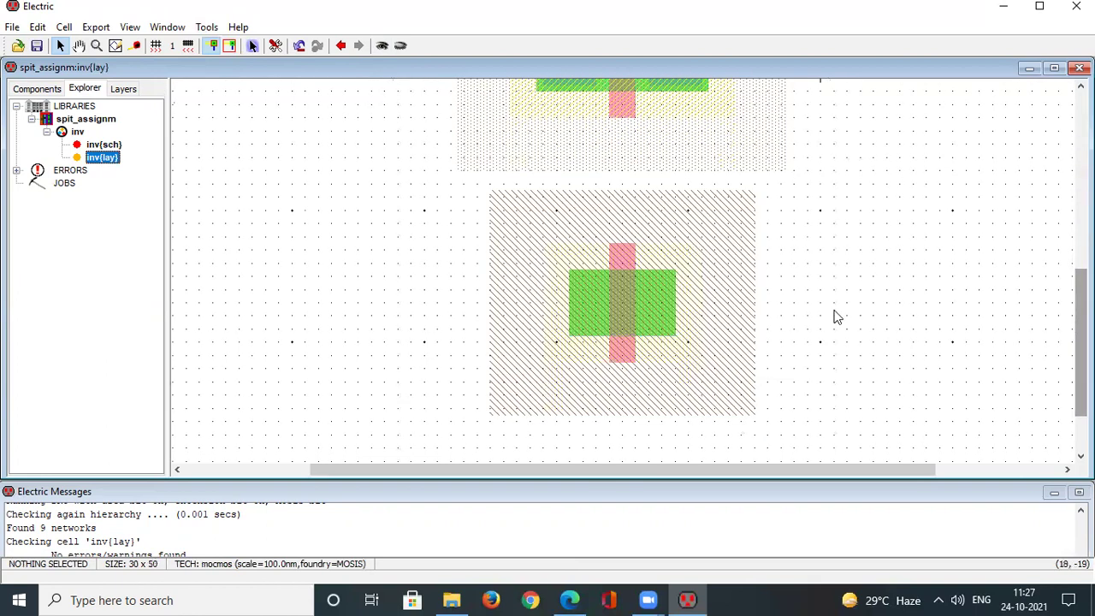
ctrl+scroll(721, 313, up, 2)
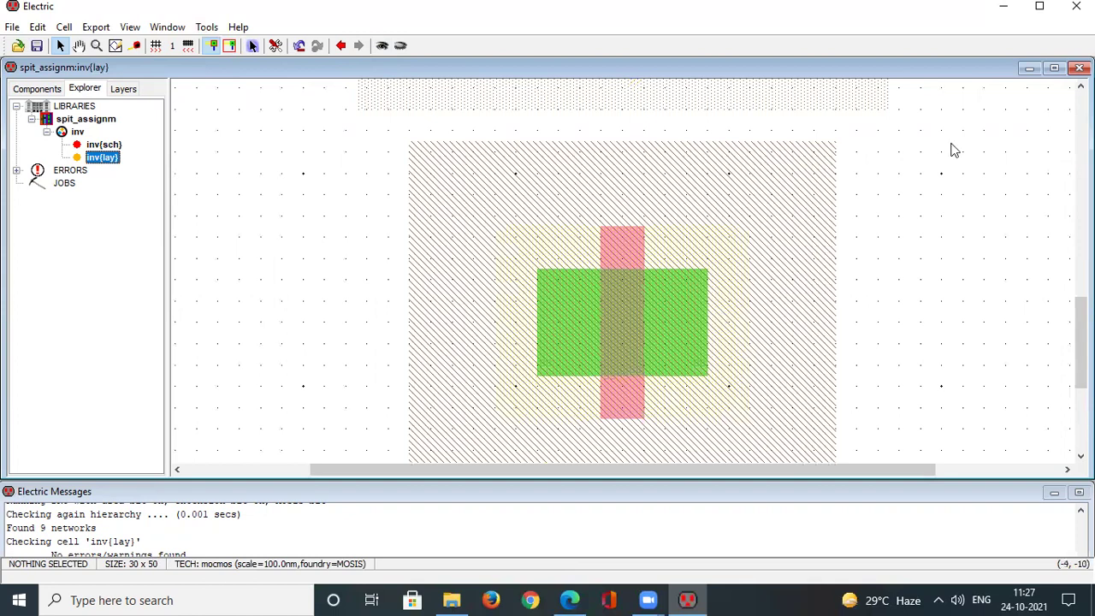
scroll(1081, 342, up, 3)
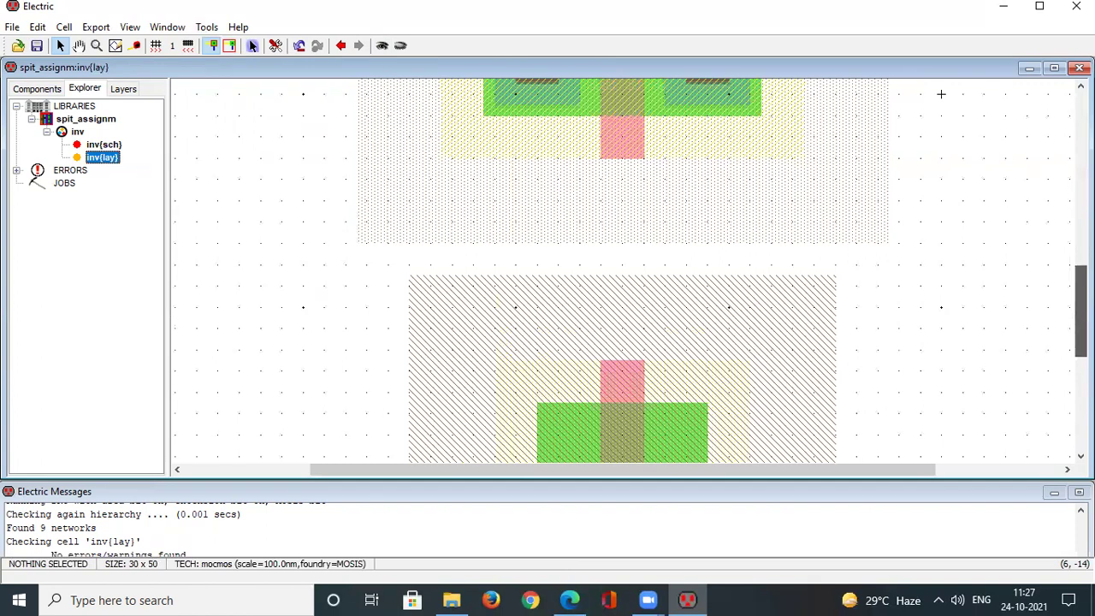
scroll(941, 94, down, 1)
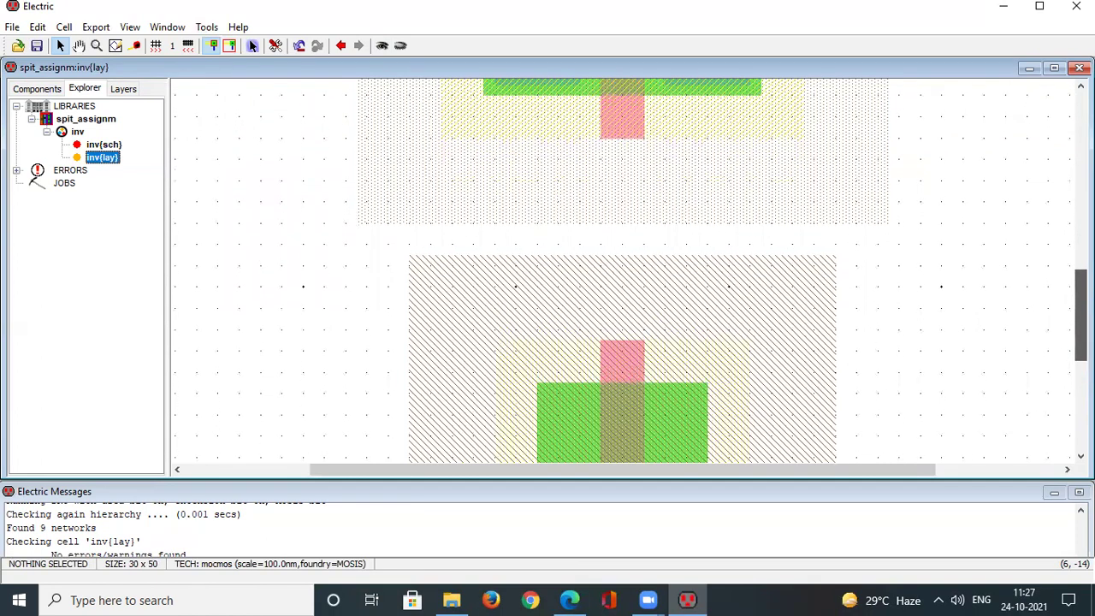
scroll(622, 273, down, 2)
scroll(622, 274, down, 4)
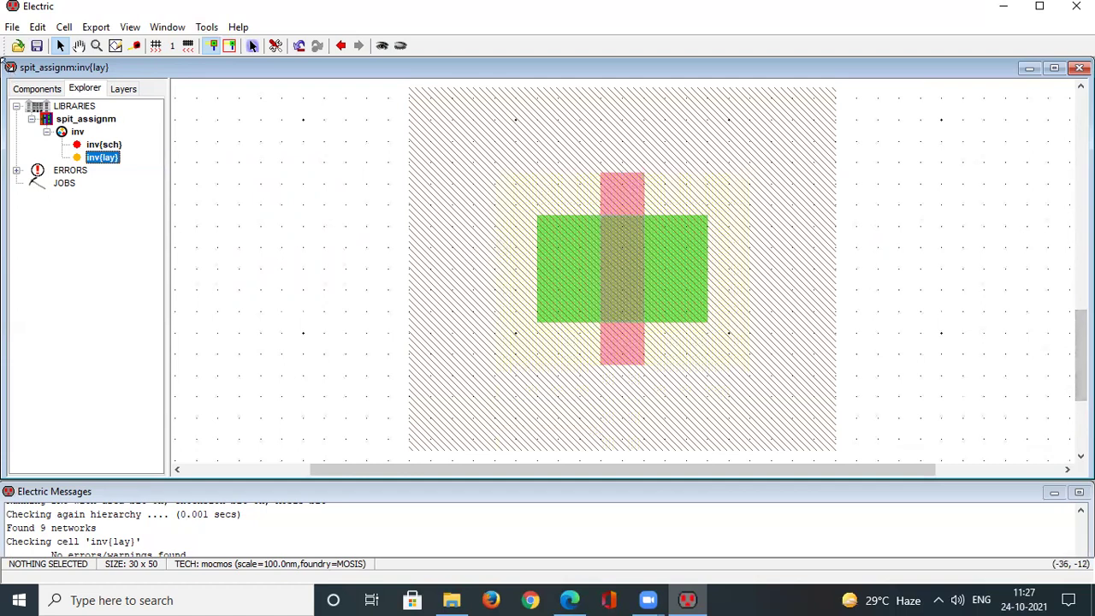
click(27, 89)
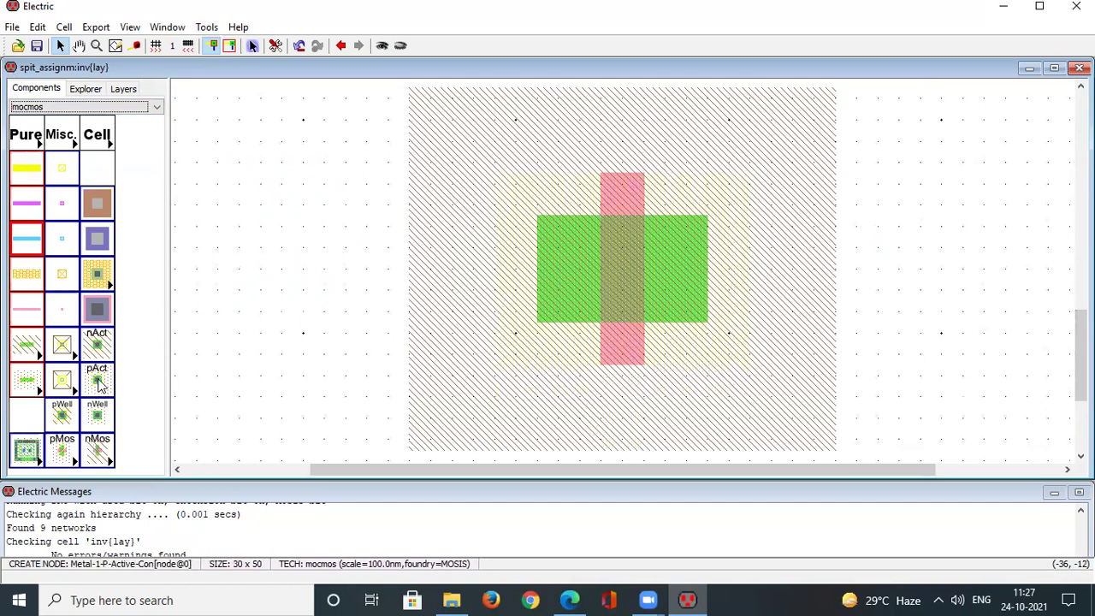
click(99, 342)
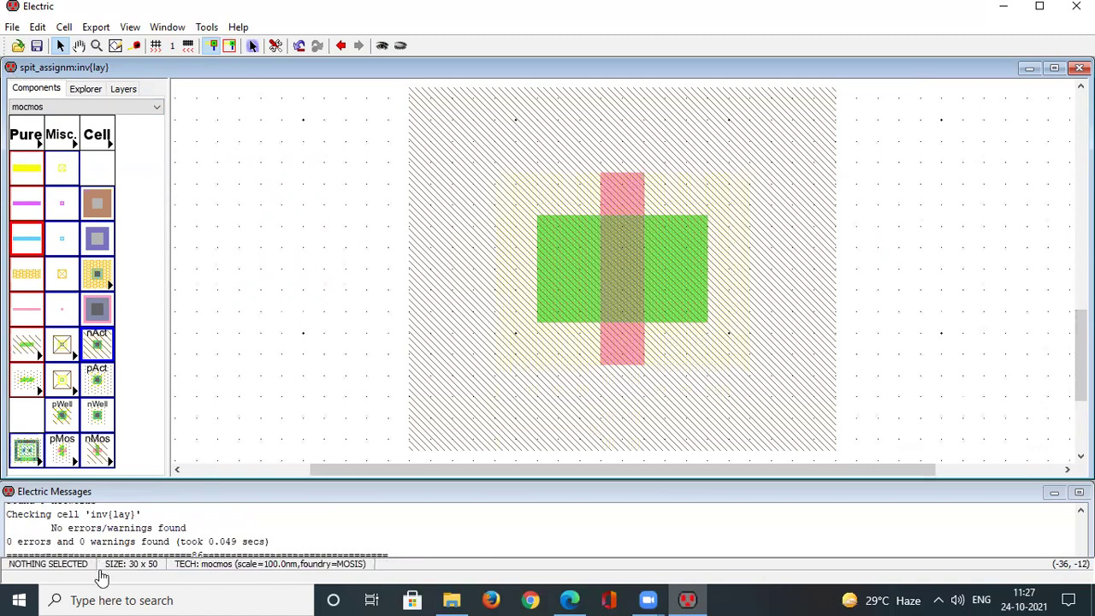
click(97, 338)
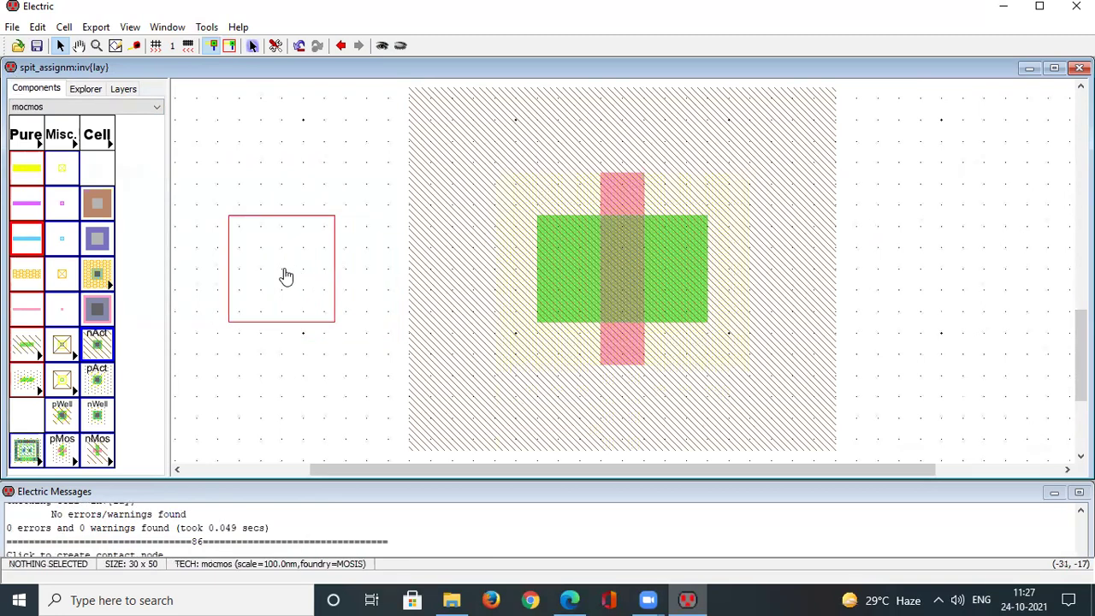
click(285, 275)
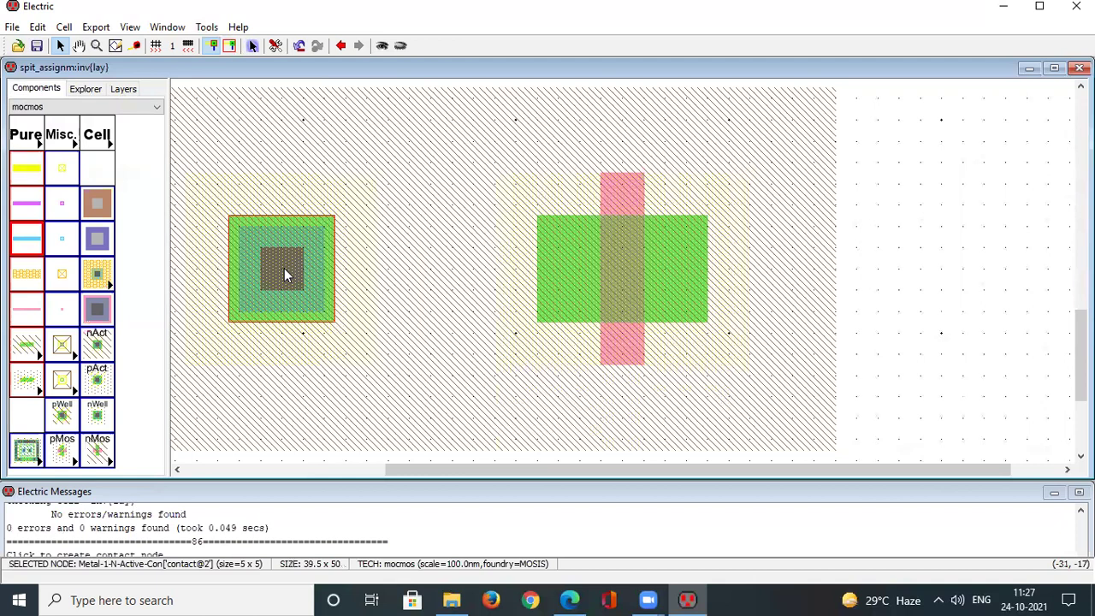
click(306, 268)
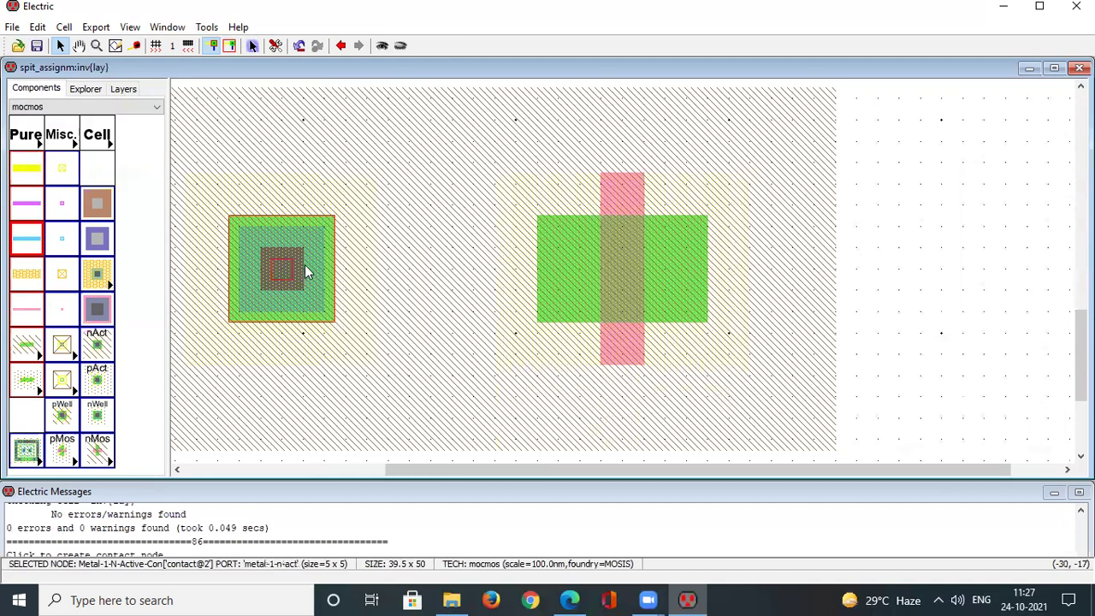
right_drag(540, 268, 540, 264)
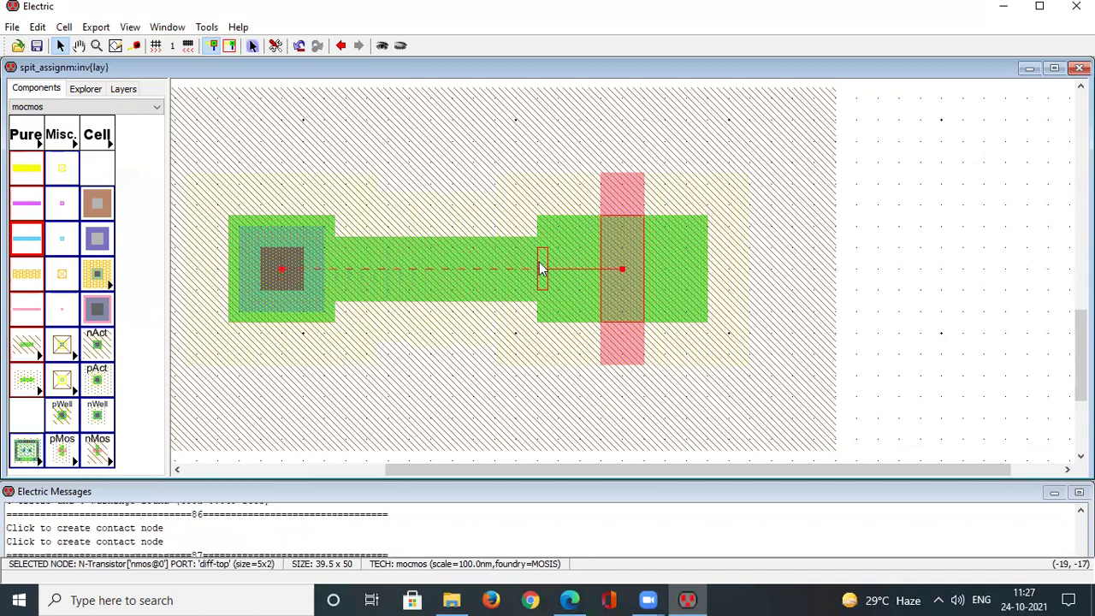
- Move the left N-active contact 12 units right to X position -19, overlapping the N-transistor's left diffusion
click(274, 253)
key(Right)
key(Right)
key(Right)
key(Right)
key(Right)
key(Right)
key(Right)
key(Right)
key(Right)
key(Right)
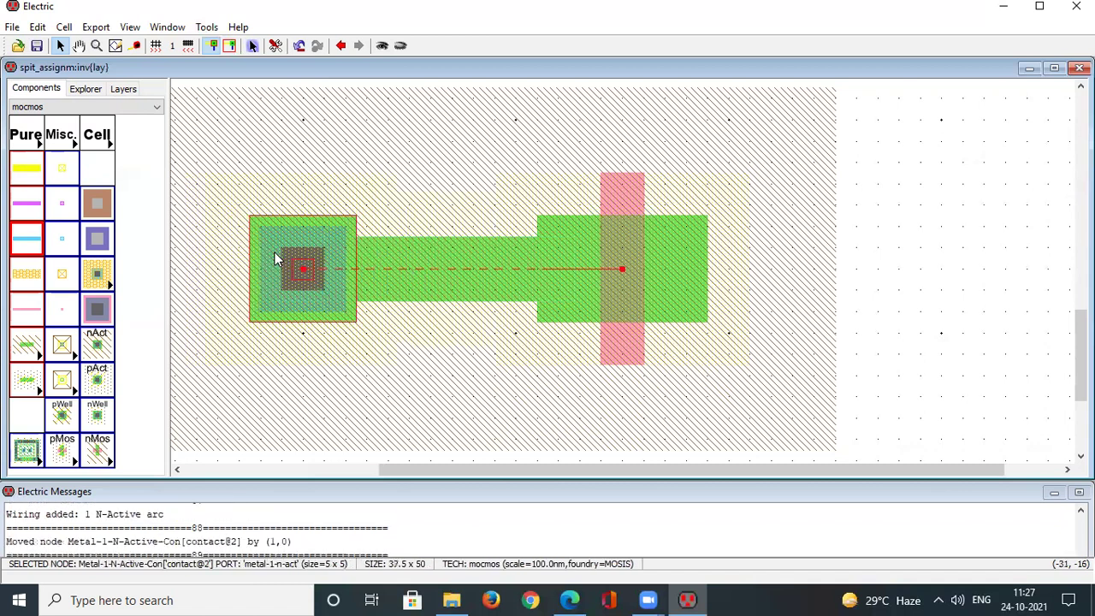
key(Right)
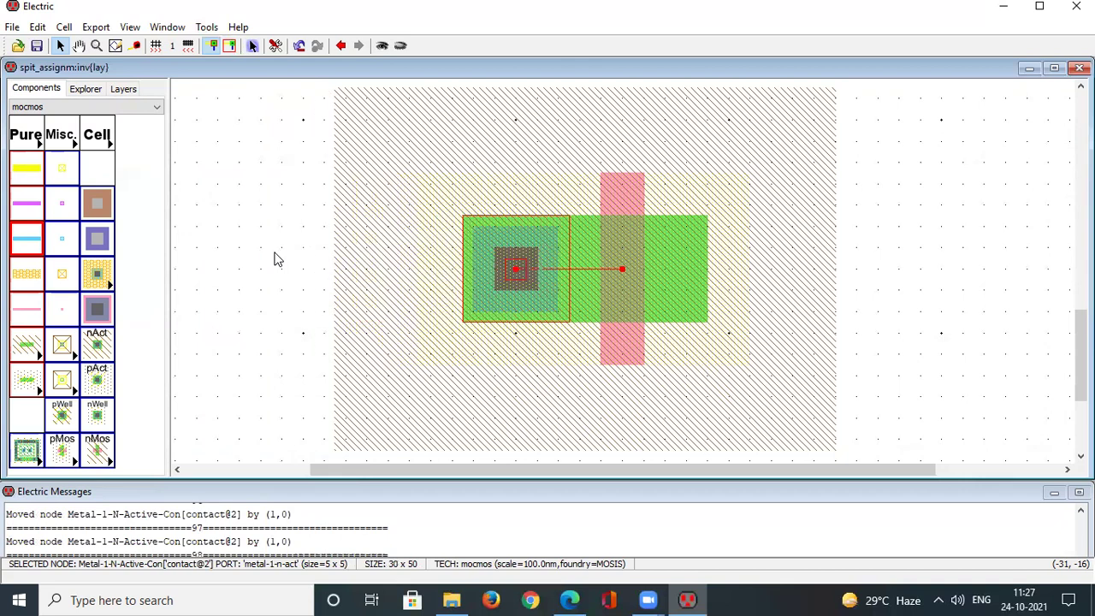
key(Right)
key(Right)
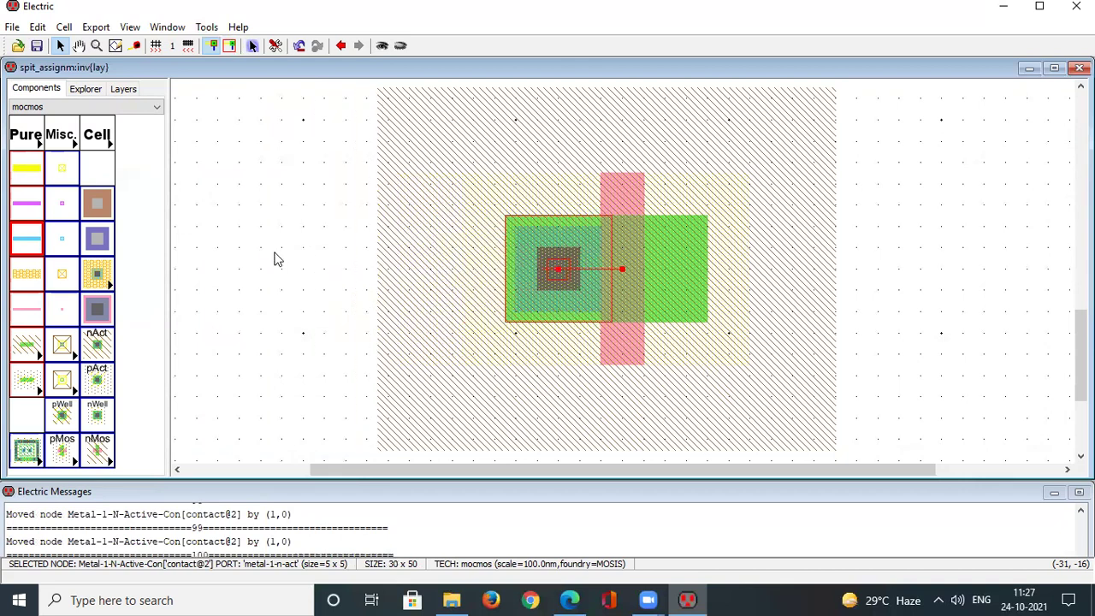
key(Left)
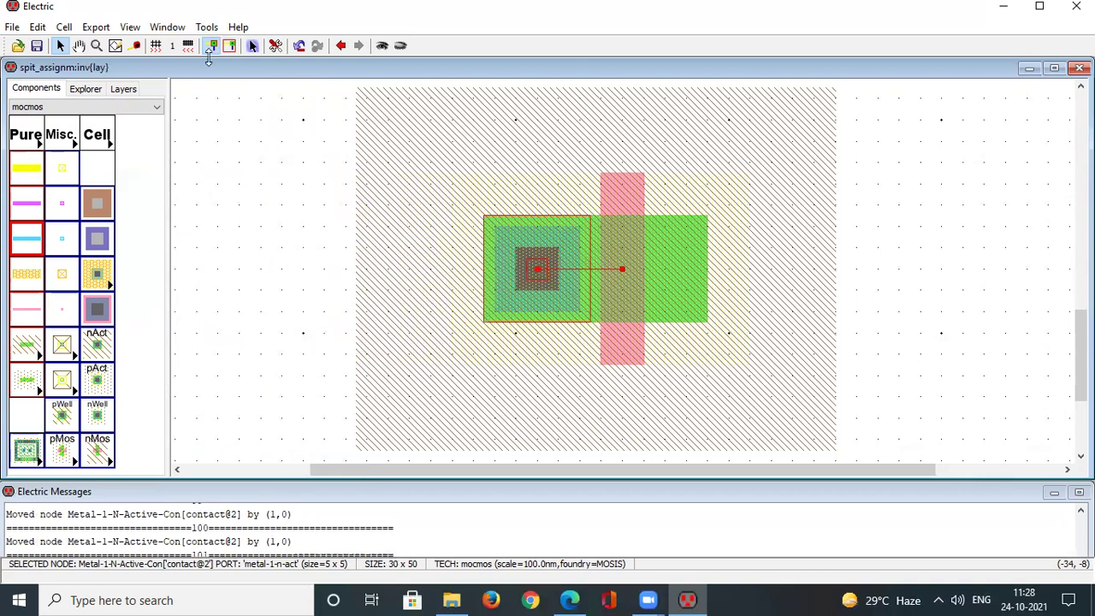
- Run a hierarchical DRC check on the inv layout and review the left N-active contact's properties
click(208, 27)
mouse_move(225, 50)
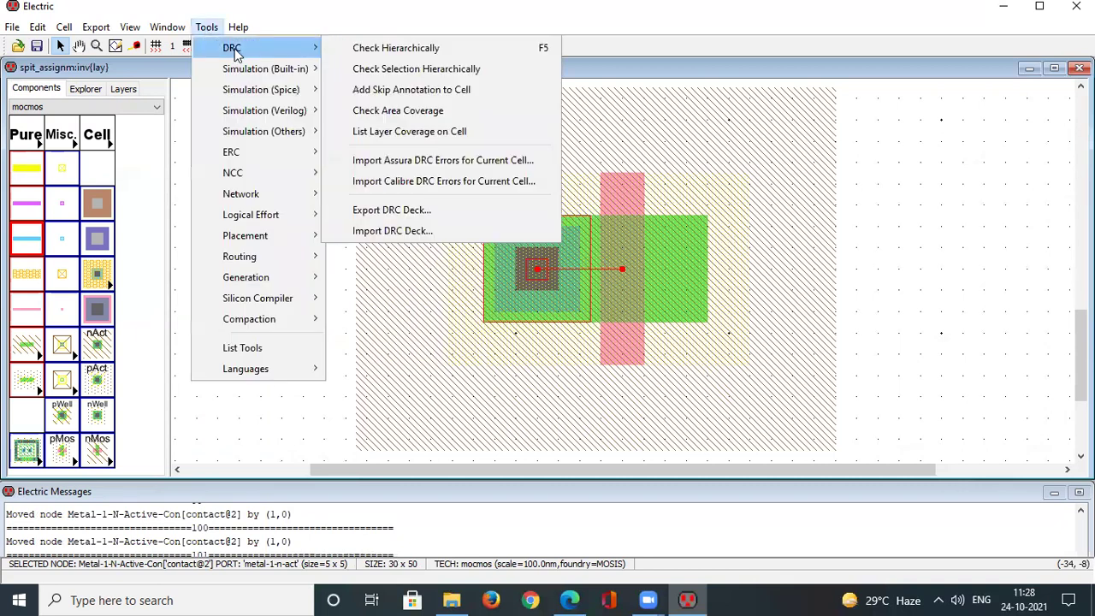
click(341, 46)
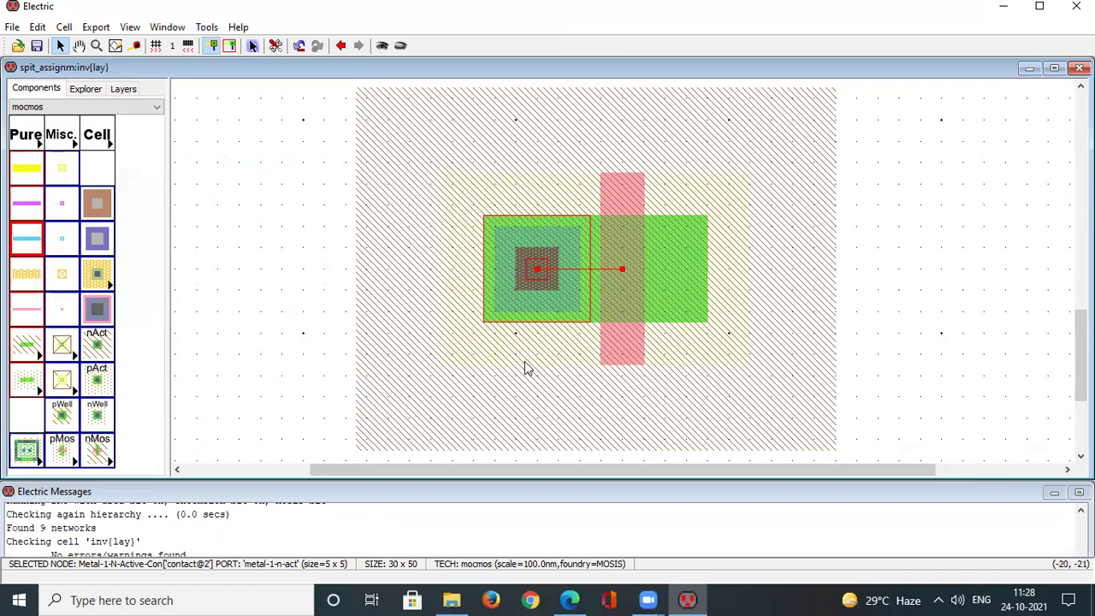
double_click(532, 252)
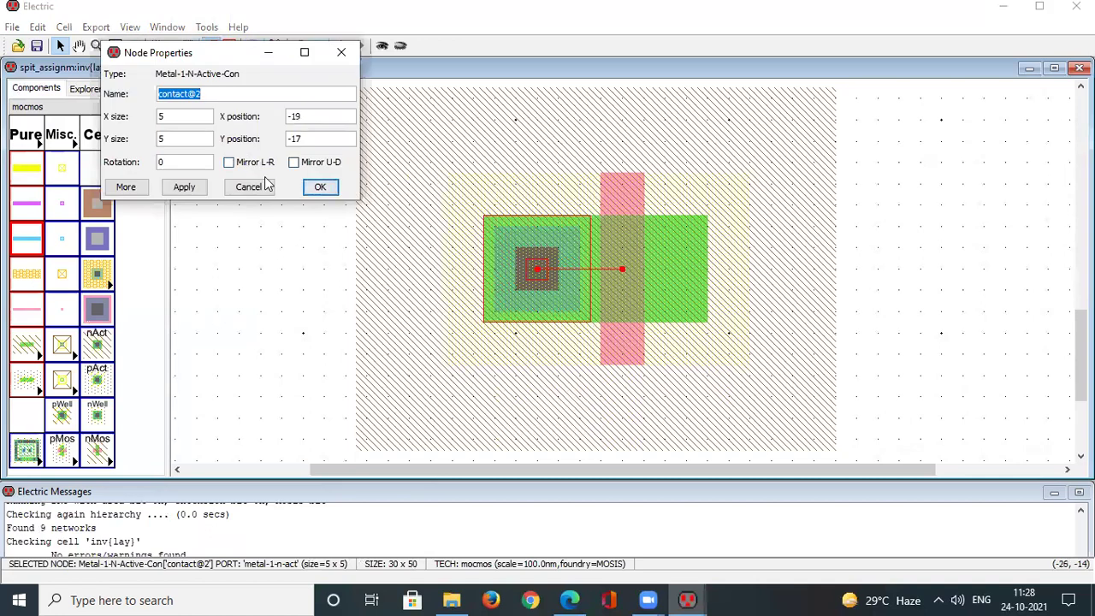
click(321, 188)
click(875, 237)
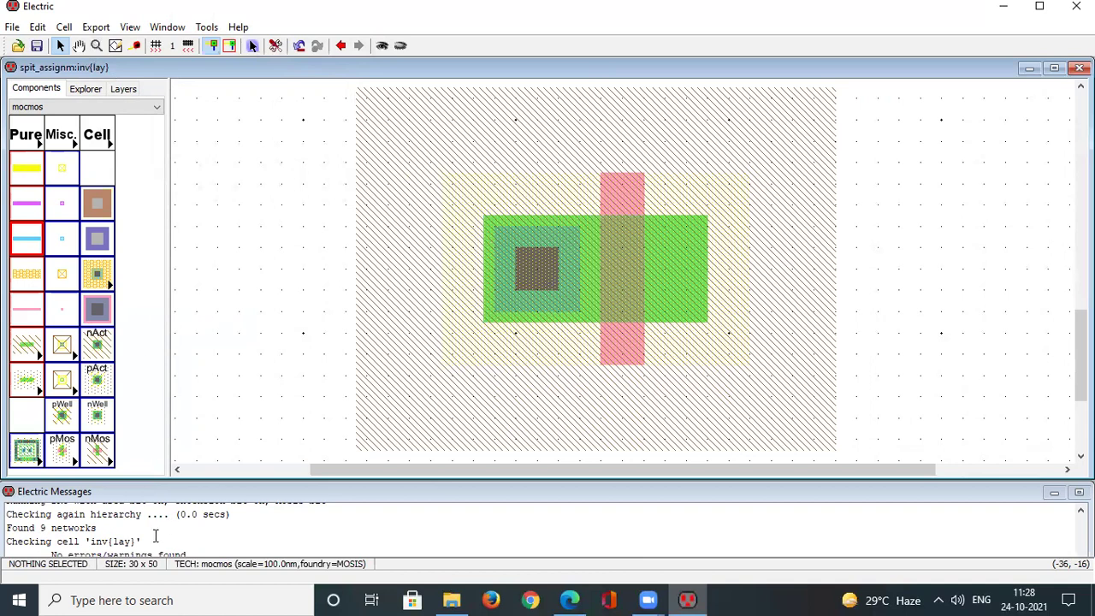
- Place a second Metal-1-N-Active contact right of the N-transistor and wire it to the transistor's right diffusion
click(97, 342)
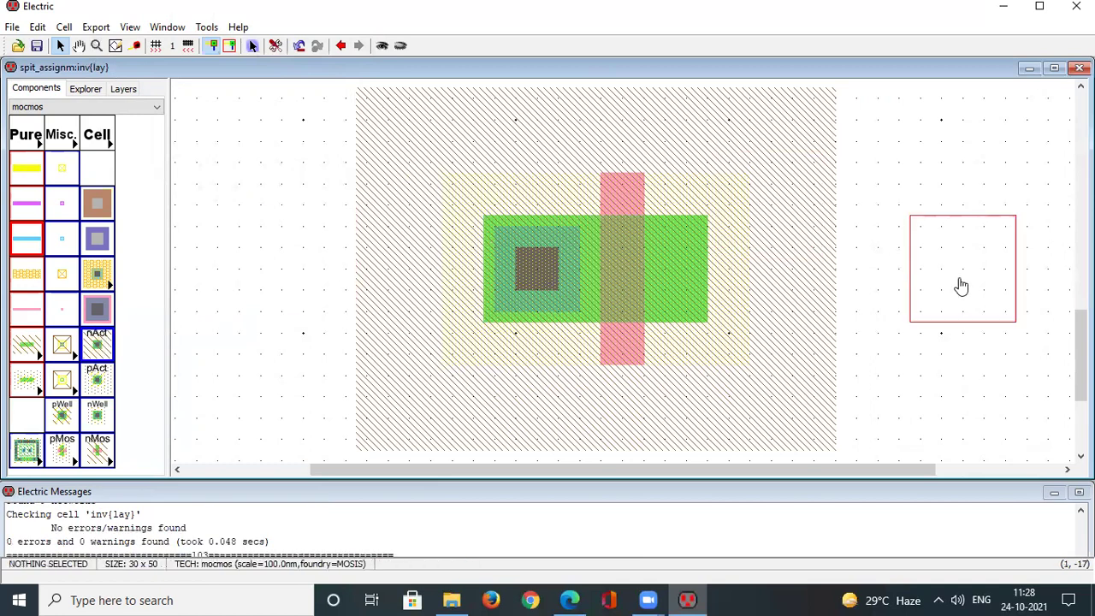
click(961, 283)
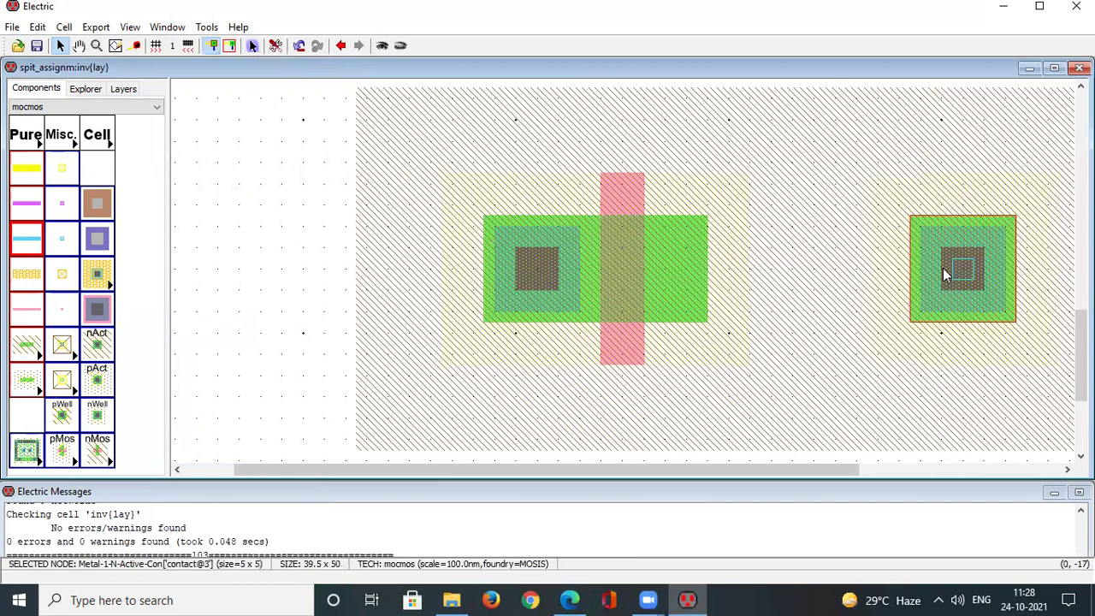
click(932, 270)
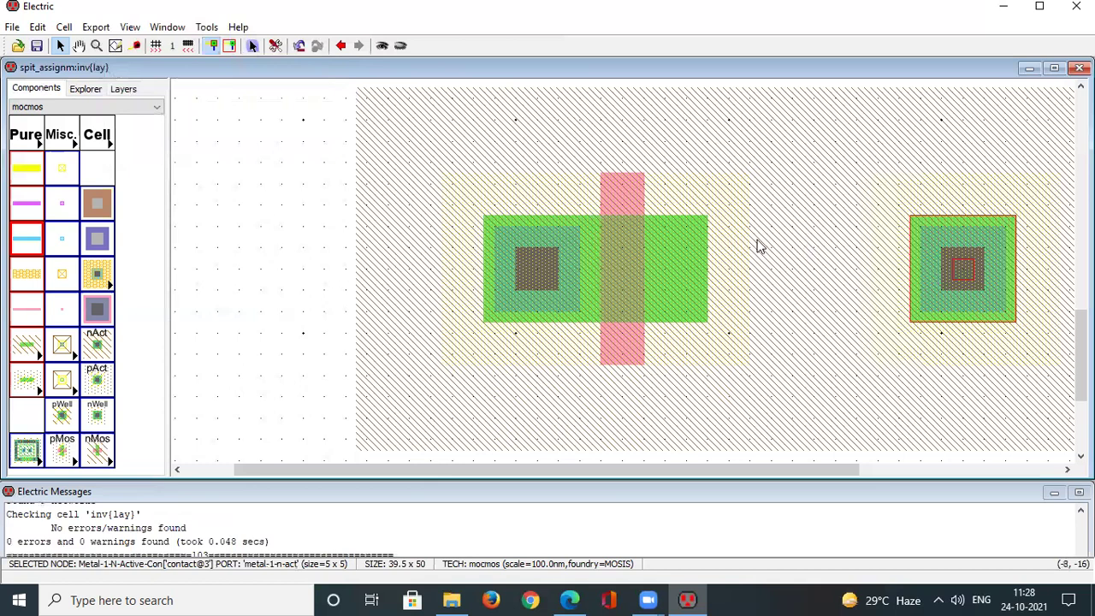
right_click(700, 264)
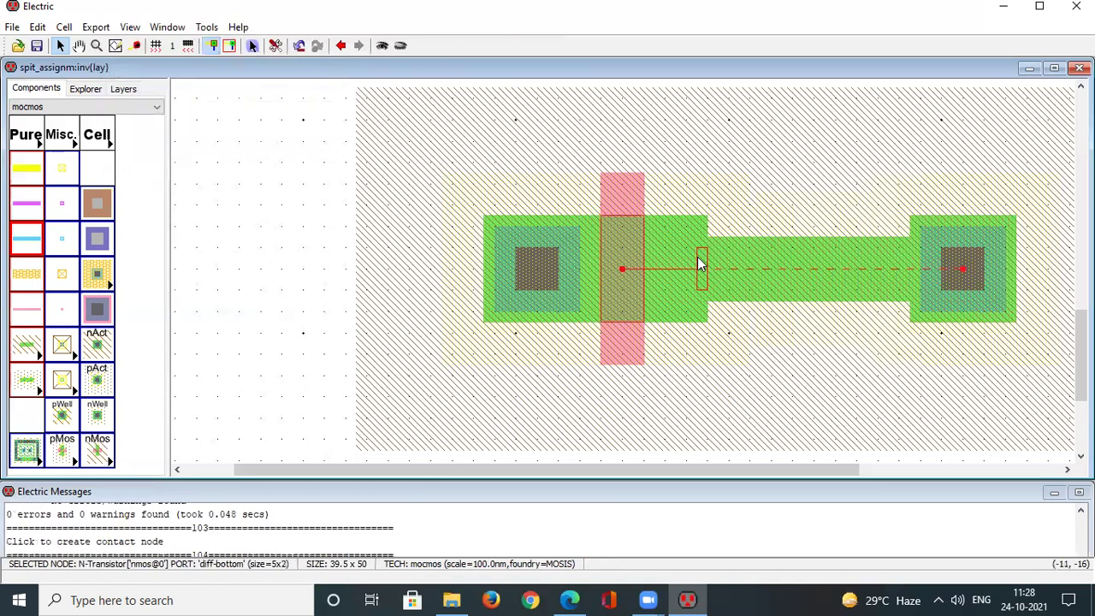
- Move the right N-active contact 12 units left so it overlaps the N-transistor's right diffusion, mirroring the left contact
click(982, 259)
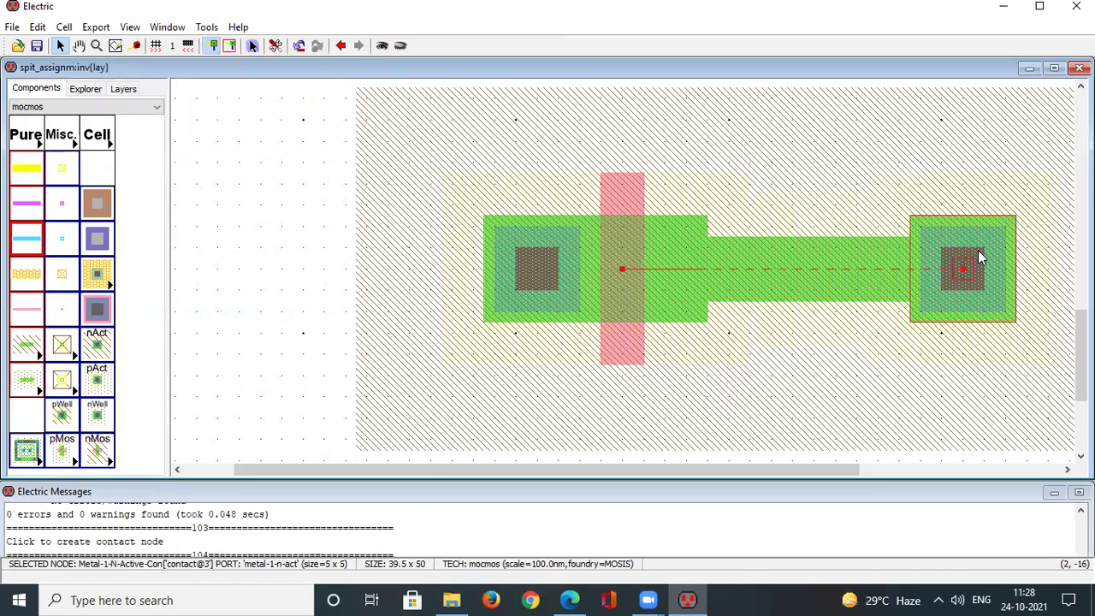
key(Left)
key(Left)
key(Left)
key(Left)
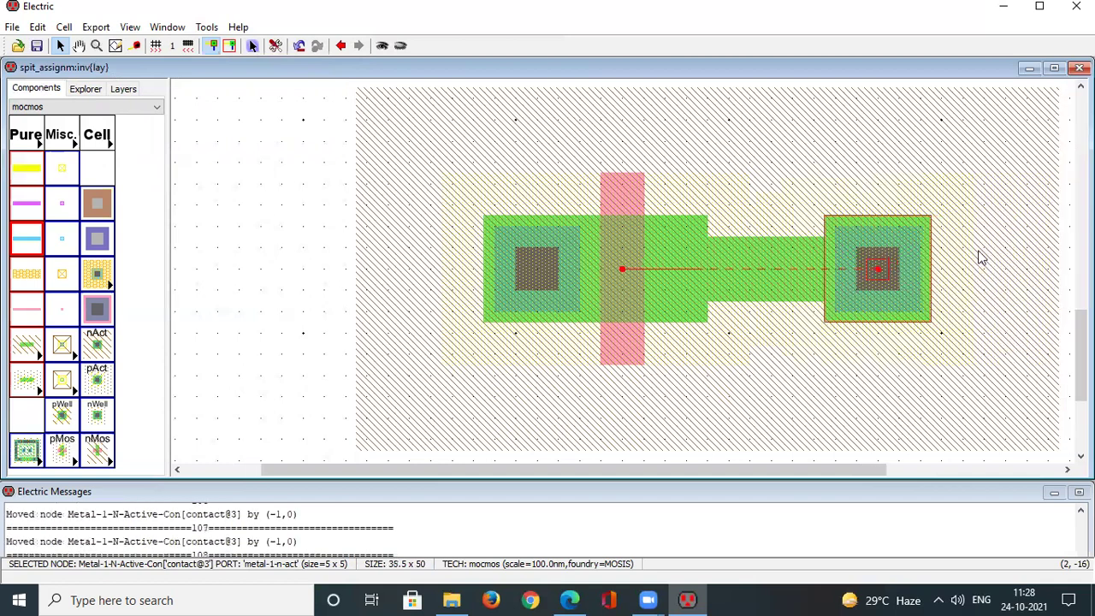
key(Left)
key(Left)
key(Left)
key(Left)
key(Left)
key(Left)
key(Left)
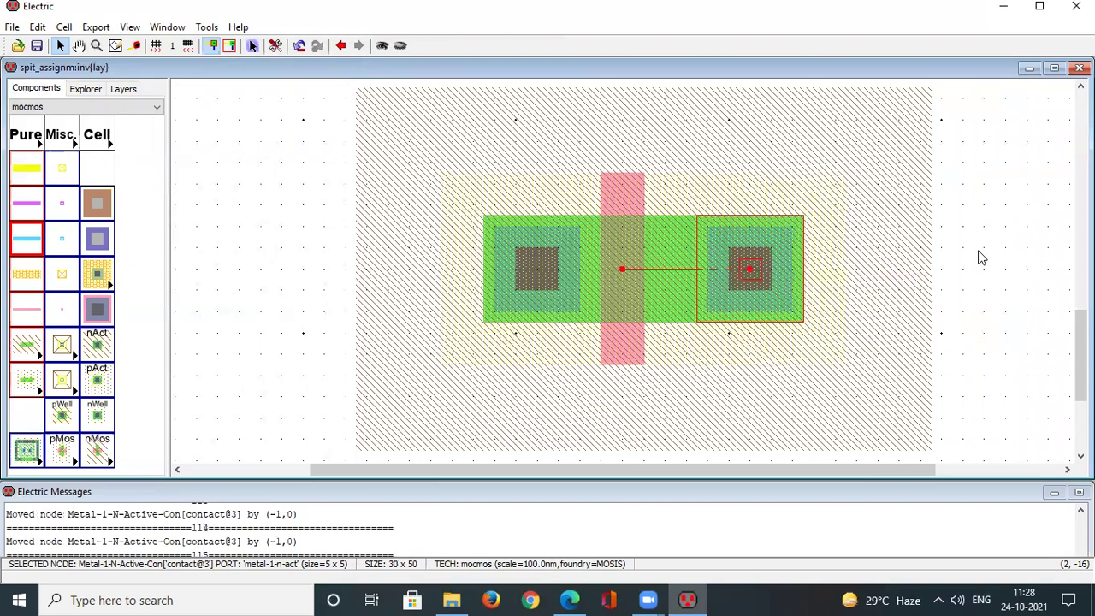
key(Left)
key(Left)
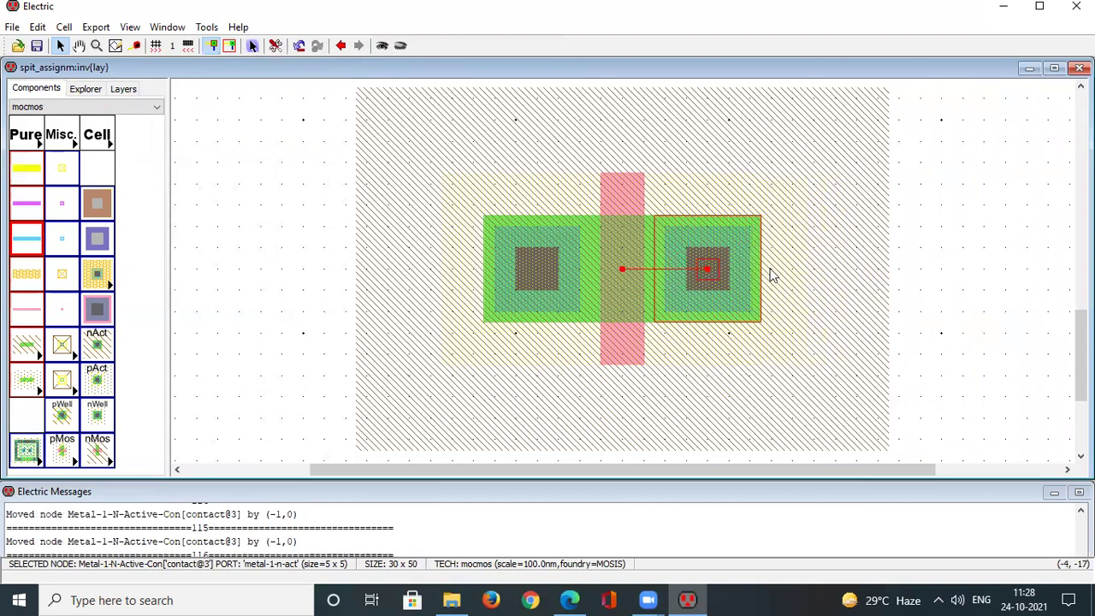
click(945, 206)
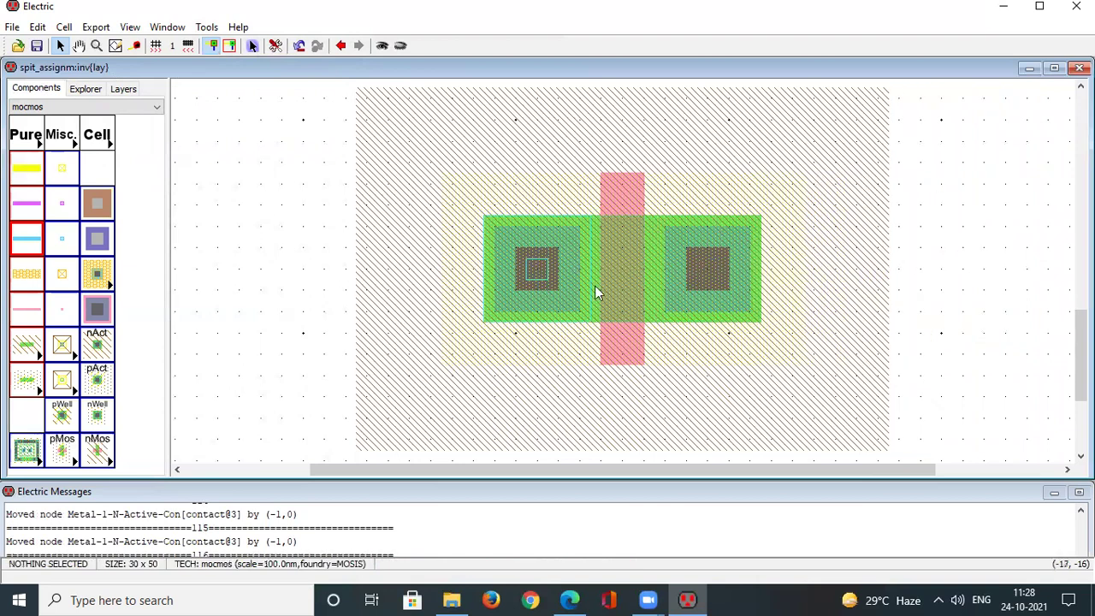
- Run a hierarchical DRC check on the inv layout with both N-active contacts in place
click(206, 26)
mouse_move(232, 49)
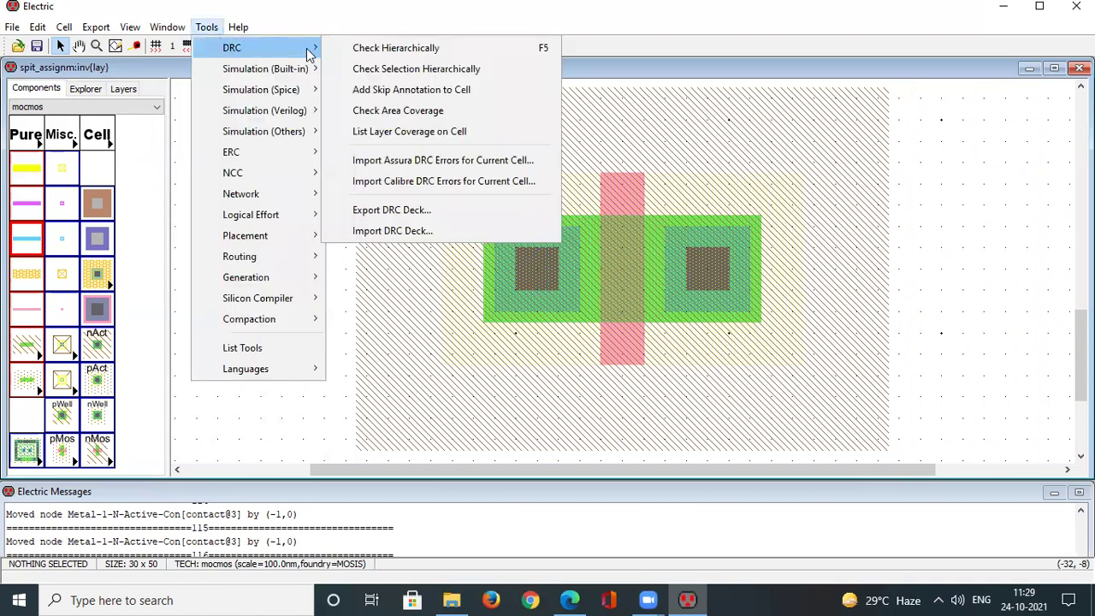
click(338, 53)
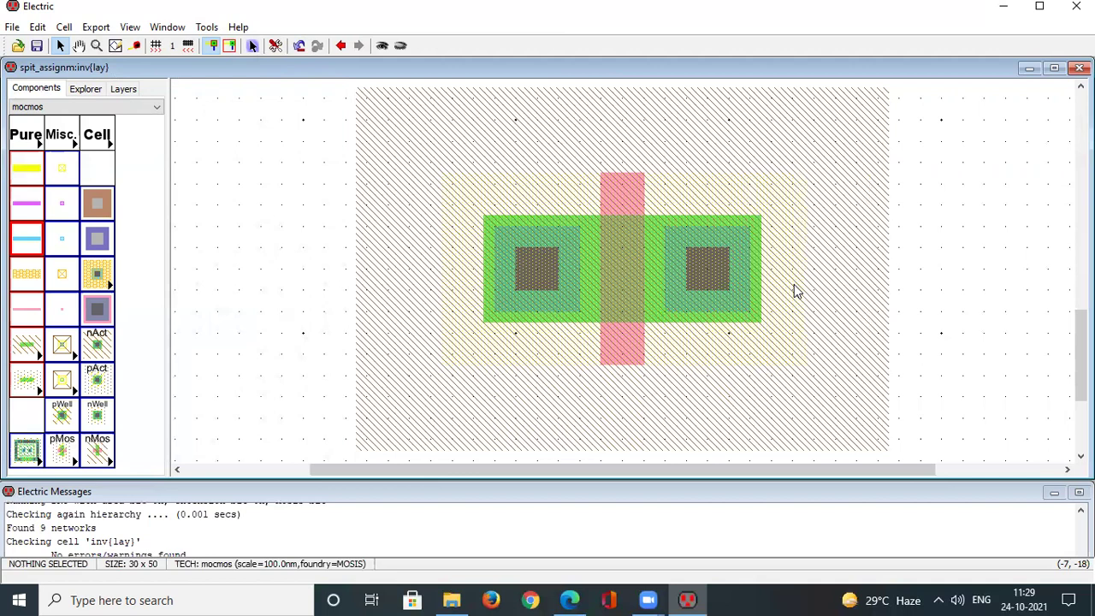
- Add a SPICE model attribute to the N-transistor
click(611, 252)
click(167, 26)
mouse_move(205, 32)
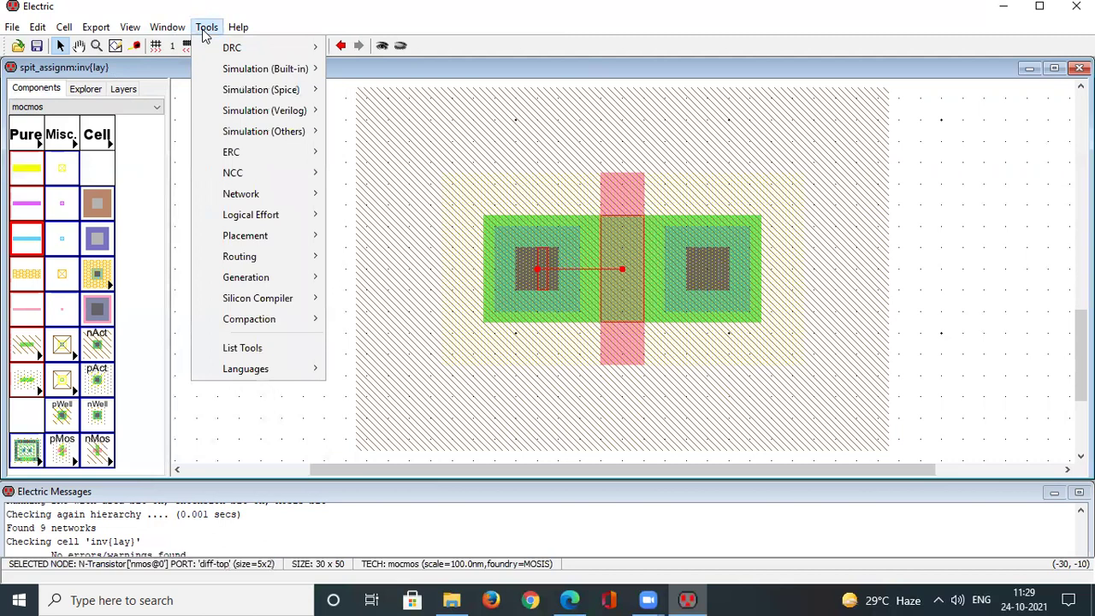
mouse_move(250, 90)
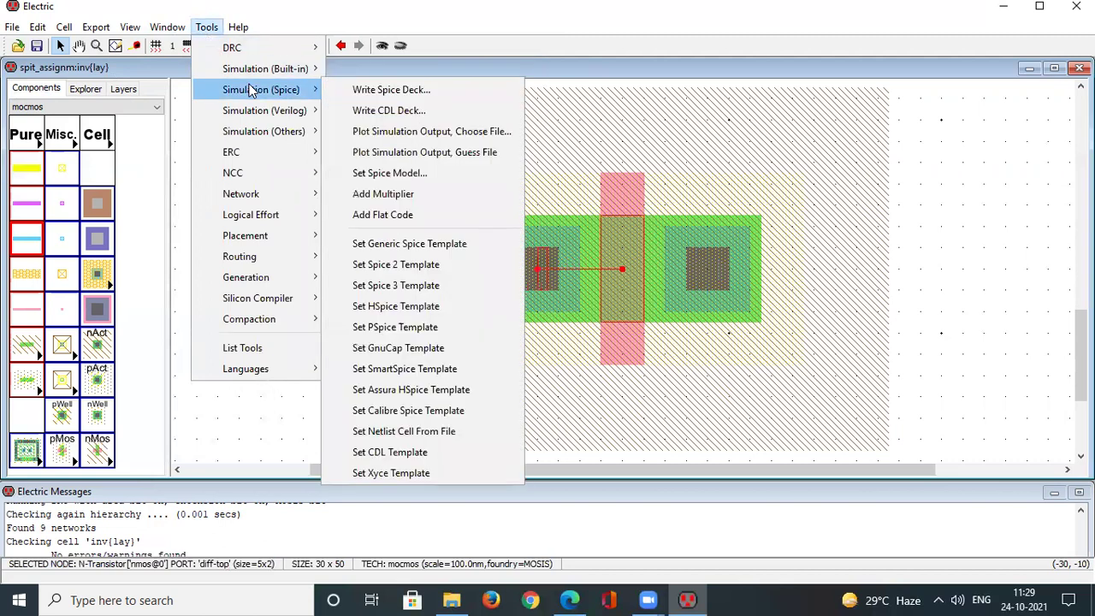
click(394, 174)
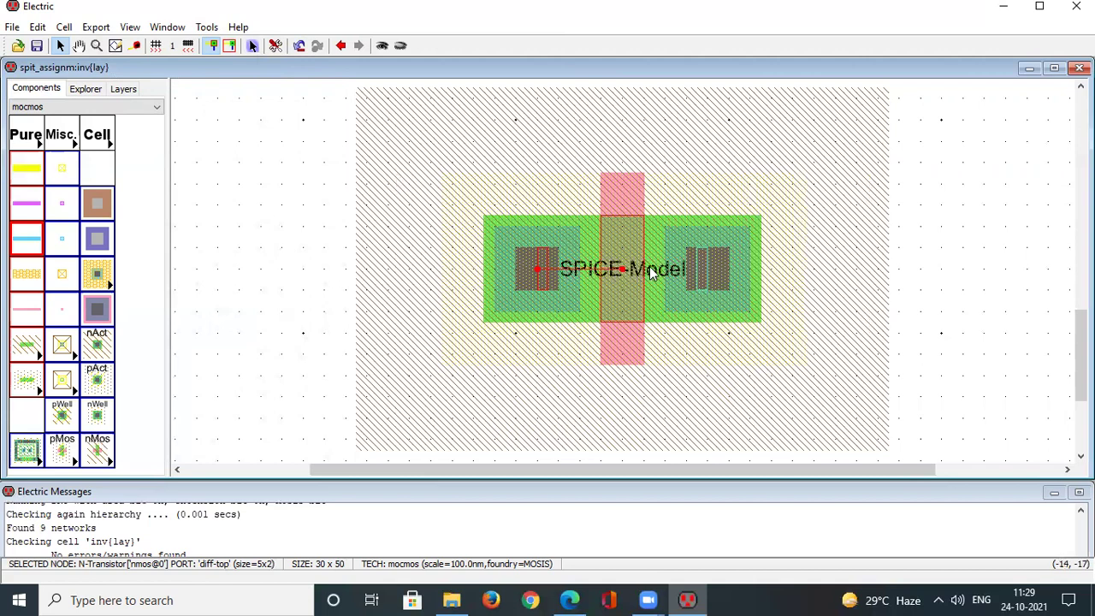
- Set the N-transistor's SPICE model text to NMOS and centre the label on the transistor's gate
ctrl+scroll(651, 272, up, 4)
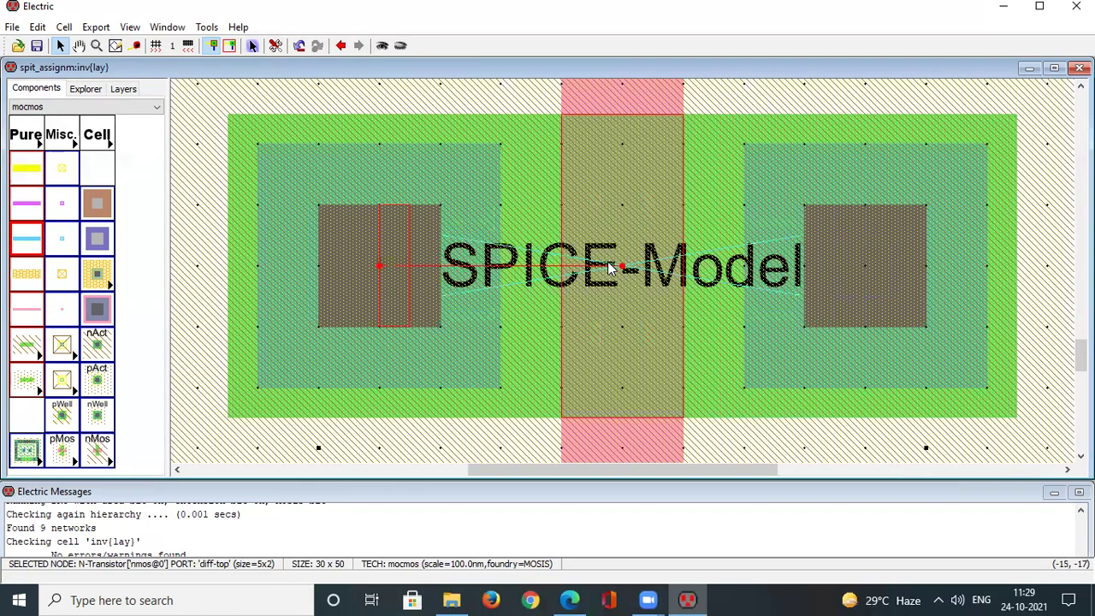
drag(610, 269, 248, 319)
double_click(248, 316)
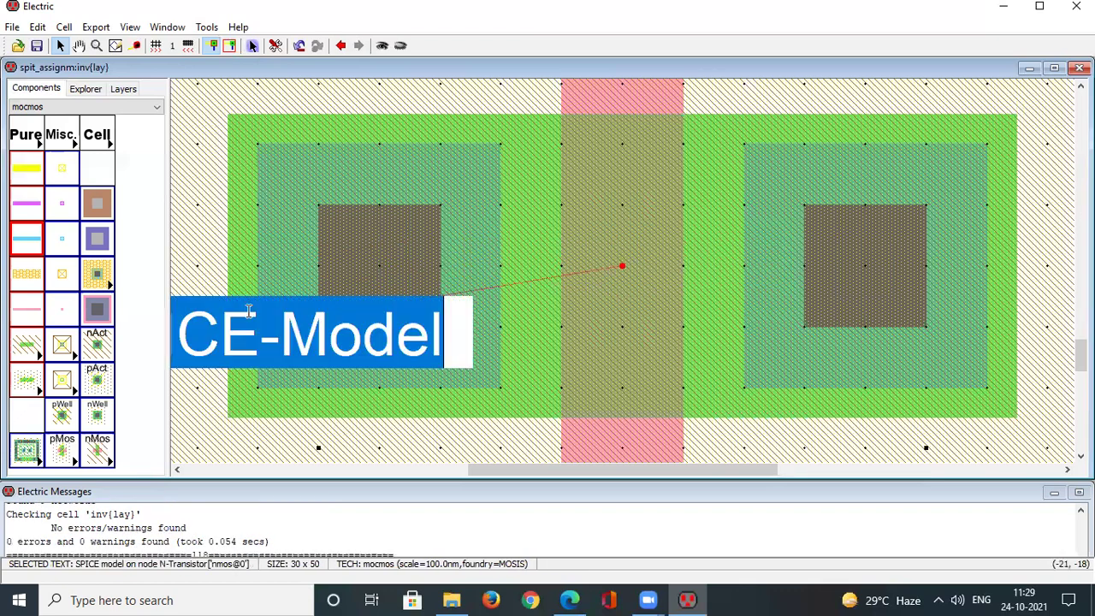
text(NMOS)
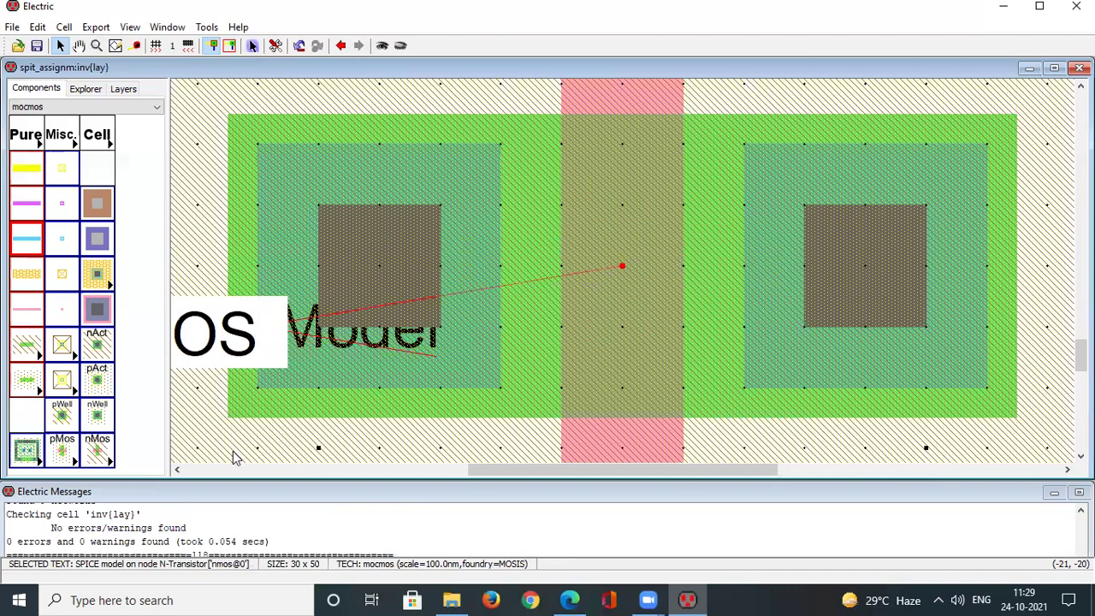
key(Return)
drag(622, 266, 634, 275)
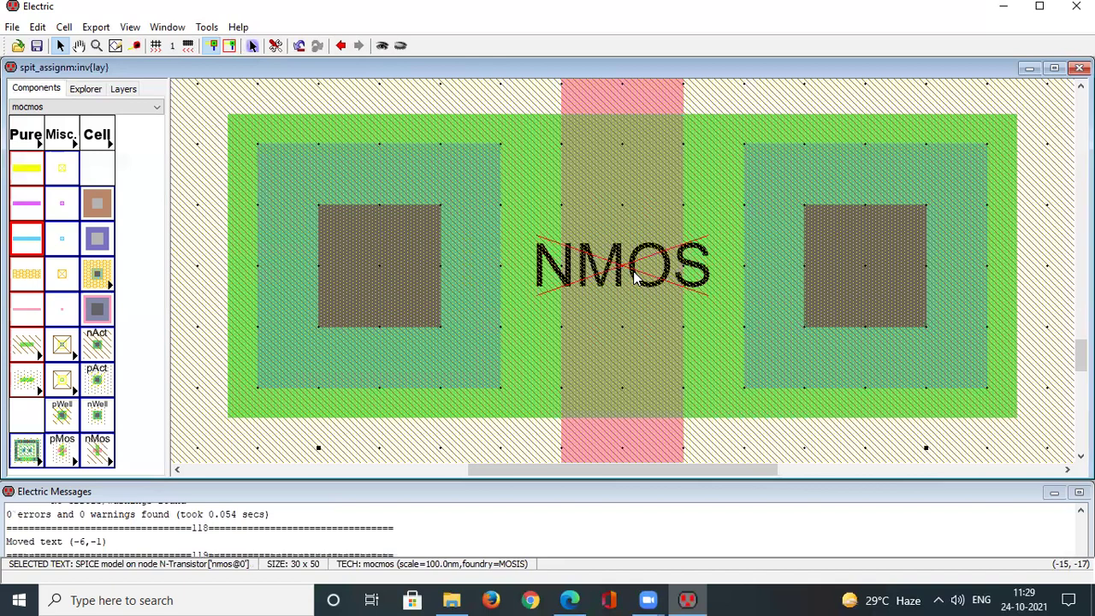
ctrl+scroll(633, 272, down, 3)
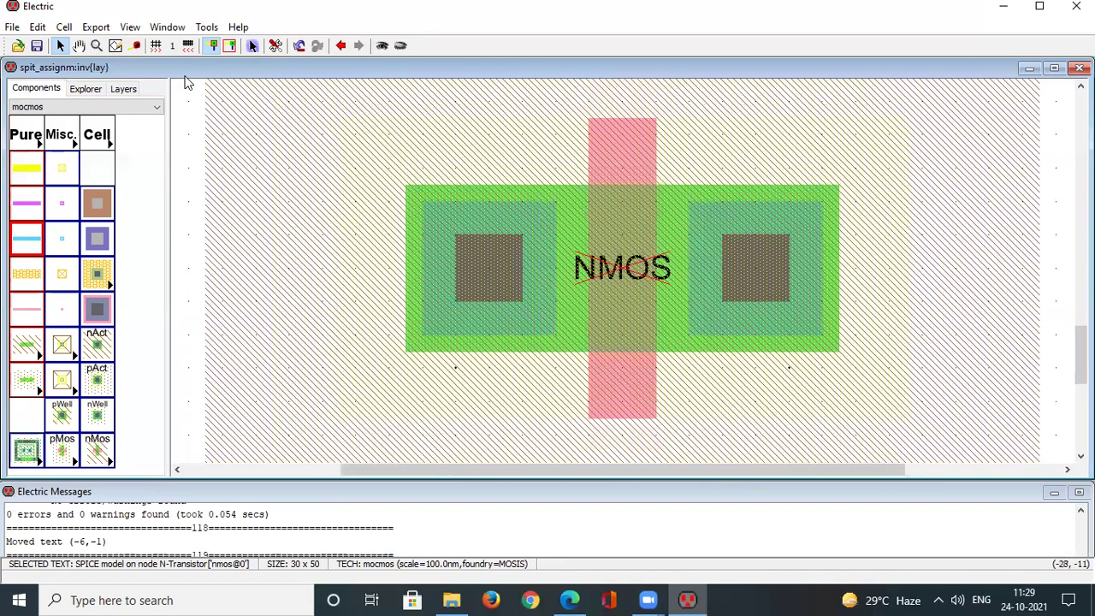
- Open the inv schematic to review the NMOS source and ground connection, and return to the inv layout
click(84, 89)
click(89, 145)
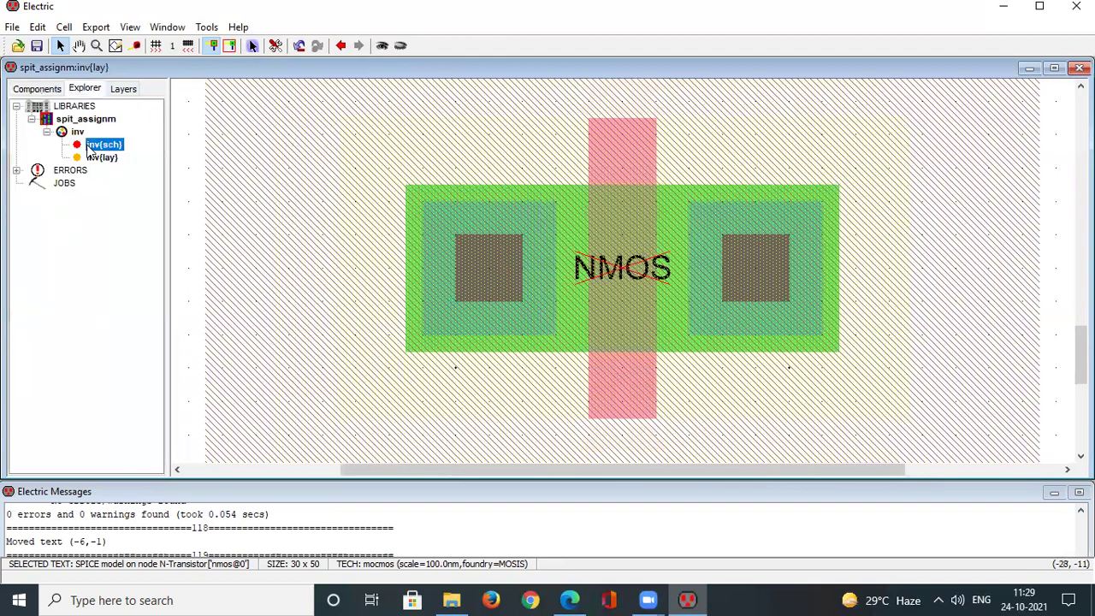
double_click(90, 145)
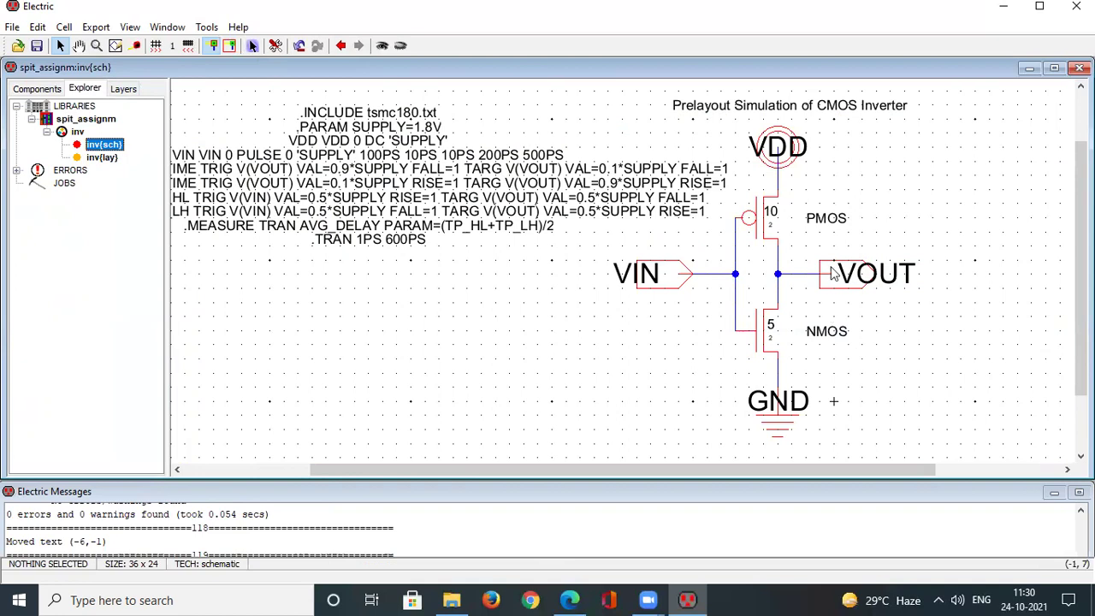
double_click(100, 157)
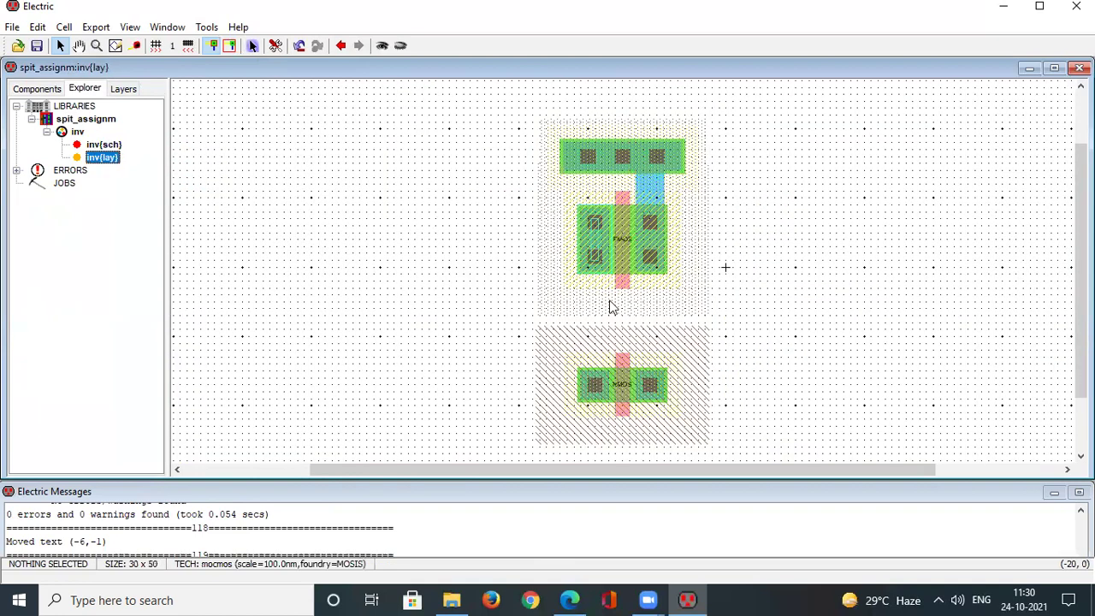
- Place a Metal-1-P-Well contact centred below the N-transistor at about X -15, Y -31
ctrl+scroll(697, 383, up, 3)
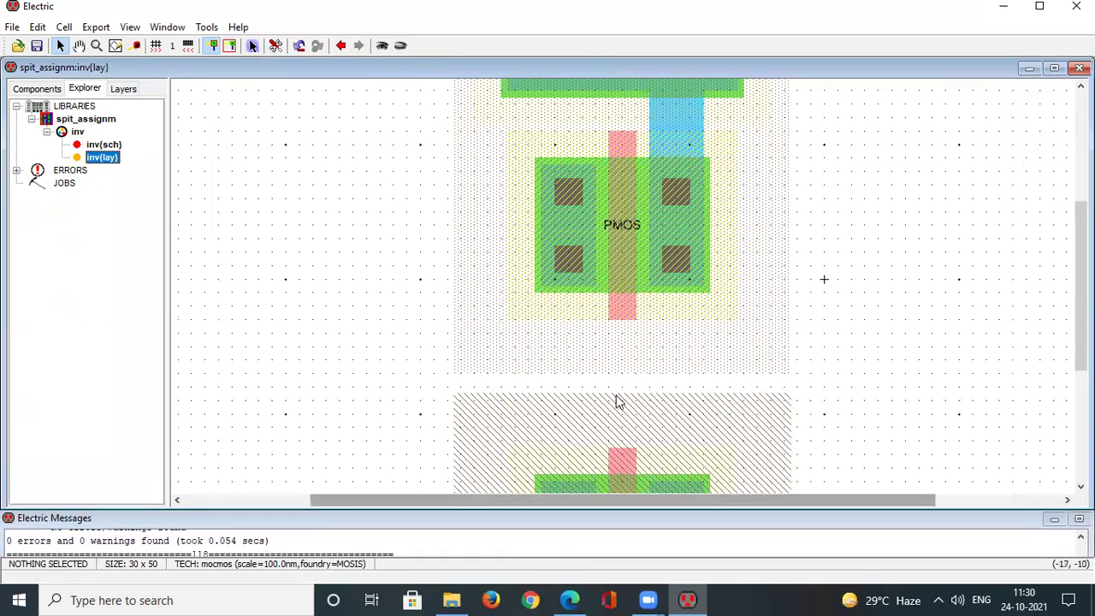
scroll(620, 402, down, 3)
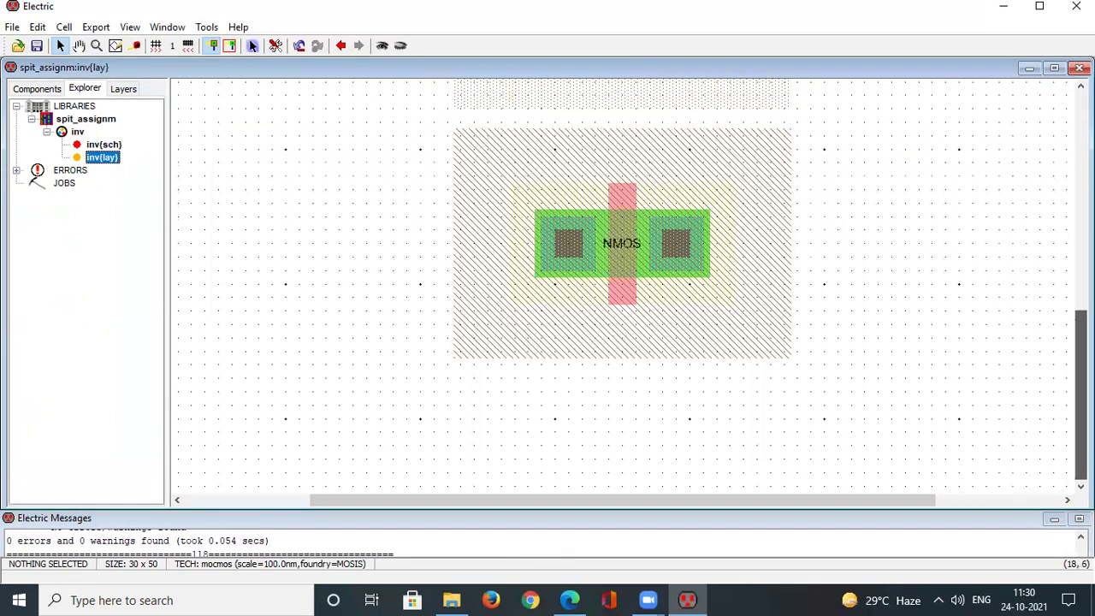
ctrl+scroll(627, 247, up, 2)
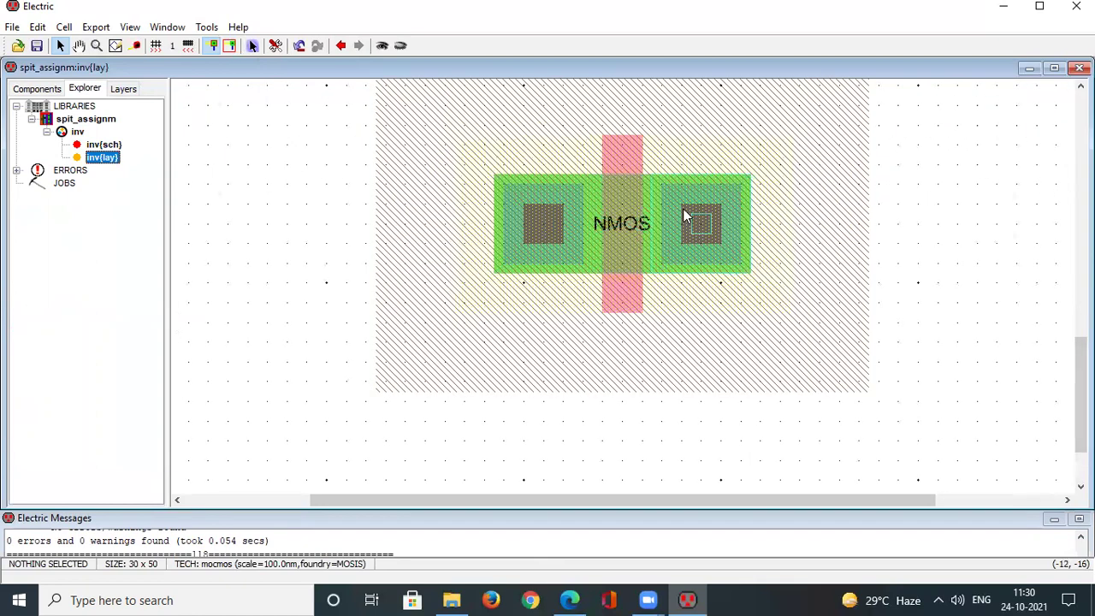
drag(1081, 393, 1082, 419)
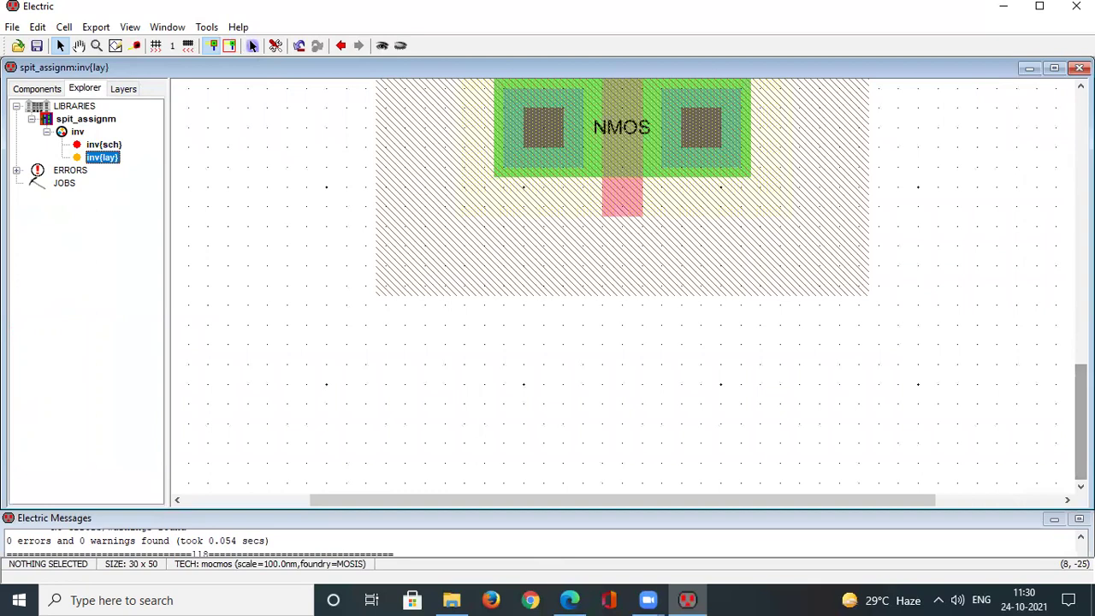
click(58, 92)
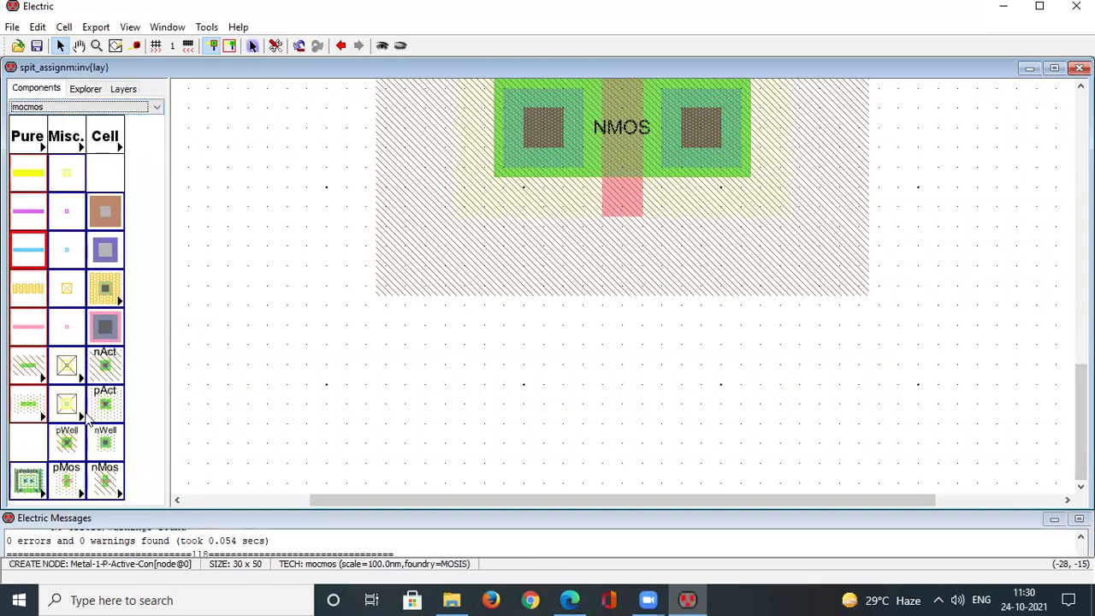
click(73, 438)
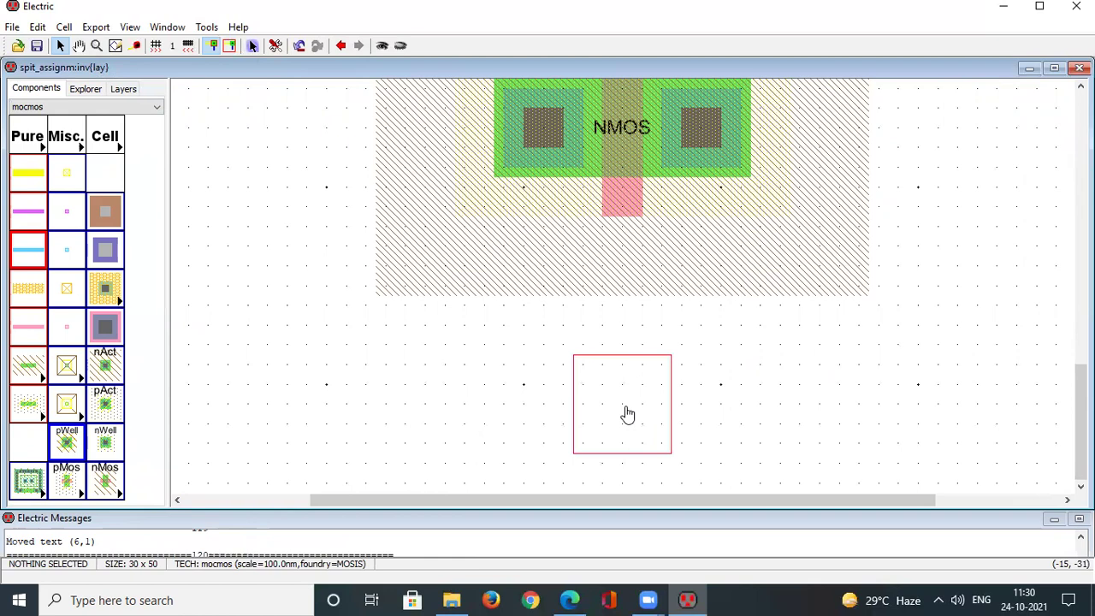
click(625, 409)
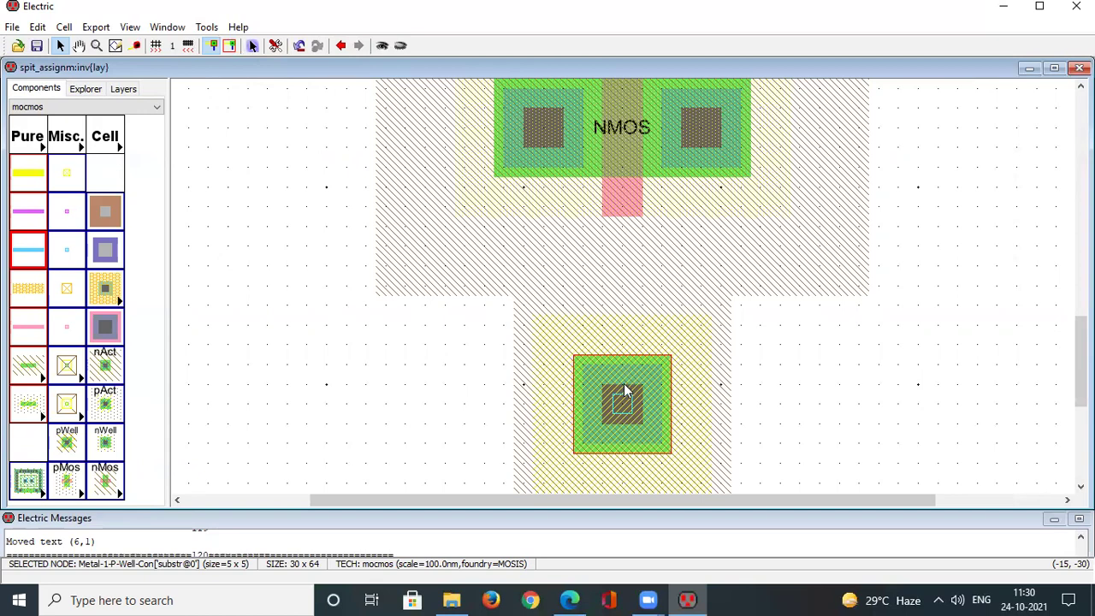
- Set the P-Well contact's X size to 18
double_click(624, 383)
click(177, 116)
key(BackSpace)
text(18)
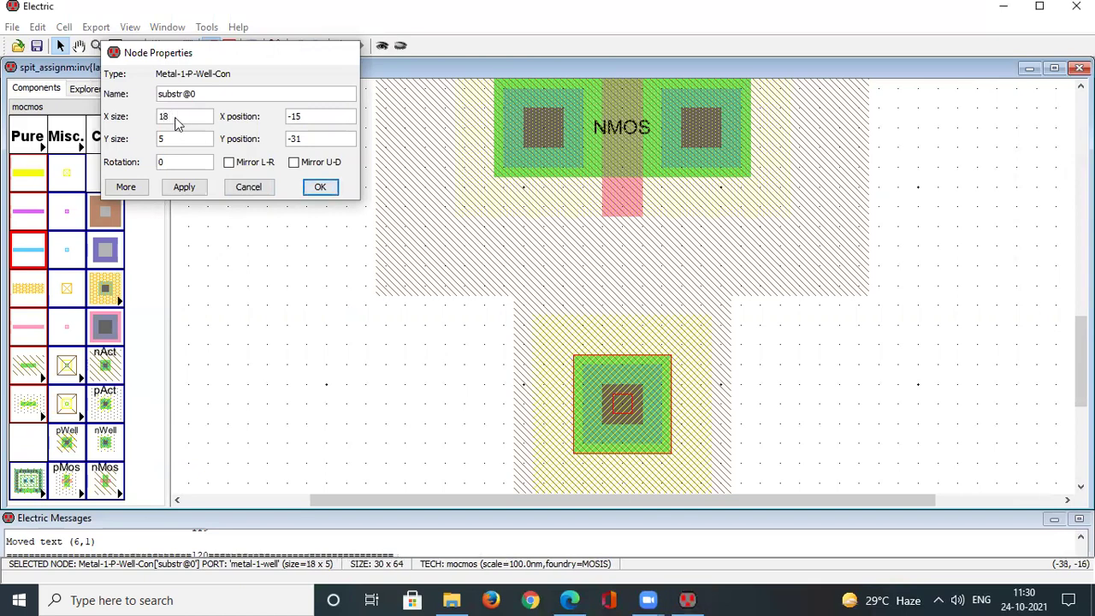
key(Return)
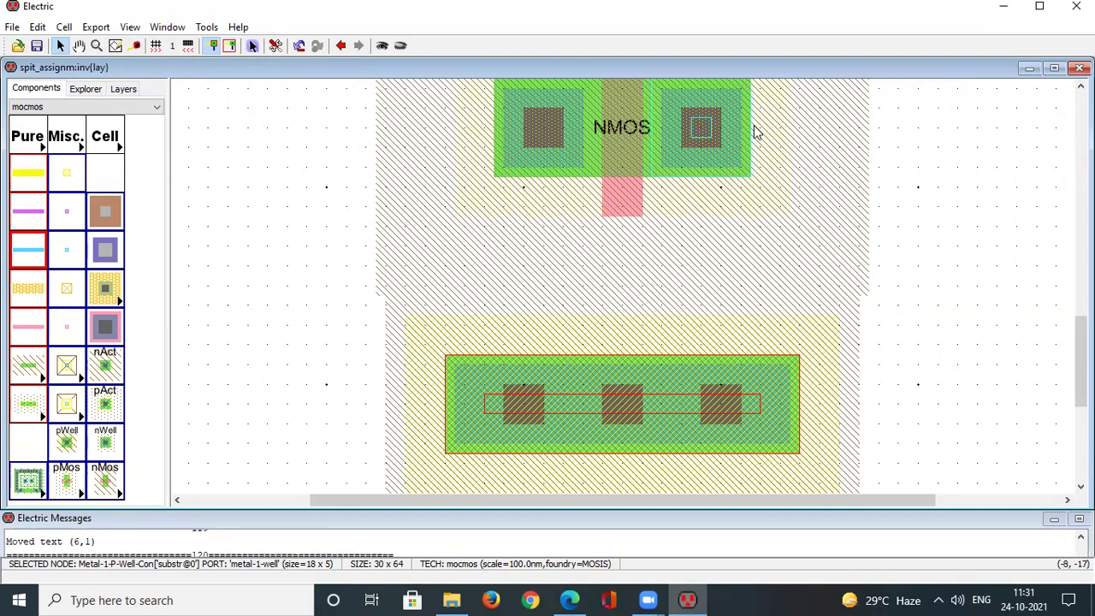
- Wire the N-transistor's right N-active contact down to the P-Well contact in Metal-1 and run a hierarchical DRC check
ctrl+scroll(764, 248, down, 1)
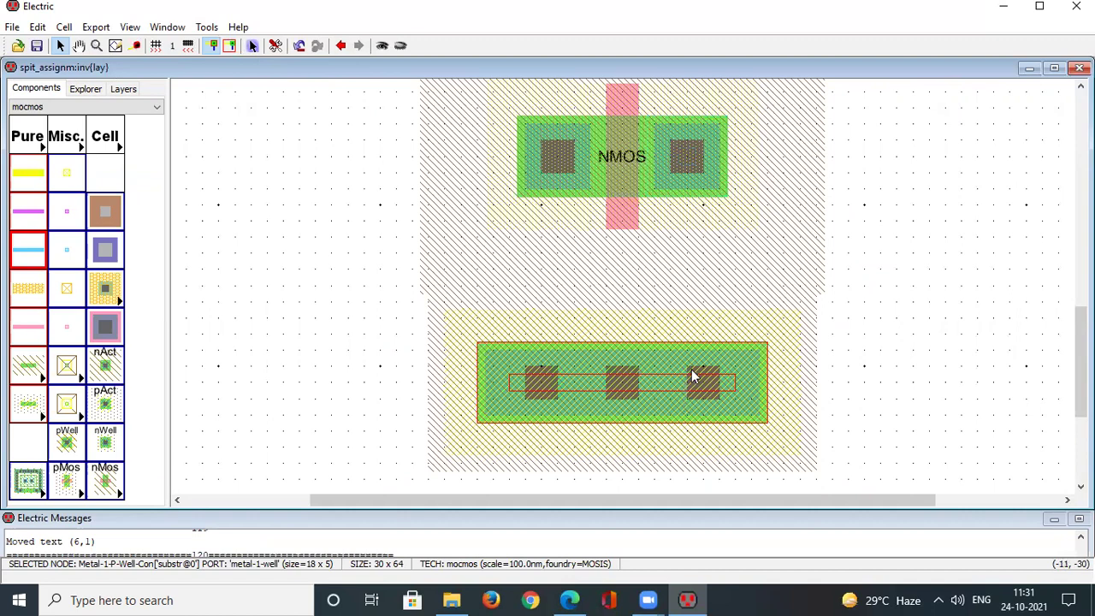
click(684, 180)
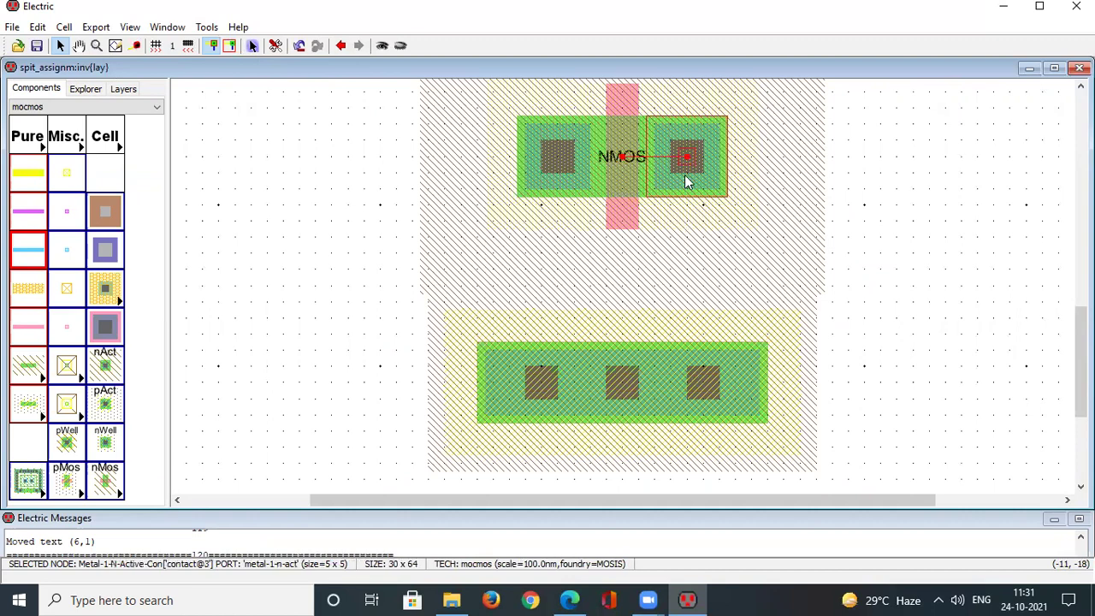
right_click(695, 367)
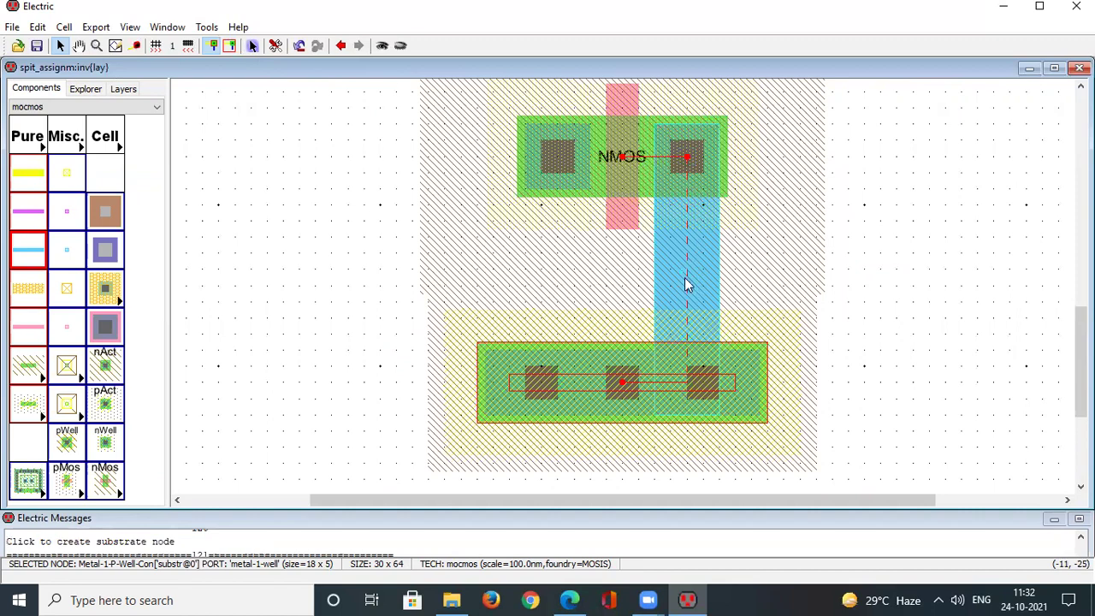
click(205, 26)
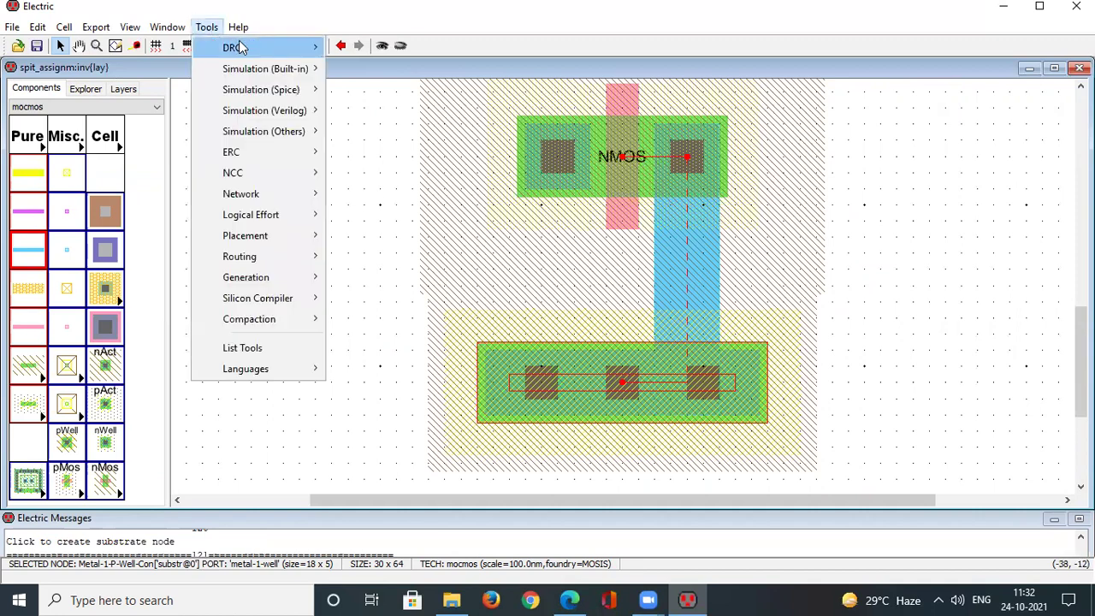
click(330, 48)
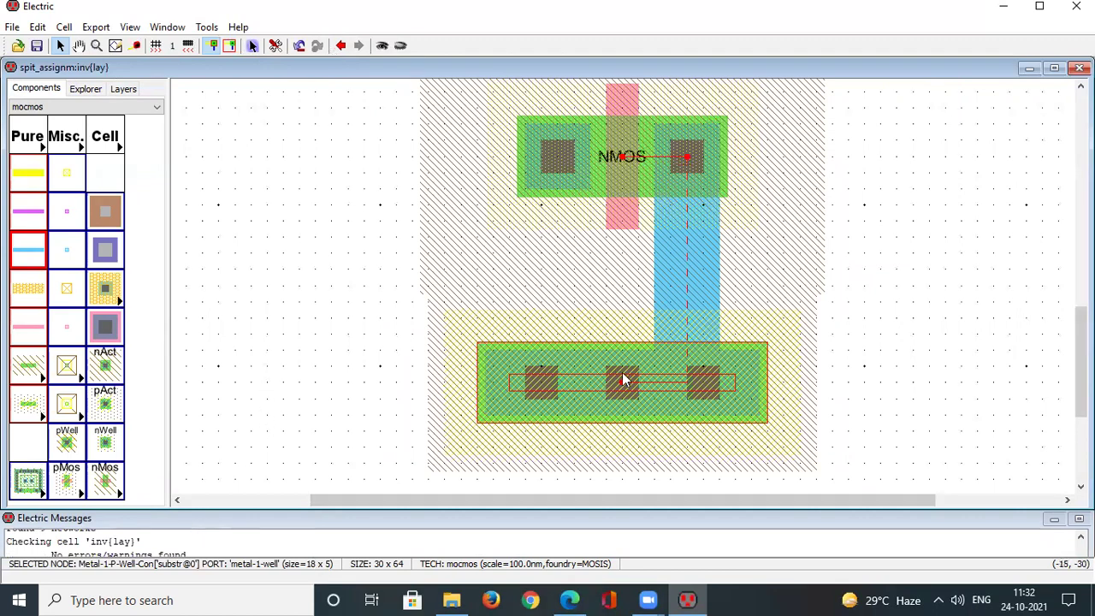
- Move the P-Well contact 4 units up towards the N-transistor and rerun the hierarchical DRC check
key(Up)
key(Up)
key(Up)
key(Up)
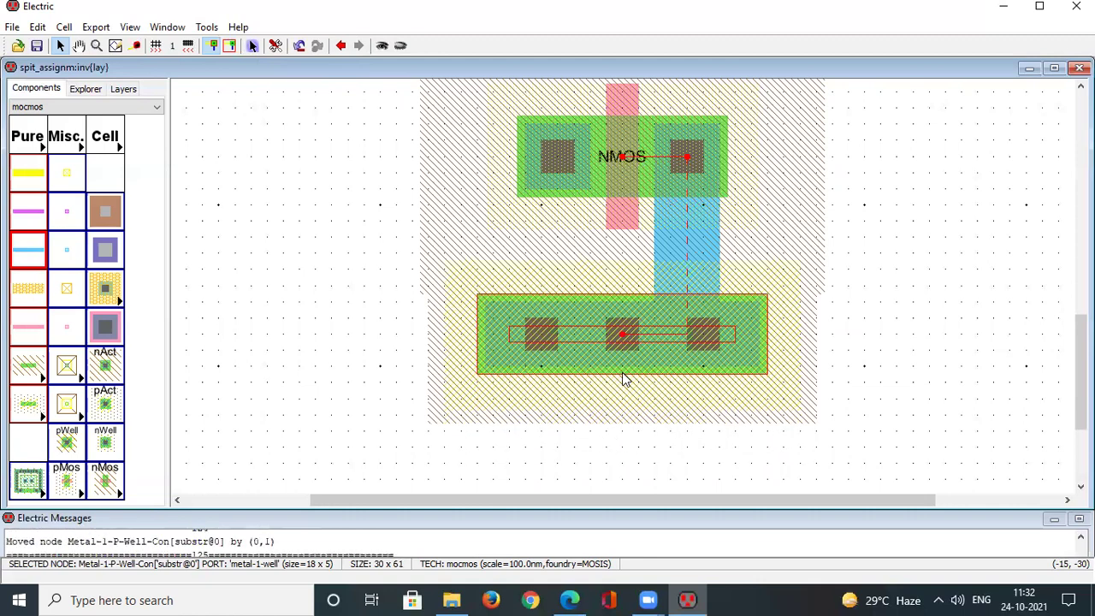
click(206, 26)
mouse_move(244, 49)
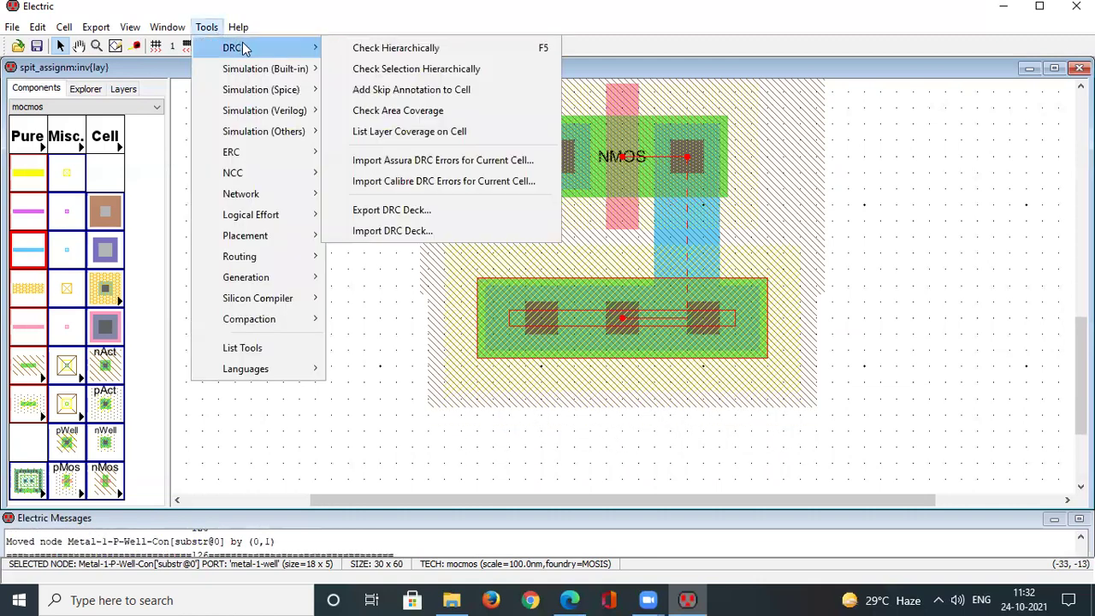
click(338, 48)
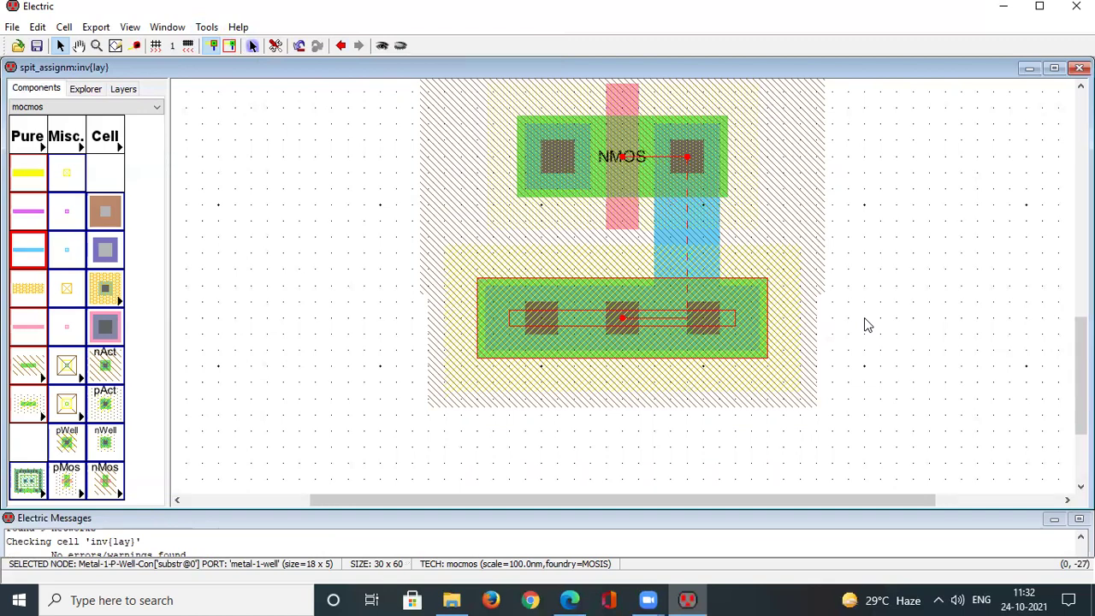
- Fit the whole inverter layout in view and examine the gap between the PMOS and NMOS polysilicon gates
drag(1082, 377, 1082, 356)
ctrl+scroll(851, 191, down, 2)
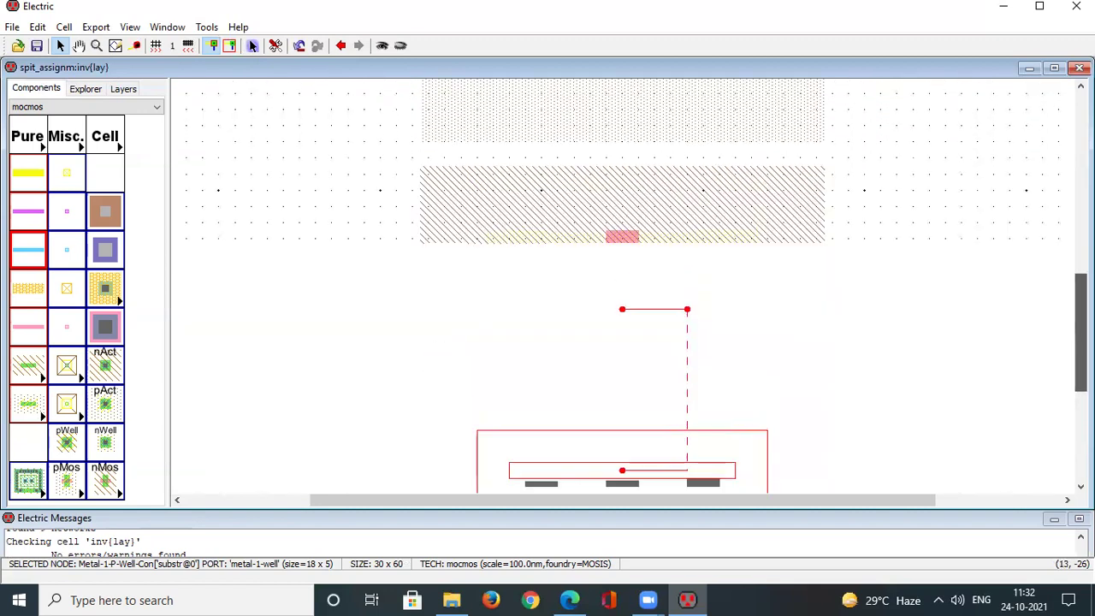
ctrl+scroll(850, 191, up, 1)
ctrl+scroll(850, 191, down, 1)
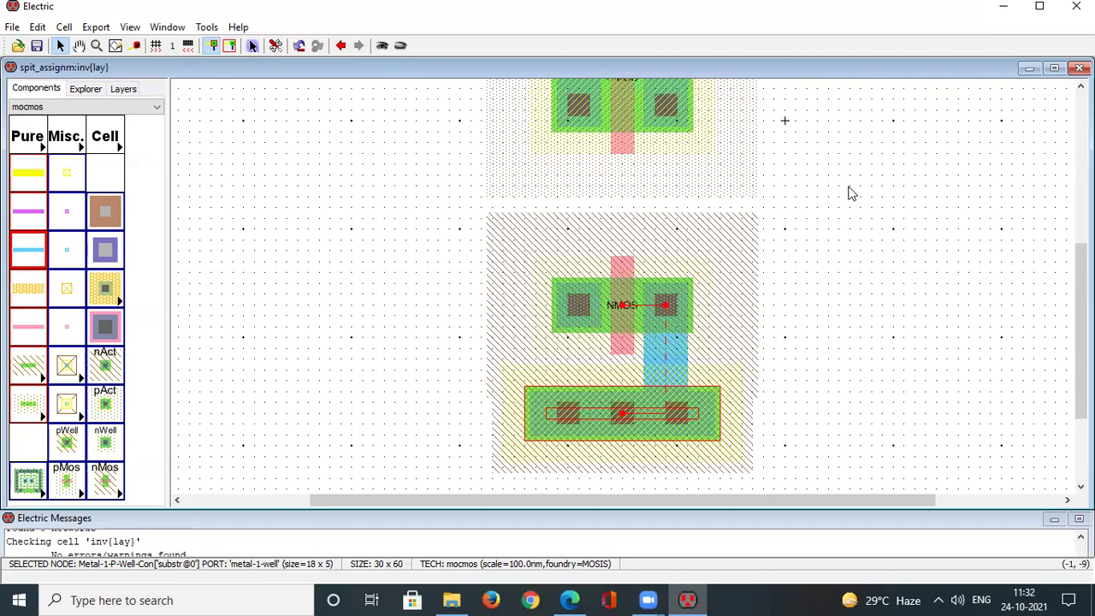
ctrl+scroll(780, 264, down, 1)
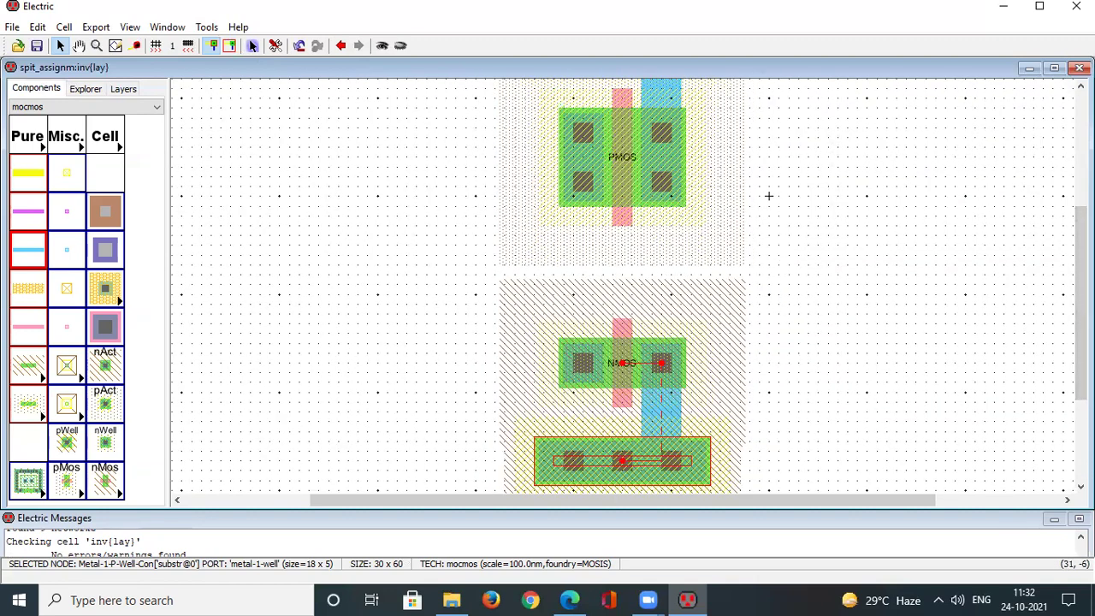
scroll(1052, 249, up, 1)
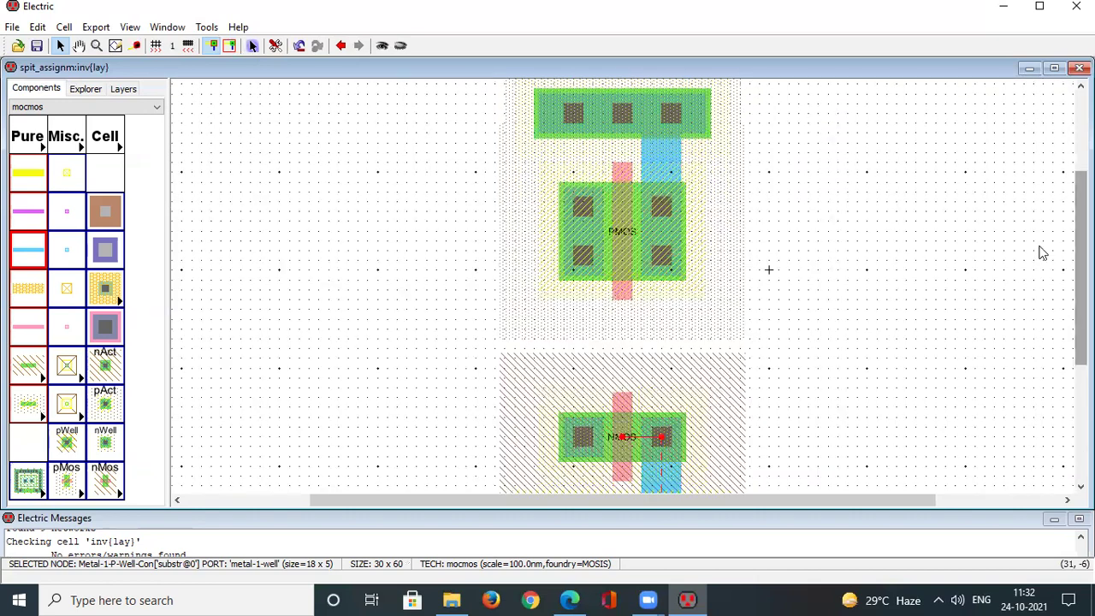
click(164, 26)
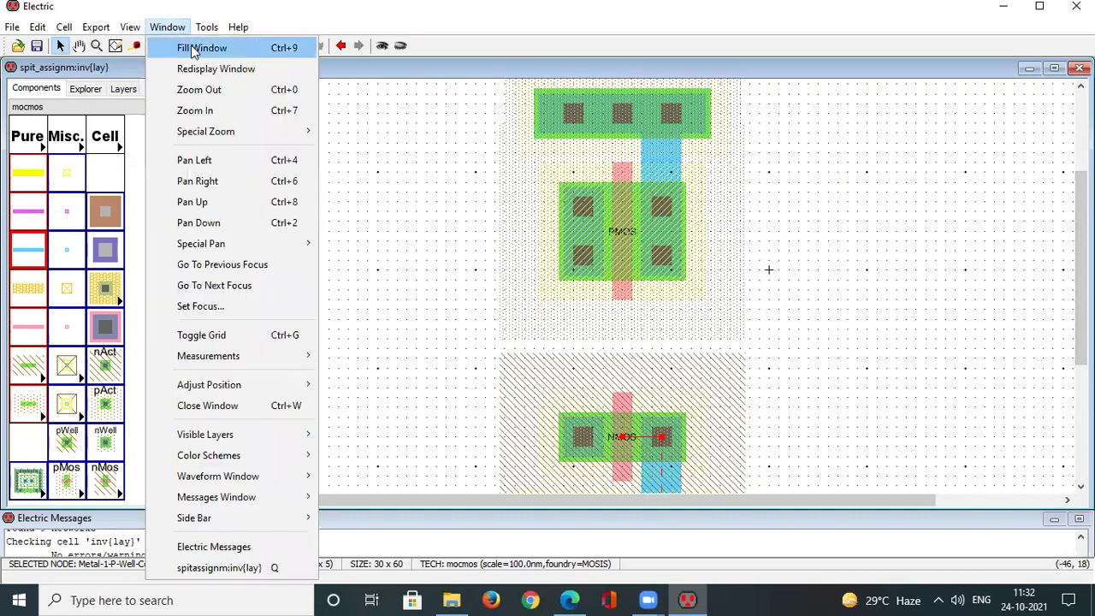
click(192, 47)
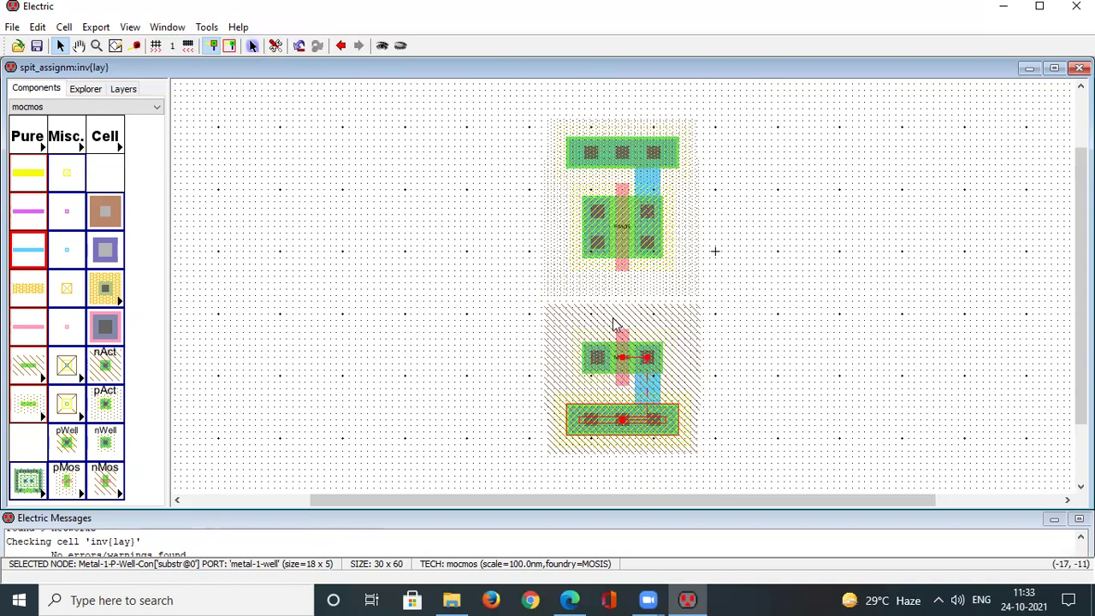
click(802, 333)
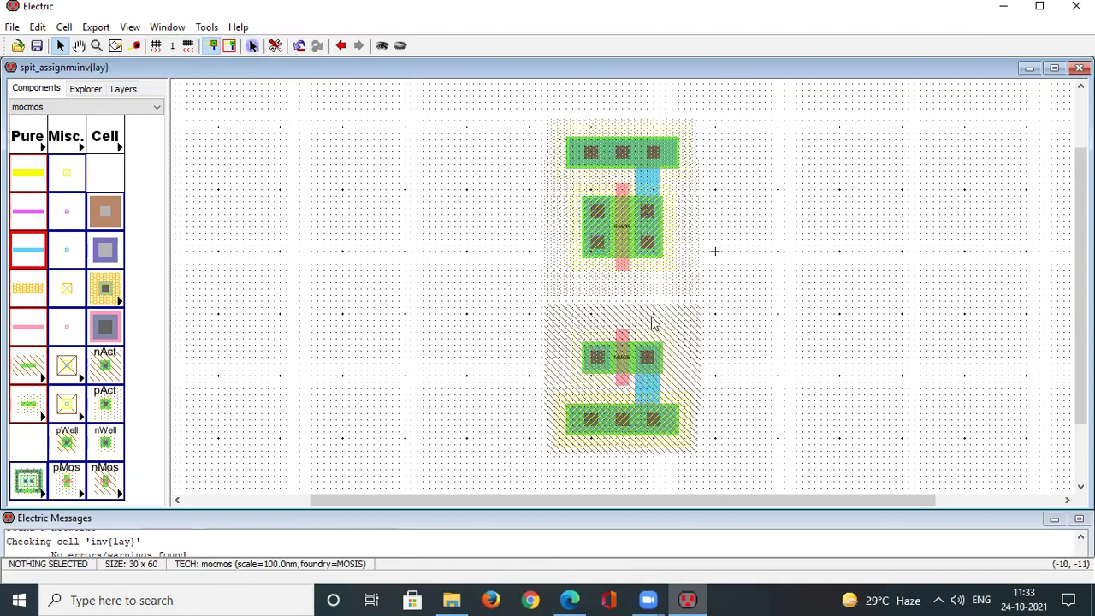
ctrl+scroll(780, 296, up, 2)
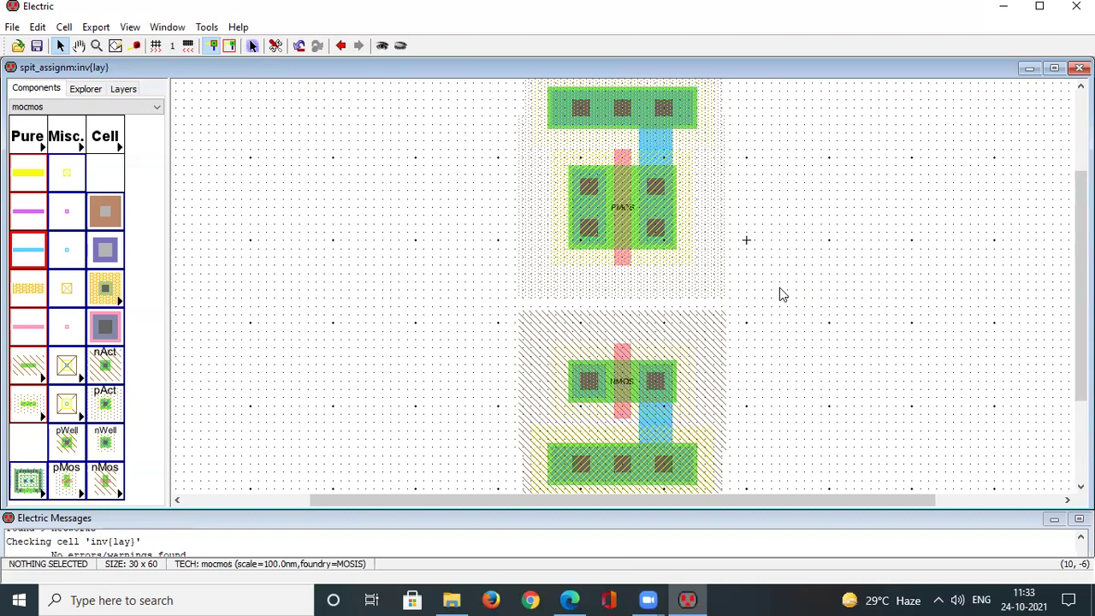
ctrl+scroll(780, 295, up, 1)
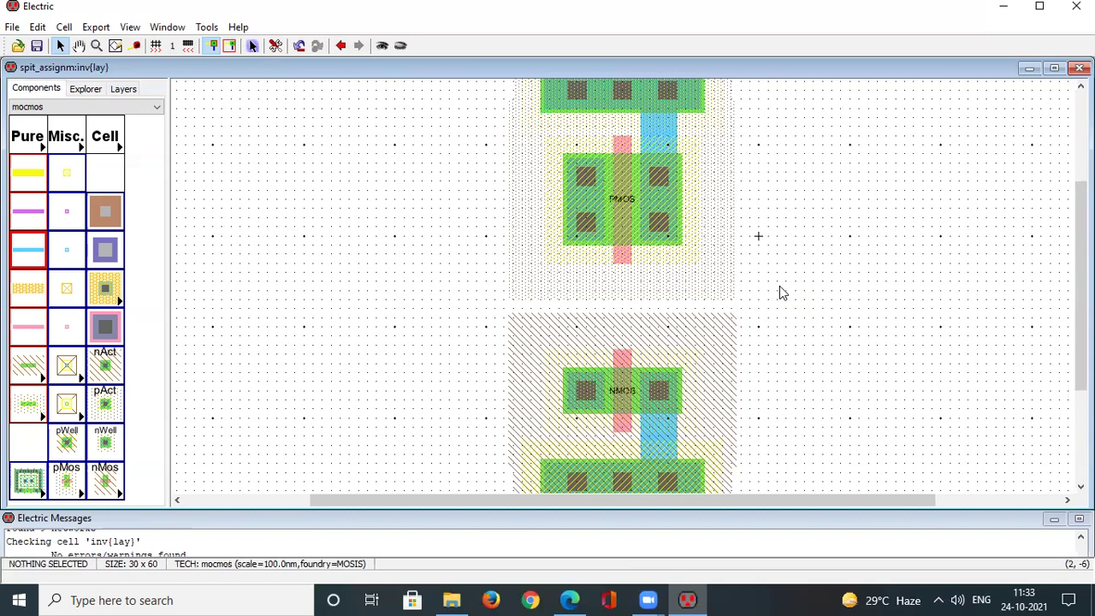
ctrl+scroll(779, 294, up, 2)
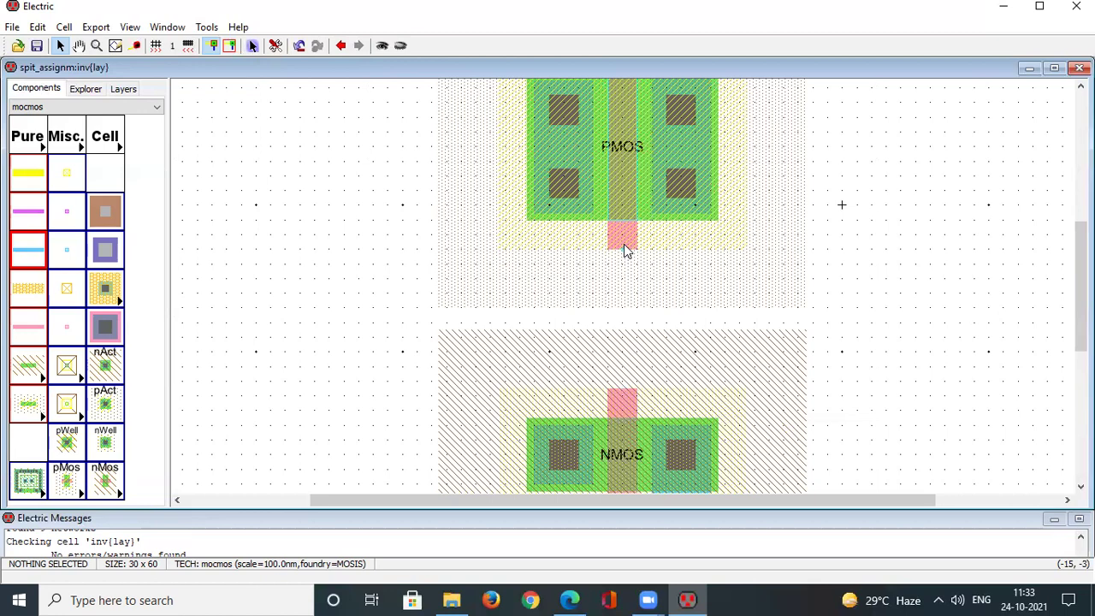
- Move the whole NMOS group with its P-Well contact 2 units up towards the PMOS and run a hierarchical DRC check
ctrl+scroll(624, 248, down, 3)
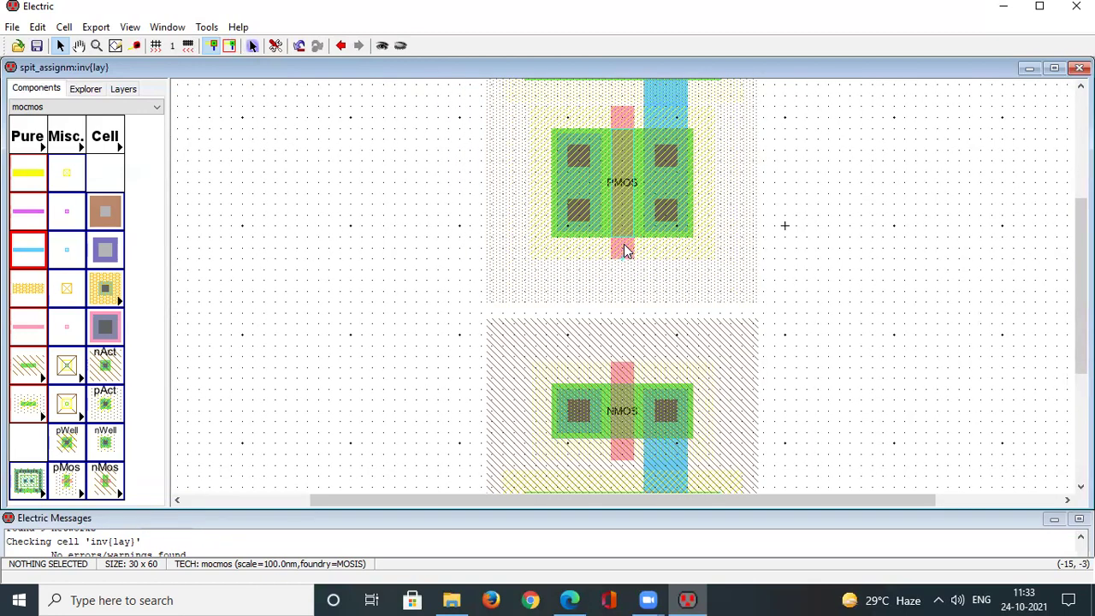
drag(538, 299, 779, 438)
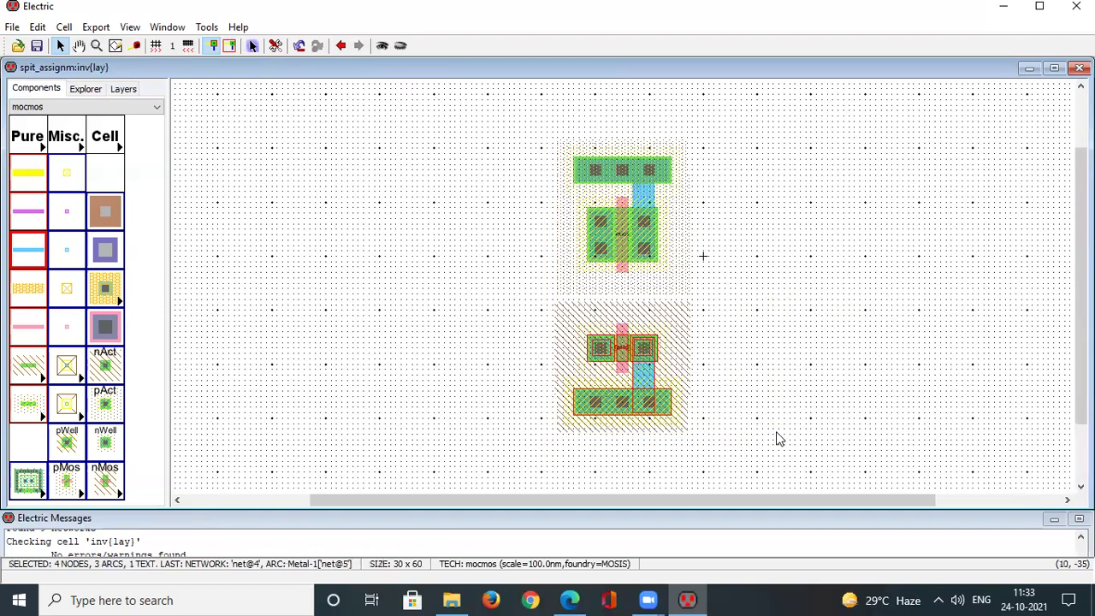
key(Up)
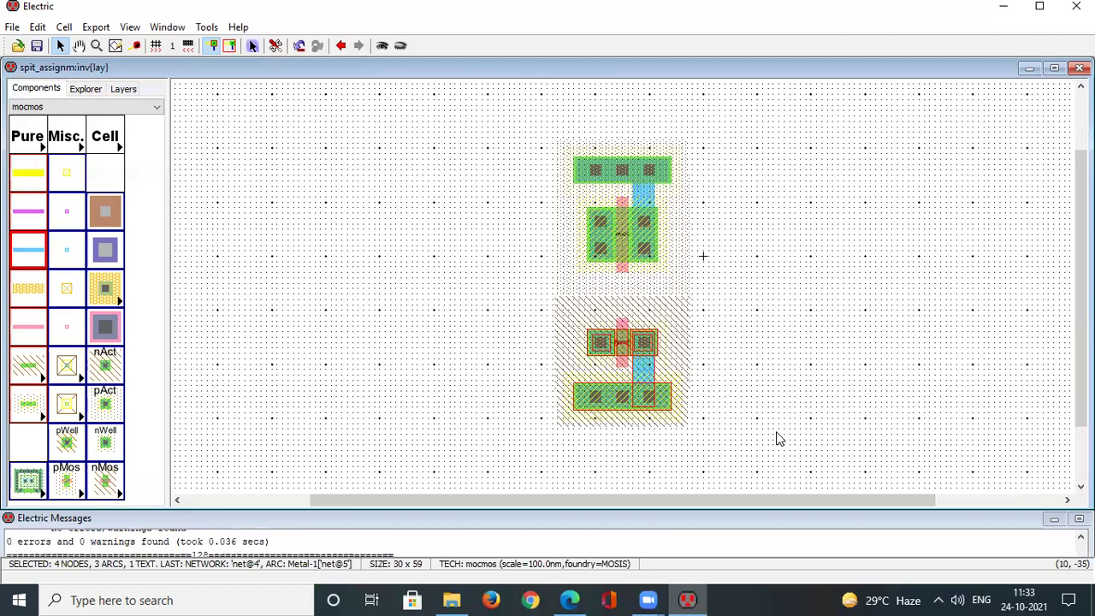
key(Up)
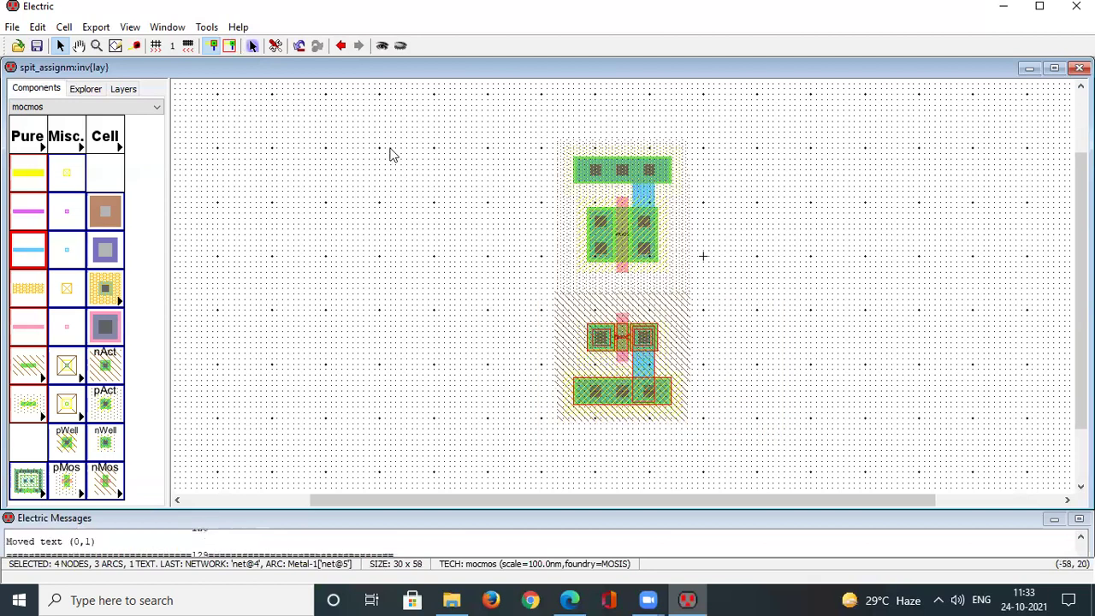
click(207, 28)
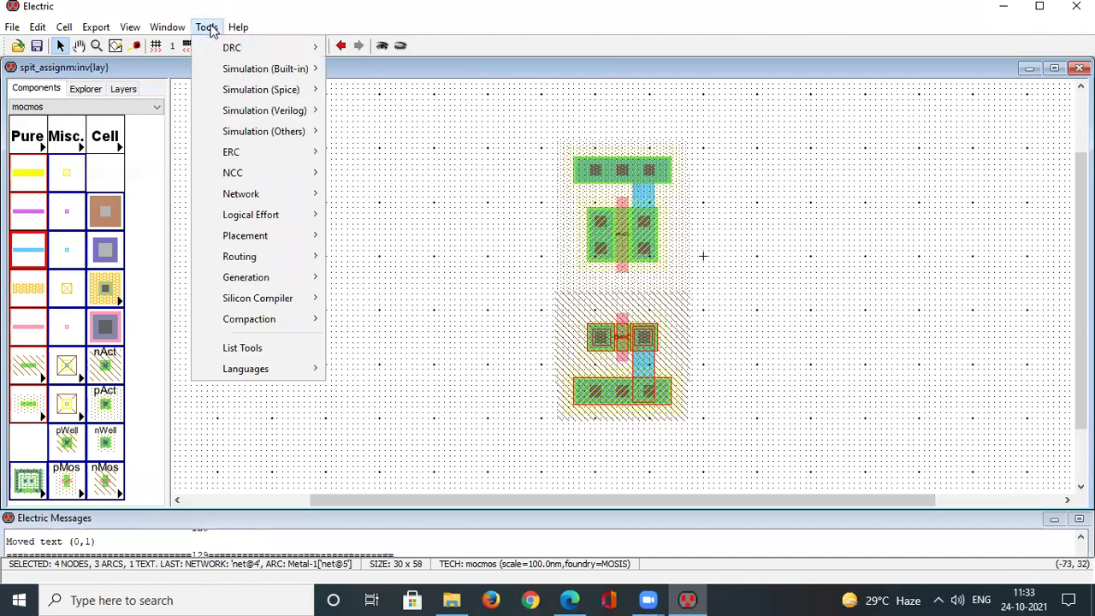
mouse_move(229, 49)
click(355, 47)
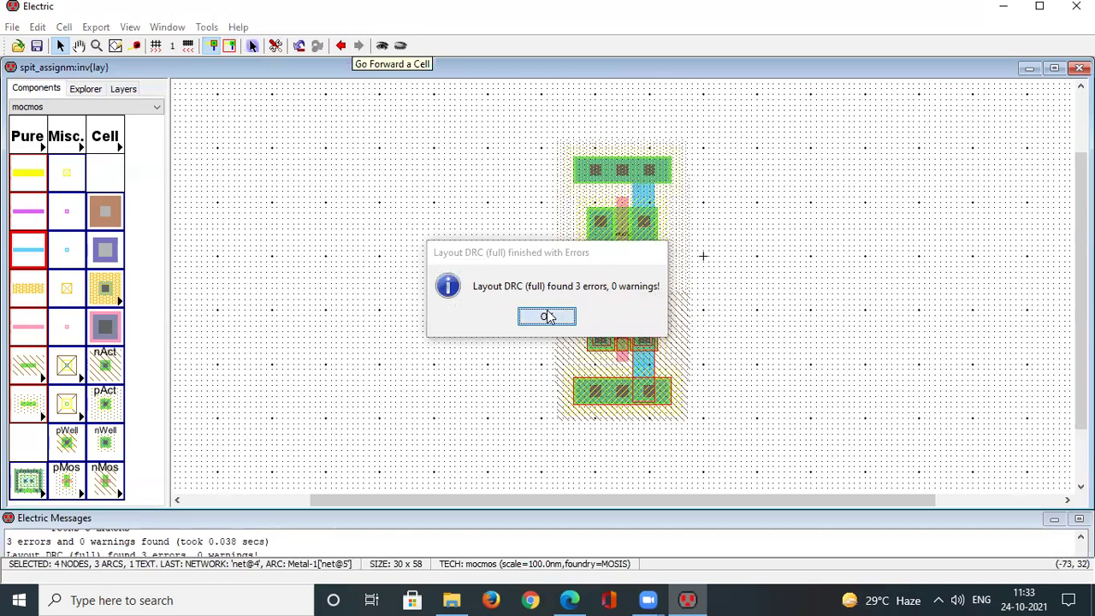
click(548, 317)
click(542, 293)
- Move the NMOS group back down 1 unit and rerun the hierarchical DRC check
drag(693, 434, 693, 434)
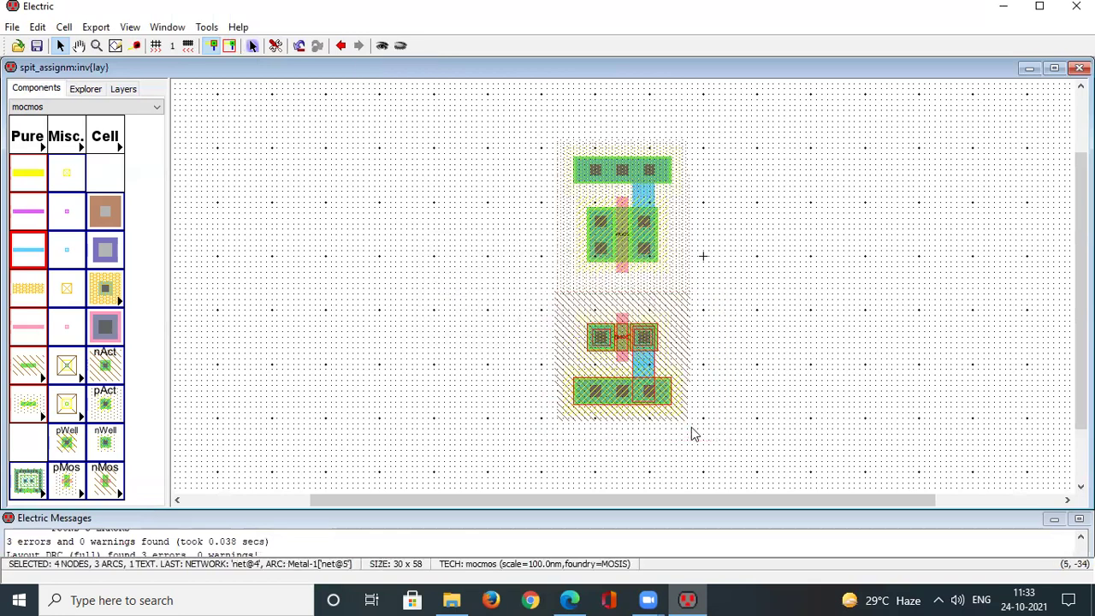
key(Down)
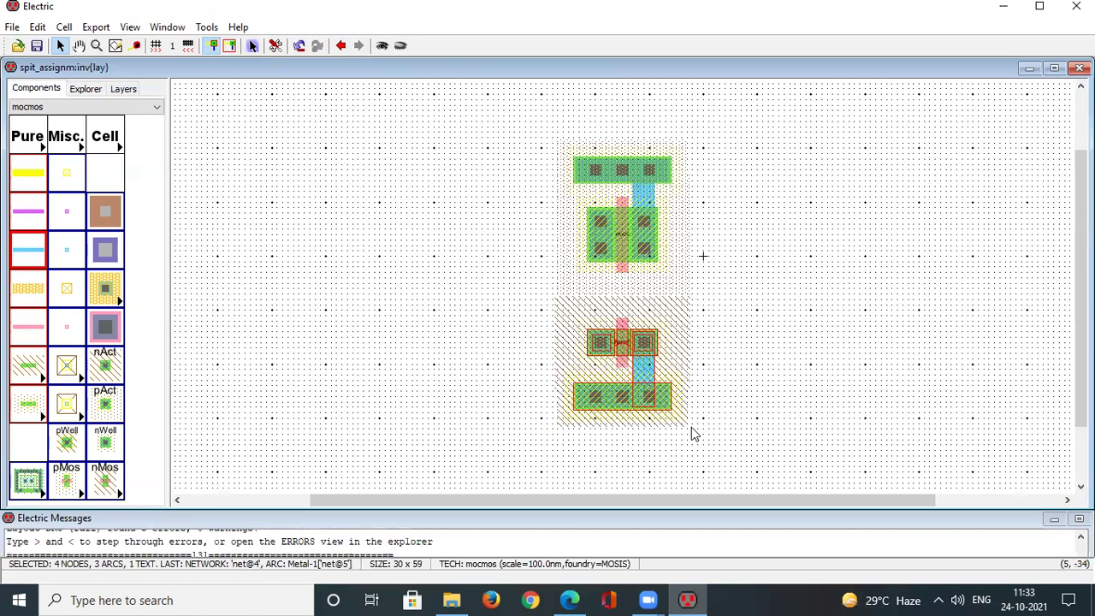
click(207, 26)
mouse_move(230, 53)
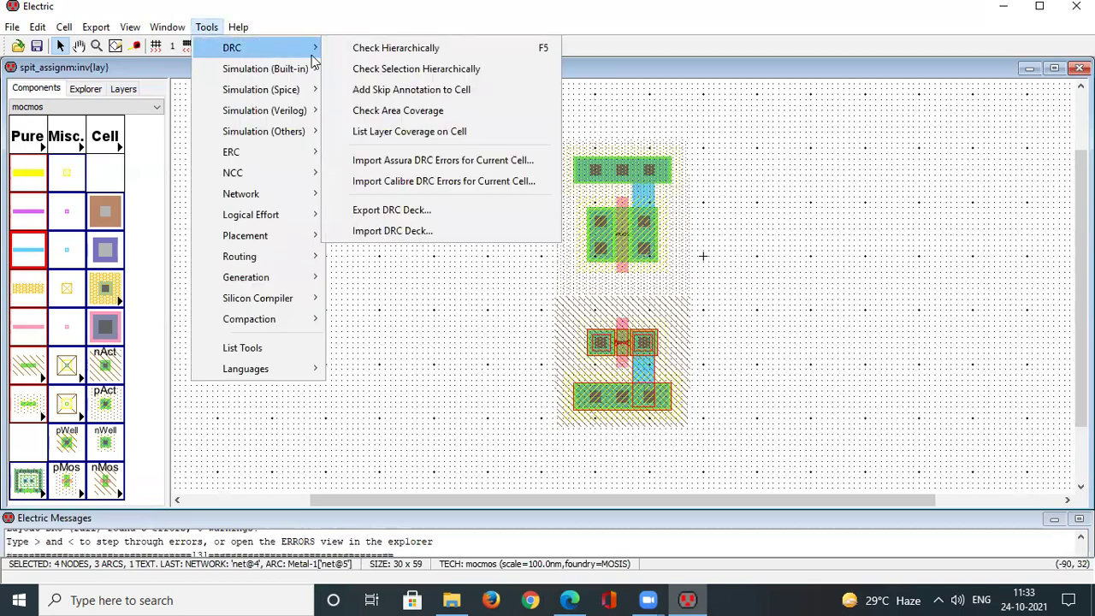
click(355, 49)
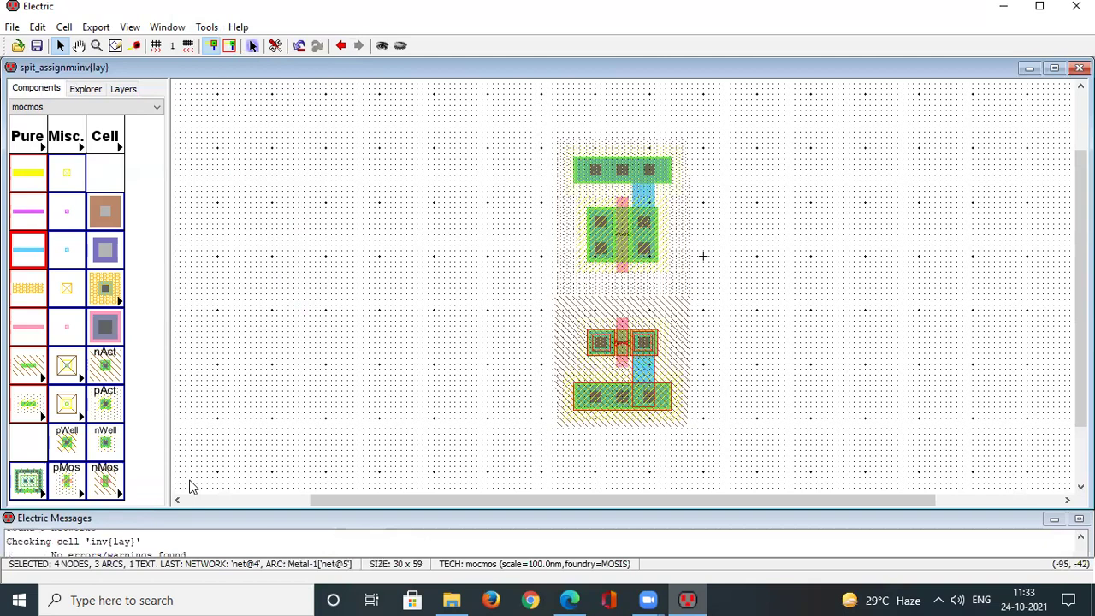
- Wire the P-transistor's lower gate end to the N-transistor's upper gate end in Polysilicon-1
ctrl+scroll(621, 387, up, 2)
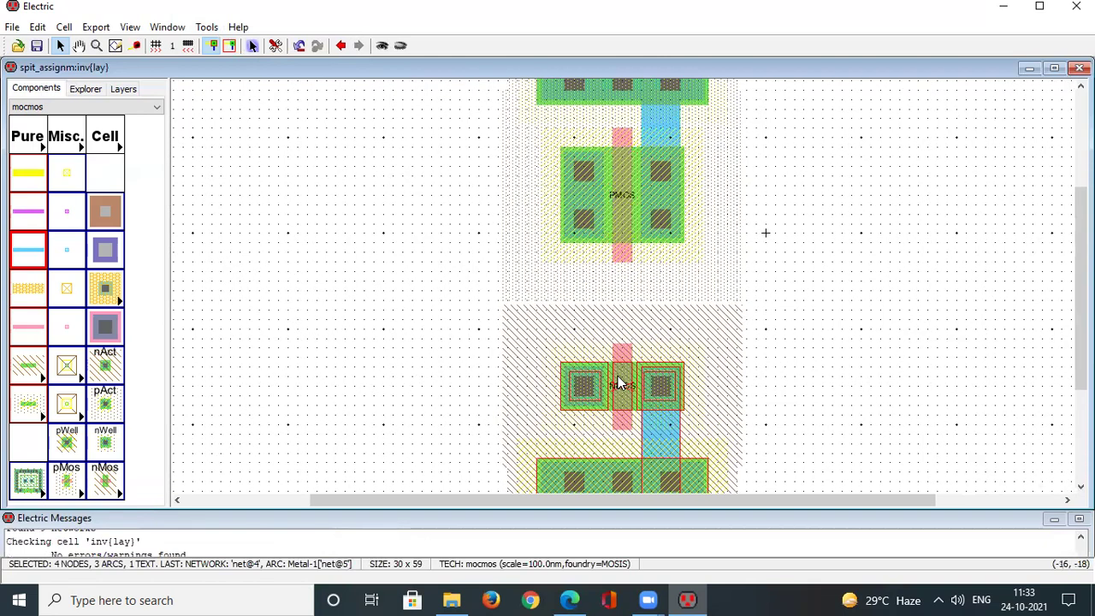
ctrl+scroll(621, 386, up, 2)
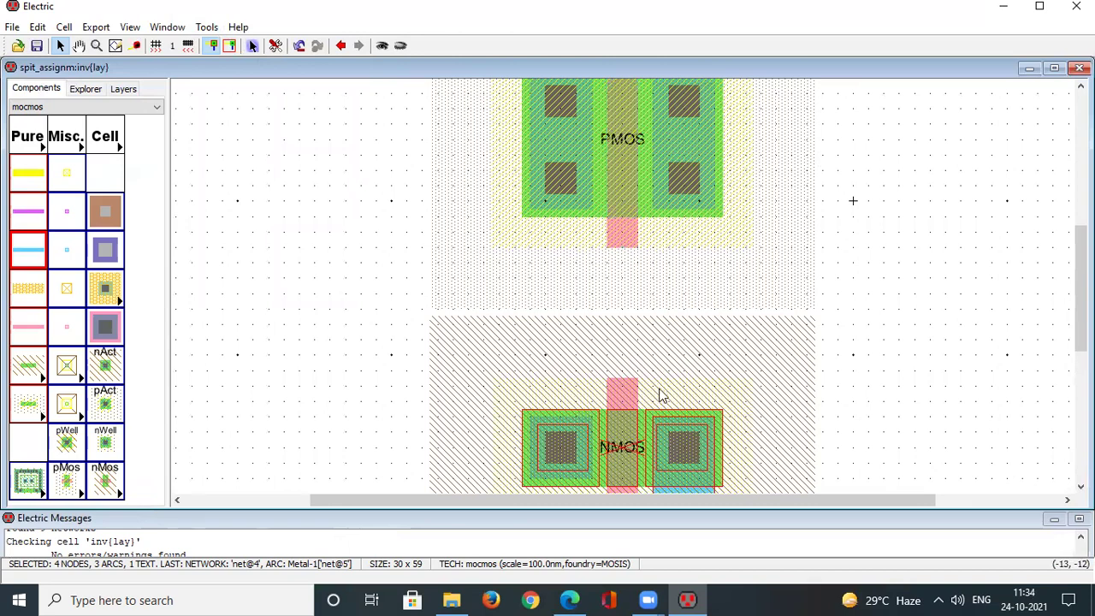
click(629, 240)
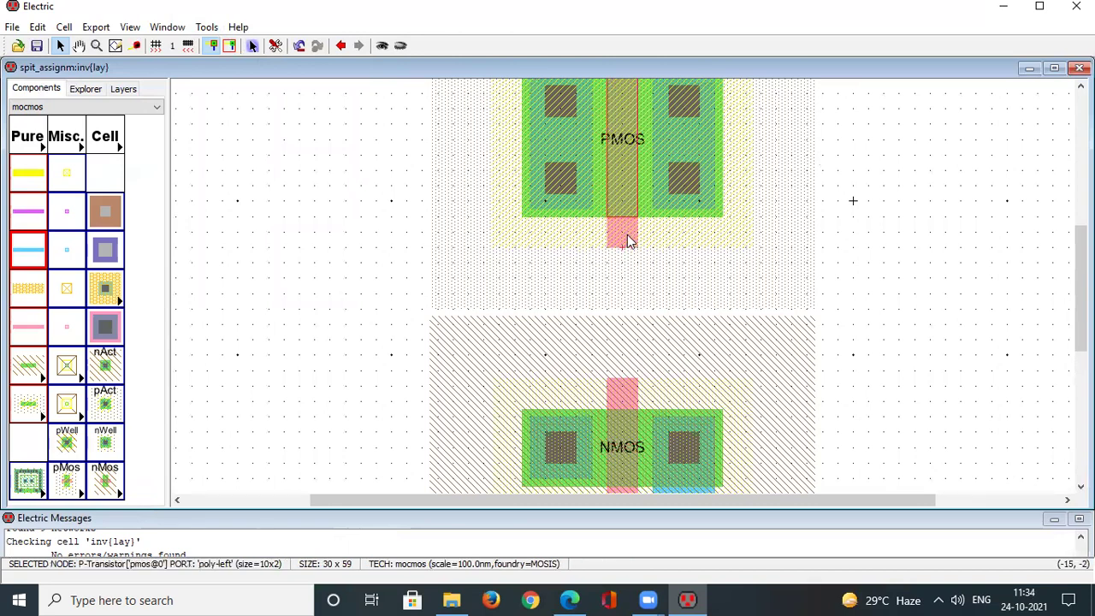
right_click(622, 392)
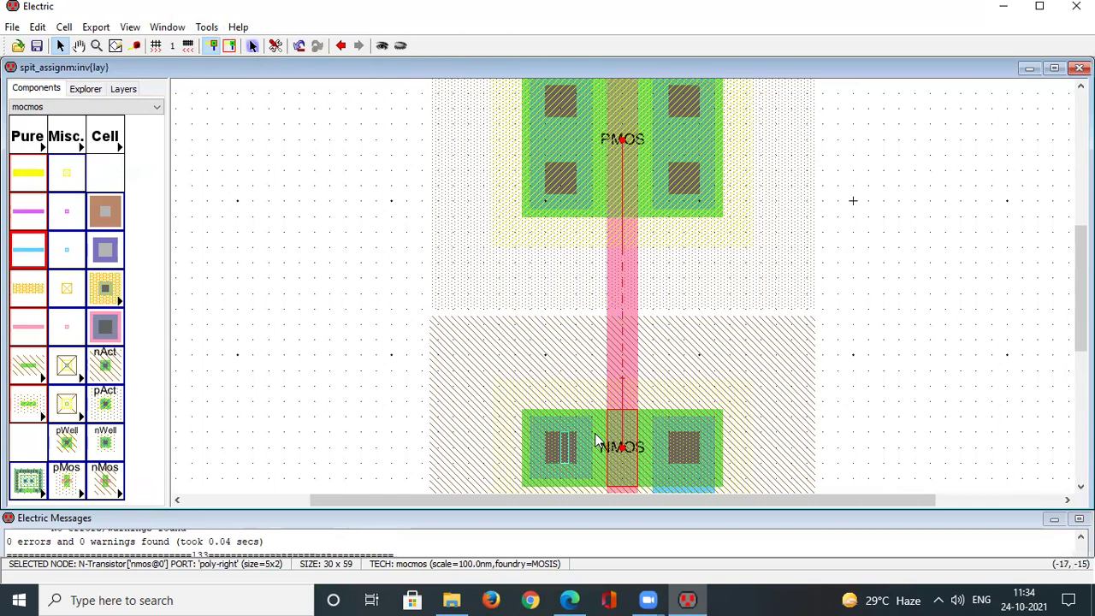
- Place a Metal-1-Polysilicon-1 contact at (0,-7), right of the wells, and wire it to the vertical gate polysilicon
click(103, 328)
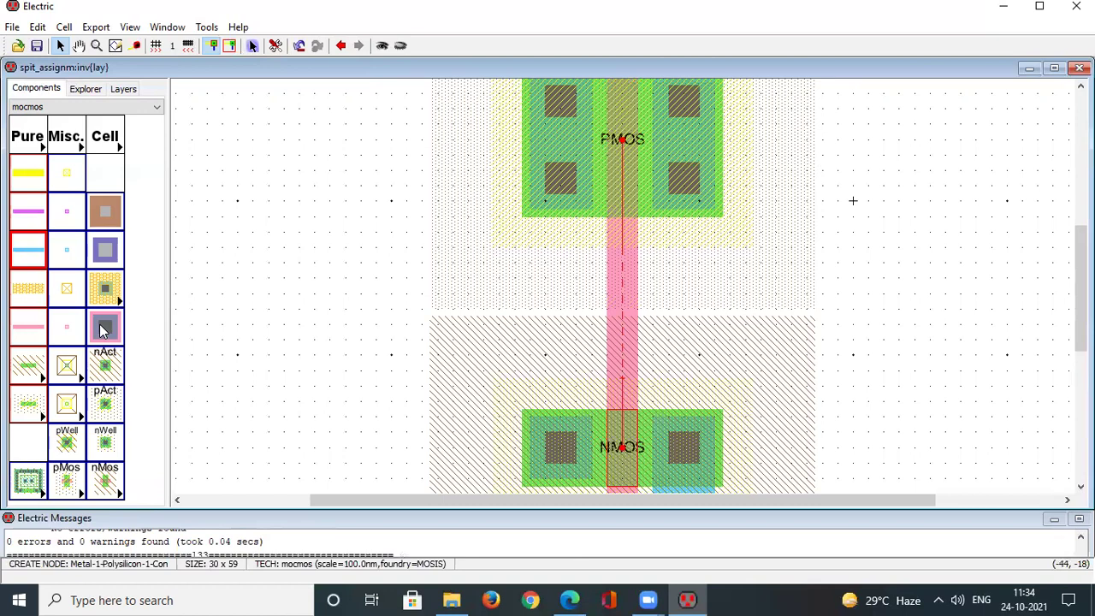
click(101, 330)
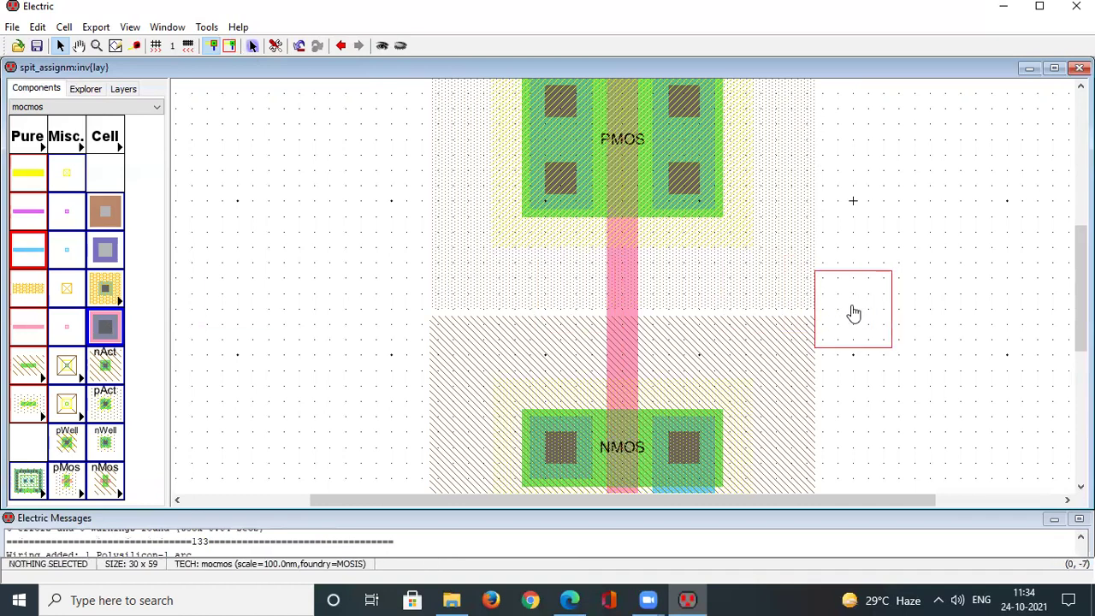
click(854, 313)
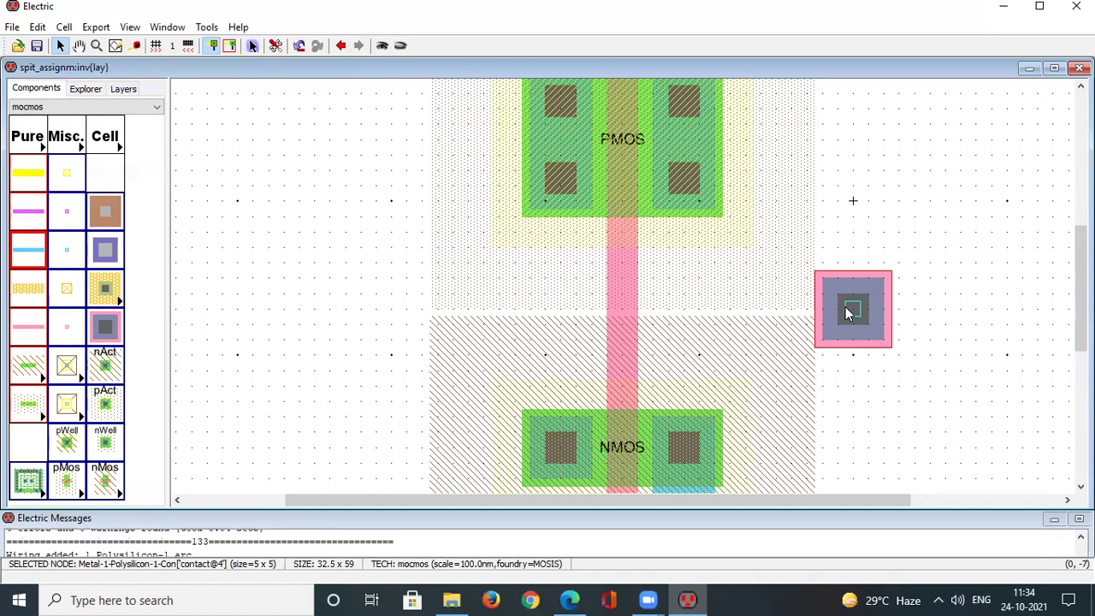
click(847, 313)
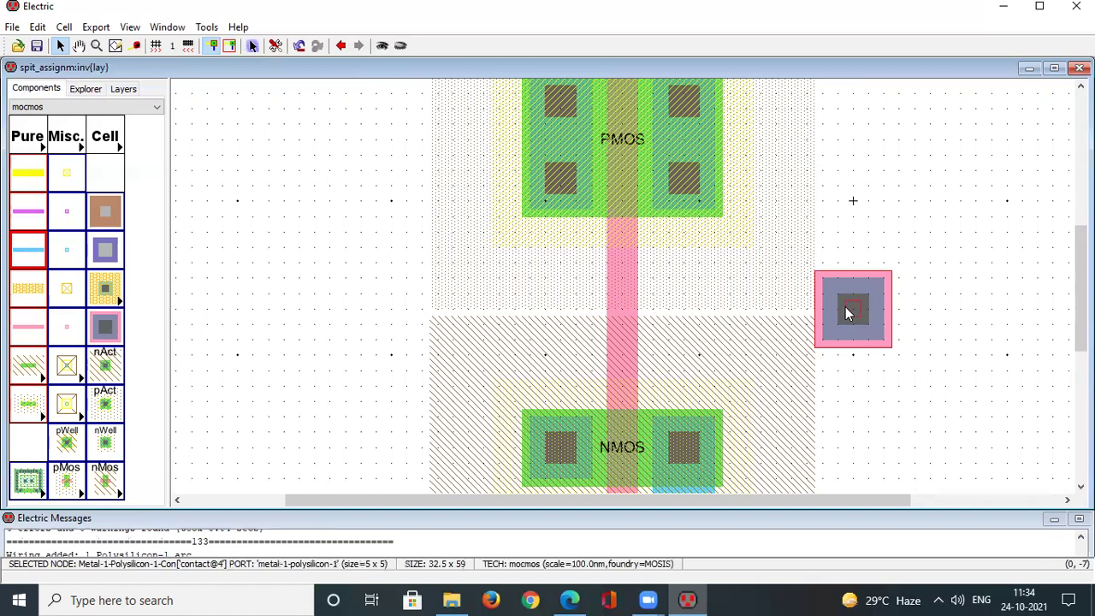
right_click(641, 313)
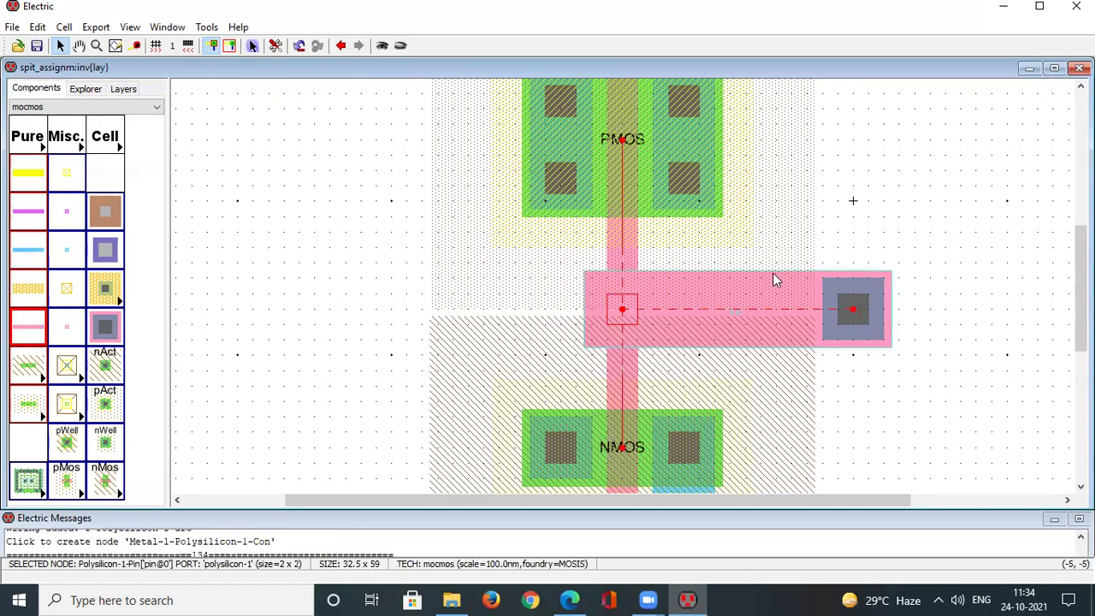
- Set the width of the horizontal Polysilicon-1 arc to 2 and run a hierarchical DRC check
double_click(679, 306)
double_click(138, 134)
text(2)
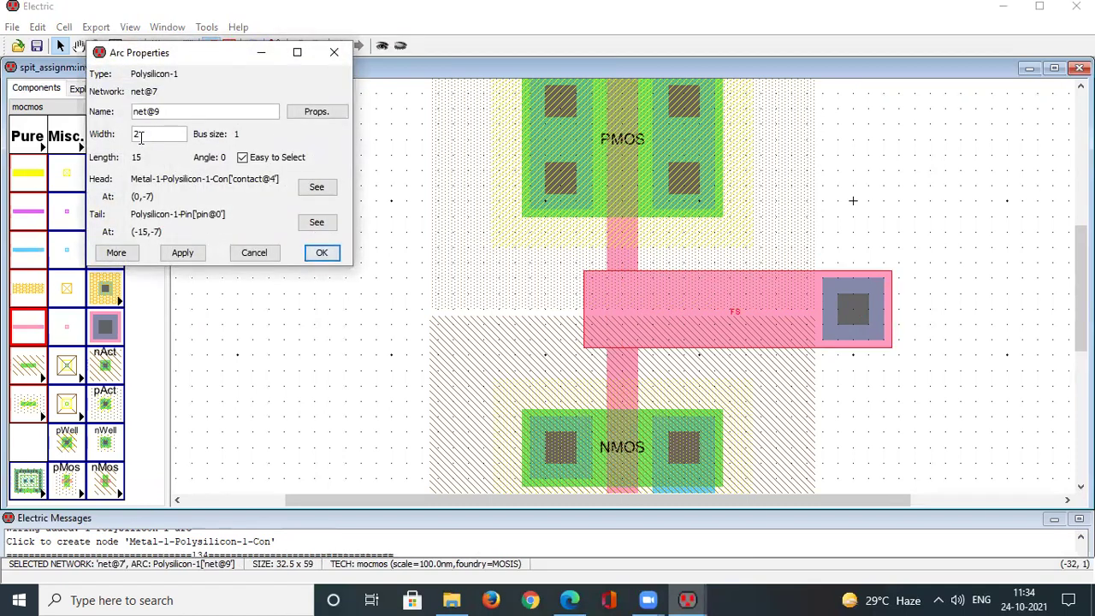
key(Return)
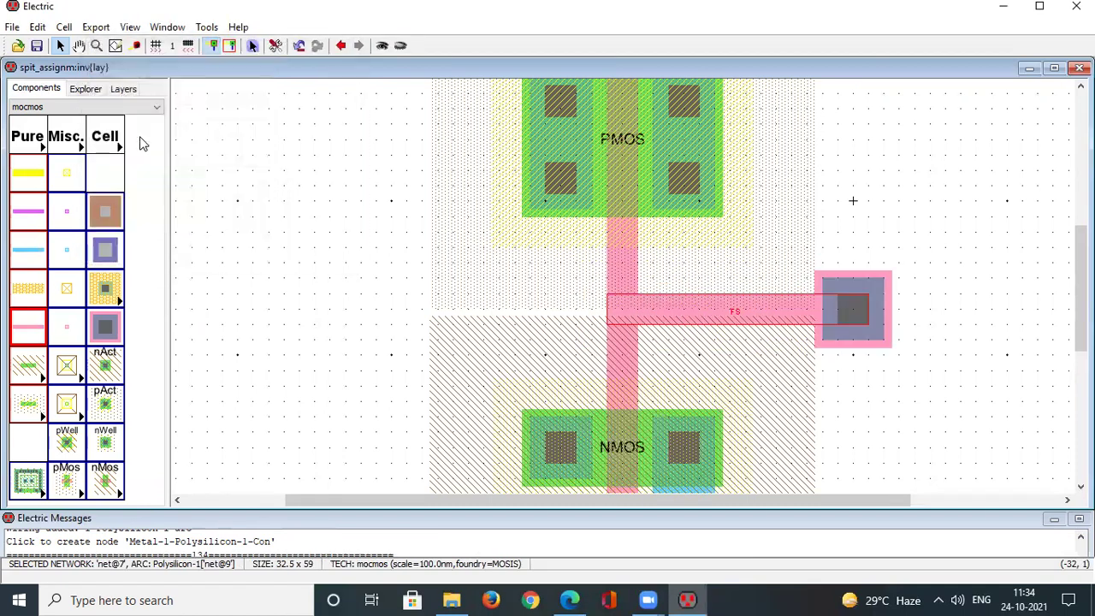
click(874, 396)
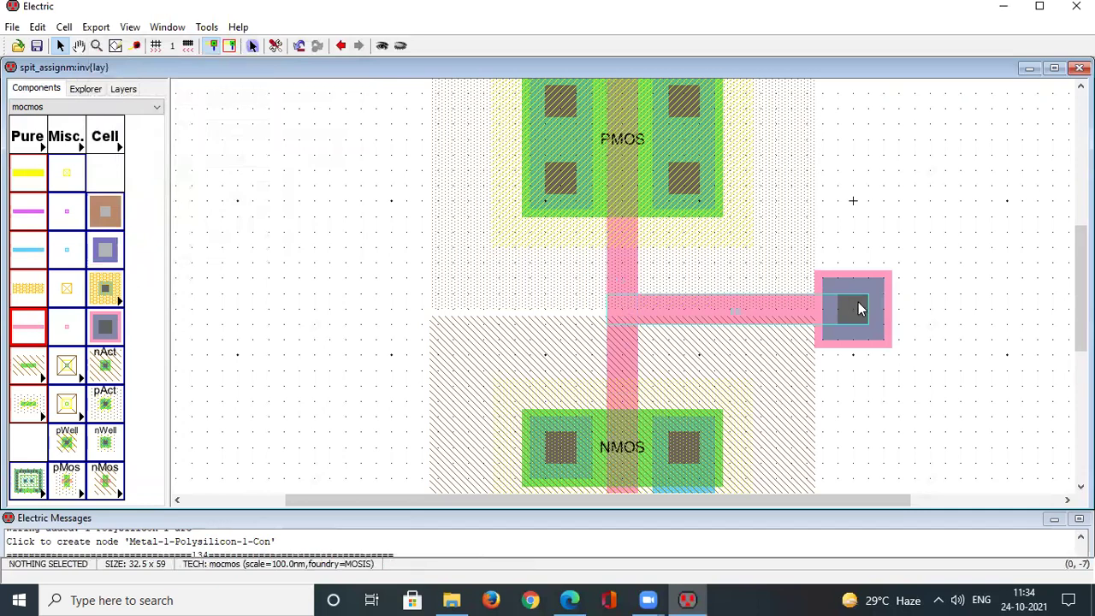
click(207, 27)
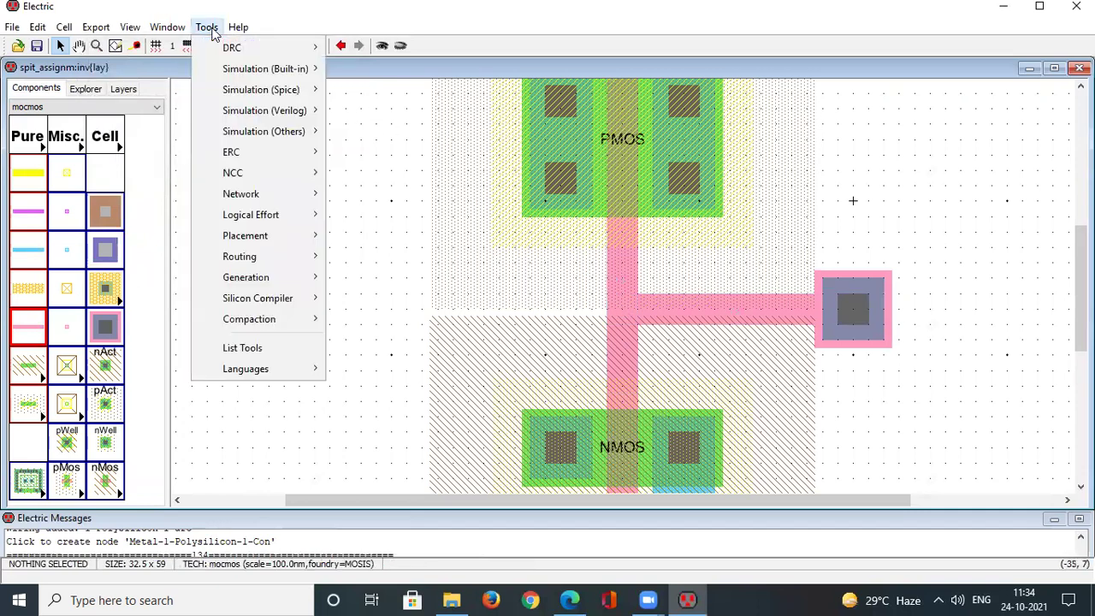
mouse_move(271, 47)
click(342, 50)
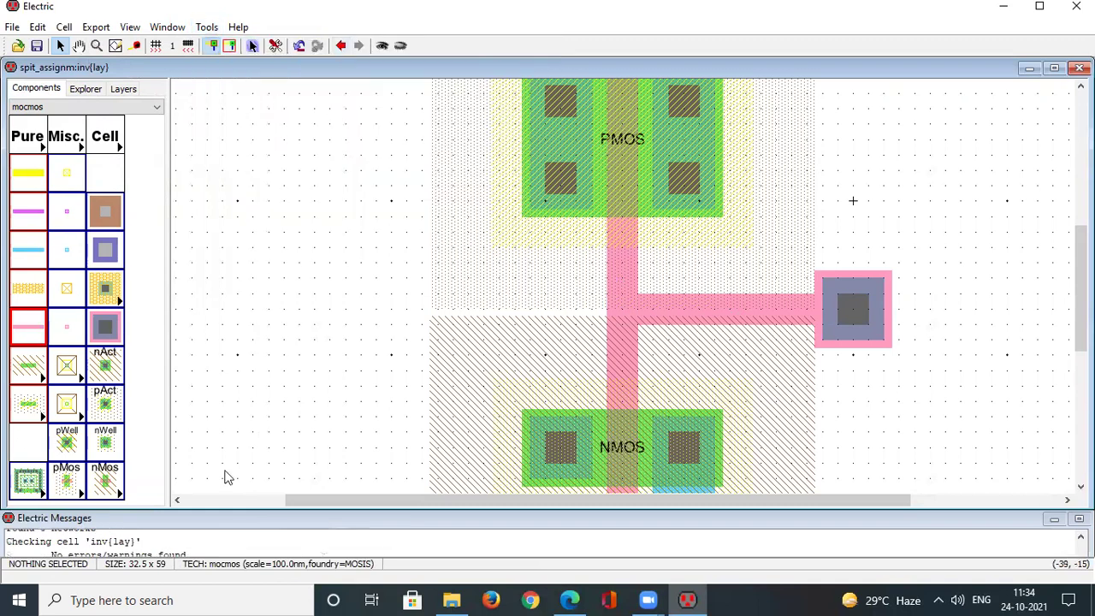
click(851, 313)
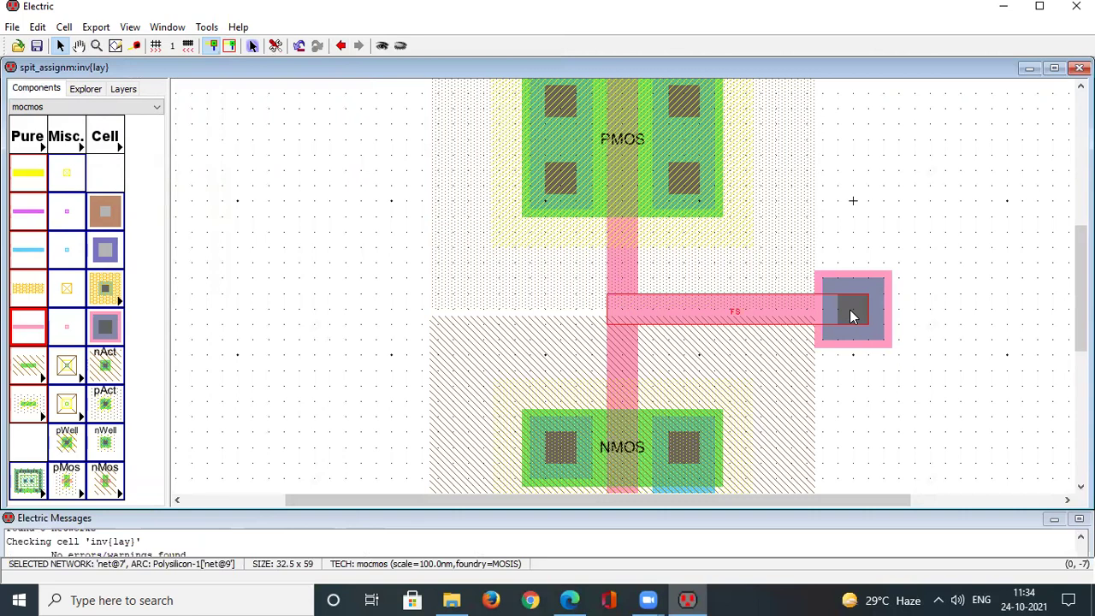
key(Left)
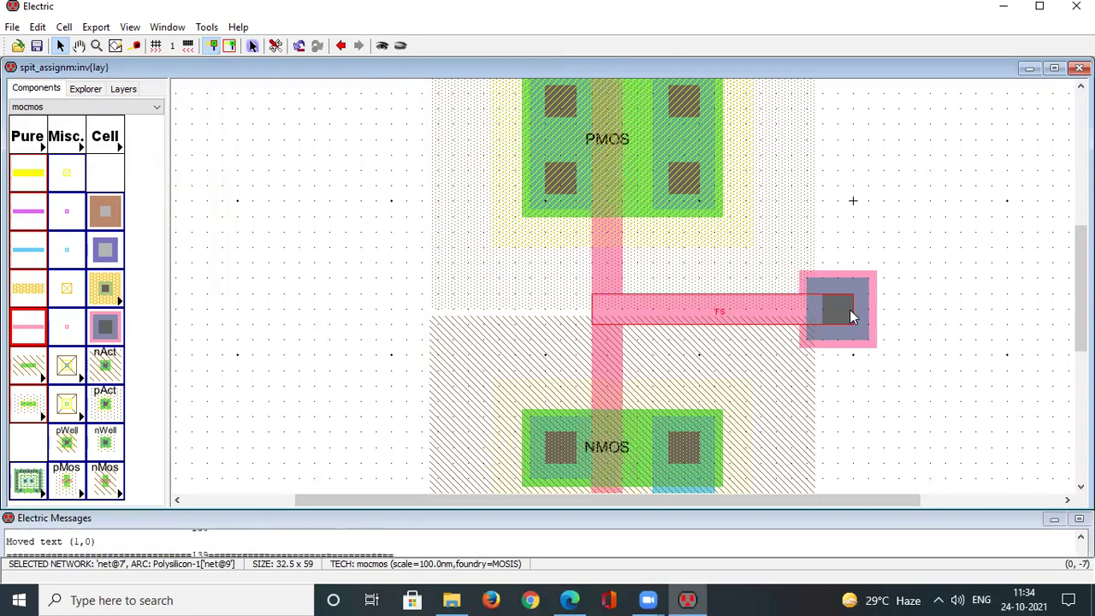
key(Right)
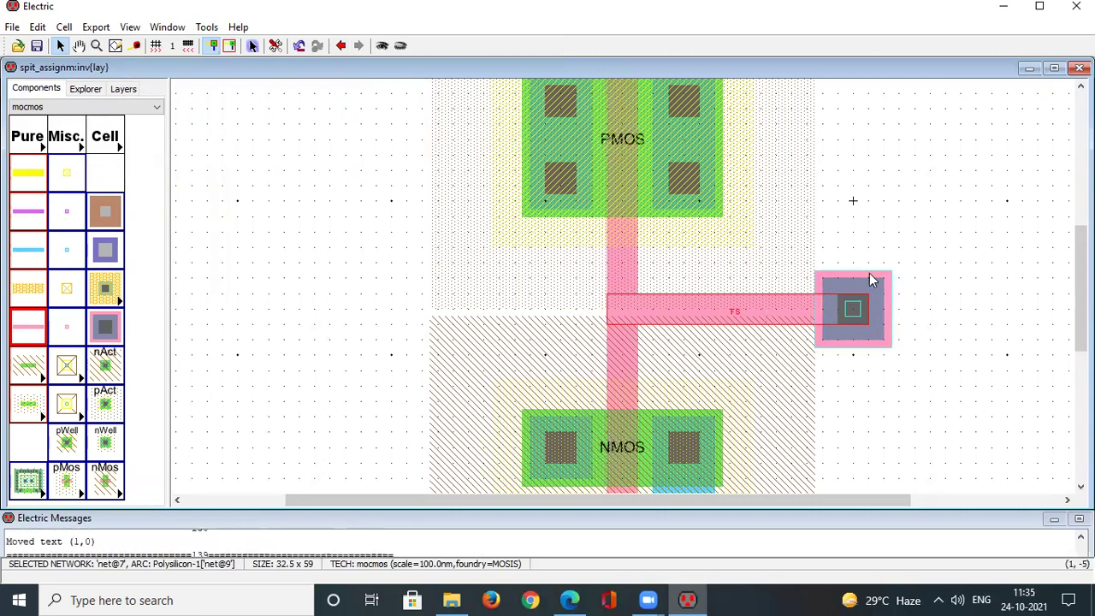
click(871, 277)
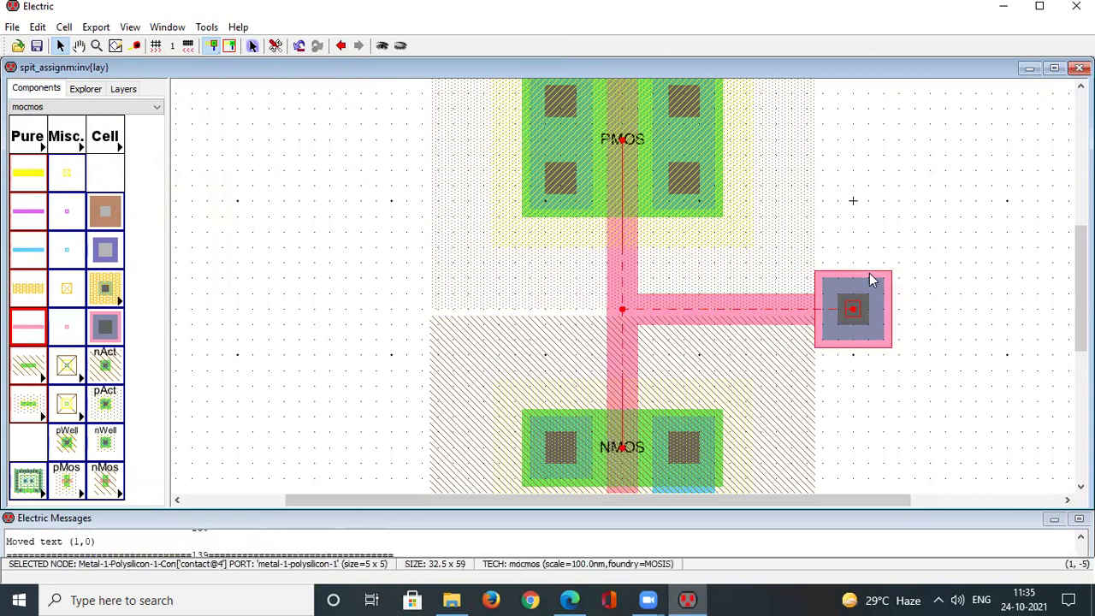
click(708, 316)
key(Left)
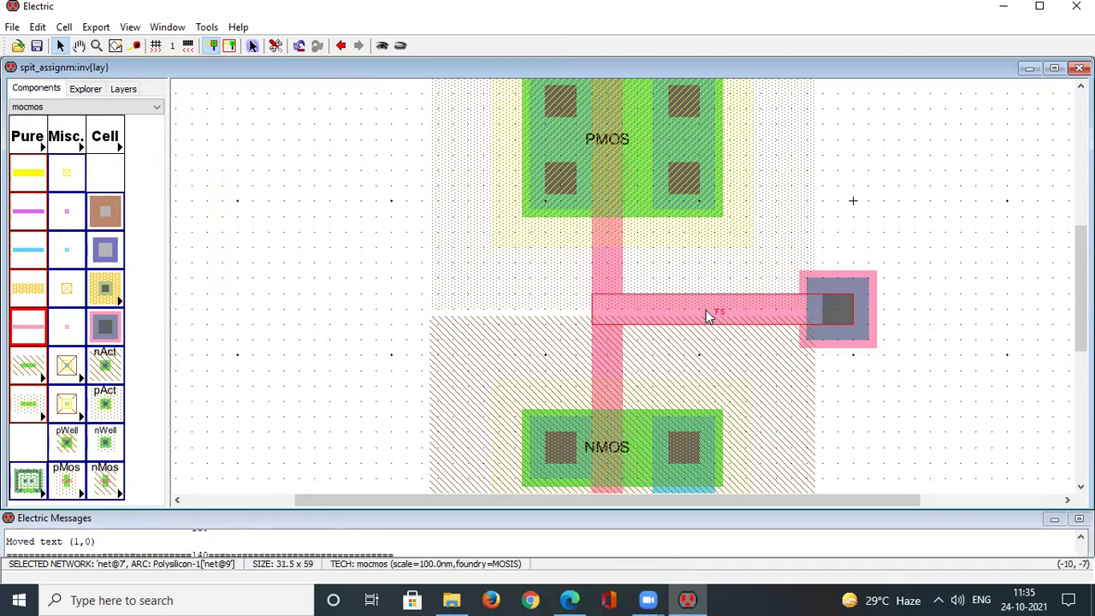
key(Right)
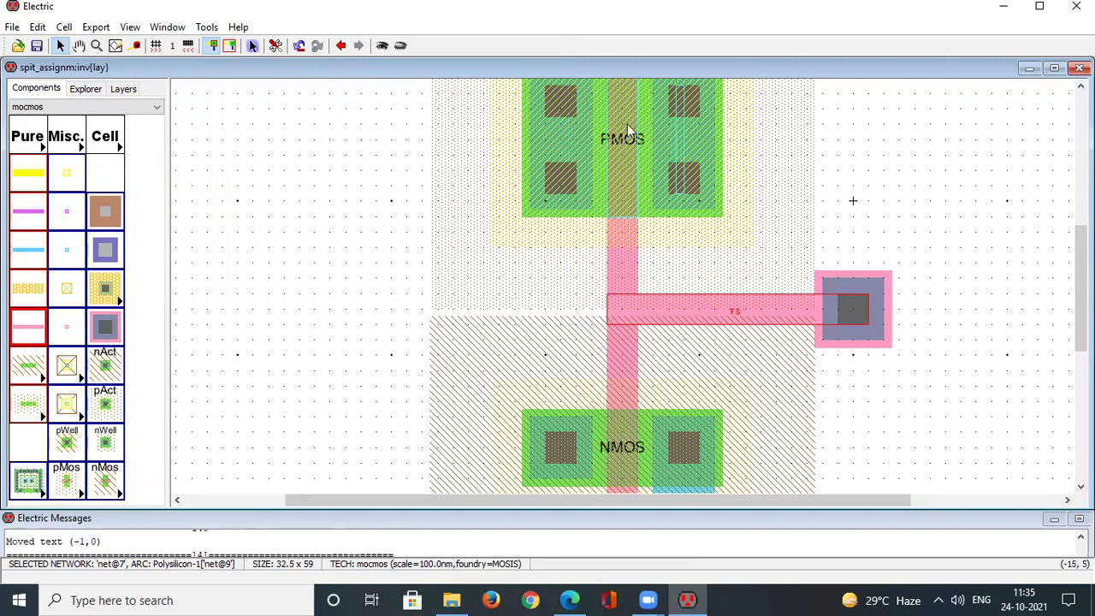
- Move the metal-1-polysilicon-1 contact 4 units left toward the shared gate and run a hierarchical DRC on the layout
click(871, 283)
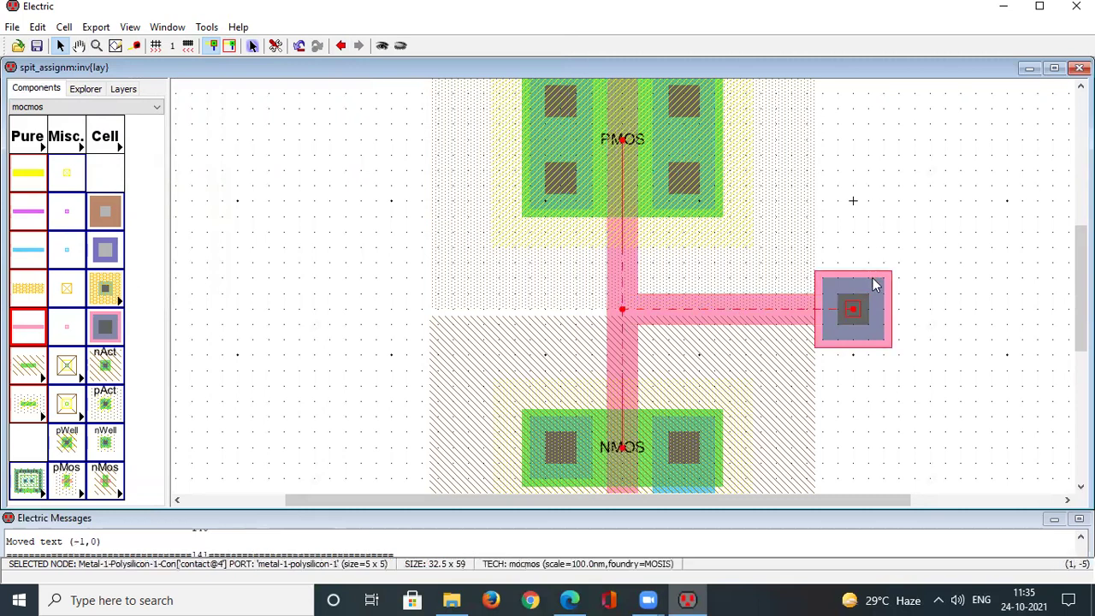
key(Left)
key(Left)
key(Left)
key(Left)
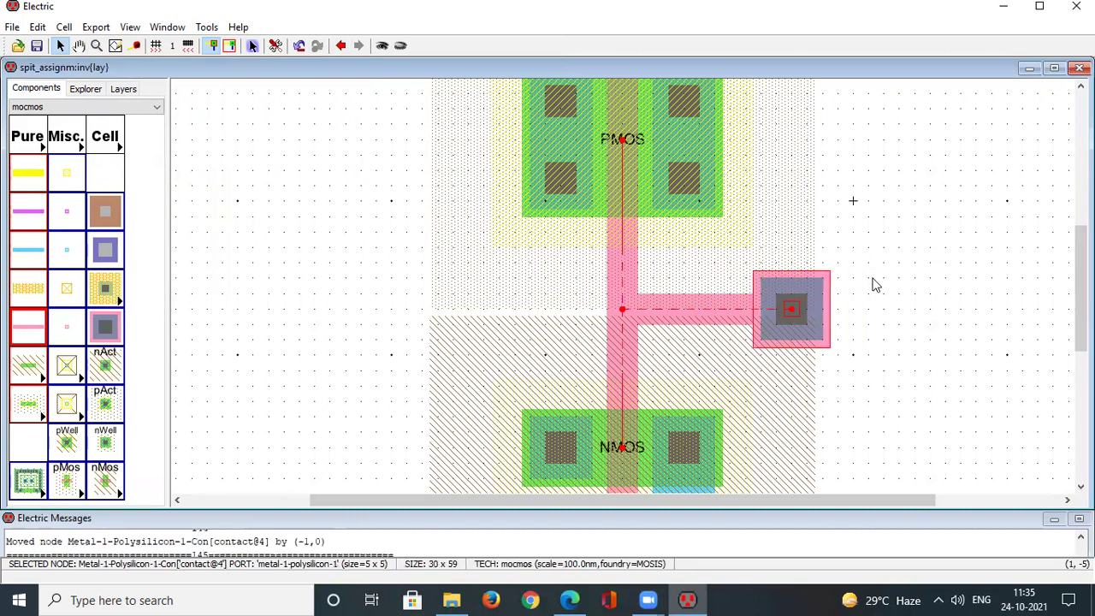
click(204, 26)
mouse_move(248, 47)
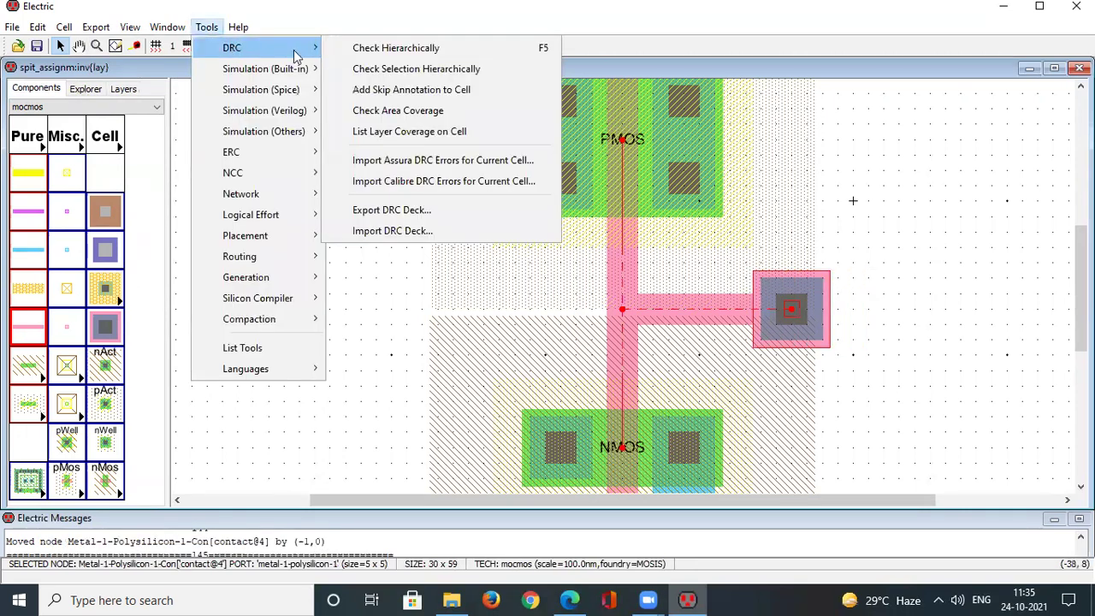
click(395, 47)
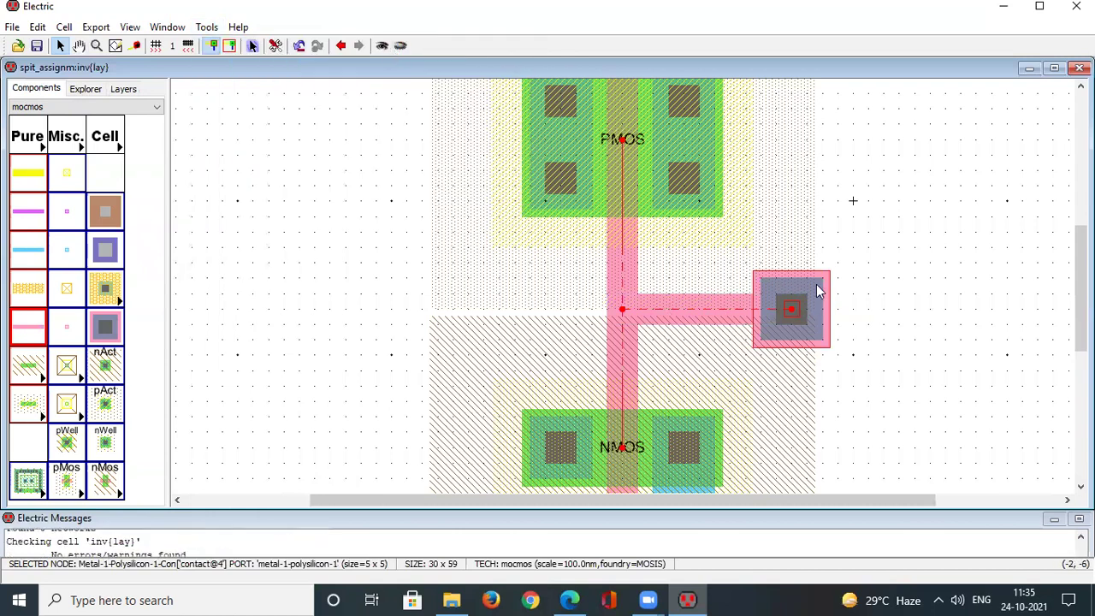
- Move the metal-1-polysilicon-1 contact another 2 units left, rerun the hierarchical DRC and clear the selection
key(Left)
key(Left)
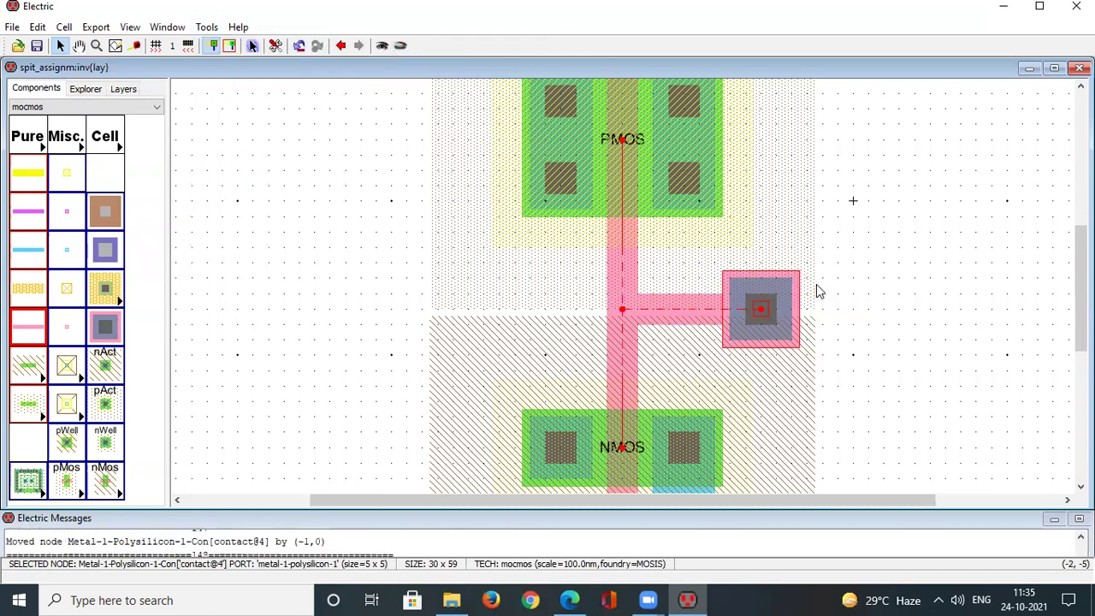
click(207, 27)
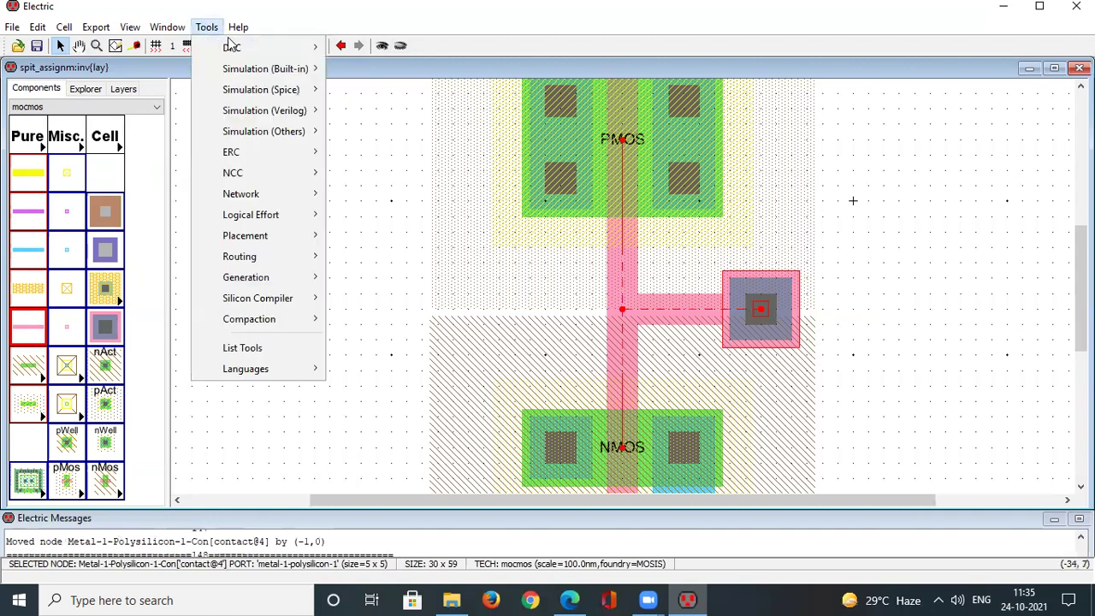
mouse_move(301, 49)
click(351, 47)
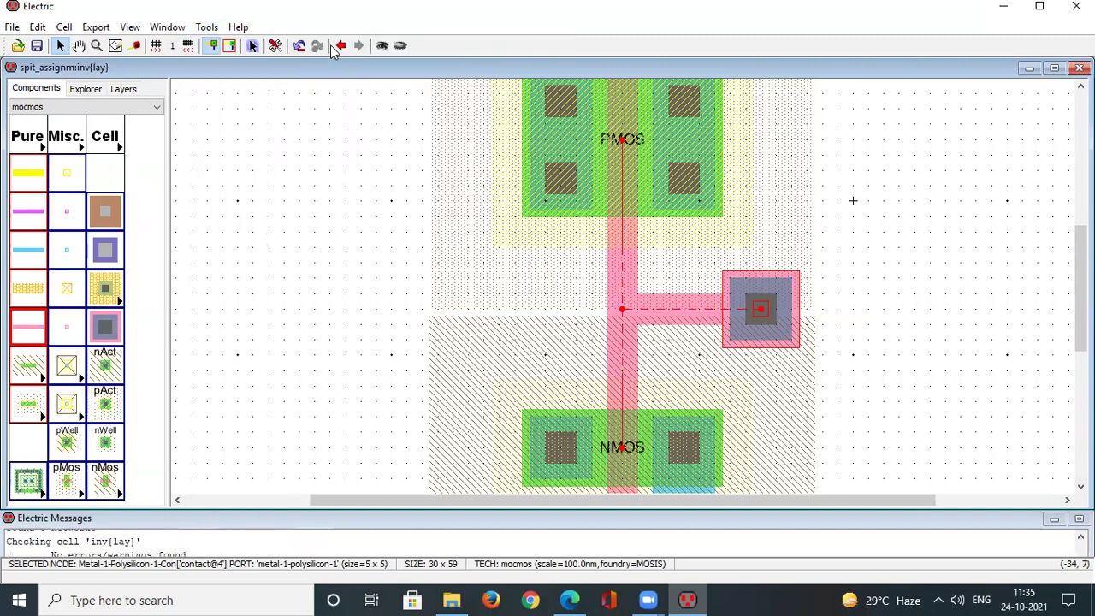
click(924, 341)
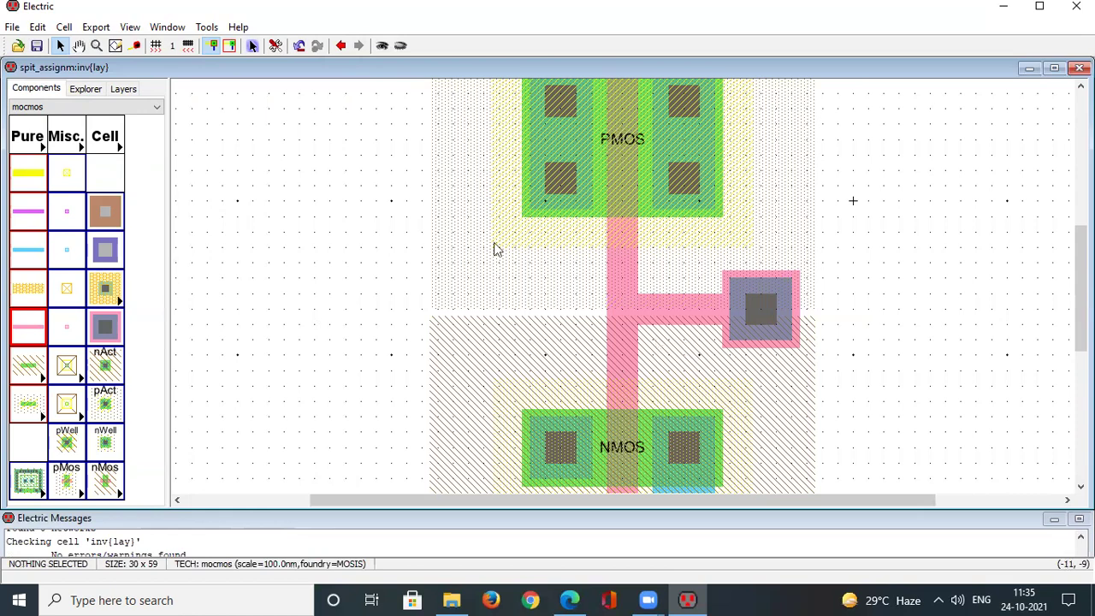
- Review the transistor connections in the inv{sch} schematic and return to the inv{lay} layout
click(85, 89)
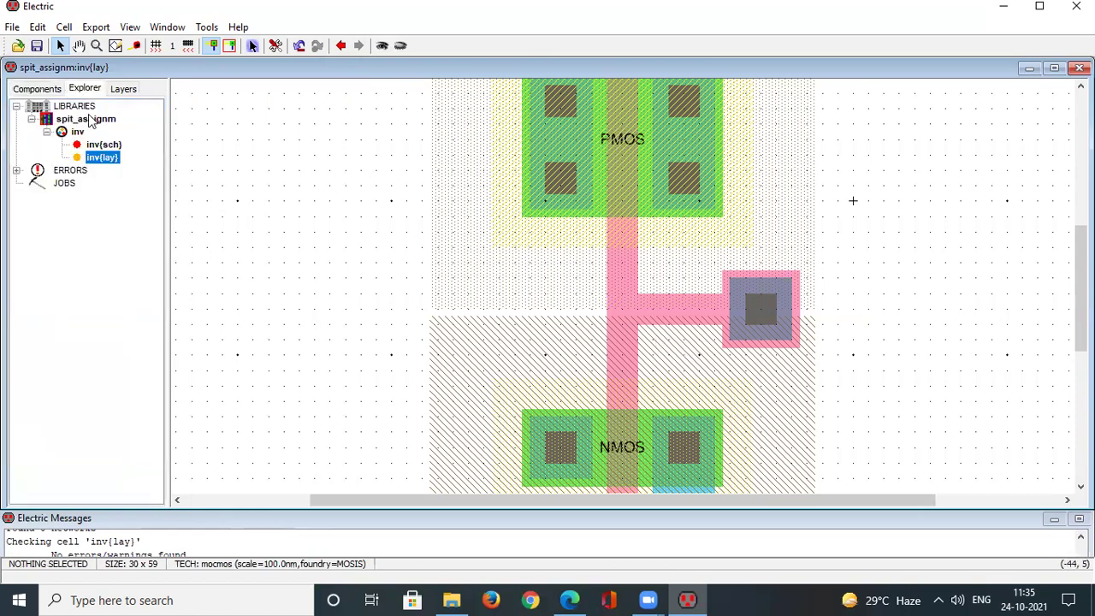
double_click(104, 144)
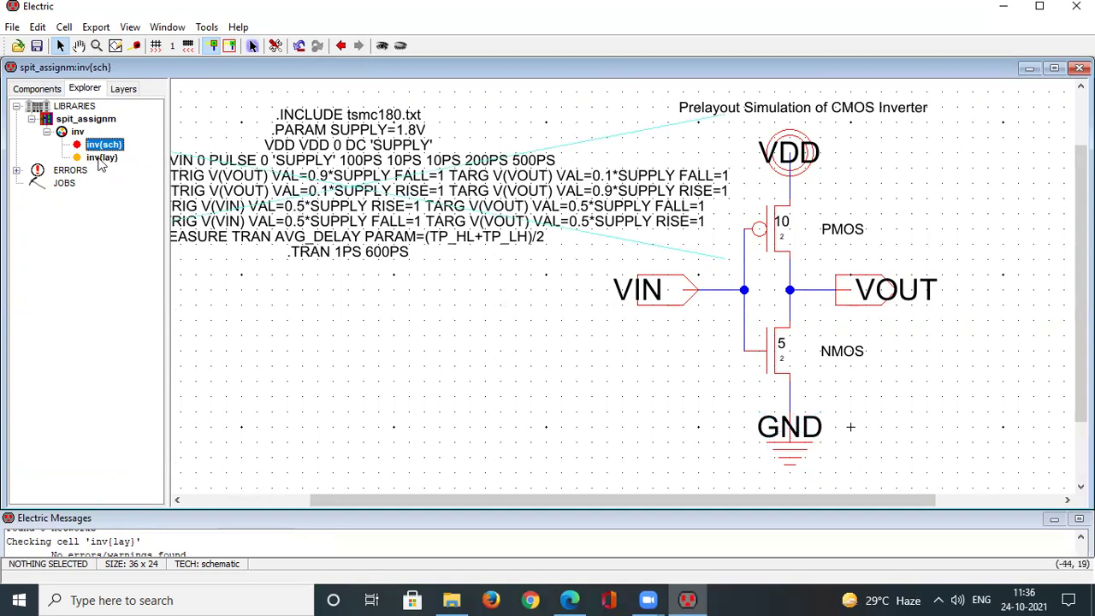
double_click(101, 157)
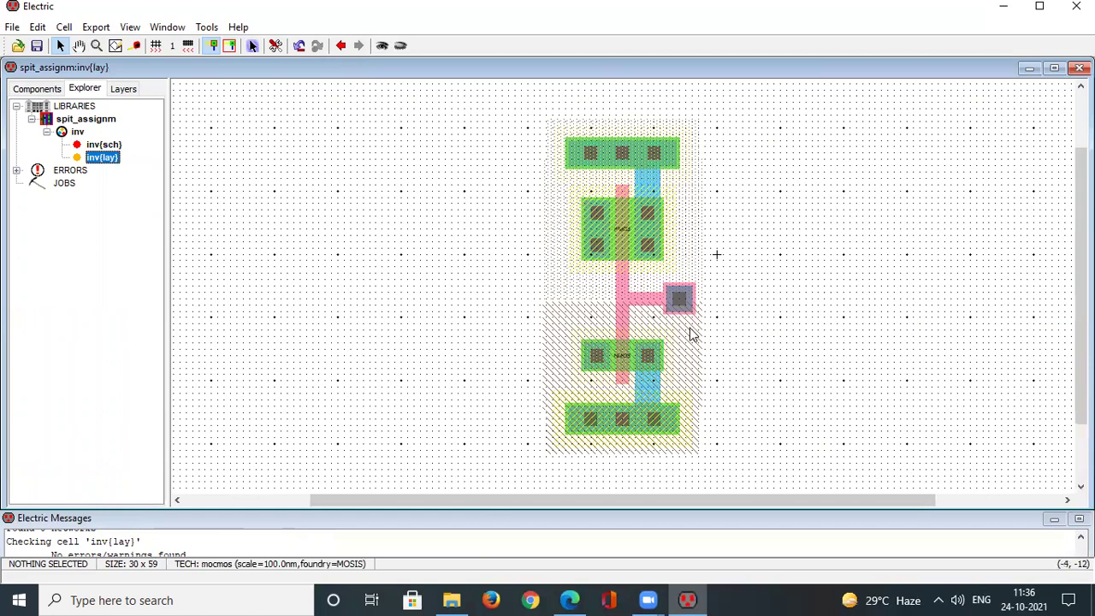
- Connect the left PMOS active contact to the left NMOS active contact with a vertical Metal-1 arc
ctrl+scroll(693, 336, up, 1)
ctrl+scroll(693, 337, up, 3)
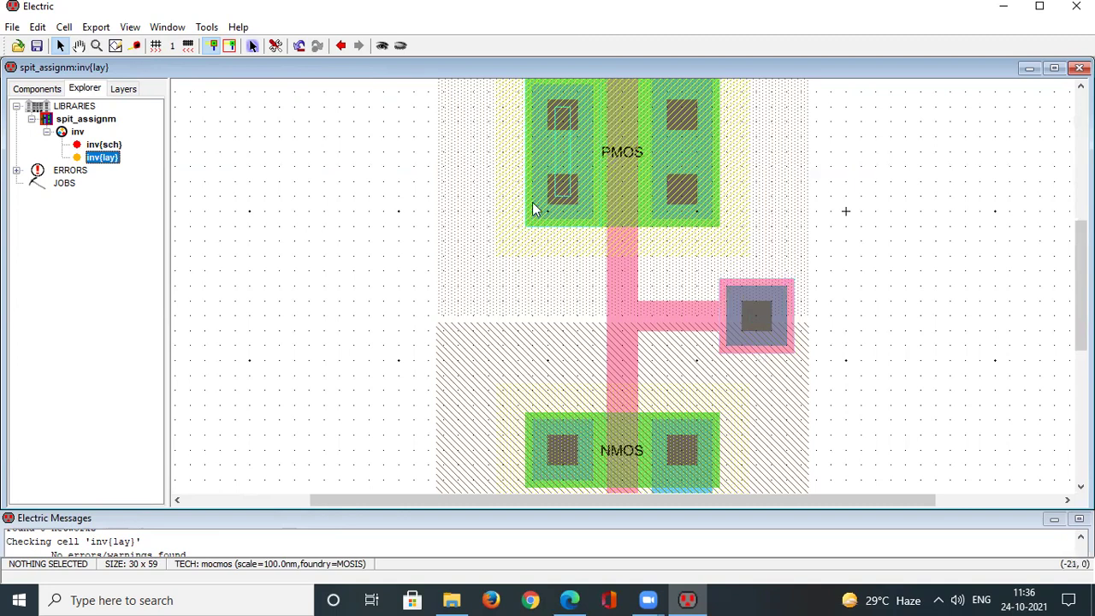
ctrl+scroll(865, 275, down, 3)
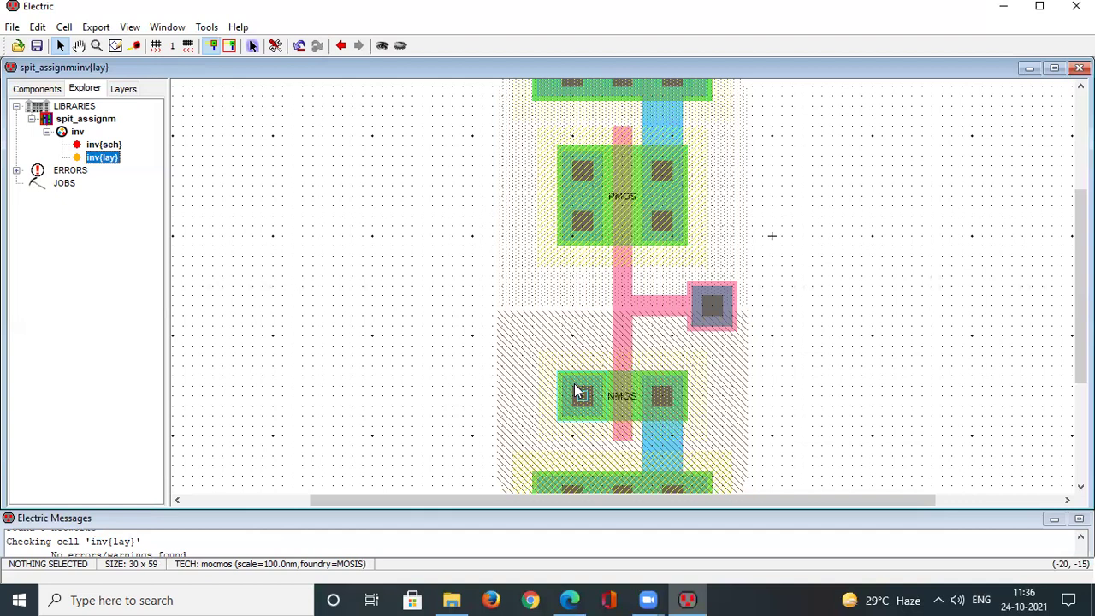
click(580, 237)
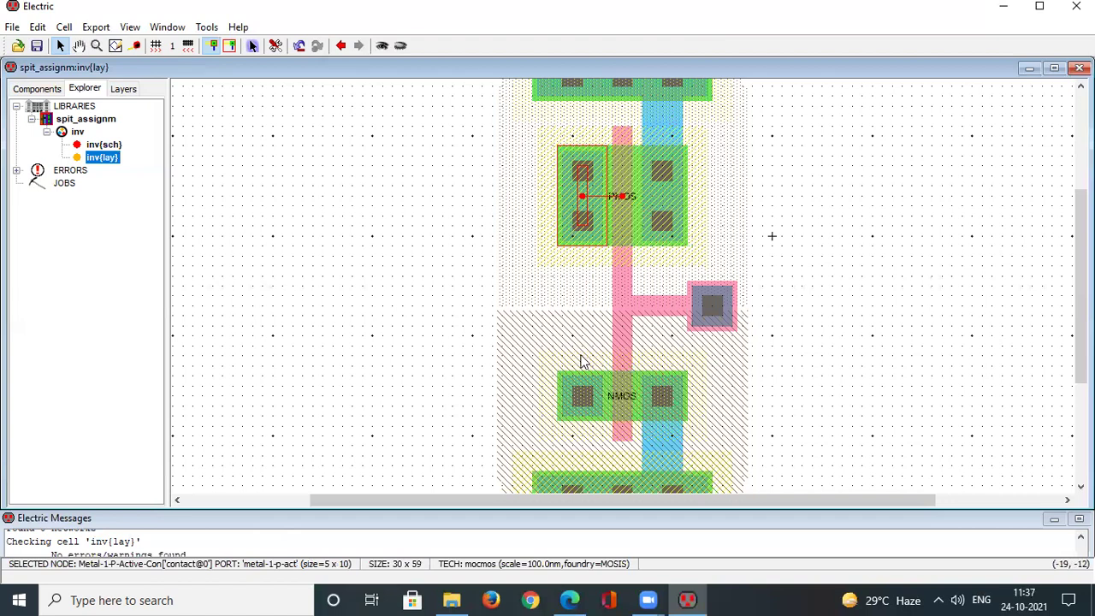
right_click(575, 392)
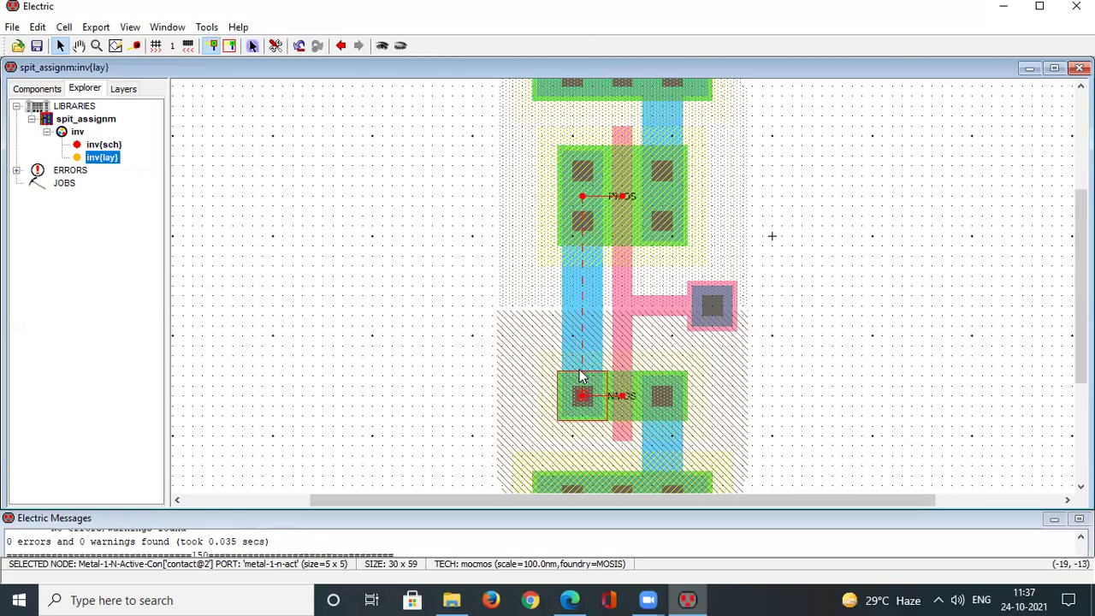
- Draw a horizontal Metal-1 branch leftward from the vertical output arc, ending just outside the well edge
click(565, 301)
right_drag(502, 299, 501, 296)
click(434, 297)
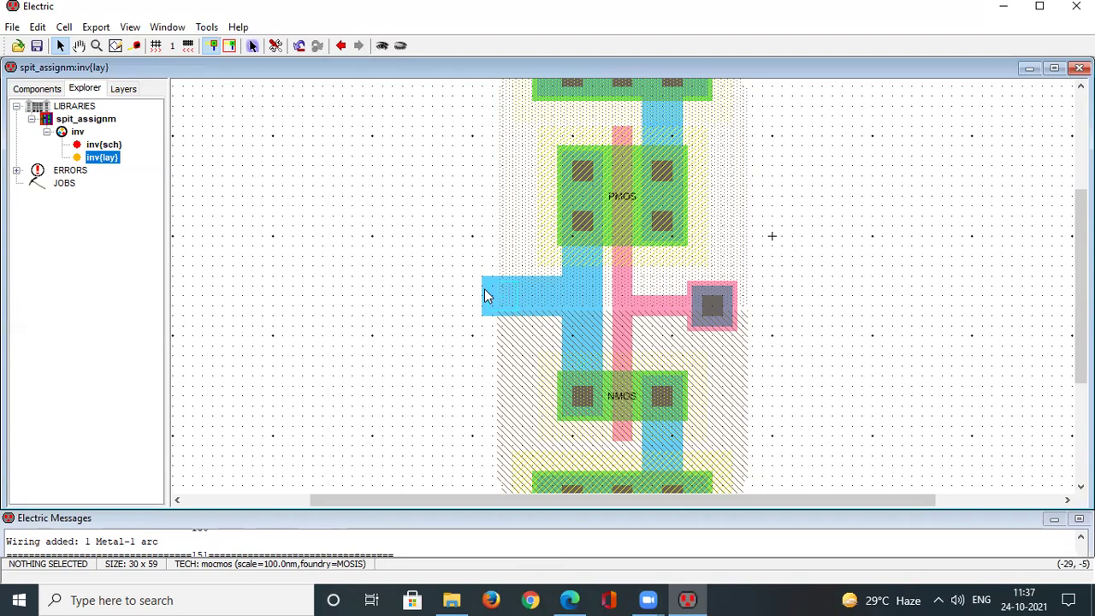
- Check the layout hierarchically with DRC after adding the Metal-1 output wiring
click(206, 27)
mouse_move(271, 49)
click(538, 48)
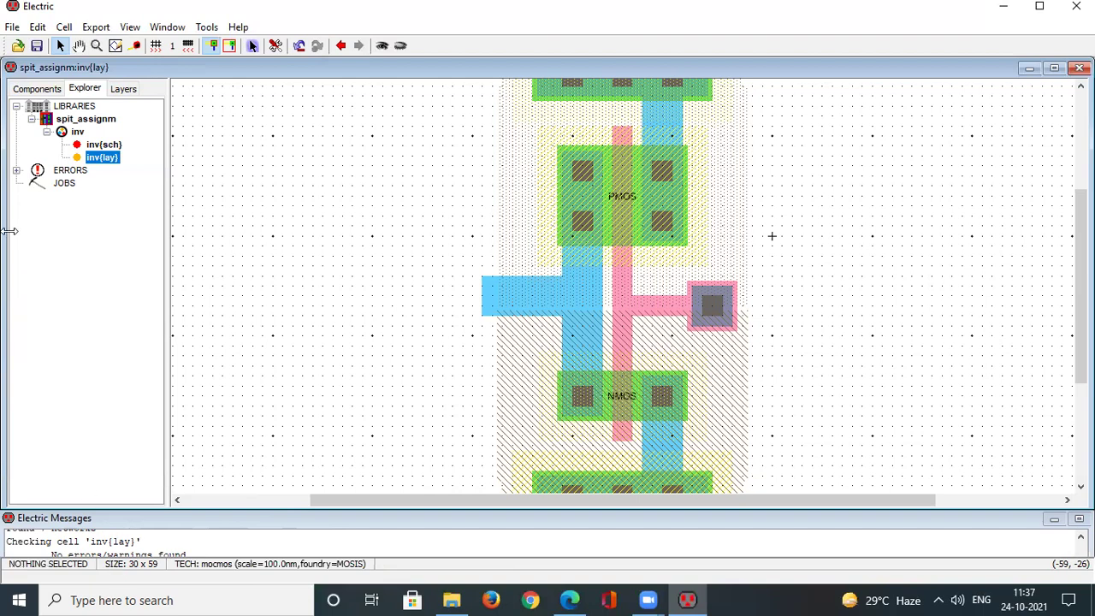
- Examine the whole inverter layout, compare it with the ports in the inv{sch} schematic, and return to inv{lay}
key(ctrl+9)
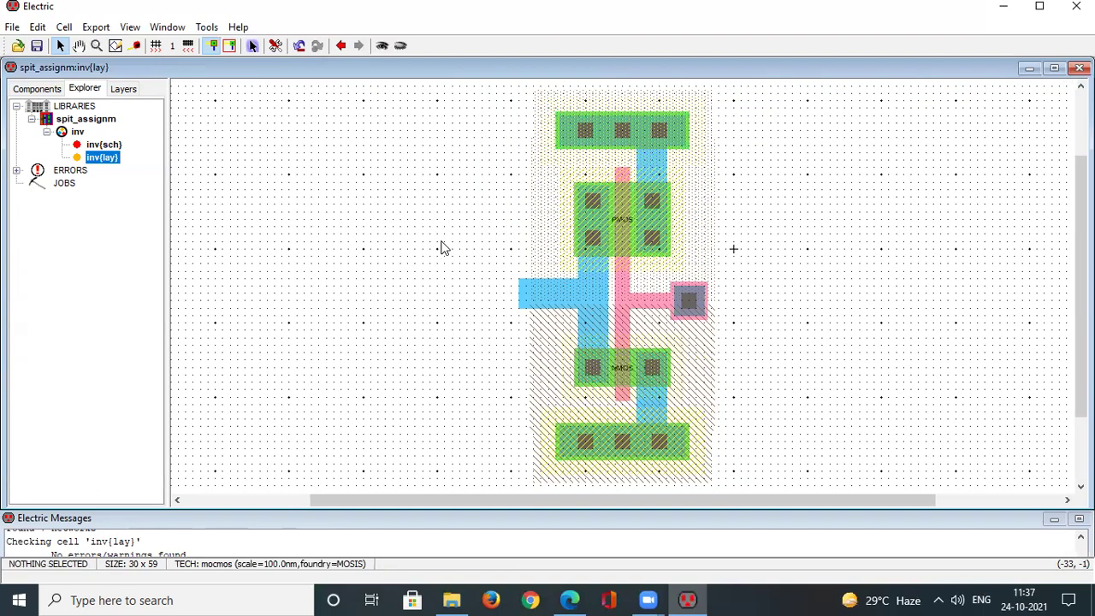
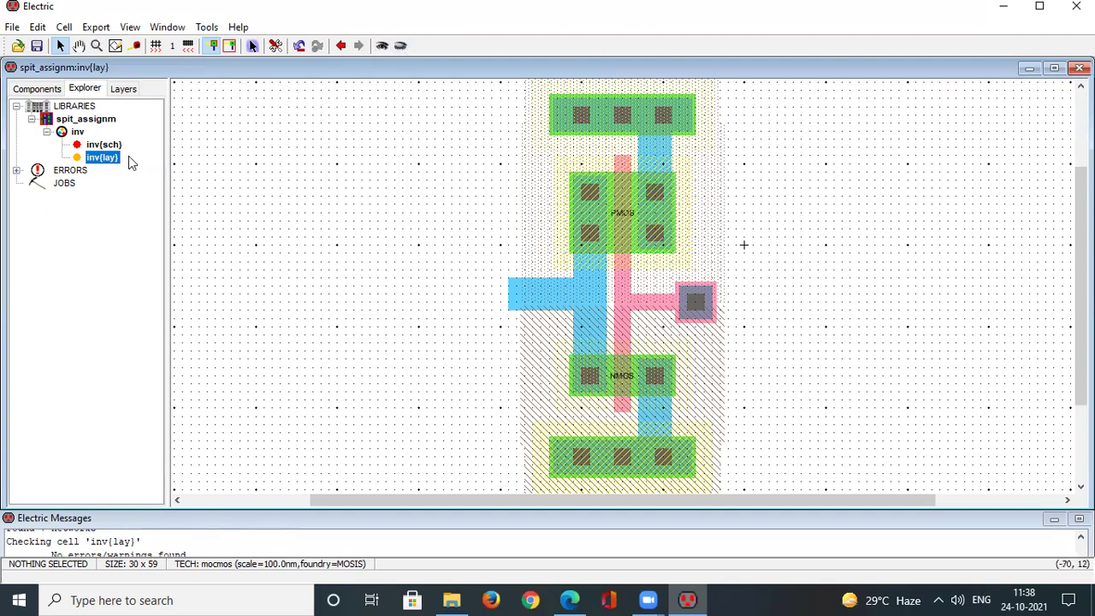
double_click(105, 146)
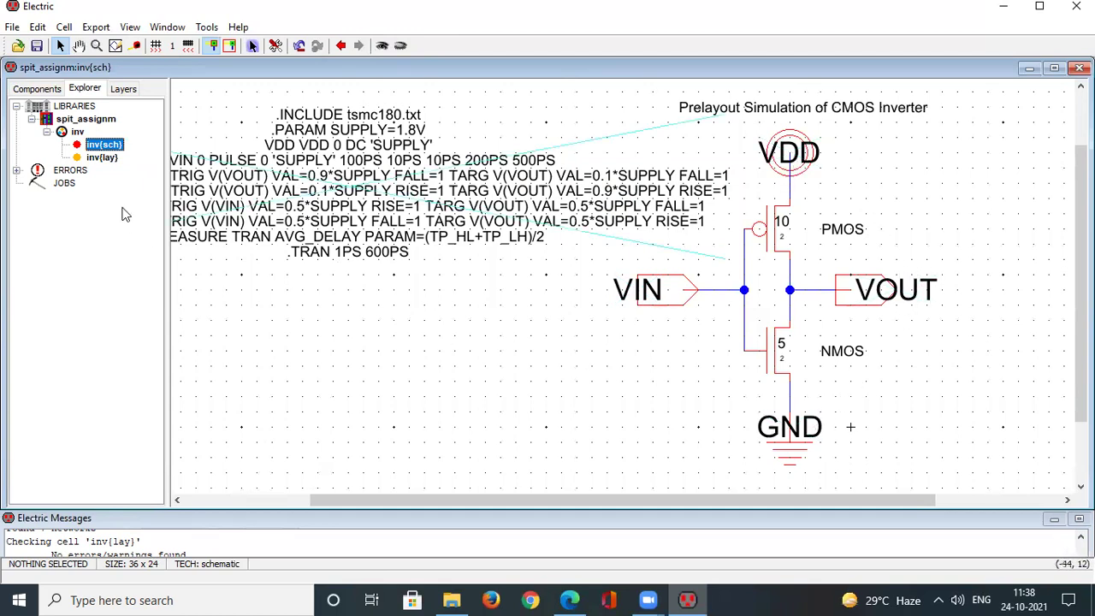
double_click(115, 161)
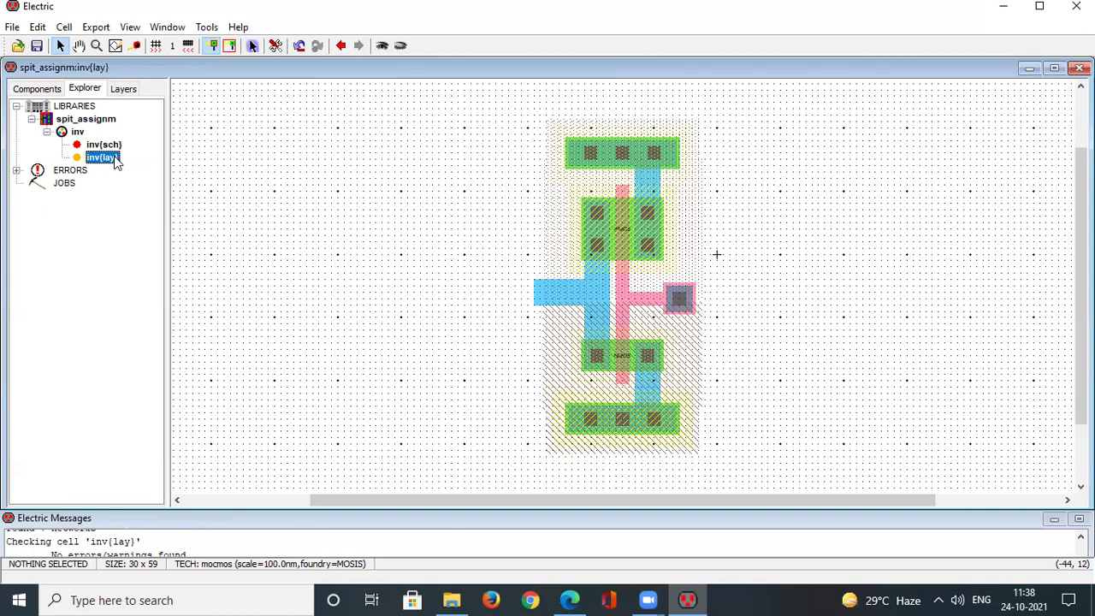
- Create an export named VOUT with the output characteristic on the Metal-1 pin ending the left branch
ctrl+scroll(610, 241, up, 2)
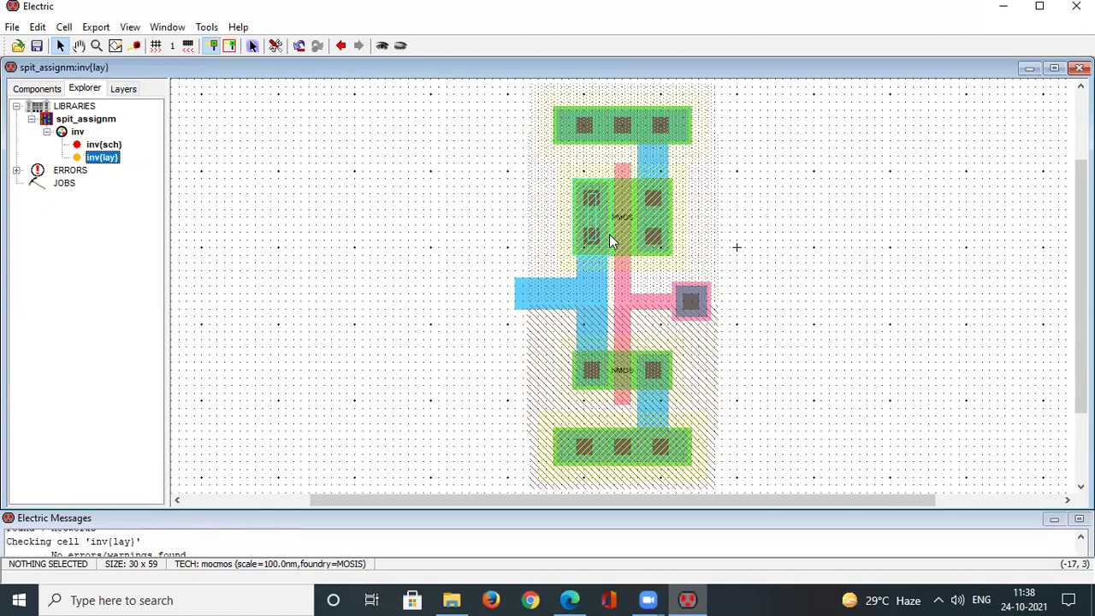
click(510, 296)
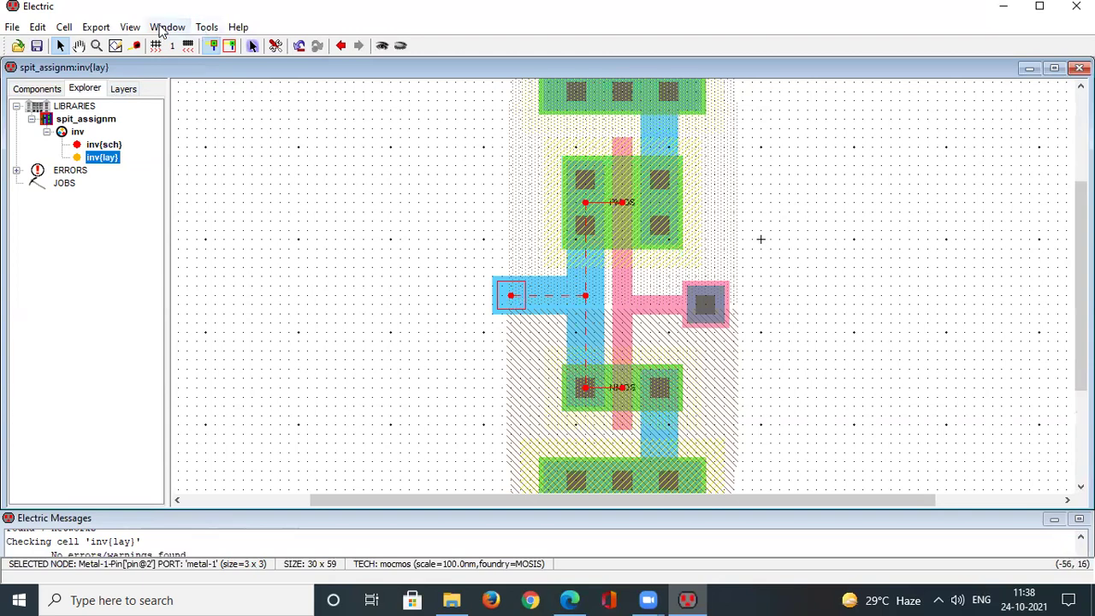
click(97, 28)
click(123, 49)
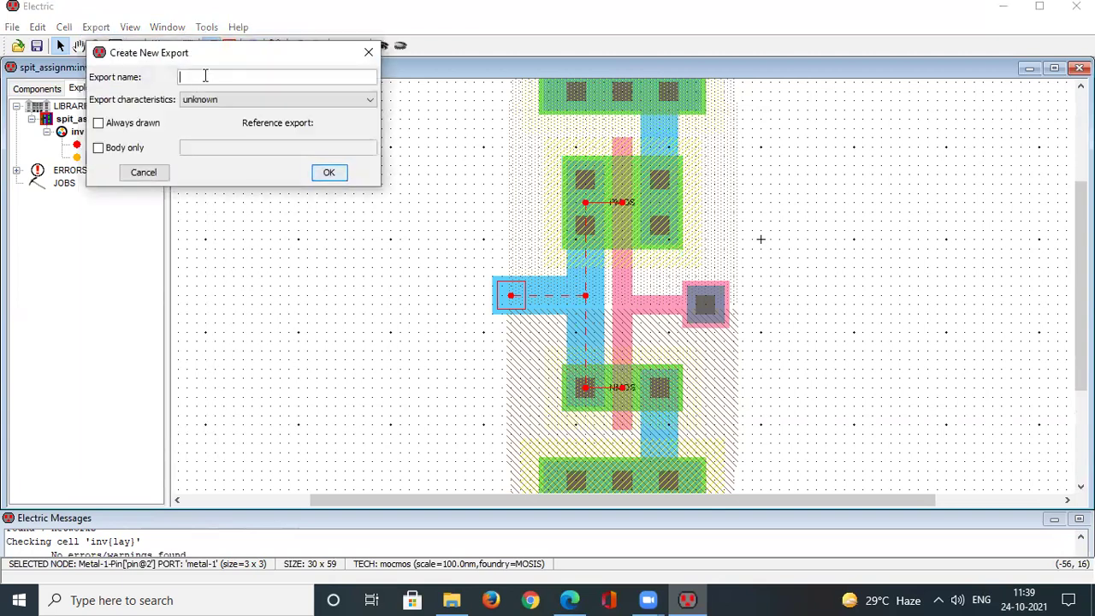
text(VOUT)
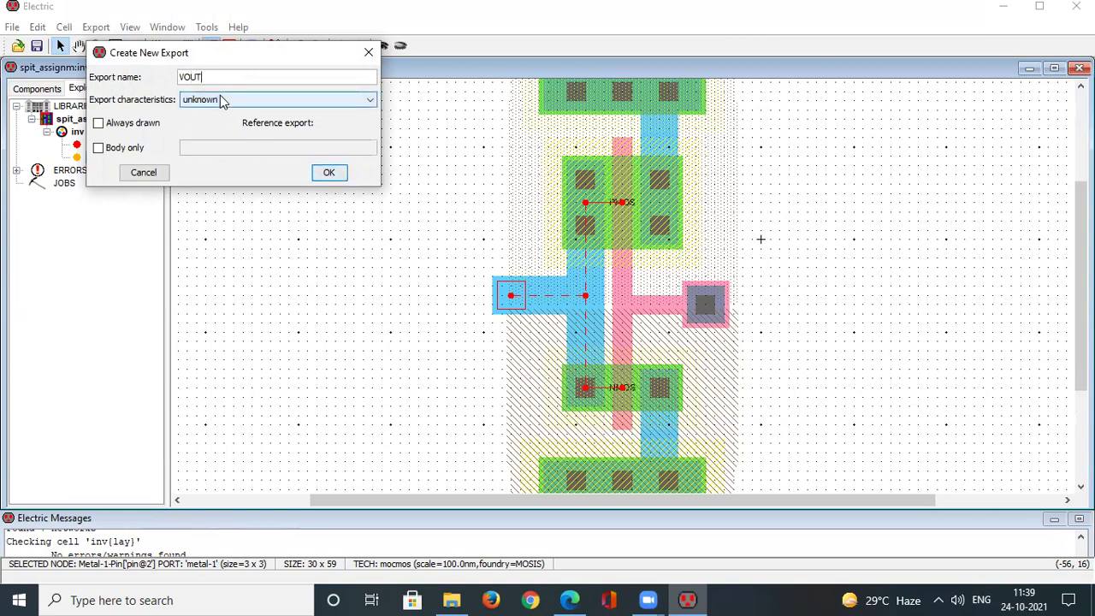
click(222, 101)
drag(369, 133, 370, 163)
click(197, 126)
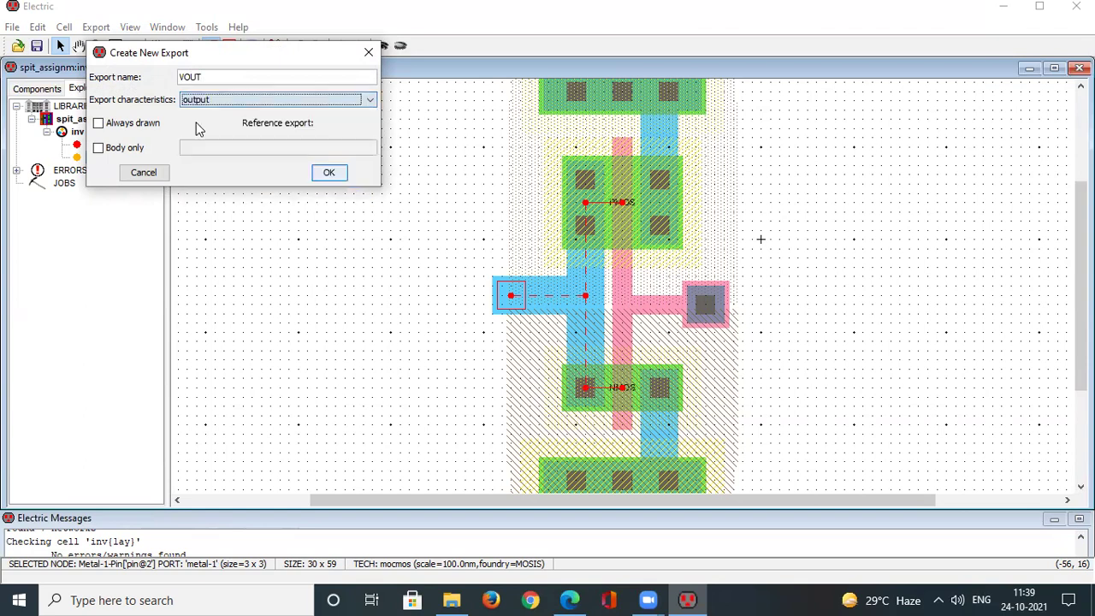
click(332, 172)
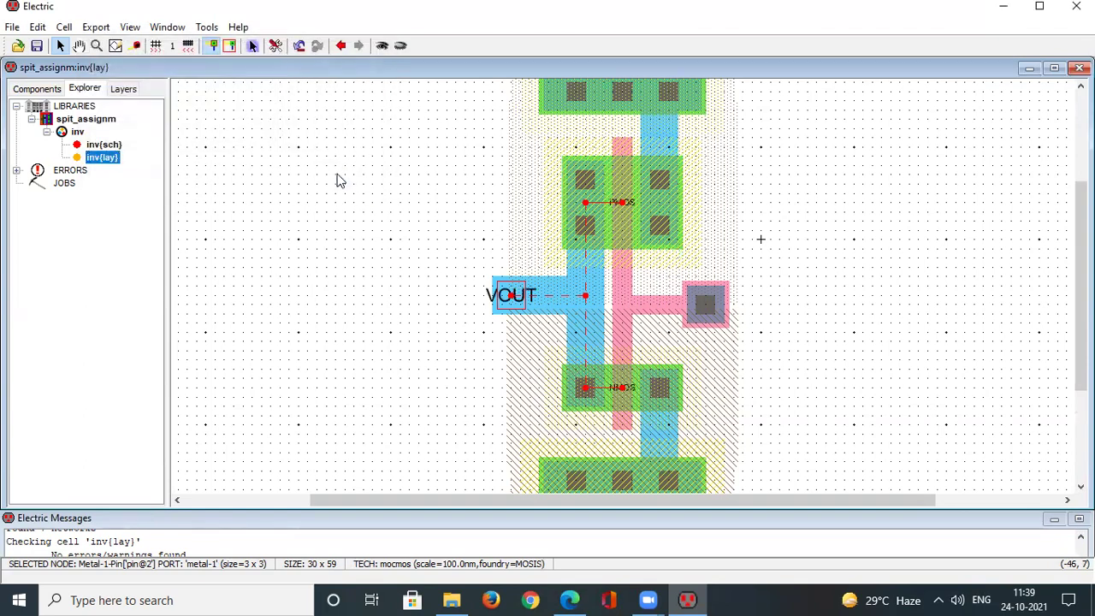
click(413, 310)
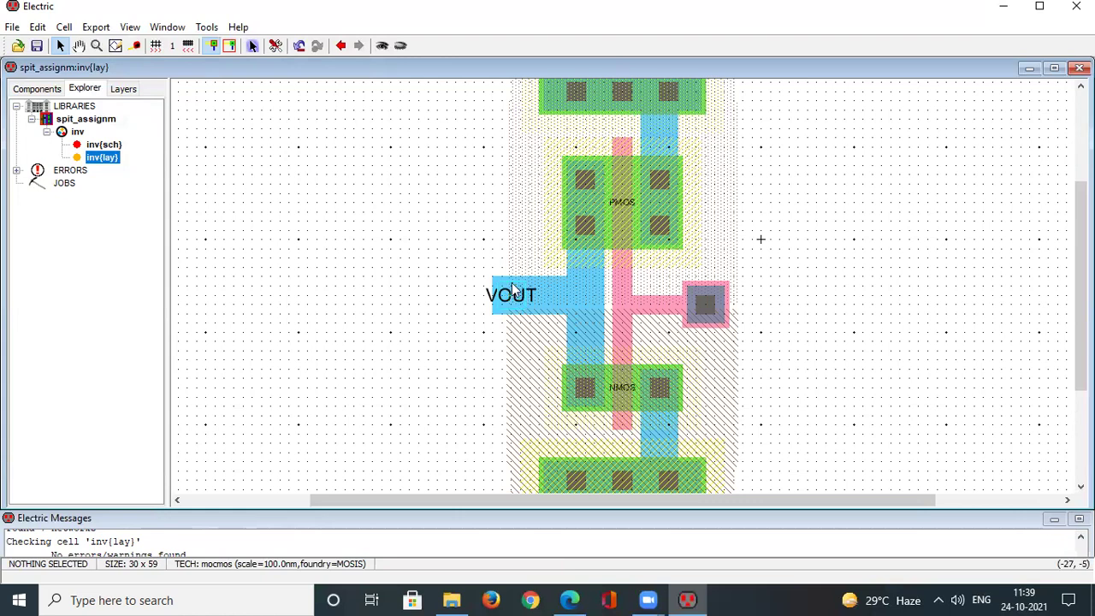
- Create an export named VIN with the input characteristic on the Metal-1-Polysilicon-1 contact joined to the gate
click(707, 308)
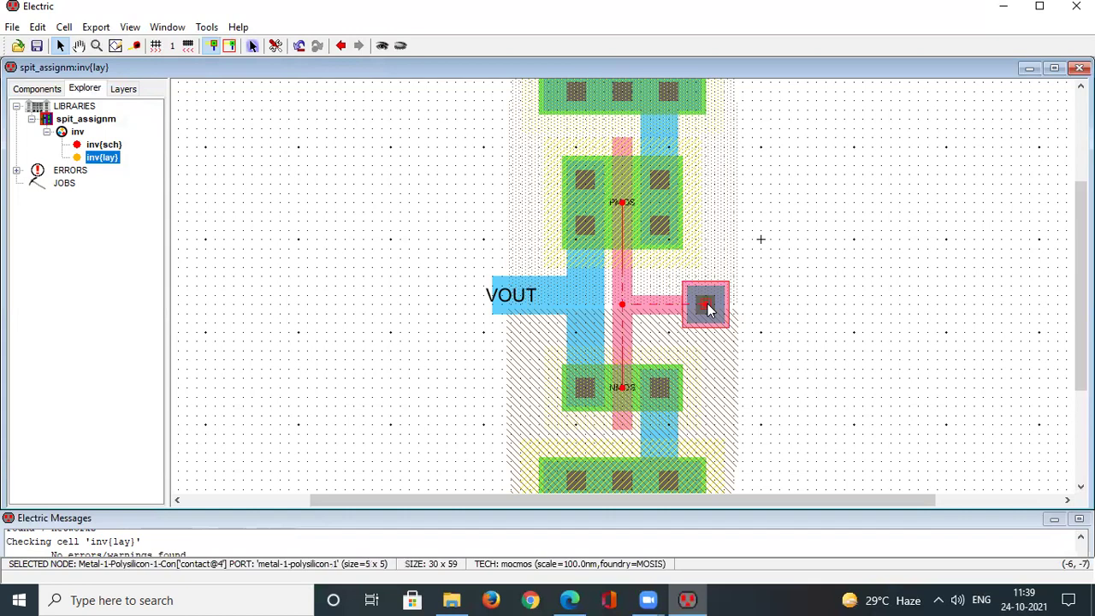
click(93, 29)
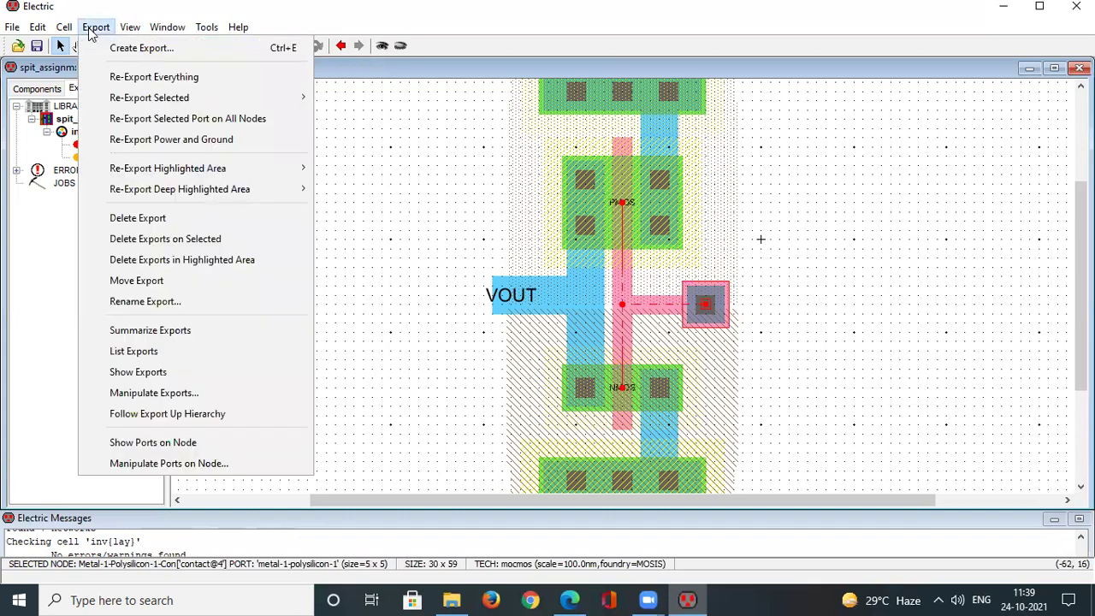
click(147, 46)
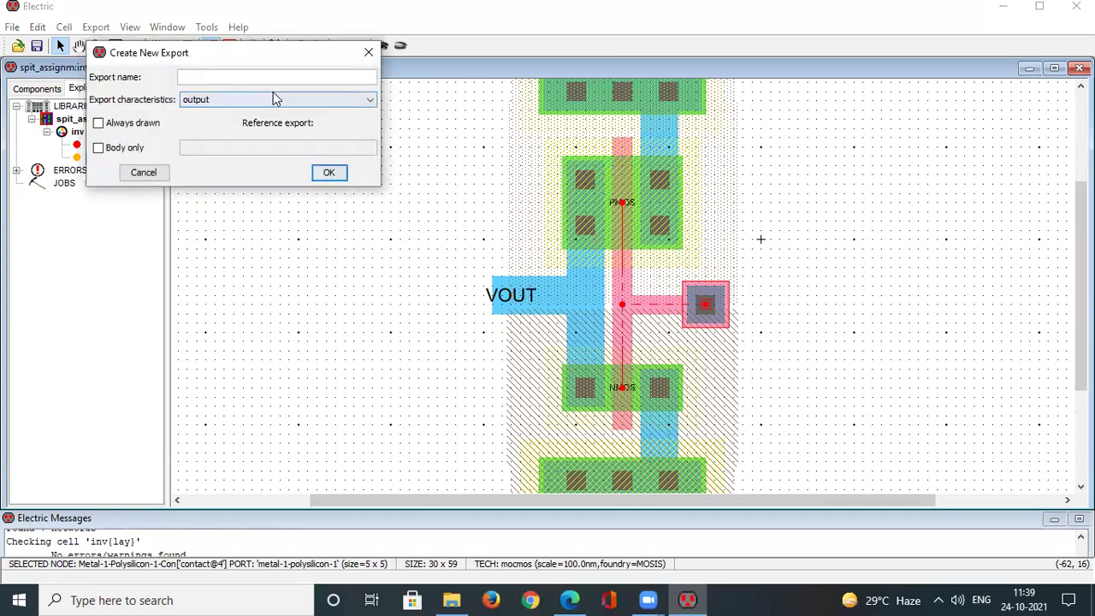
text(VIN)
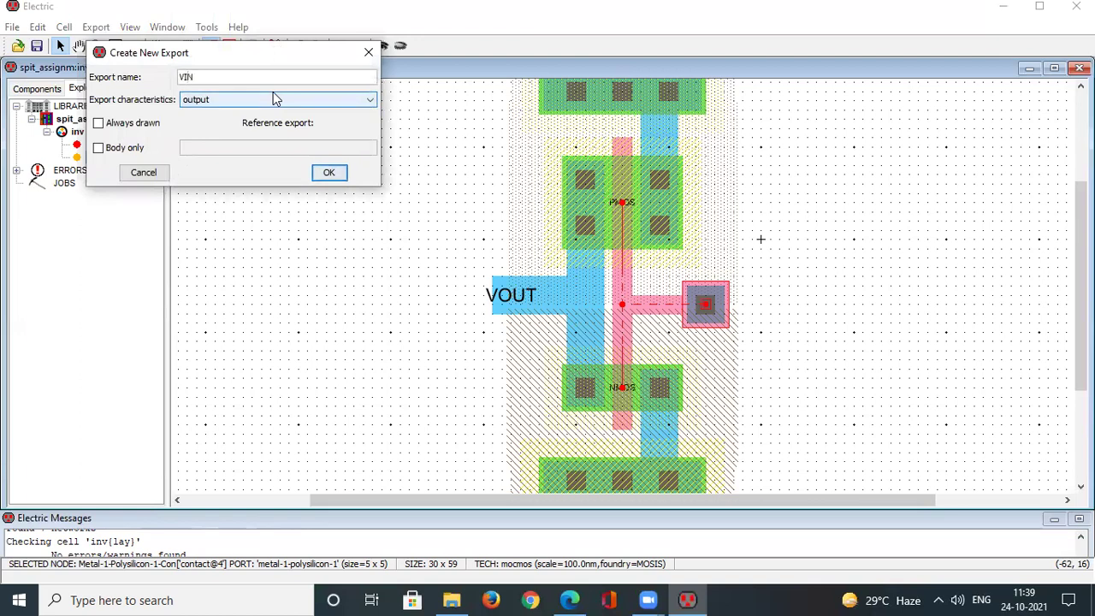
click(272, 99)
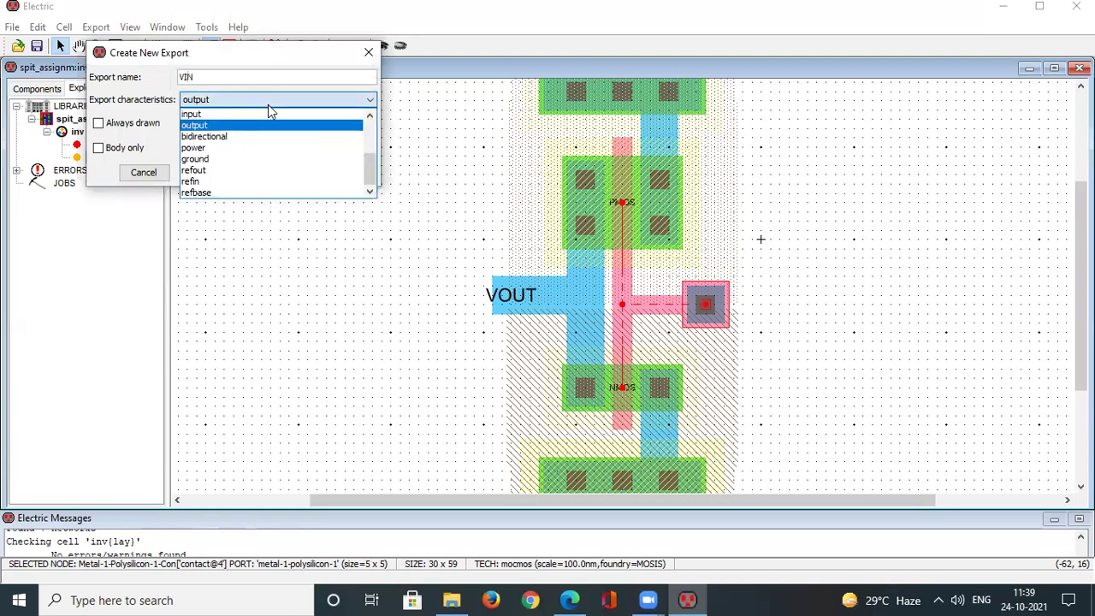
click(206, 114)
click(329, 173)
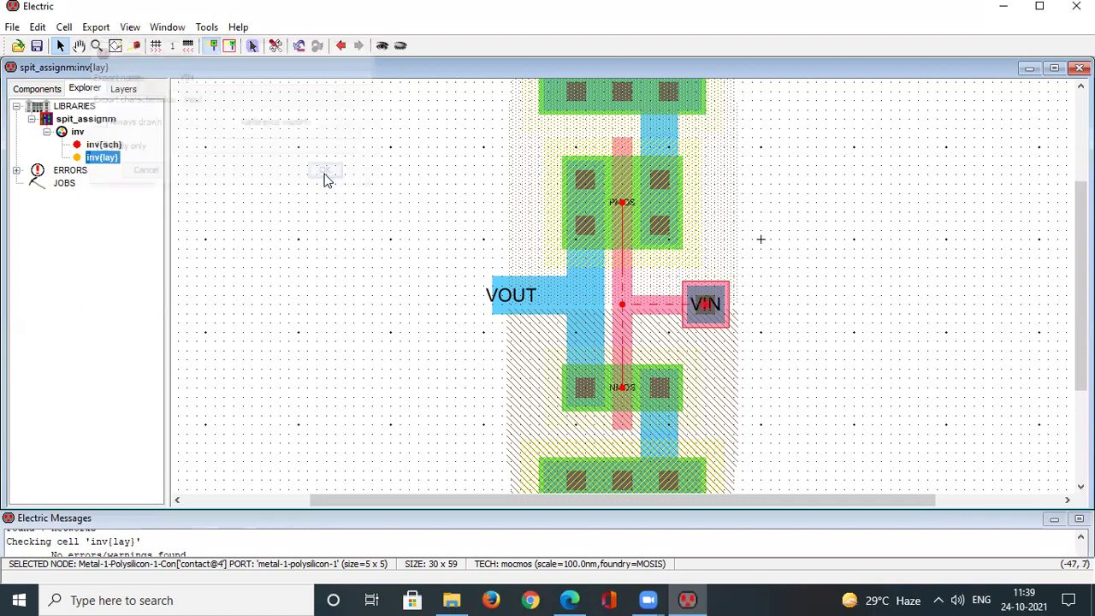
click(841, 237)
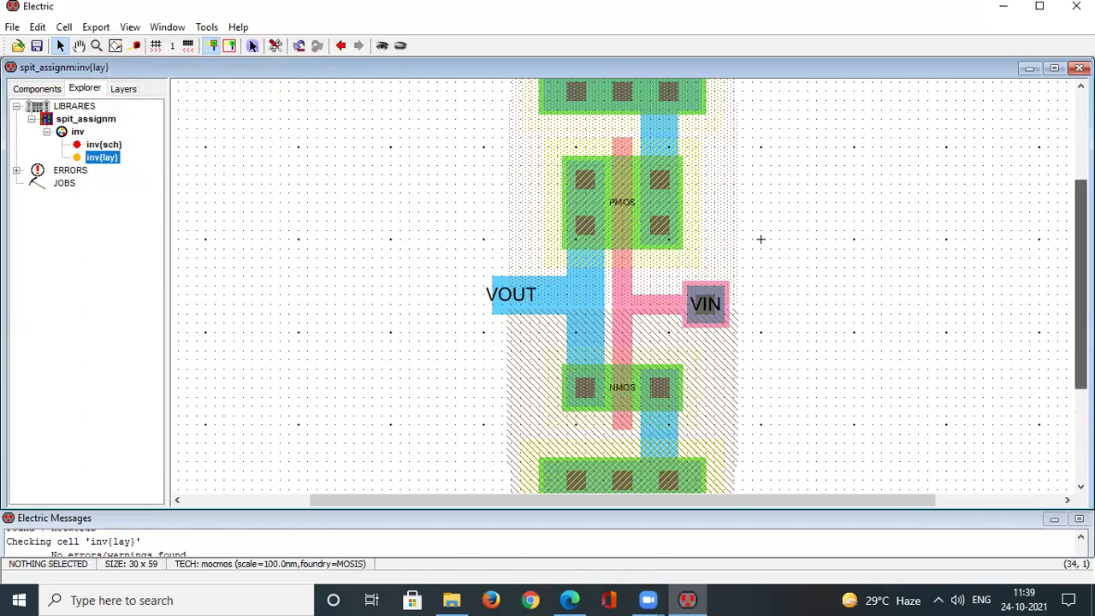
- Create an export named VDD with the power characteristic on the N-well contact above the PMOS
scroll(1082, 283, up, 2)
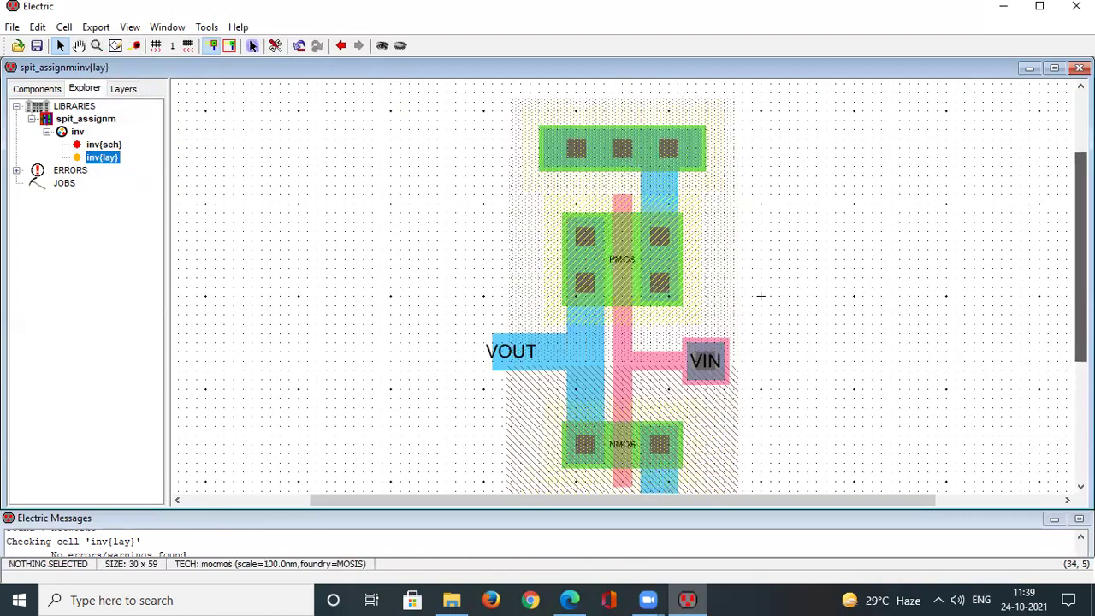
click(622, 151)
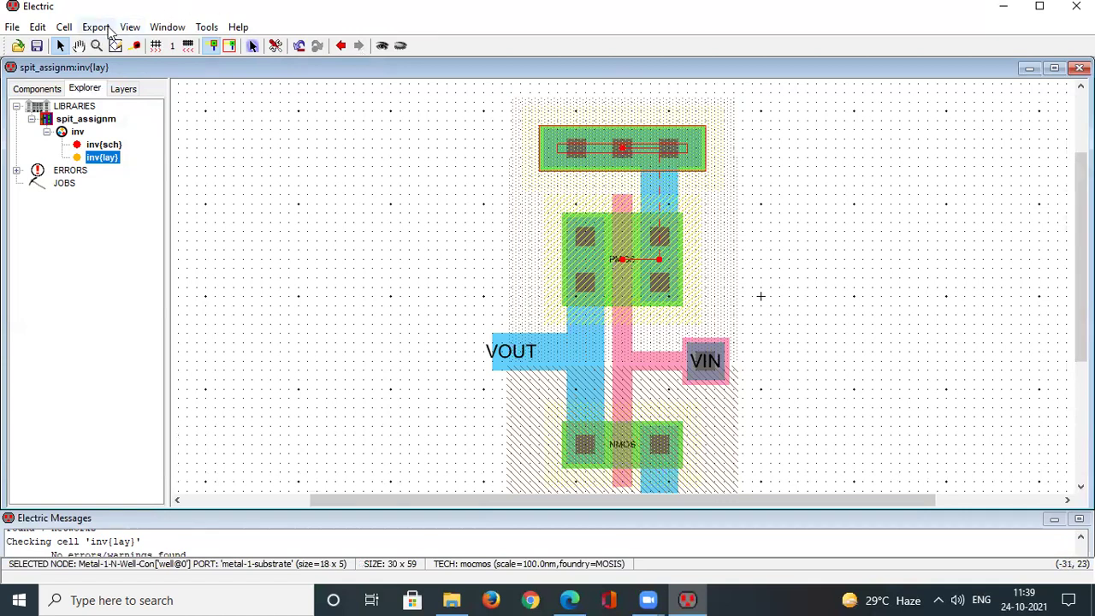
click(97, 32)
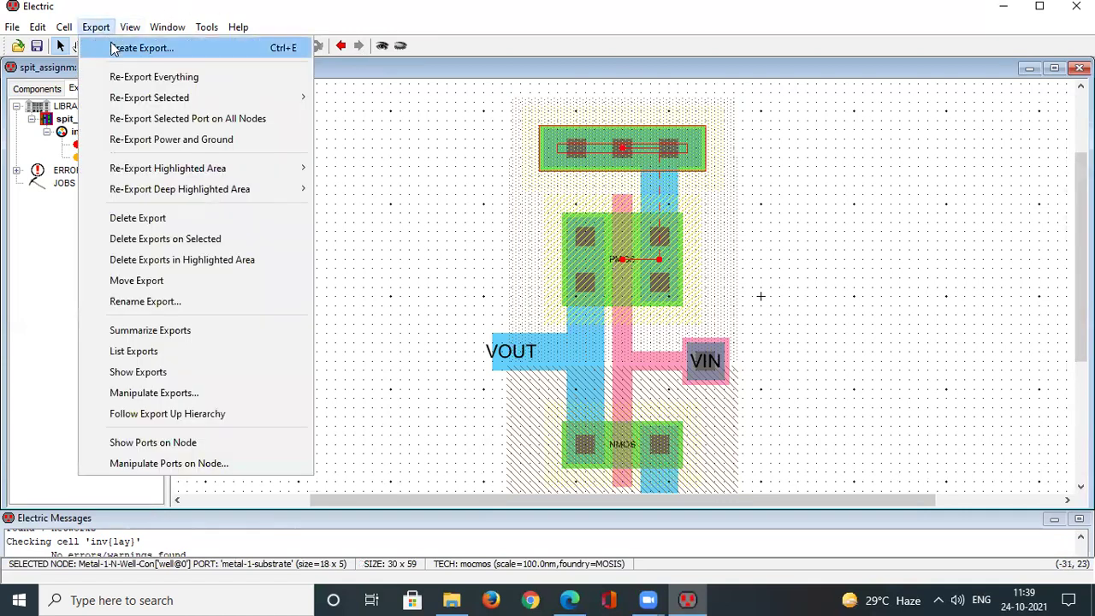
click(171, 44)
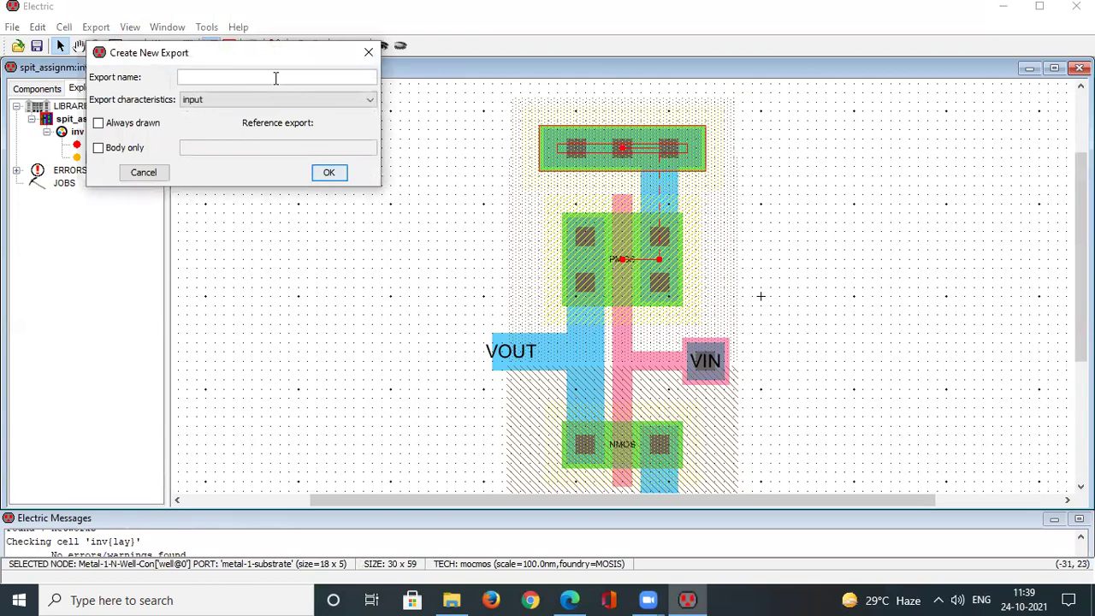
text(VDD)
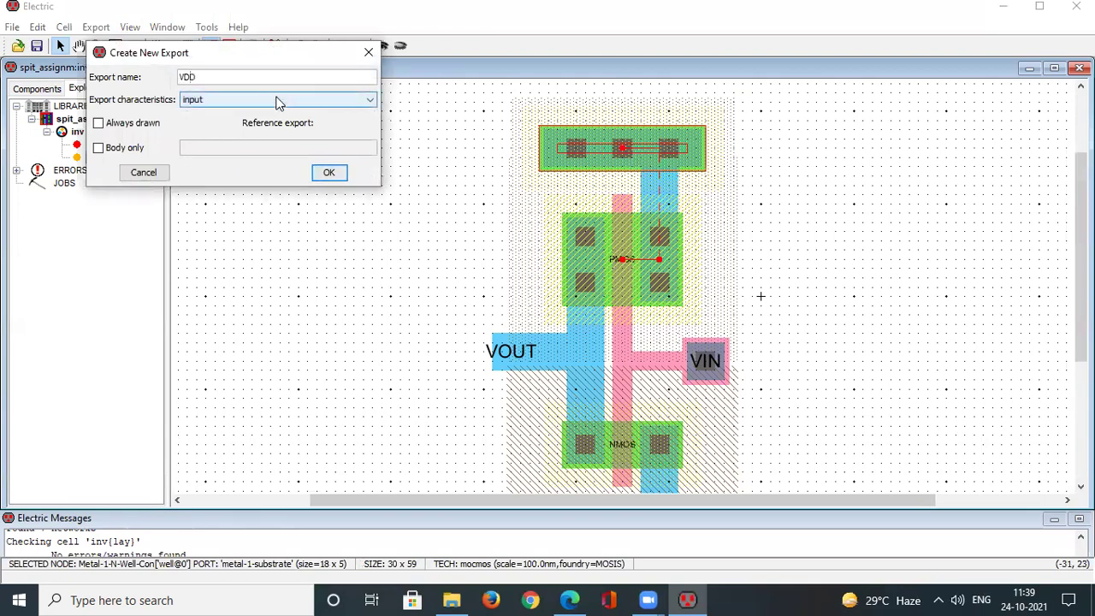
click(274, 99)
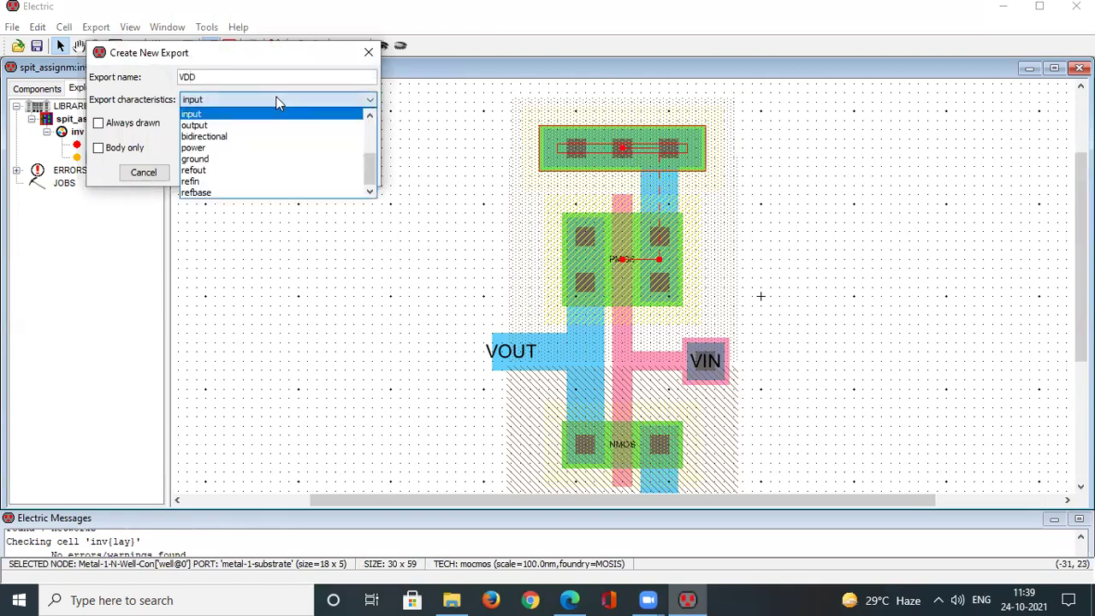
click(208, 148)
click(328, 173)
click(807, 231)
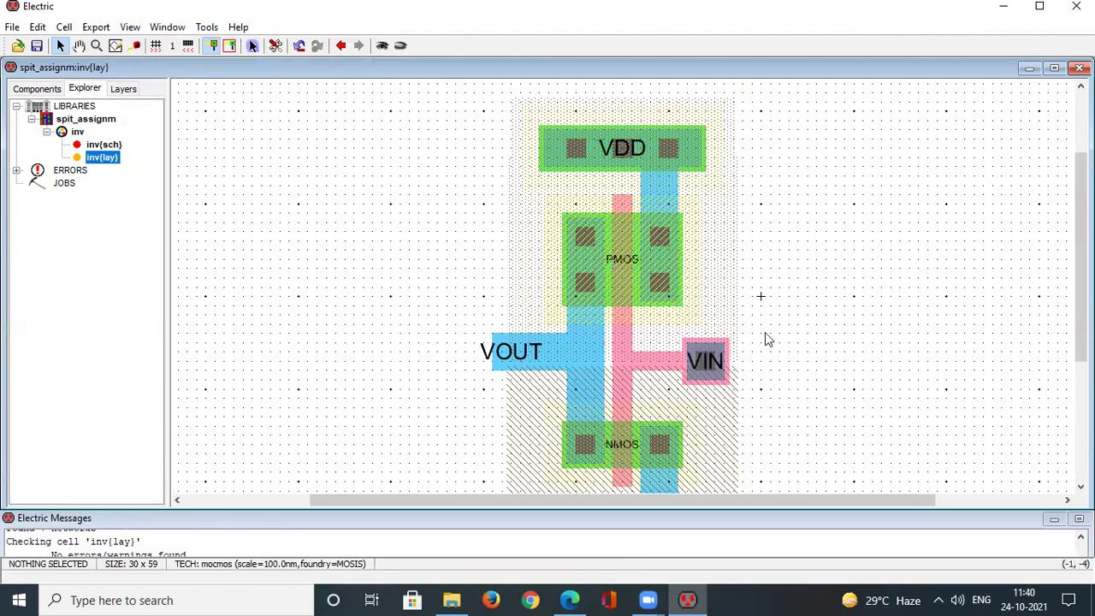
- Create an export named GND with the ground characteristic on the P-well contact below the NMOS
scroll(768, 339, down, 2)
middle_drag(760, 220, 761, 160)
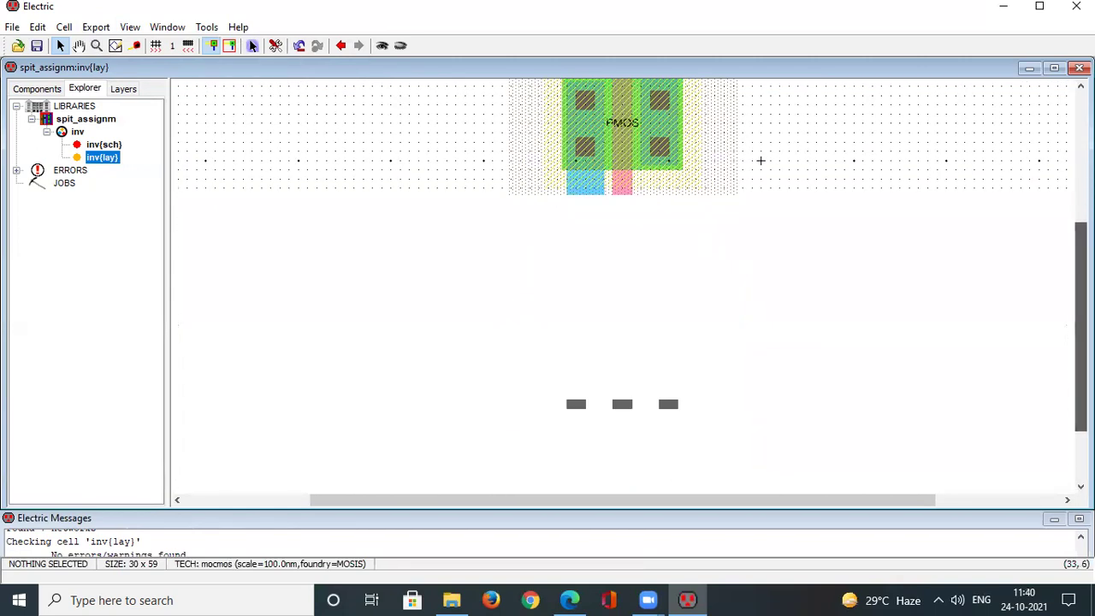
click(622, 403)
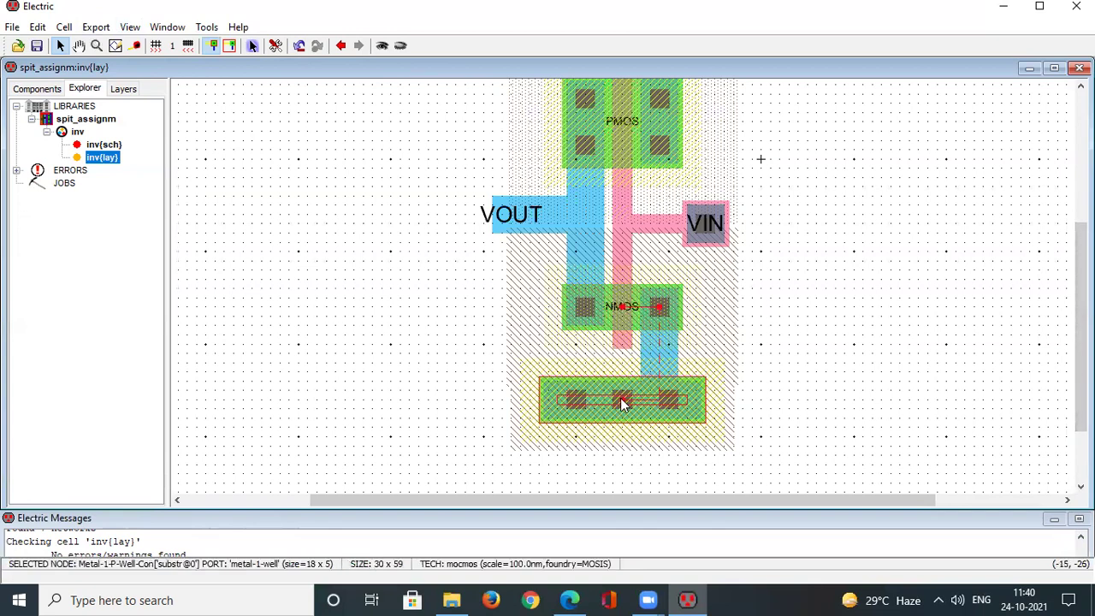
click(108, 29)
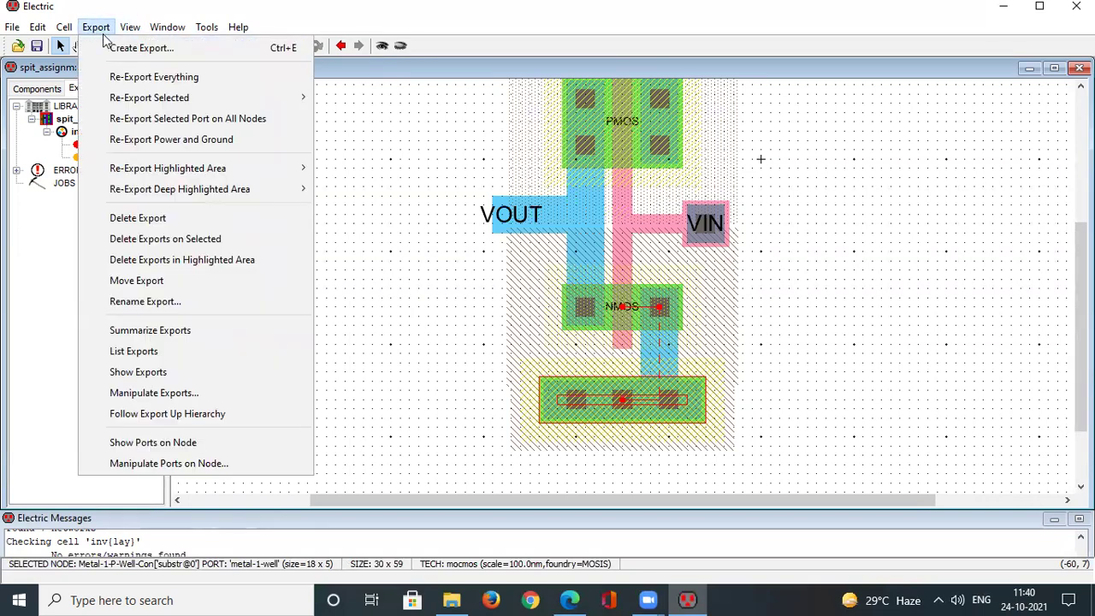
click(128, 48)
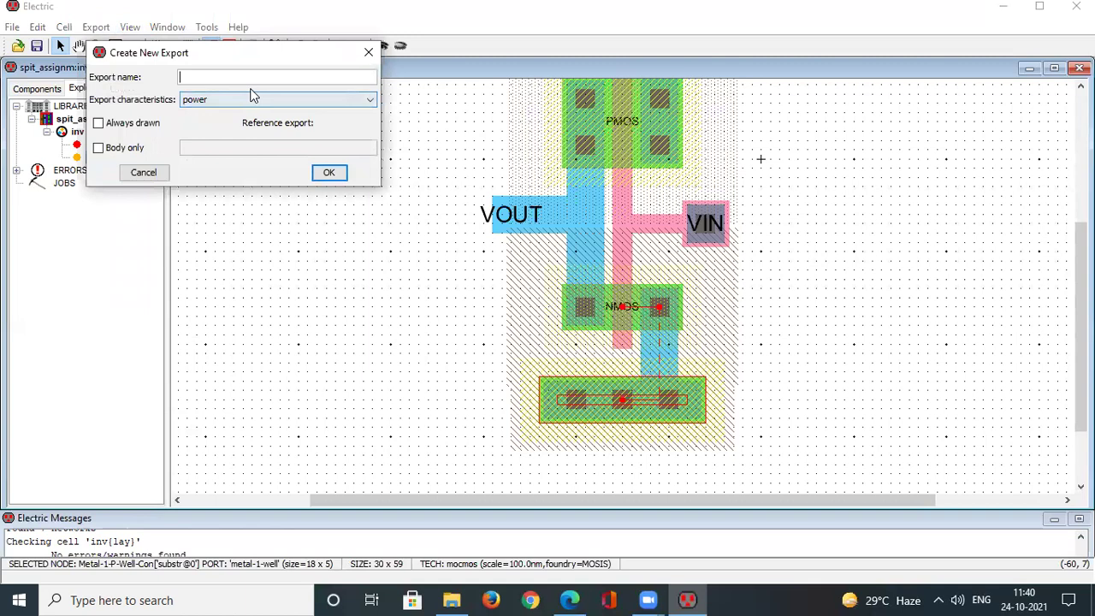
text(GND)
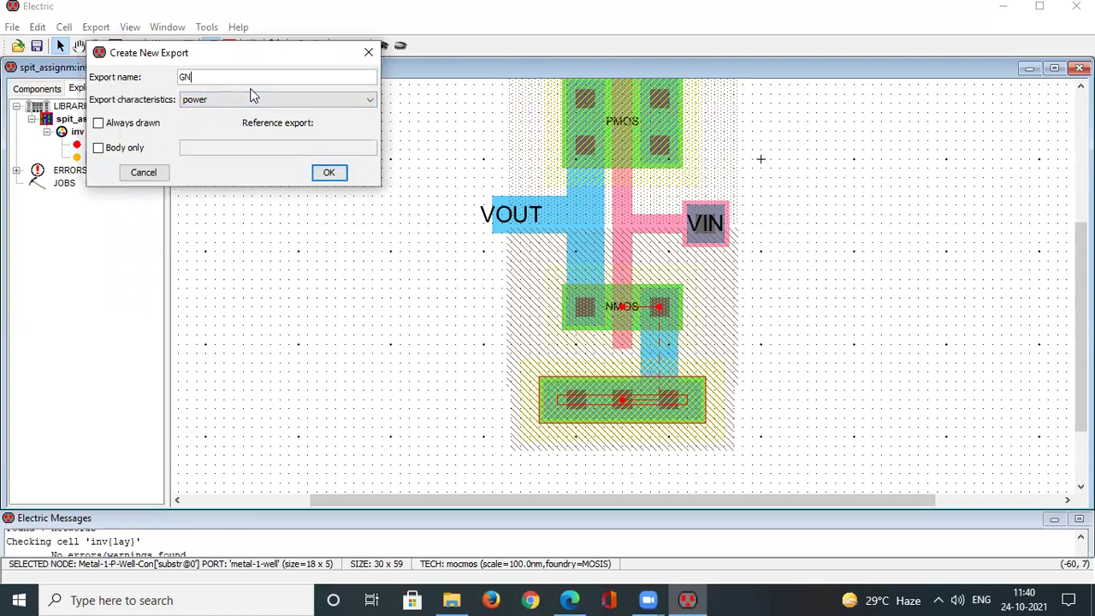
click(247, 99)
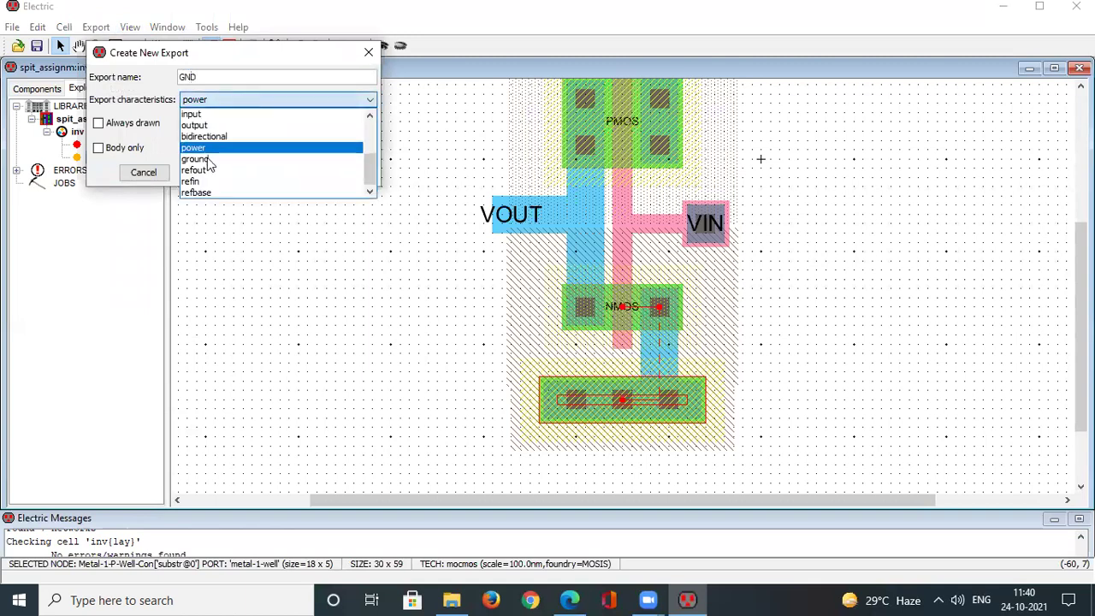
click(206, 162)
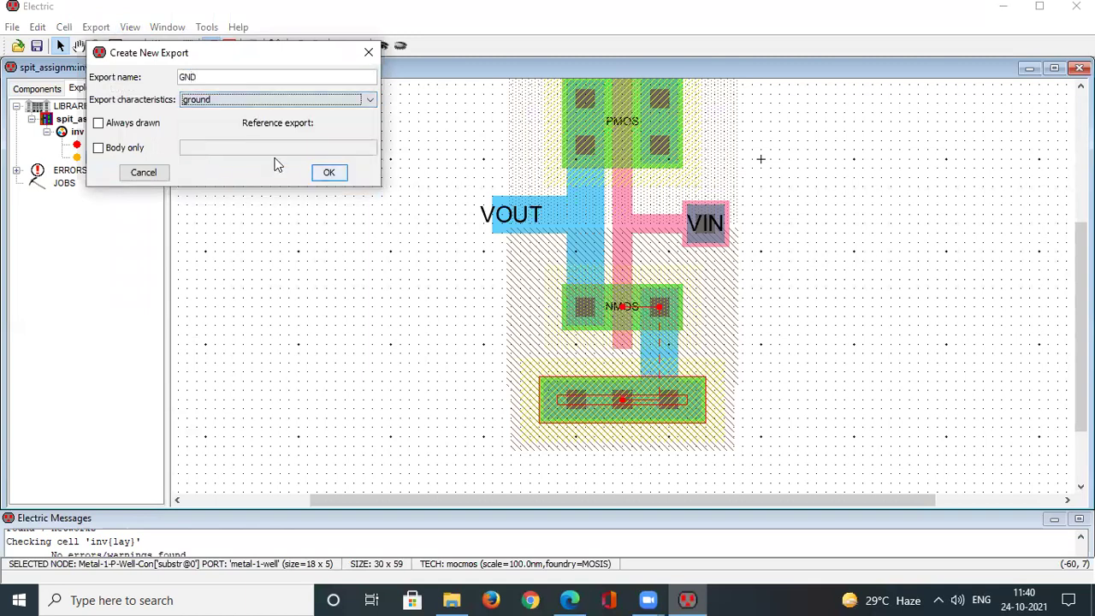
click(331, 173)
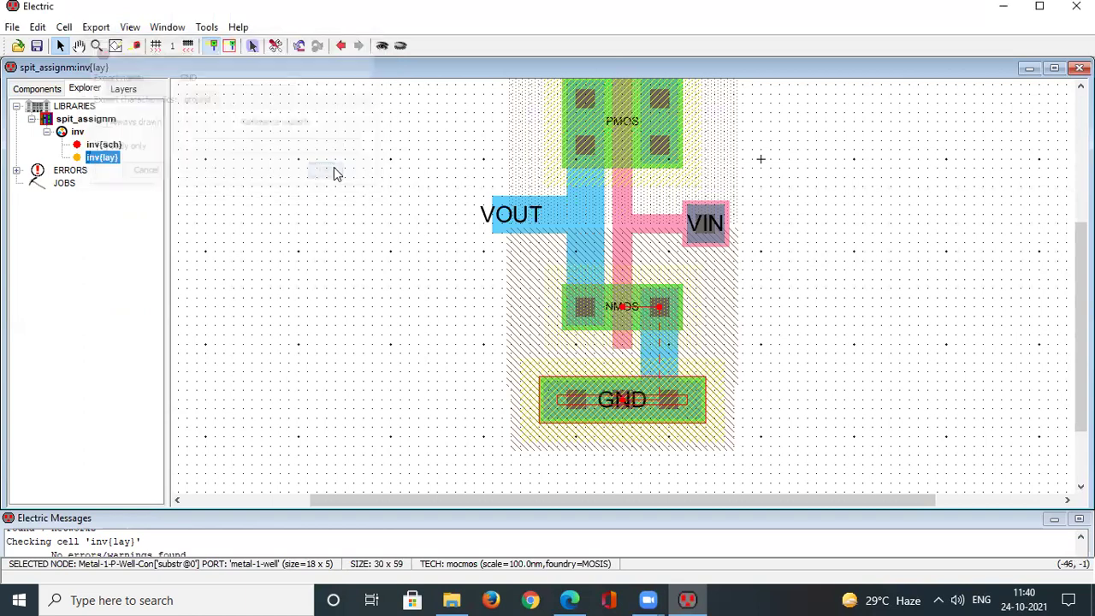
click(867, 351)
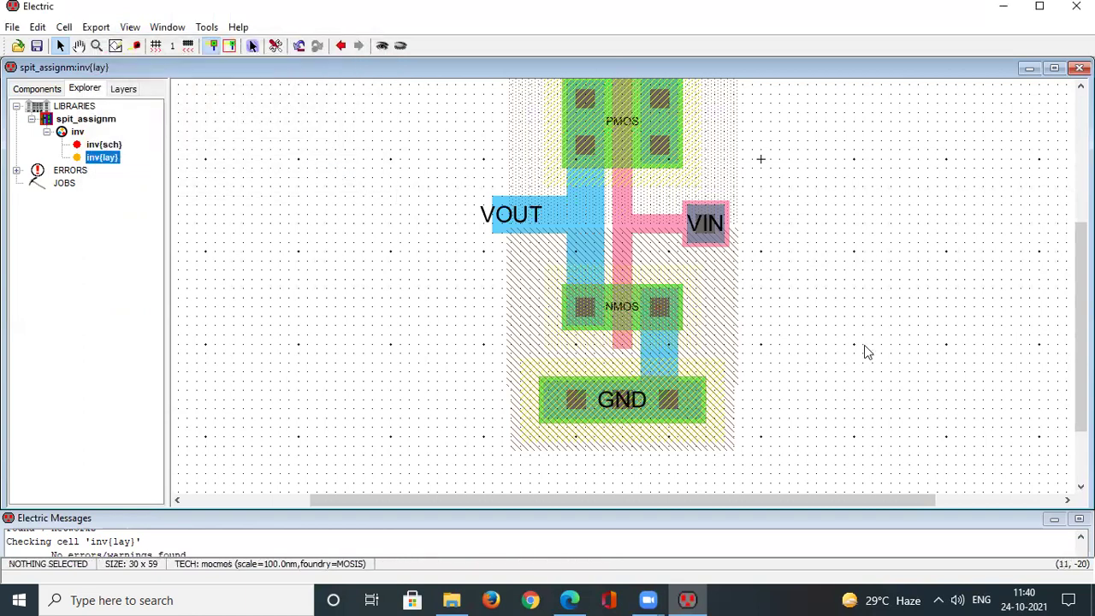
- Open the inv{sch} schematic and move the SPICE code text left and slightly down, clear of the inverter circuit
scroll(1081, 325, up, 3)
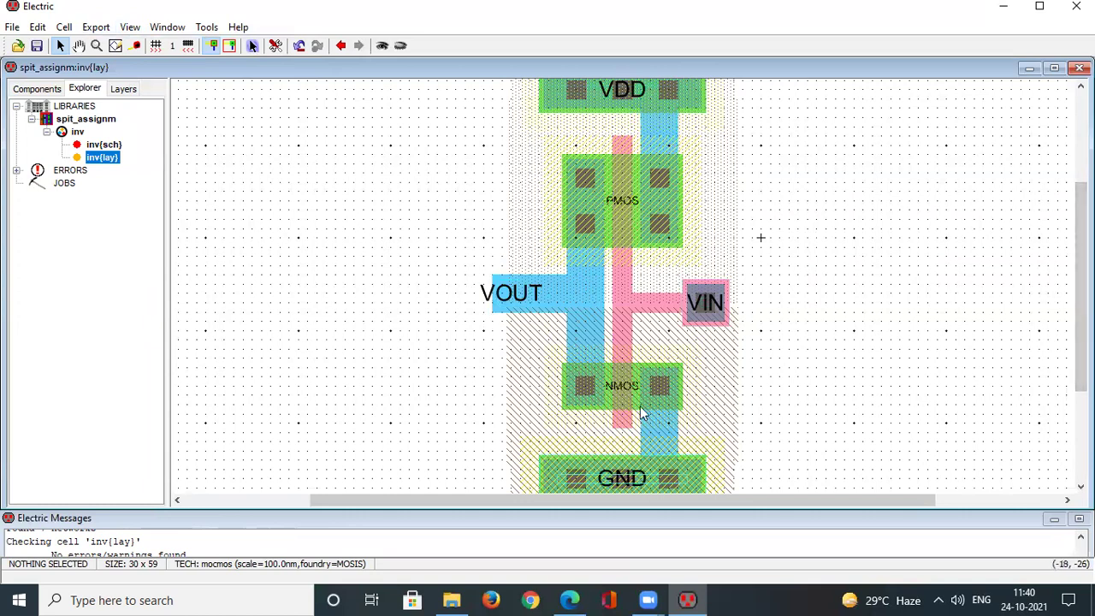
click(111, 148)
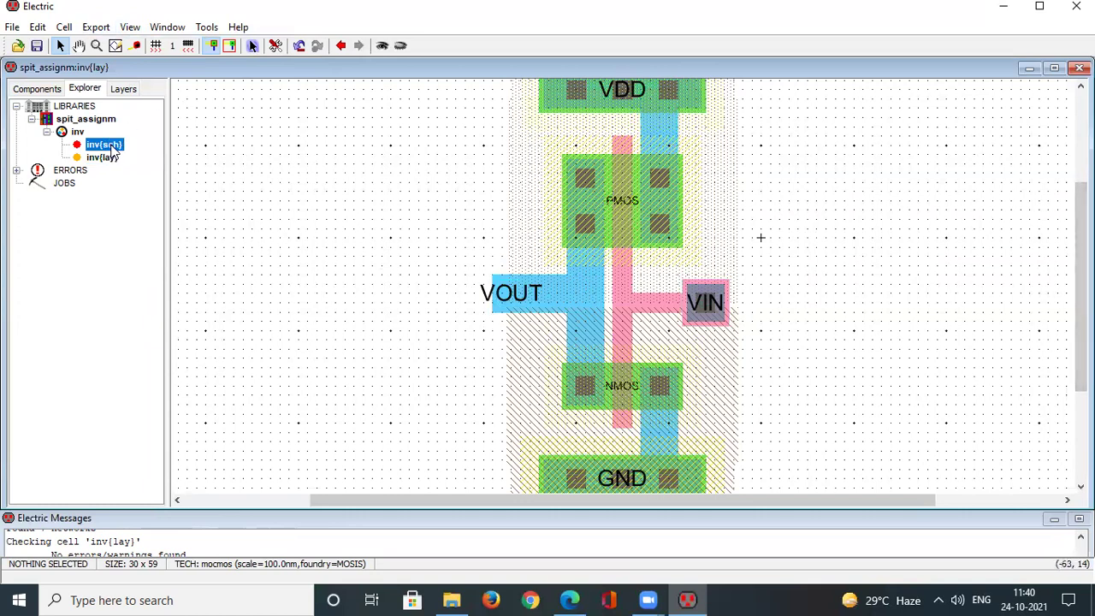
double_click(110, 148)
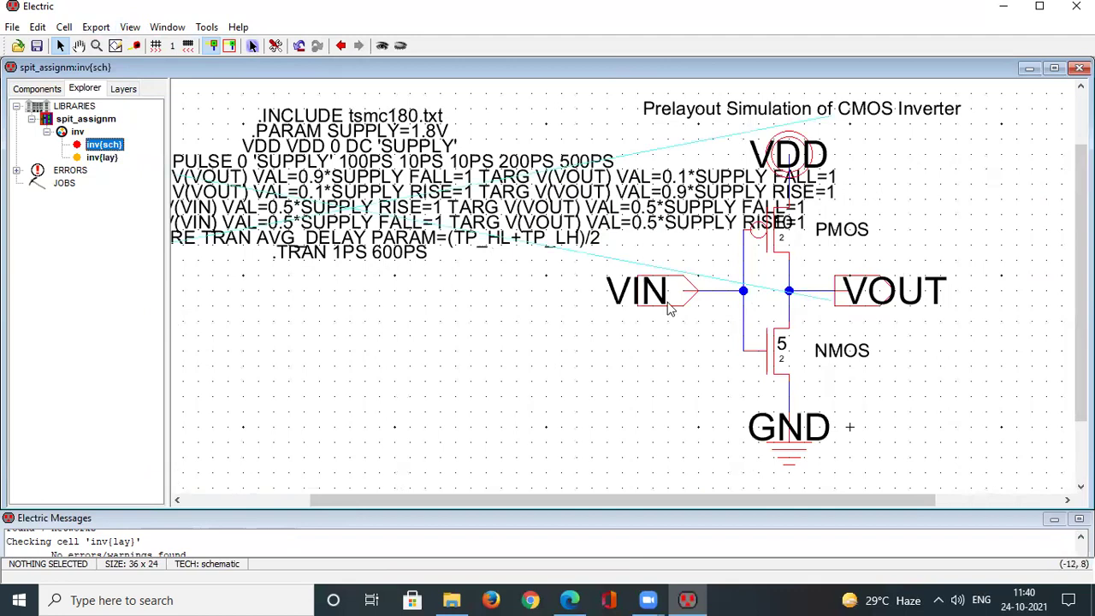
drag(484, 178, 287, 224)
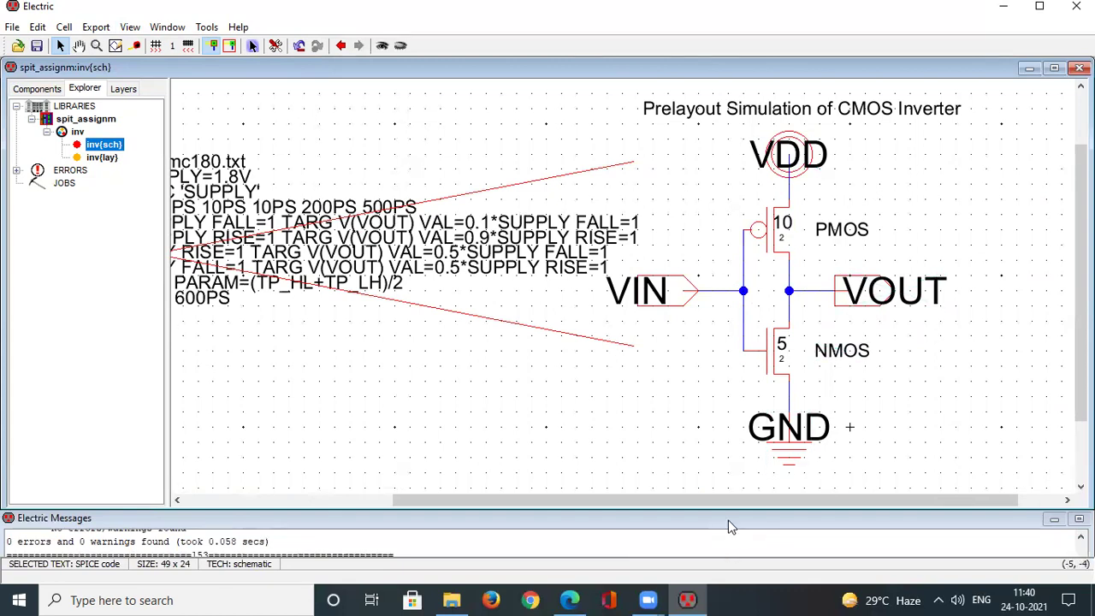
- Return to inv{lay} and check the layout hierarchically with DRC after adding the exports
double_click(104, 159)
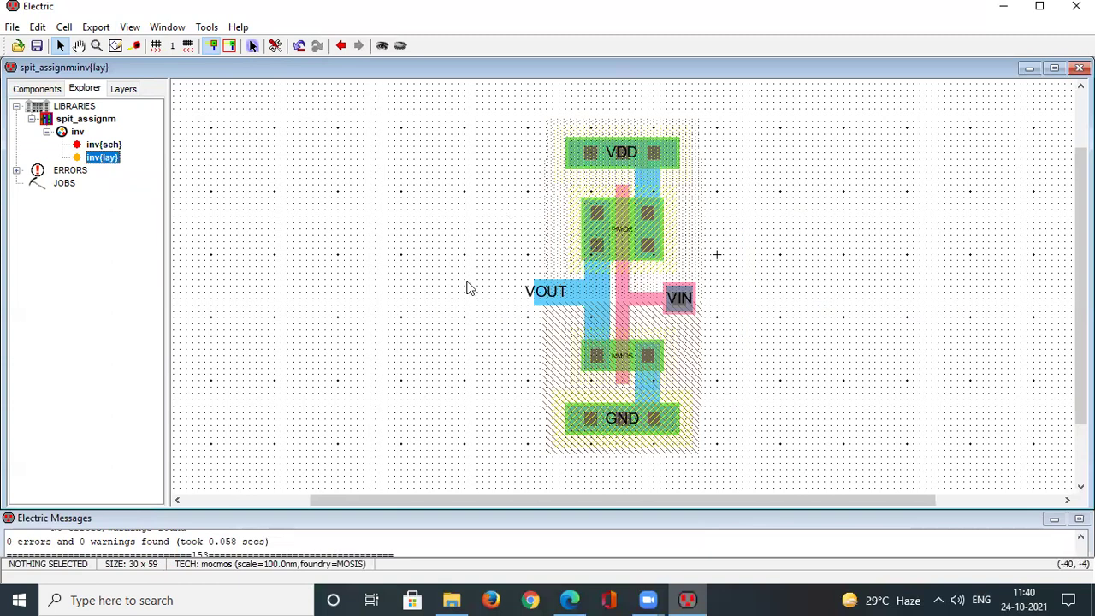
ctrl+scroll(468, 289, up, 2)
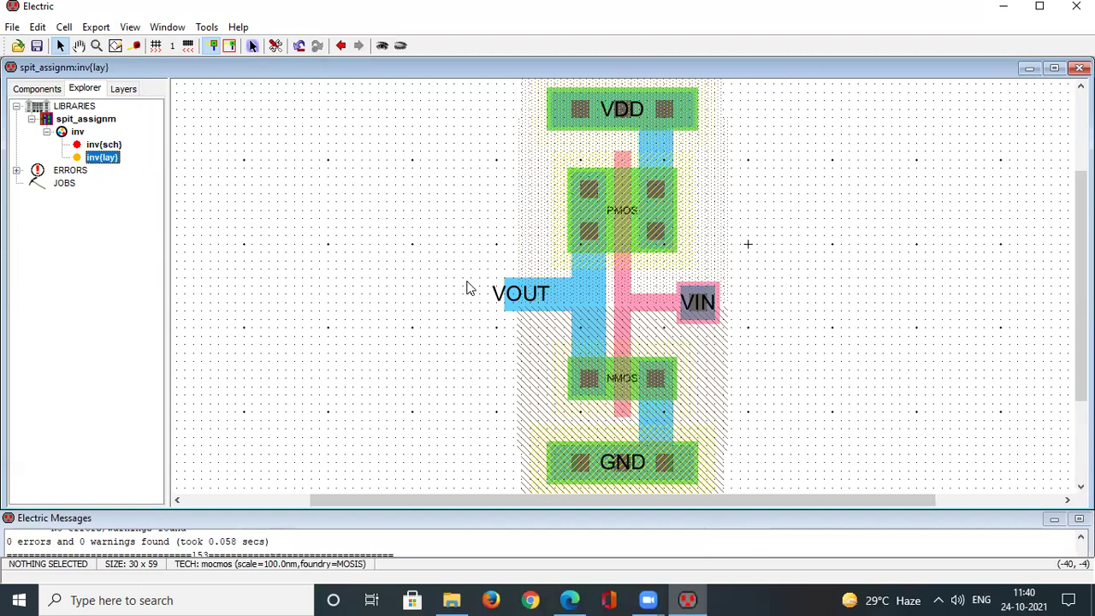
click(206, 26)
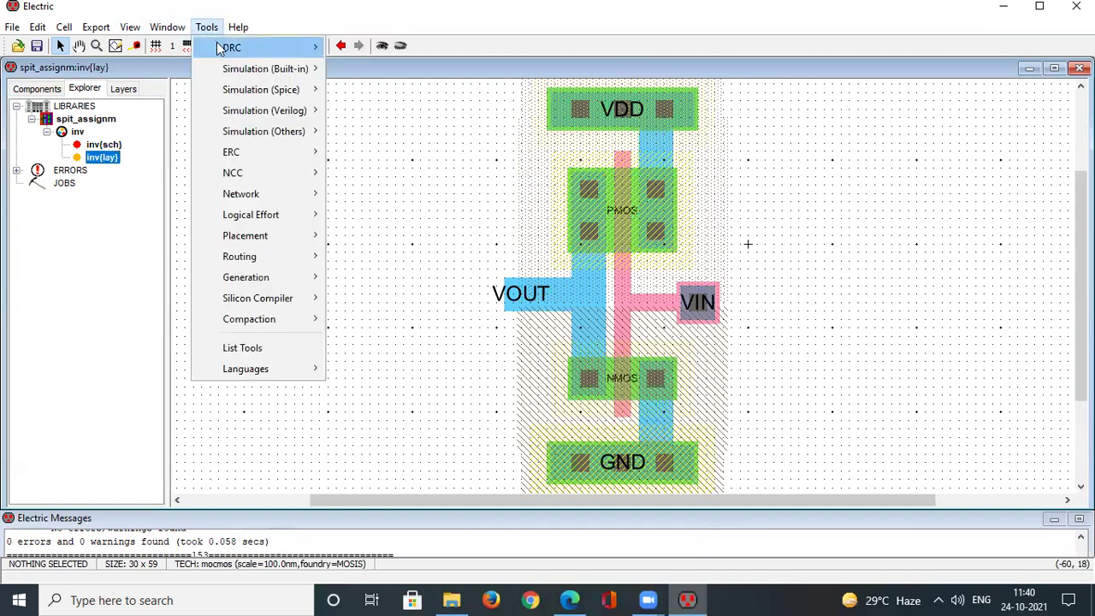
mouse_move(220, 49)
click(363, 50)
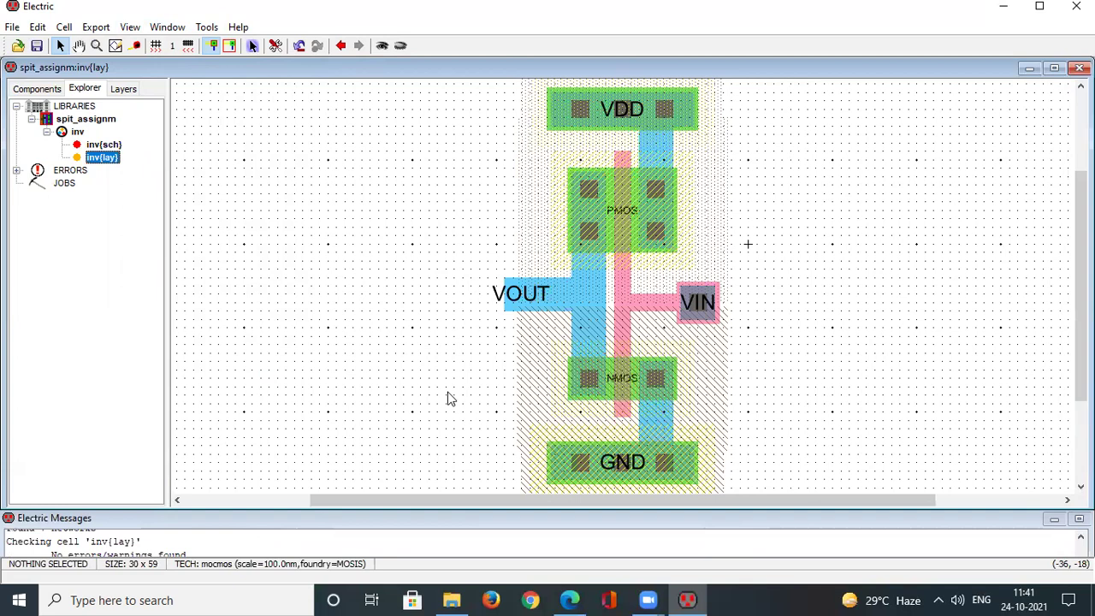
- Compare the inv{lay} layout with the inv{sch} schematic, checking transistors, connections and ports, and finish on the schematic
double_click(86, 147)
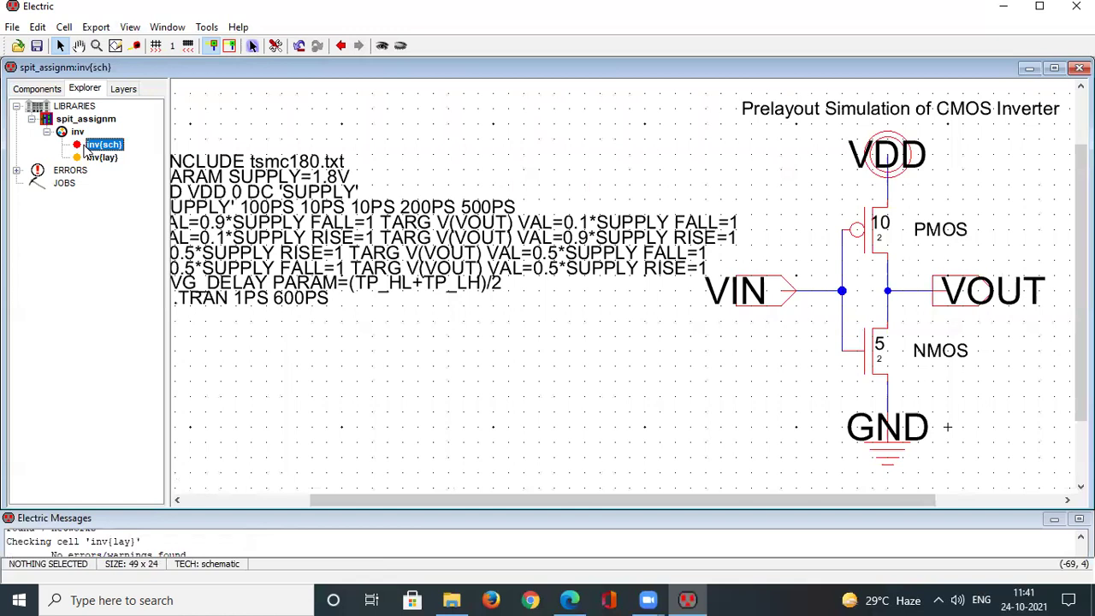
double_click(98, 158)
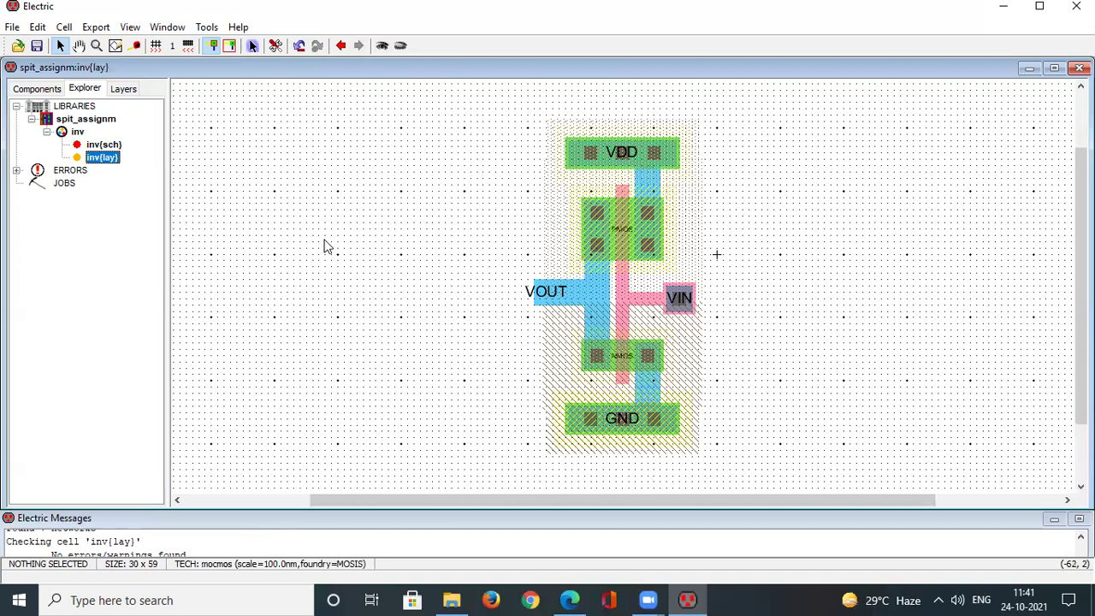
key(ctrl+9)
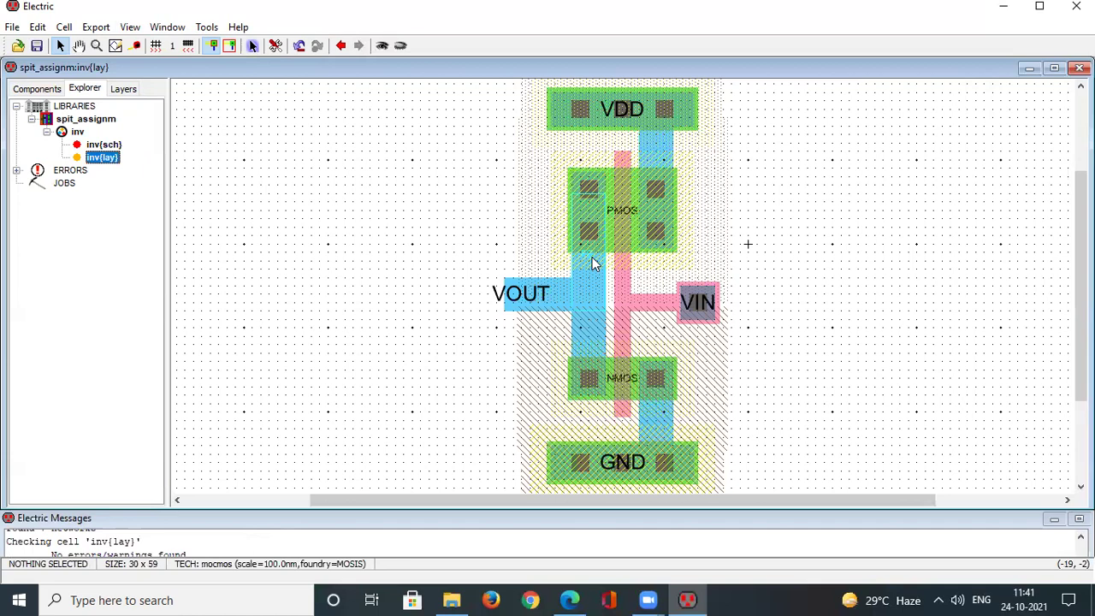
double_click(104, 145)
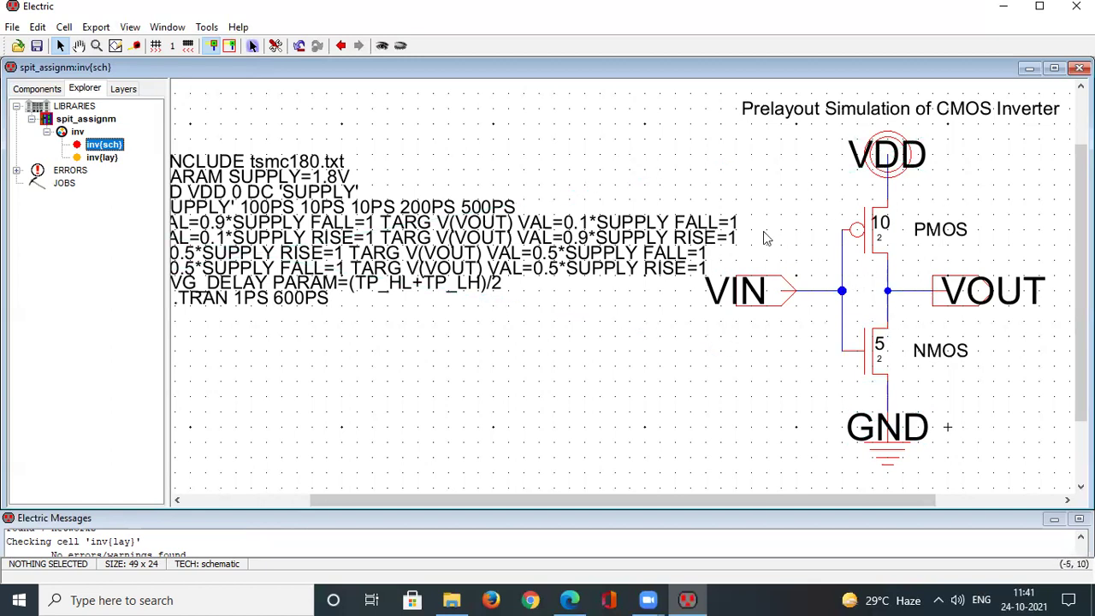
- Run NCC on the schematic and layout views of the inv cell from inv{lay}, and enlarge the messages area to read the report
double_click(101, 157)
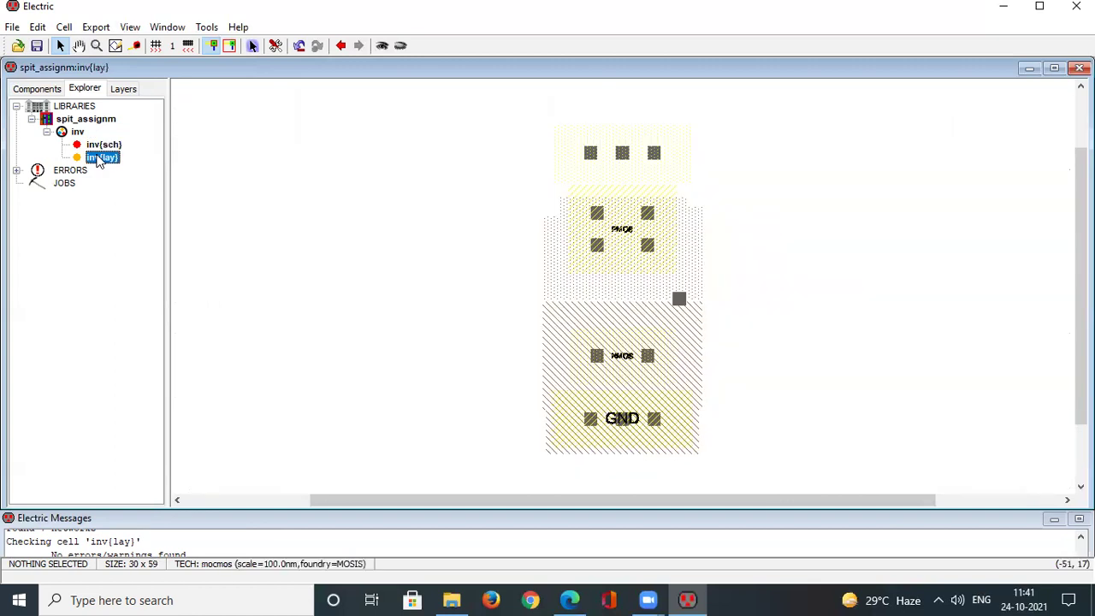
ctrl+scroll(660, 349, up, 2)
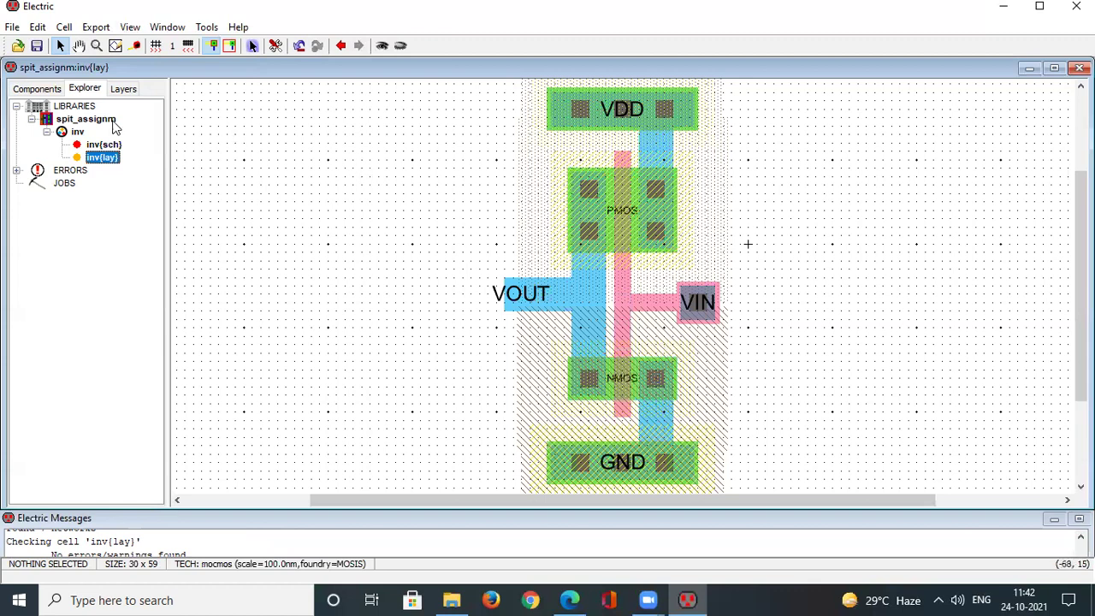
double_click(106, 144)
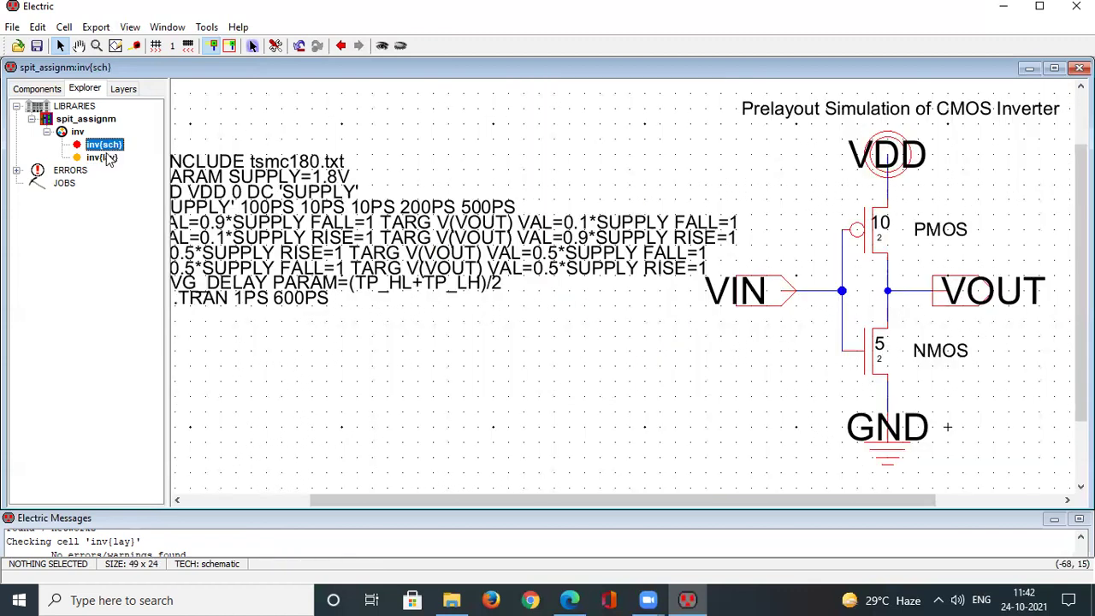
double_click(102, 161)
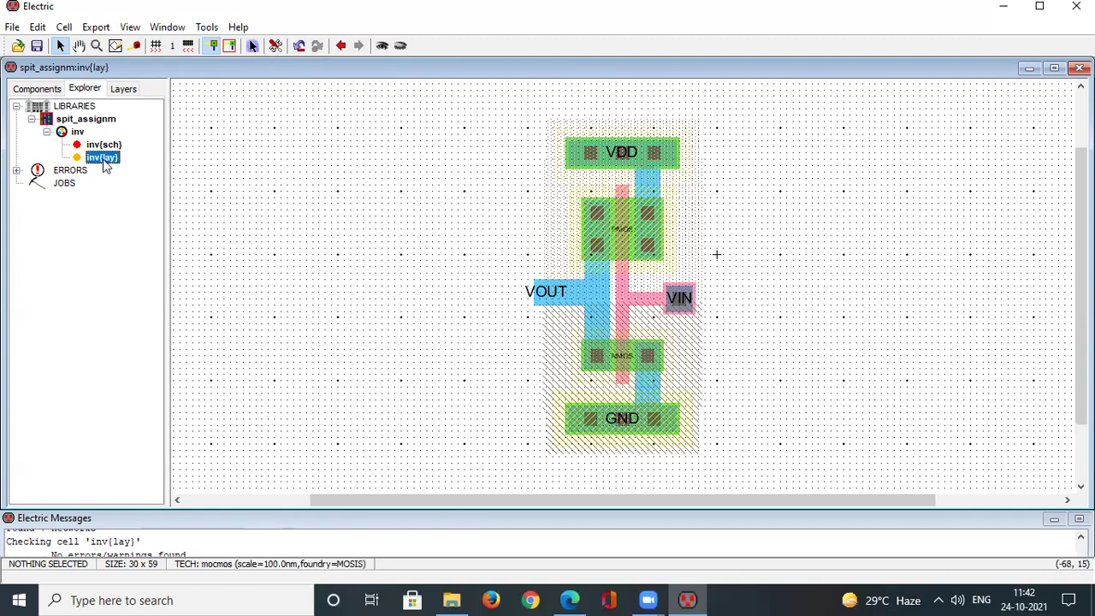
key(ctrl+9)
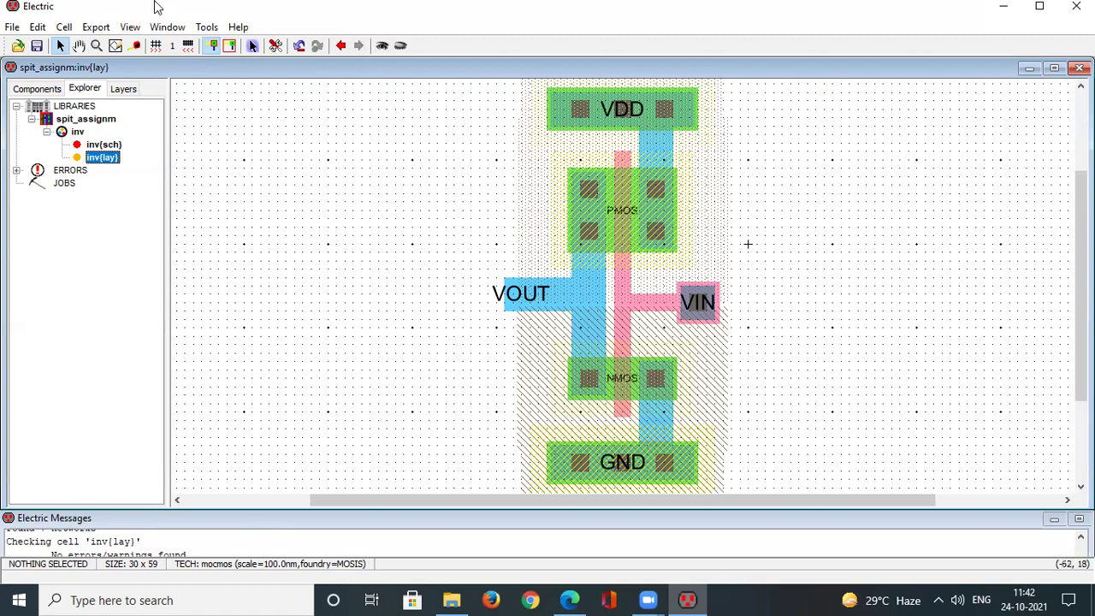
click(211, 30)
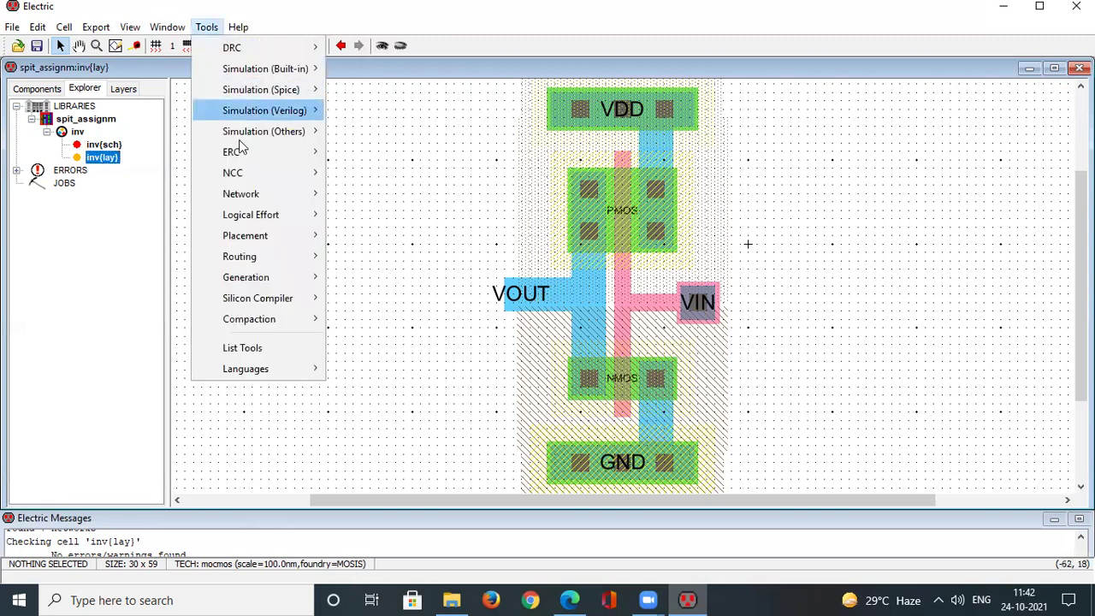
mouse_move(238, 175)
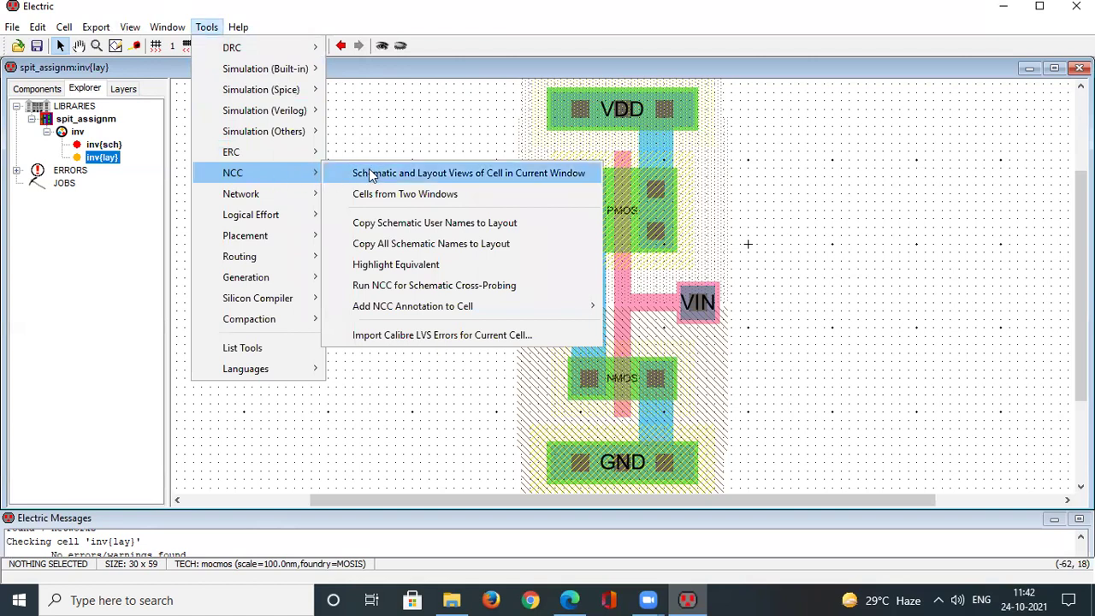
click(469, 174)
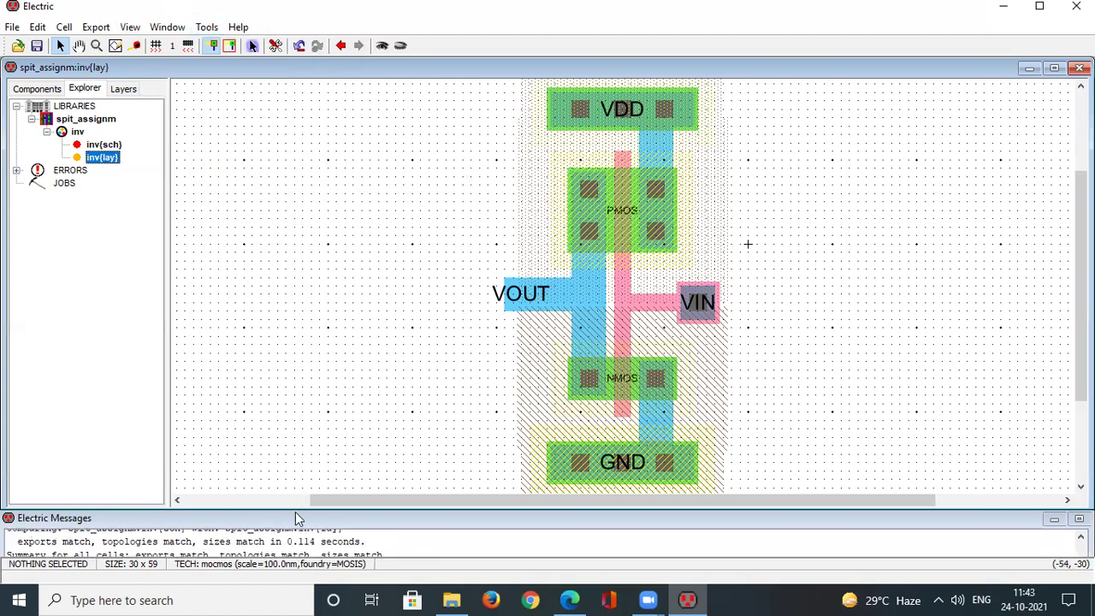
drag(296, 512, 296, 434)
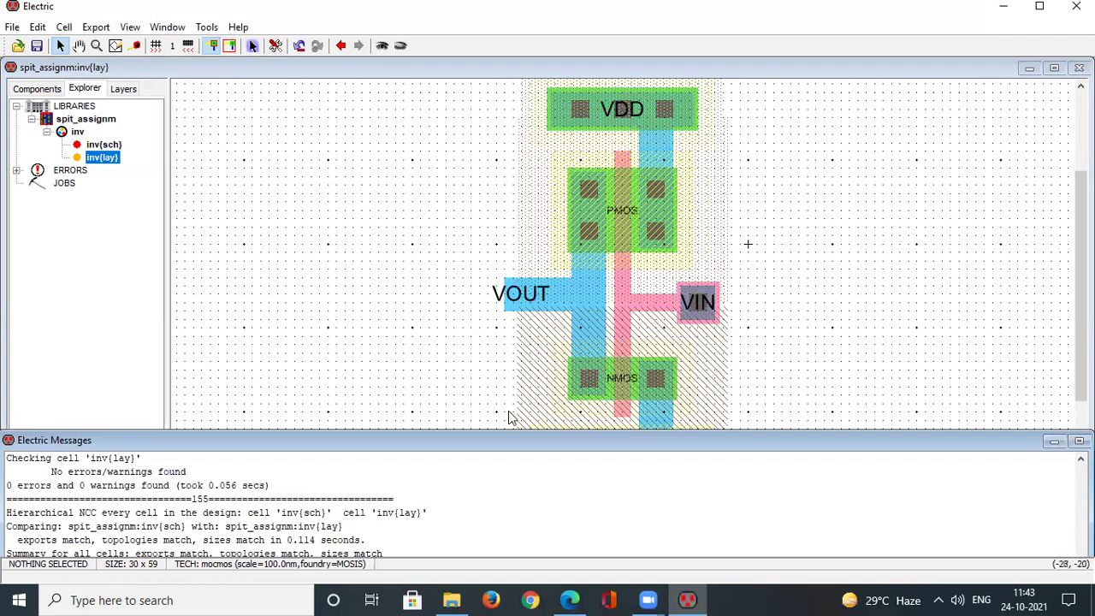
- Compare inv{sch} and inv{lay} against the NCC report for exports, topologies and sizes, highlighting the PMOS gate's connections in the layout
double_click(117, 145)
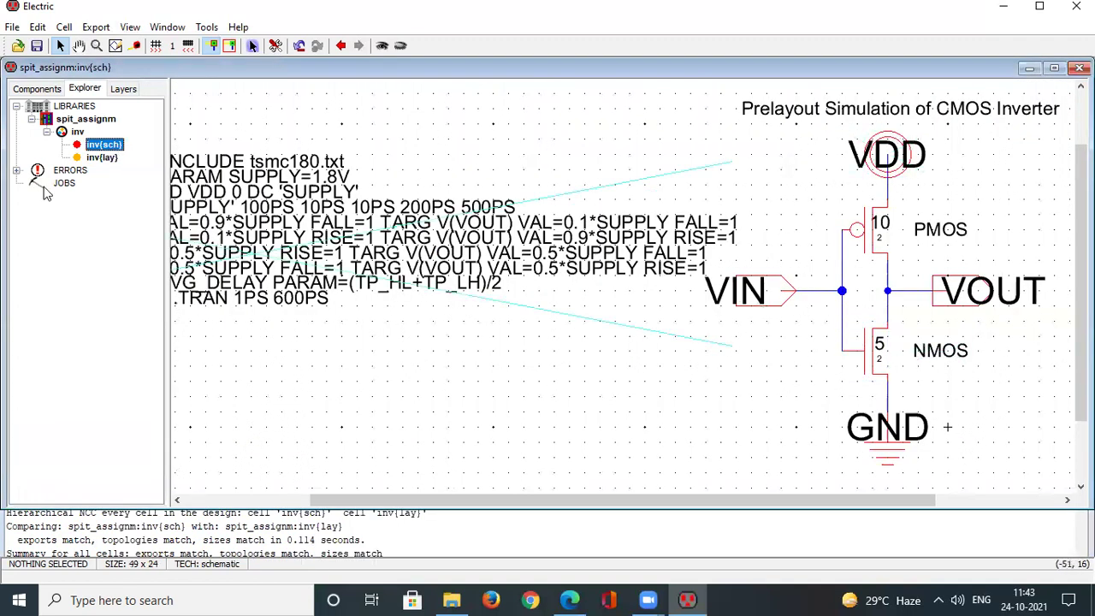
double_click(90, 159)
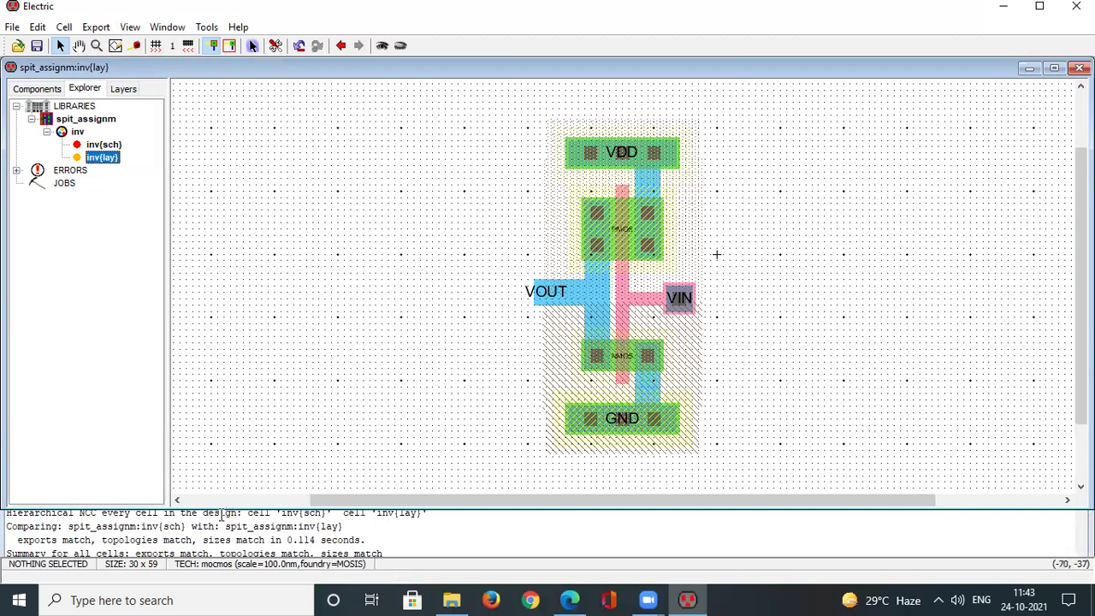
drag(207, 538, 254, 540)
click(372, 309)
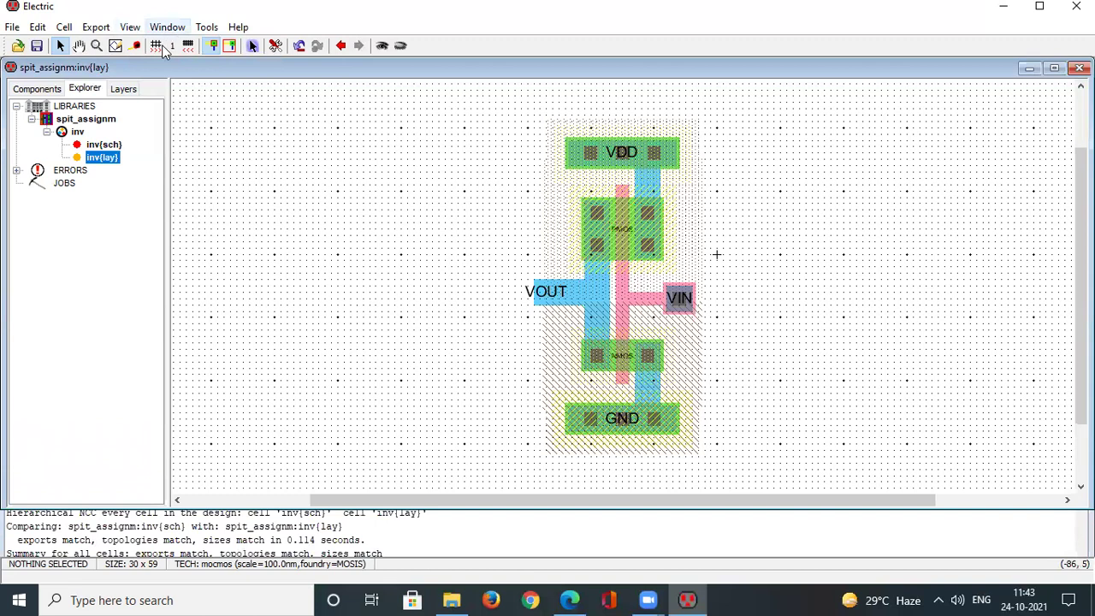
double_click(103, 145)
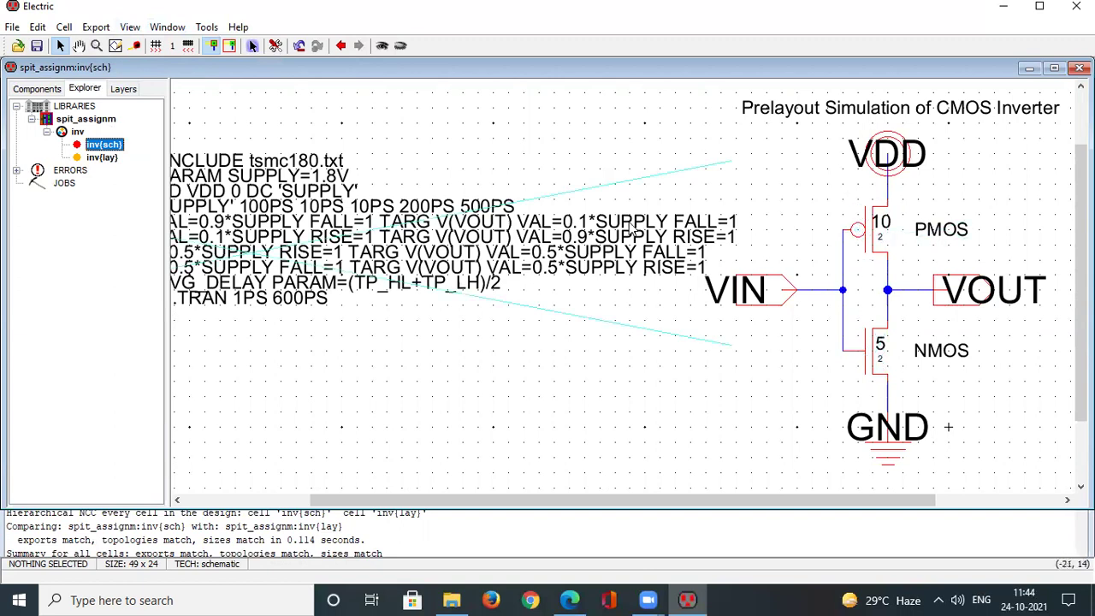
double_click(103, 158)
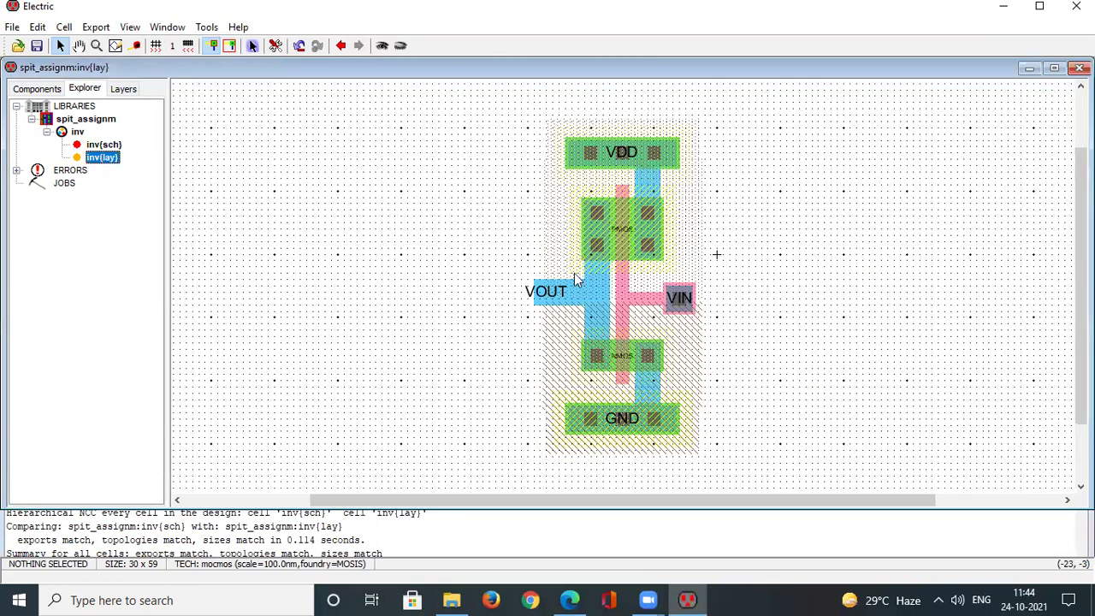
click(625, 249)
ctrl+scroll(625, 249, up, 1)
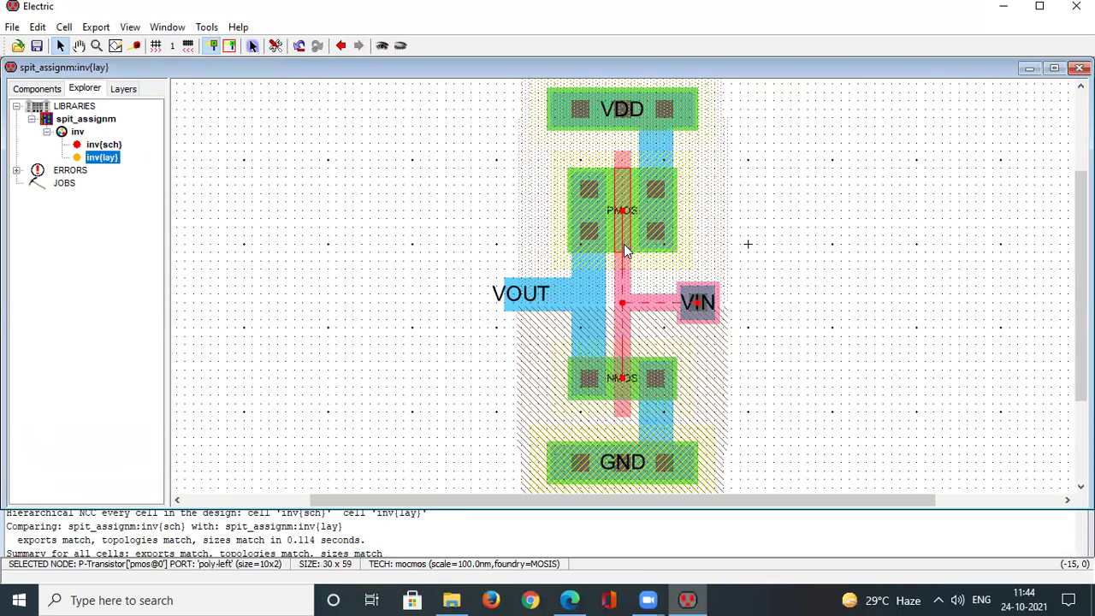
click(825, 262)
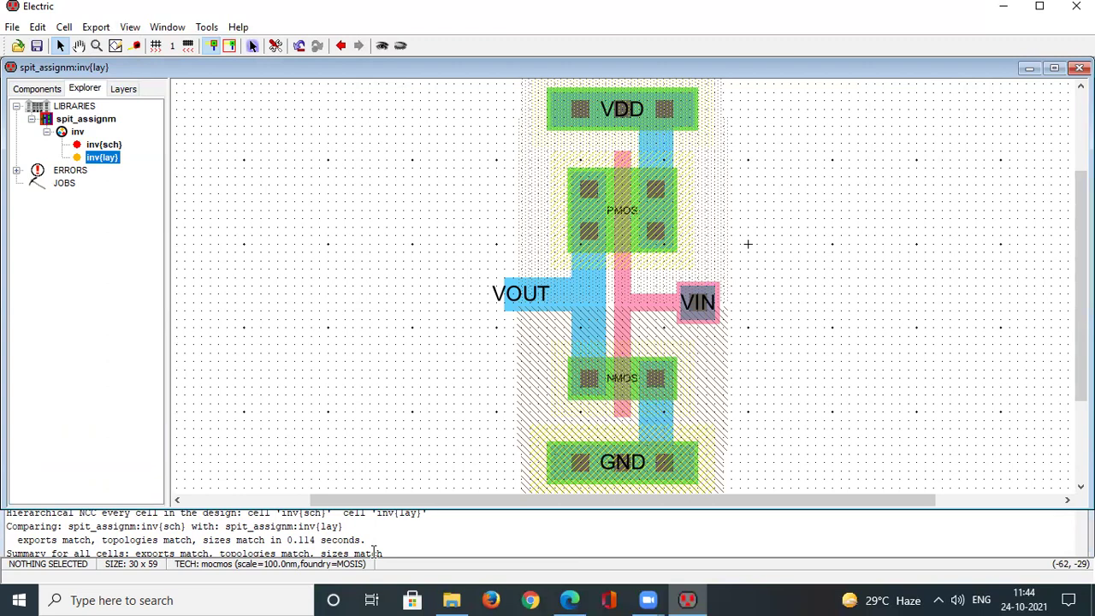
- Rerun NCC on the schematic and layout views of the current cell and read the new report
click(205, 27)
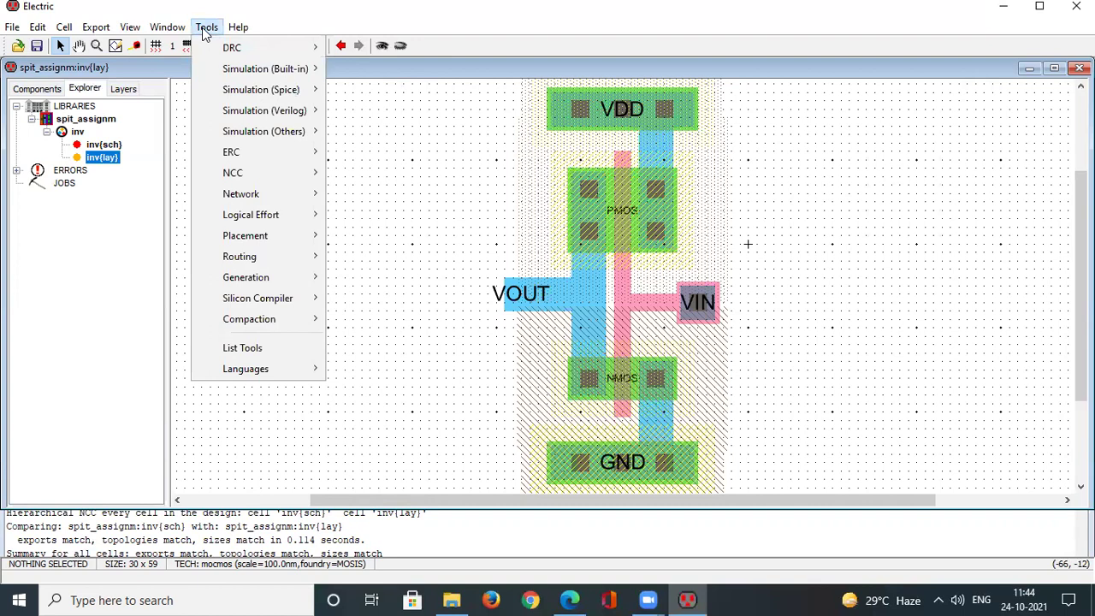
mouse_move(276, 175)
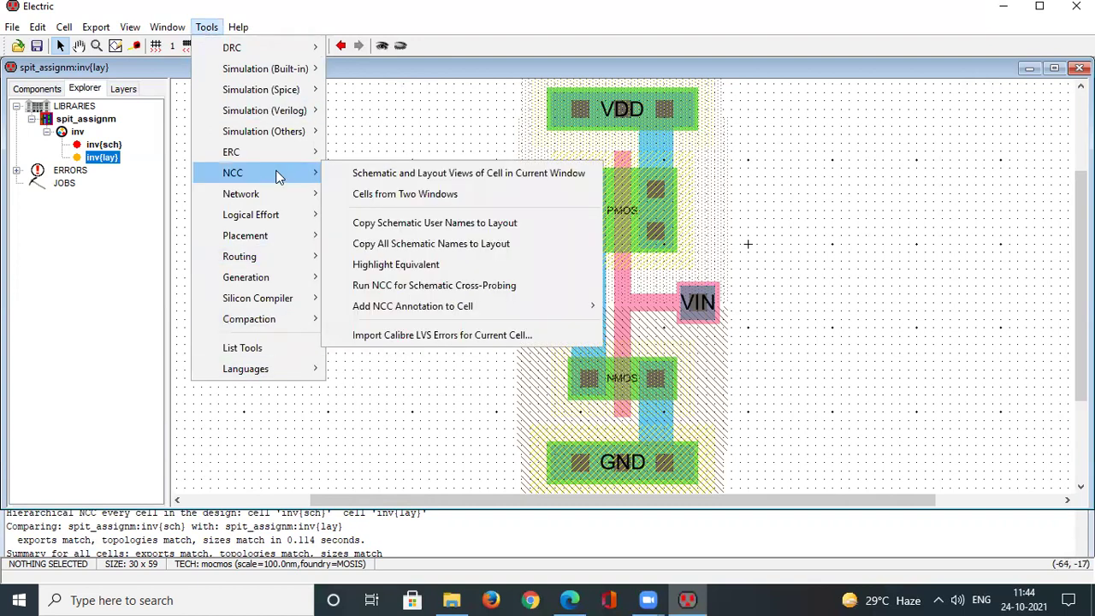
click(403, 174)
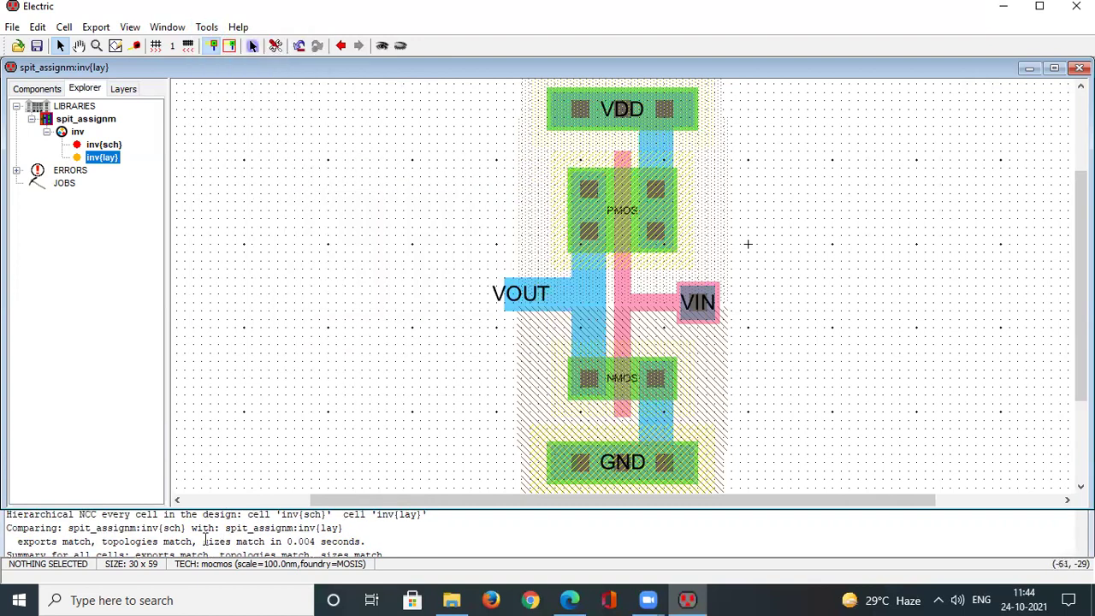
scroll(203, 541, up, 2)
scroll(201, 541, down, 2)
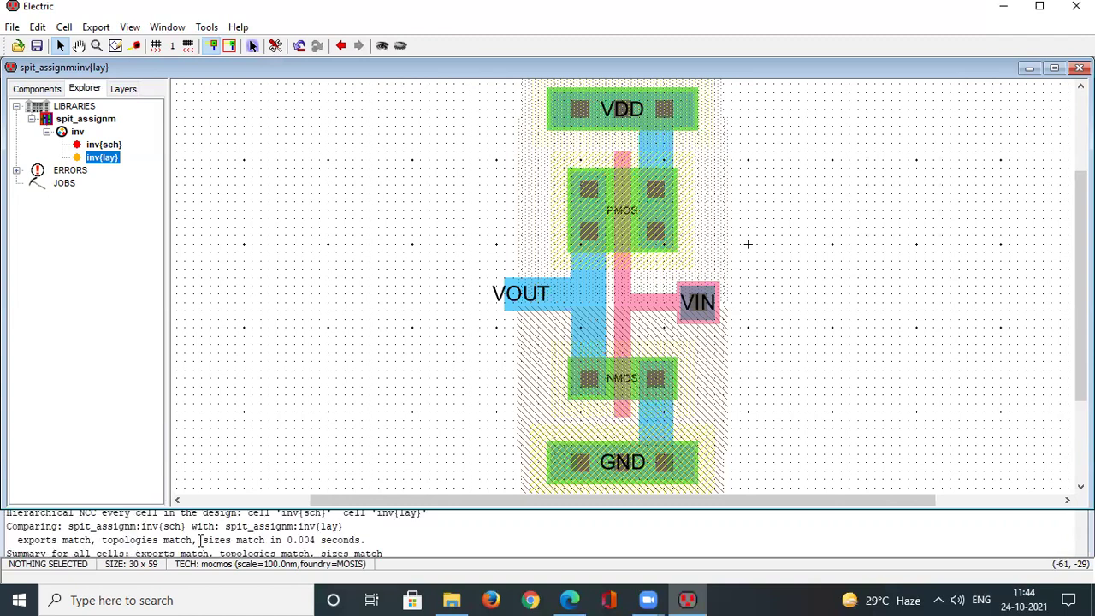
click(96, 540)
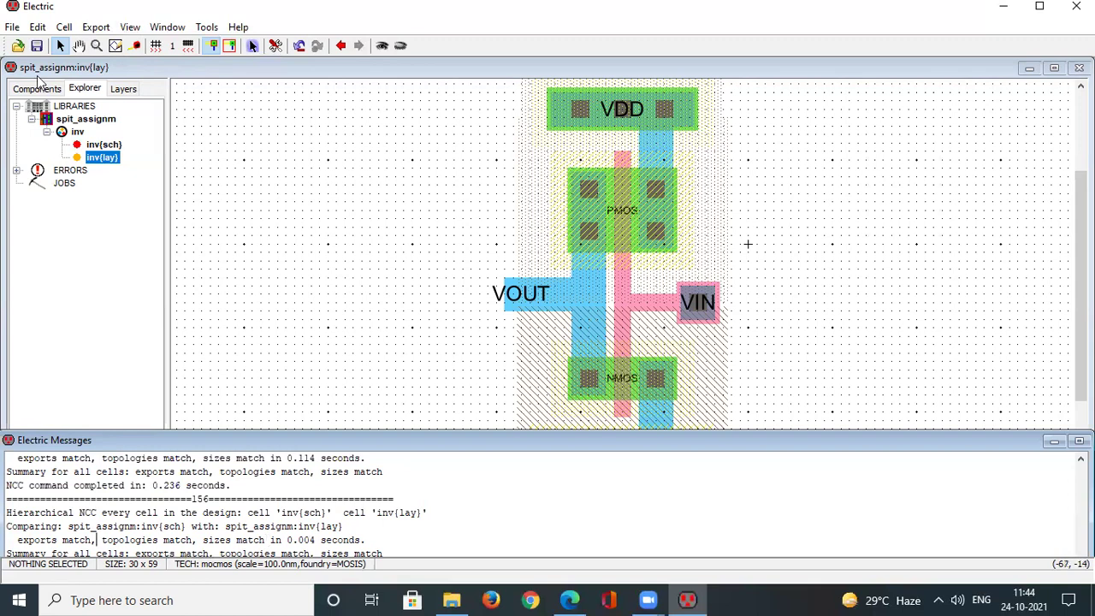
- Review the NCC tool preferences for hierarchical comparison and transistor size checking, then accept them and return to the layout
click(12, 28)
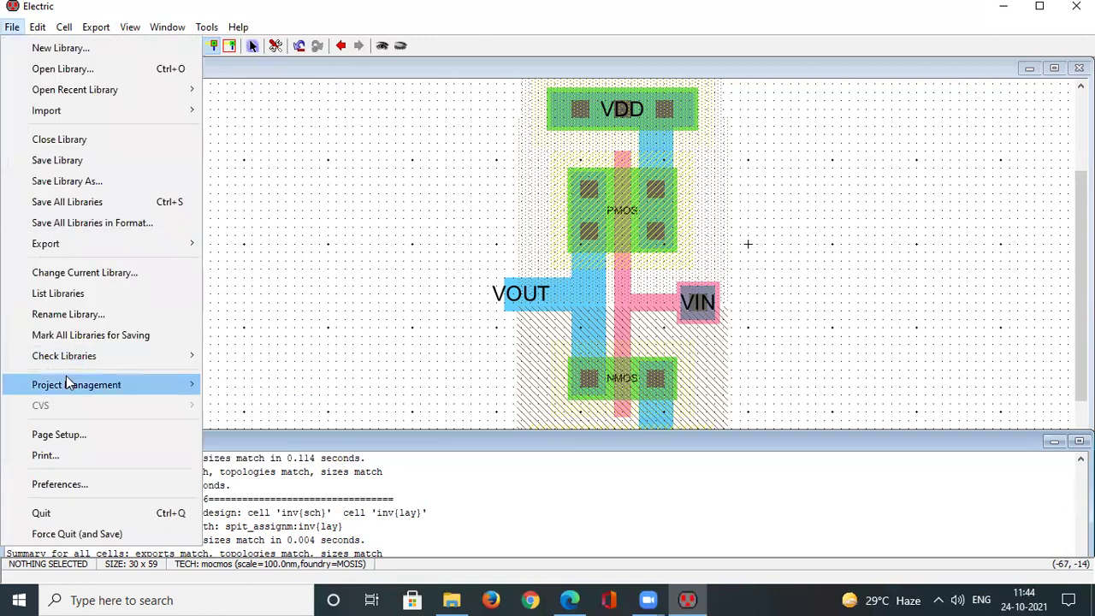
click(68, 484)
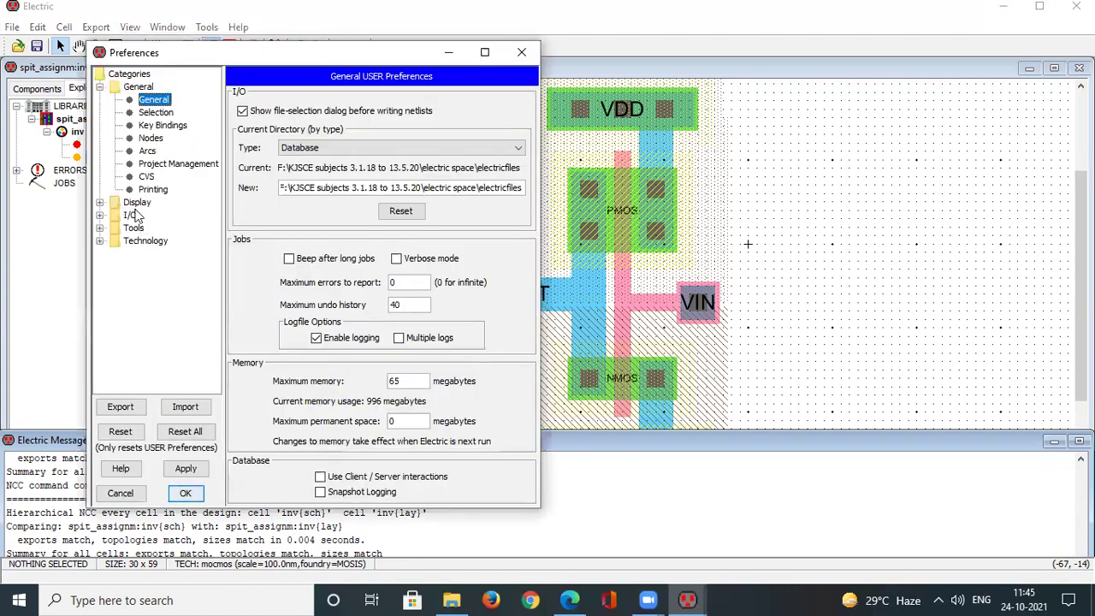
click(134, 228)
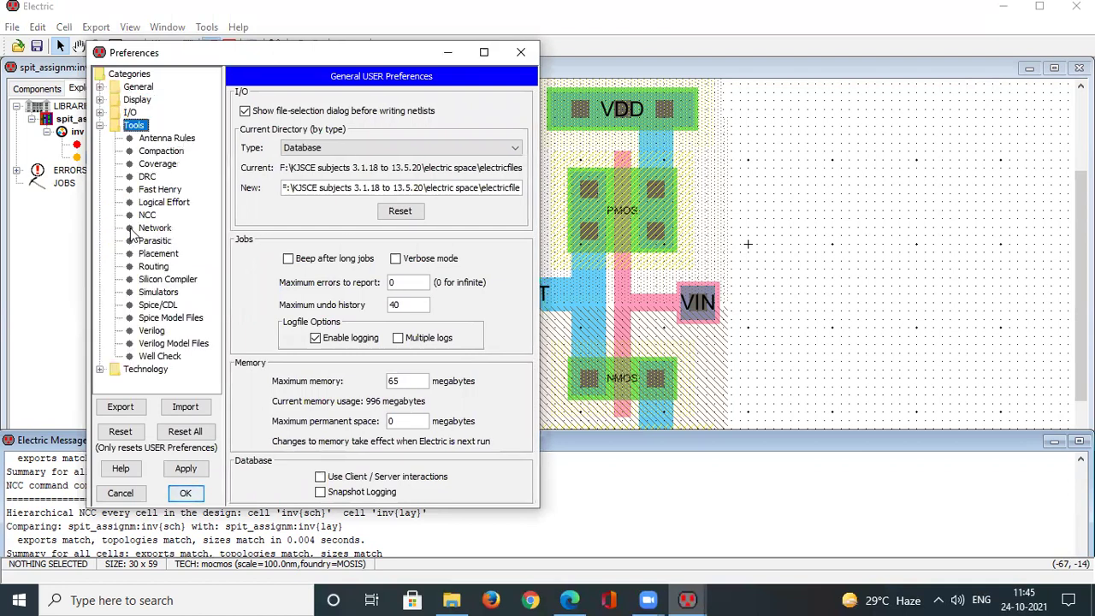
click(147, 217)
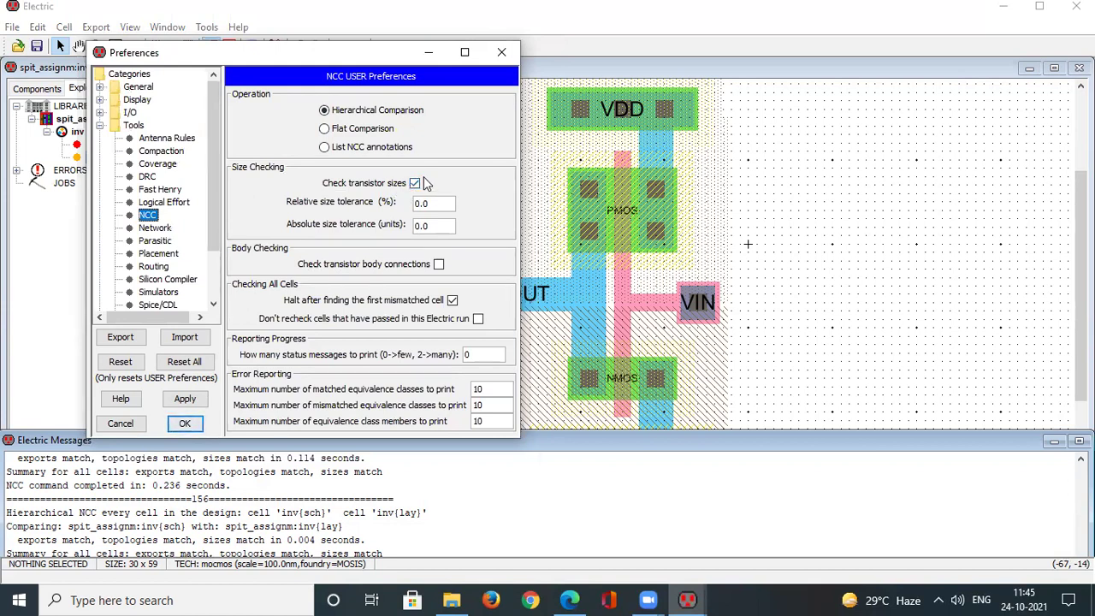
click(188, 424)
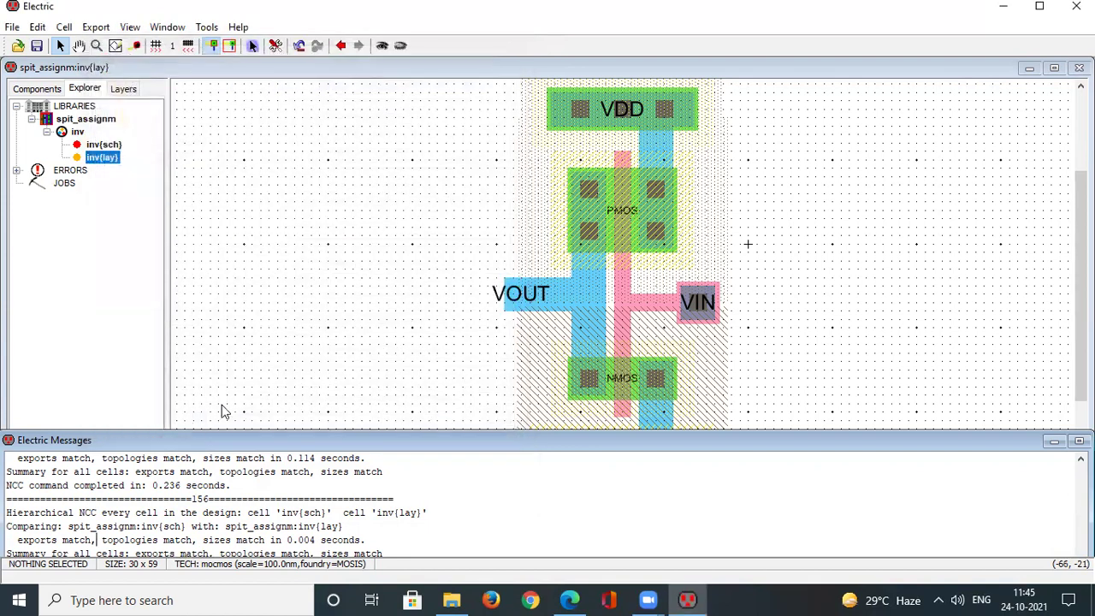
click(293, 283)
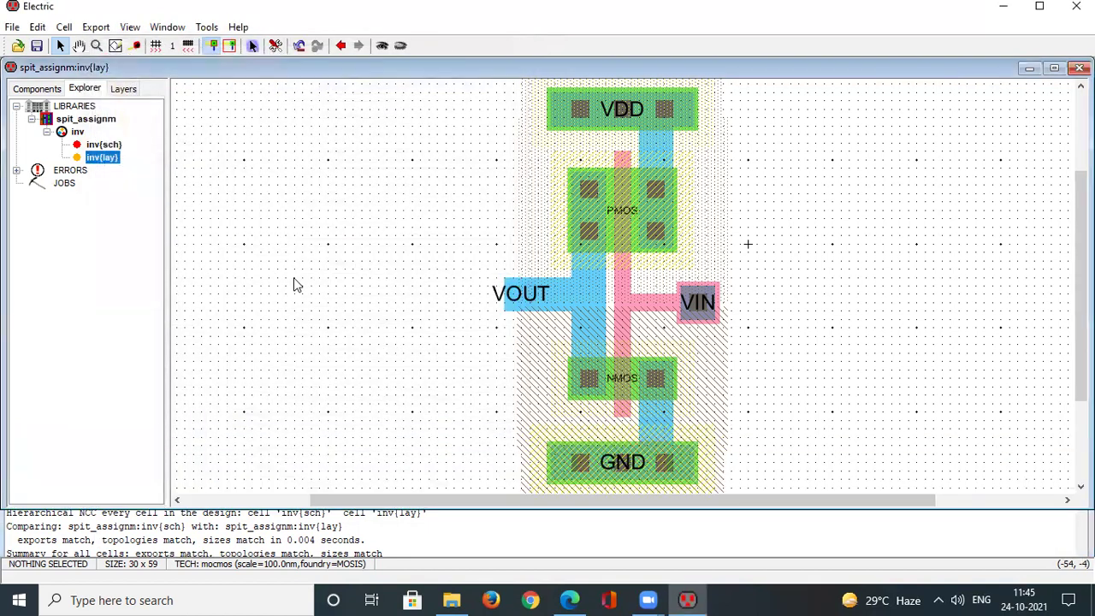
- Review the NCC report and compare the inv{sch} schematic with the inv{lay} layout, finishing on the layout
click(238, 539)
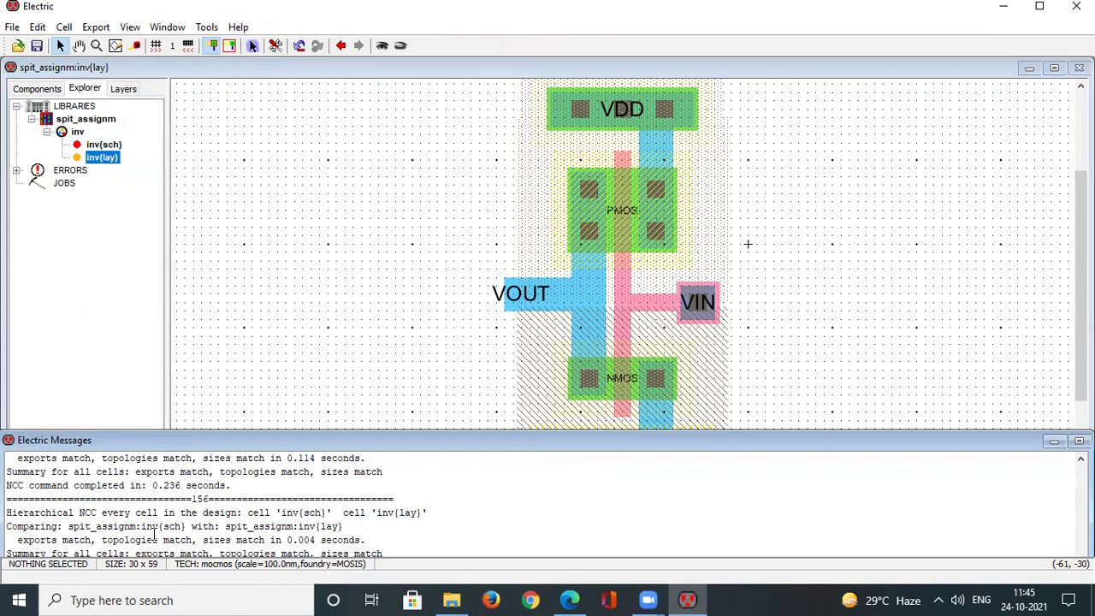
click(99, 145)
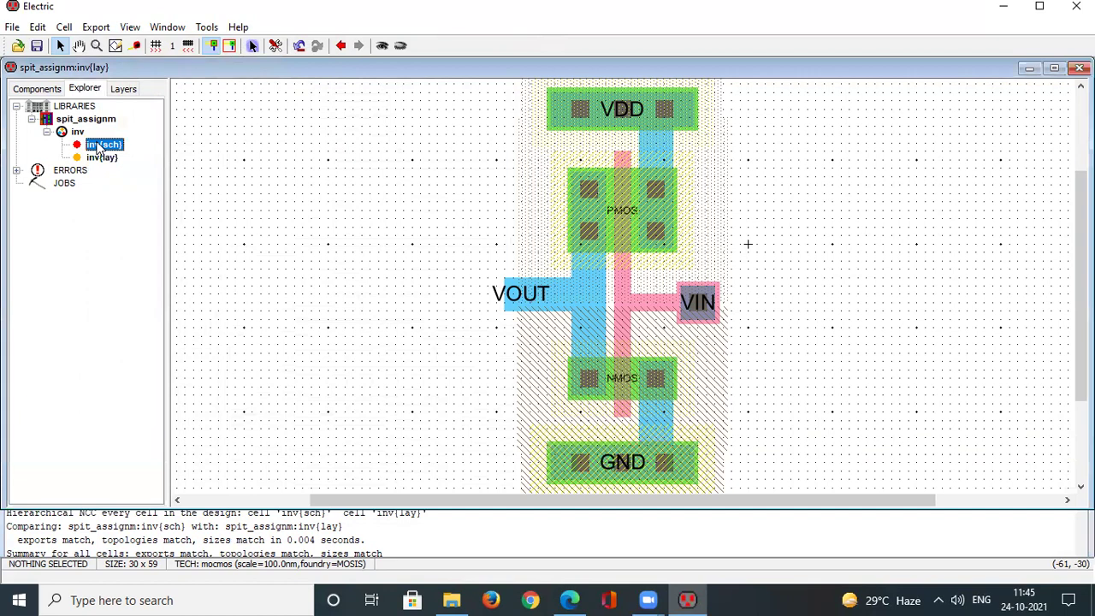
double_click(99, 145)
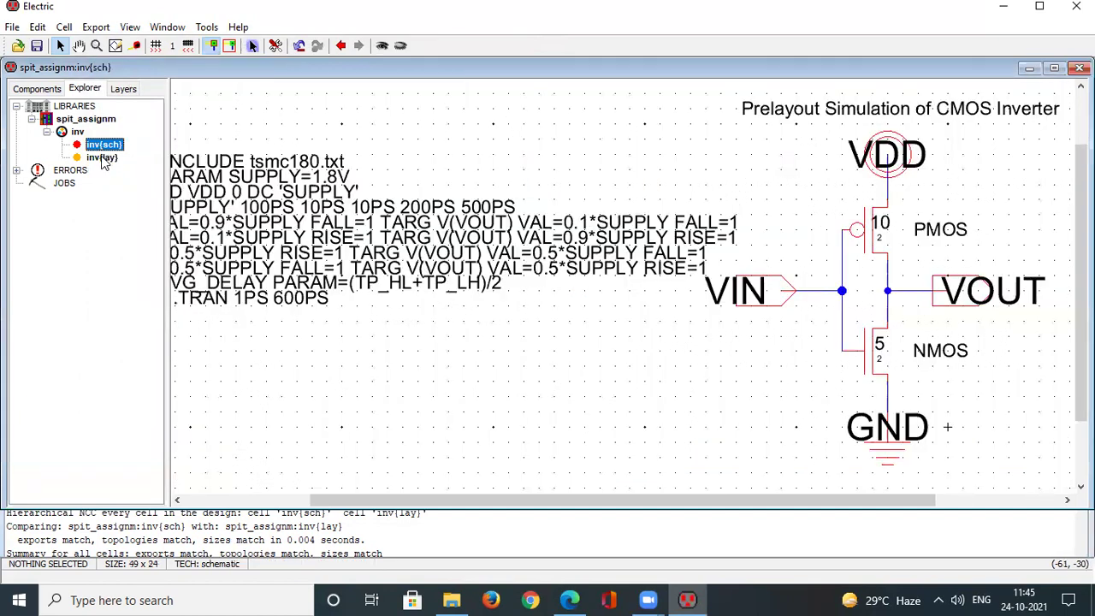
double_click(103, 158)
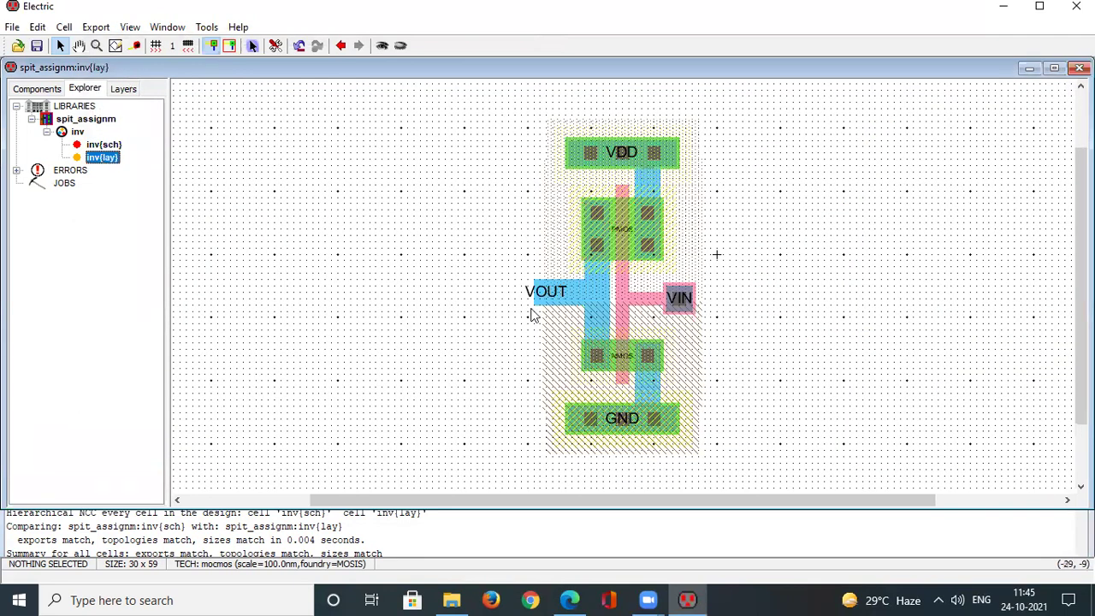
ctrl+scroll(531, 315, up, 1)
ctrl+scroll(531, 315, up, 1)
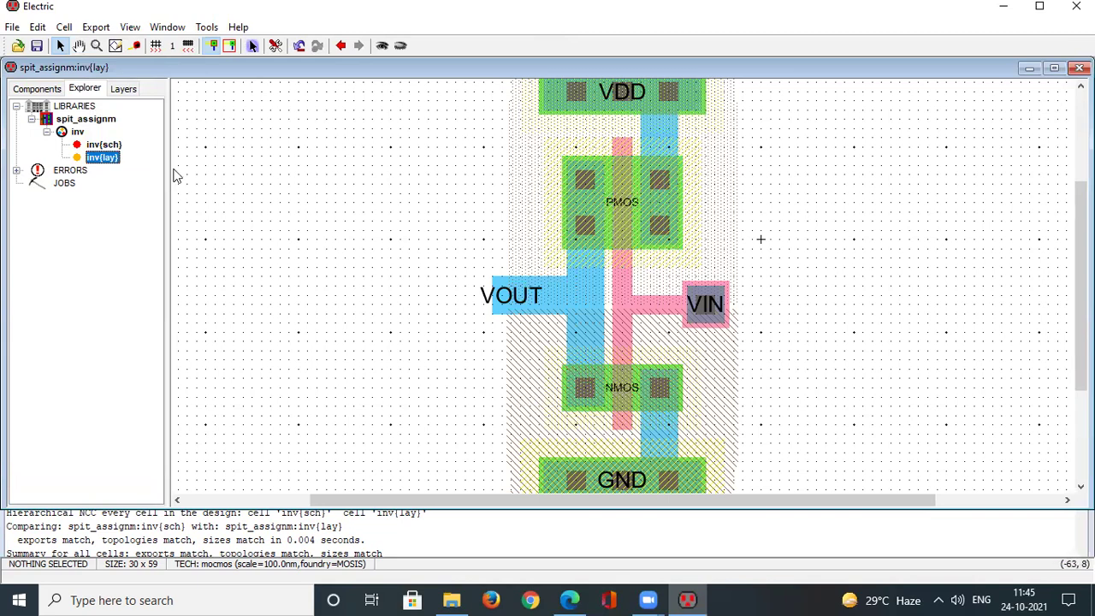
double_click(95, 147)
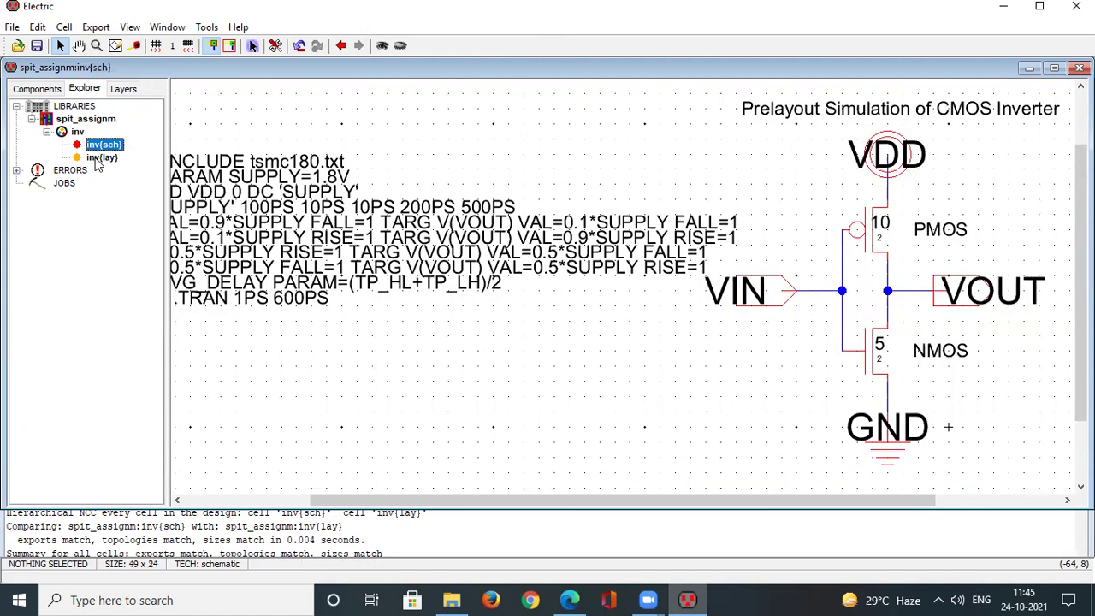
double_click(98, 159)
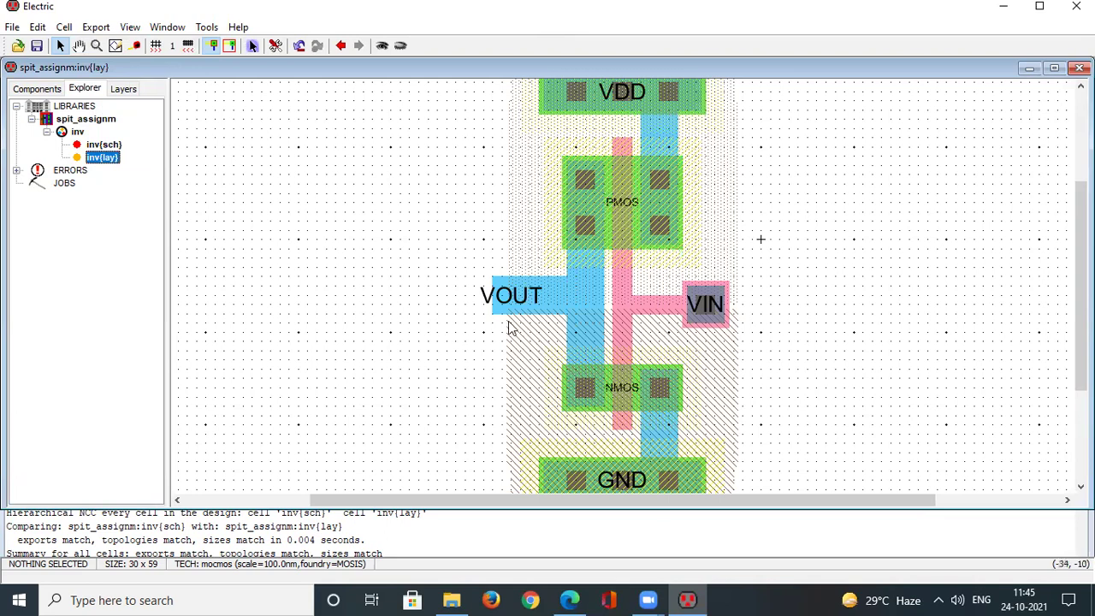
scroll(761, 239, down, 1)
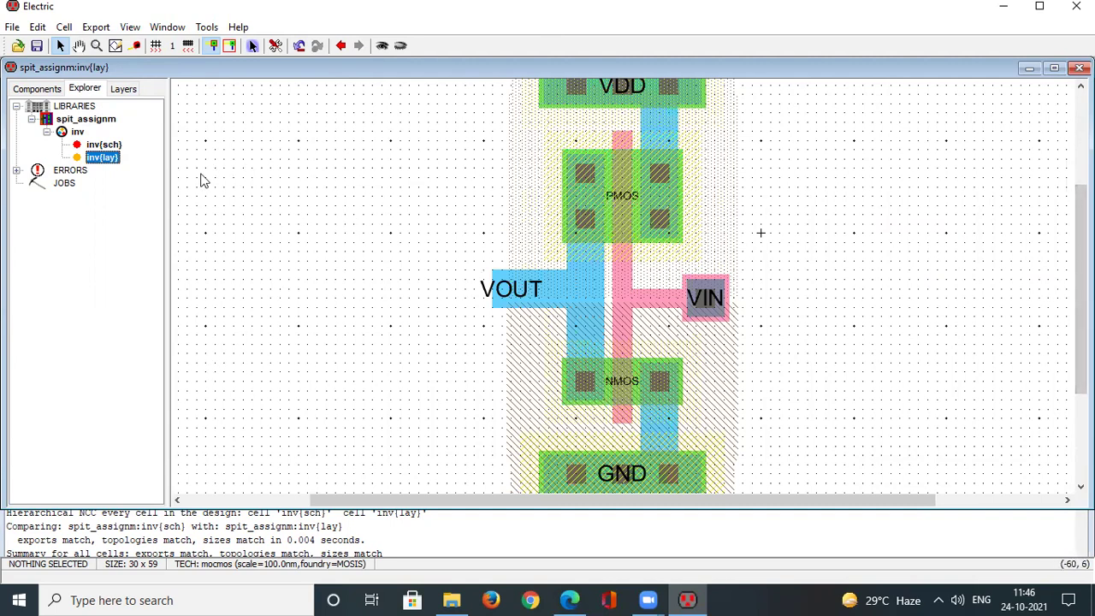
- Copy the SPICE code block from inv{sch} and place its text clear of the inverter circuit beside VIN
double_click(105, 144)
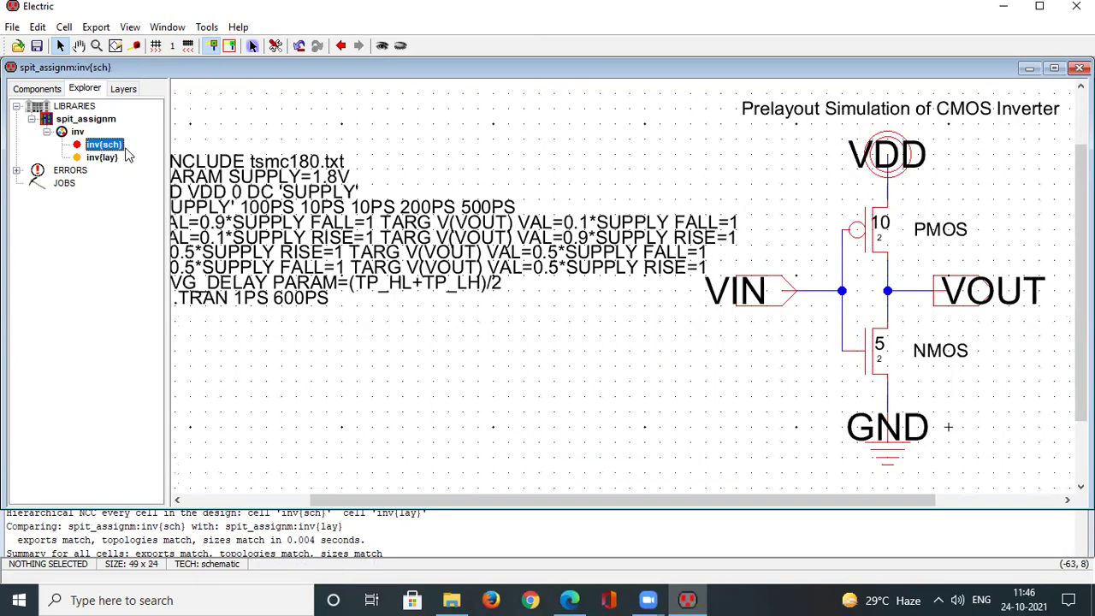
click(271, 223)
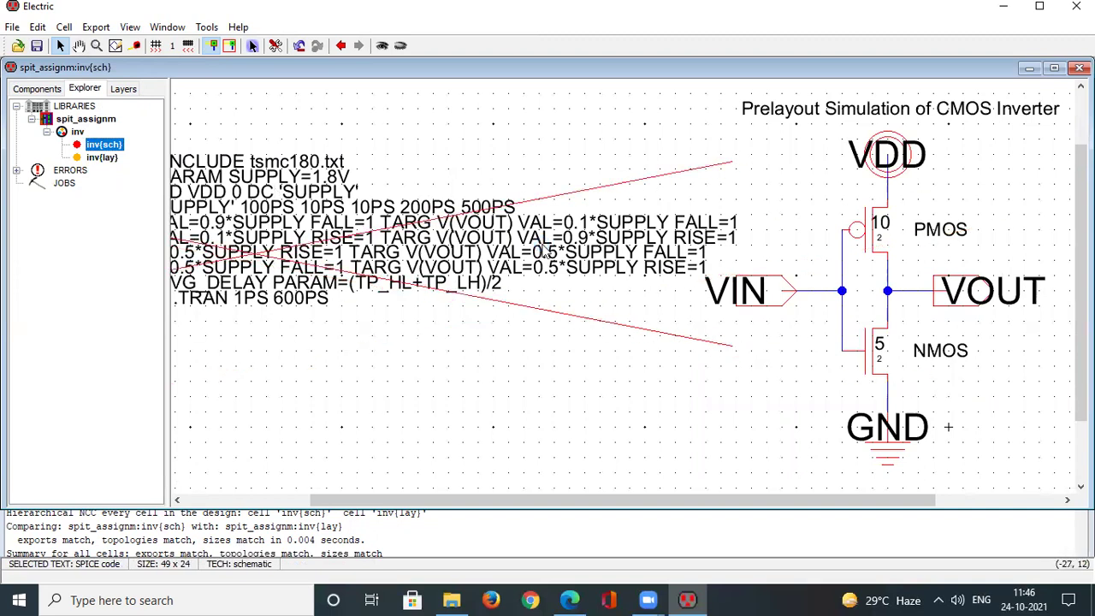
key(ctrl+z)
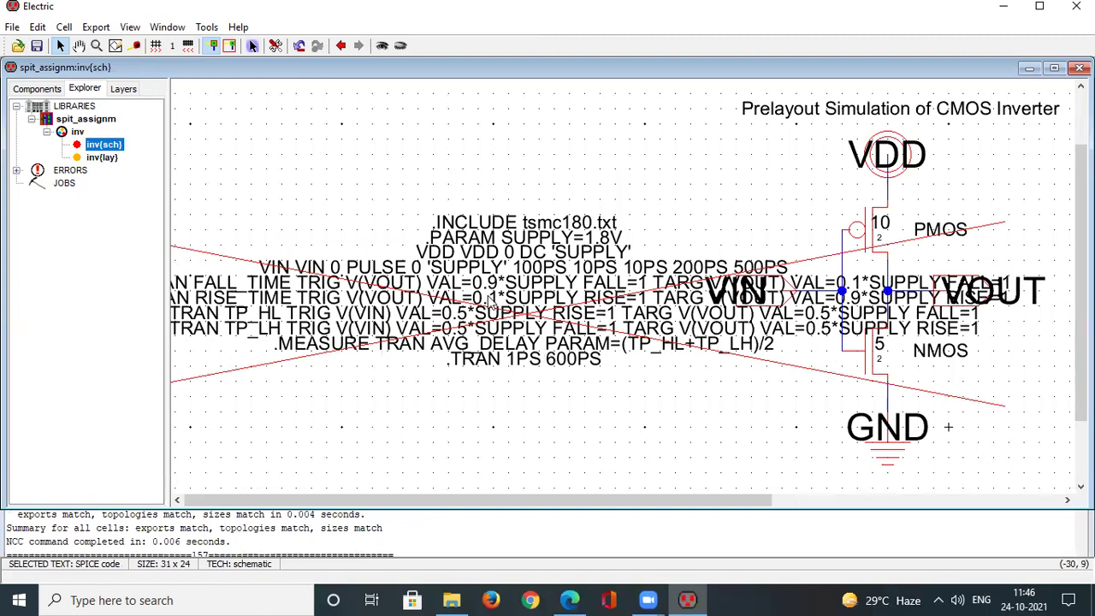
double_click(492, 300)
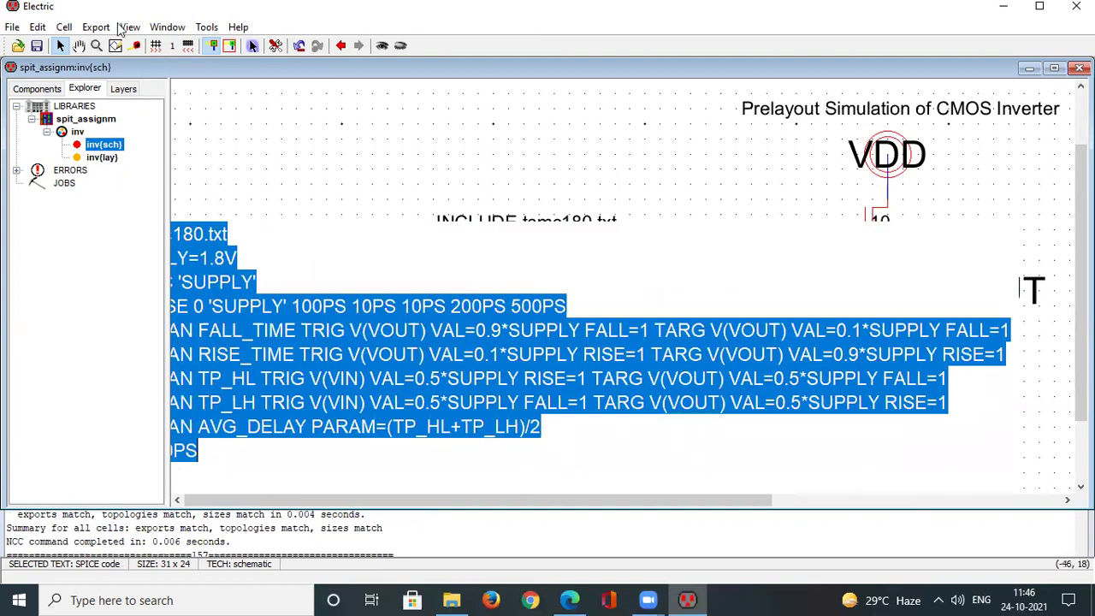
click(38, 26)
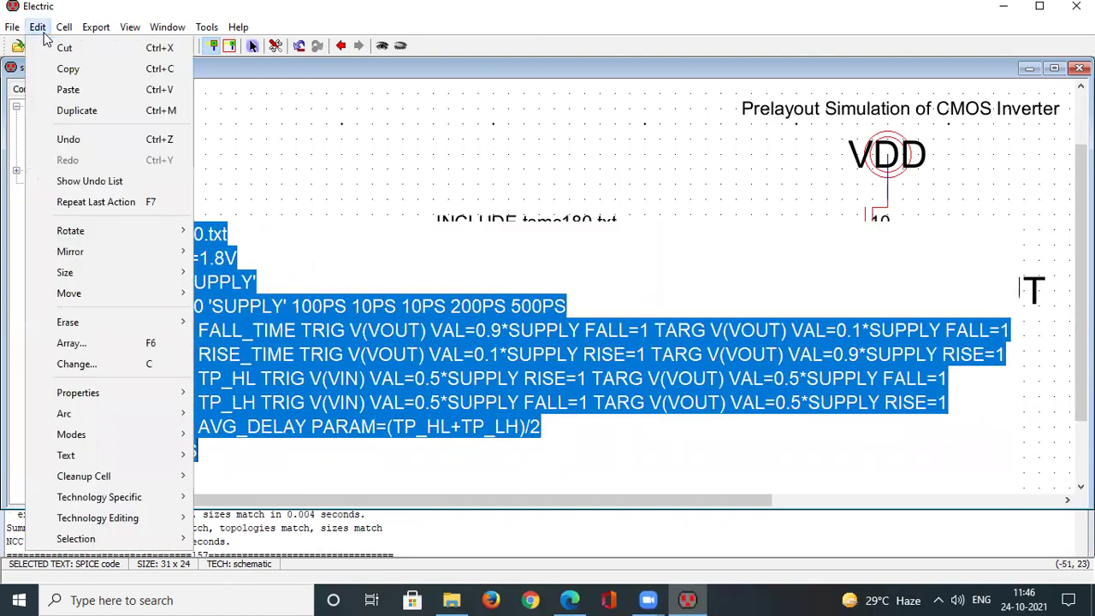
click(68, 70)
click(328, 188)
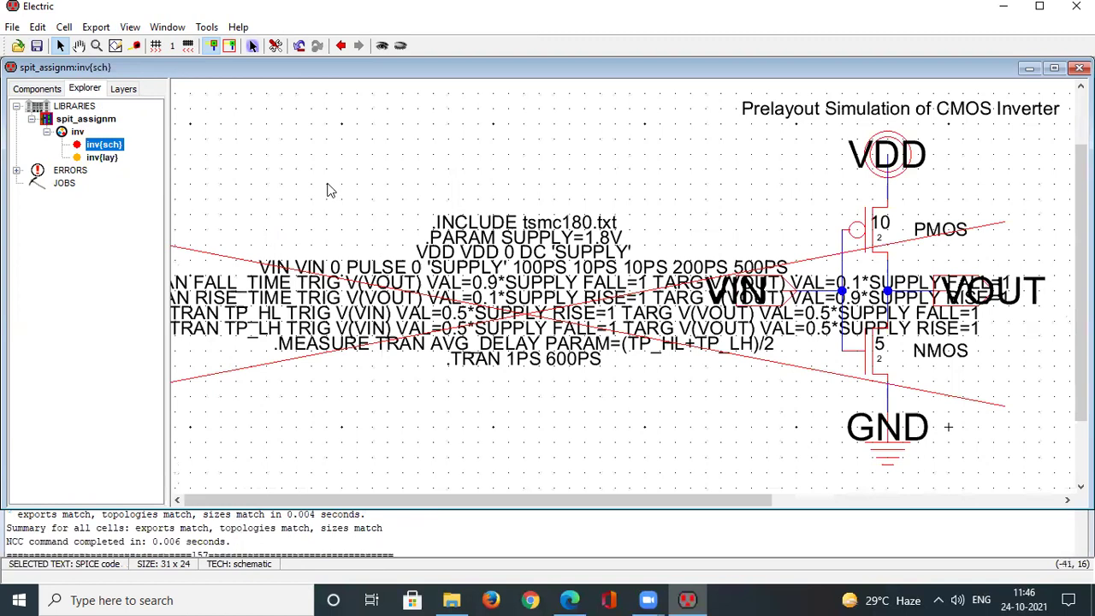
drag(588, 338, 301, 309)
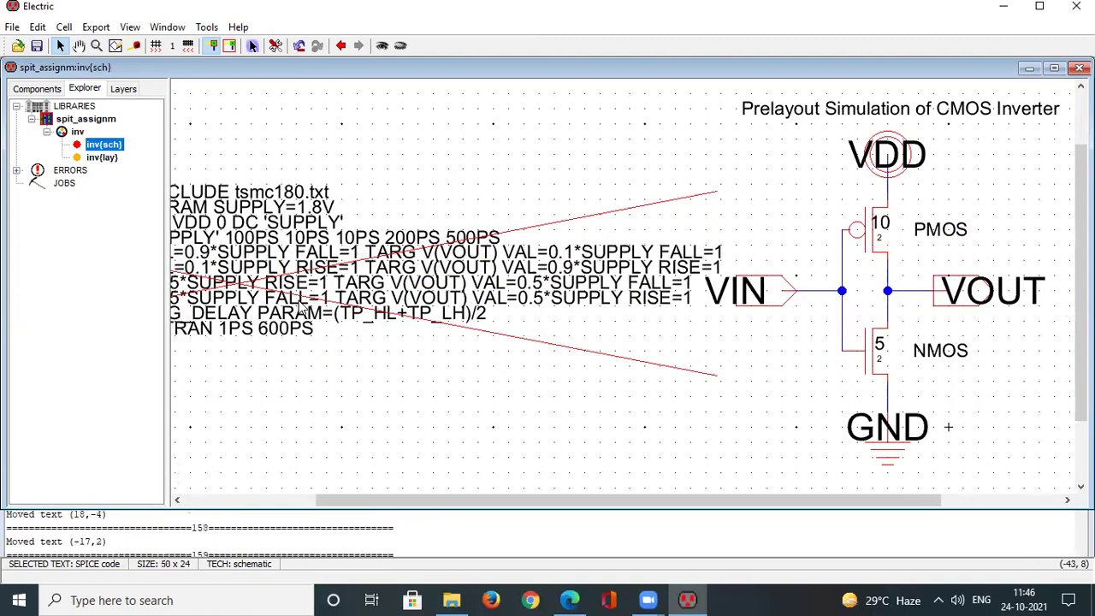
- Paste the copied SPICE code into inv{lay}, in the empty area to the left of the VOUT export
click(99, 159)
double_click(99, 159)
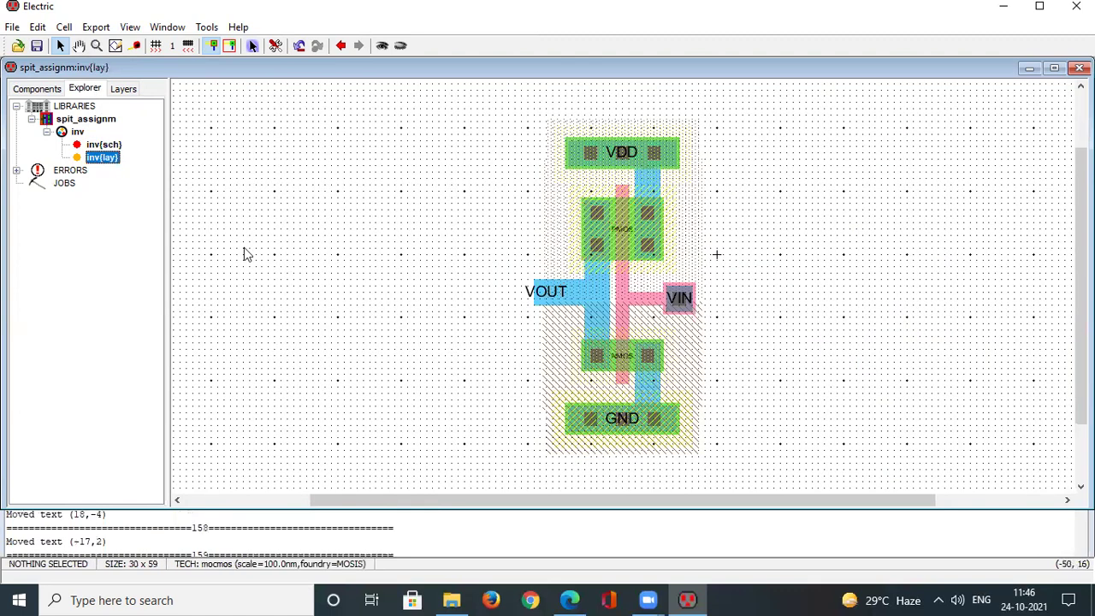
click(36, 28)
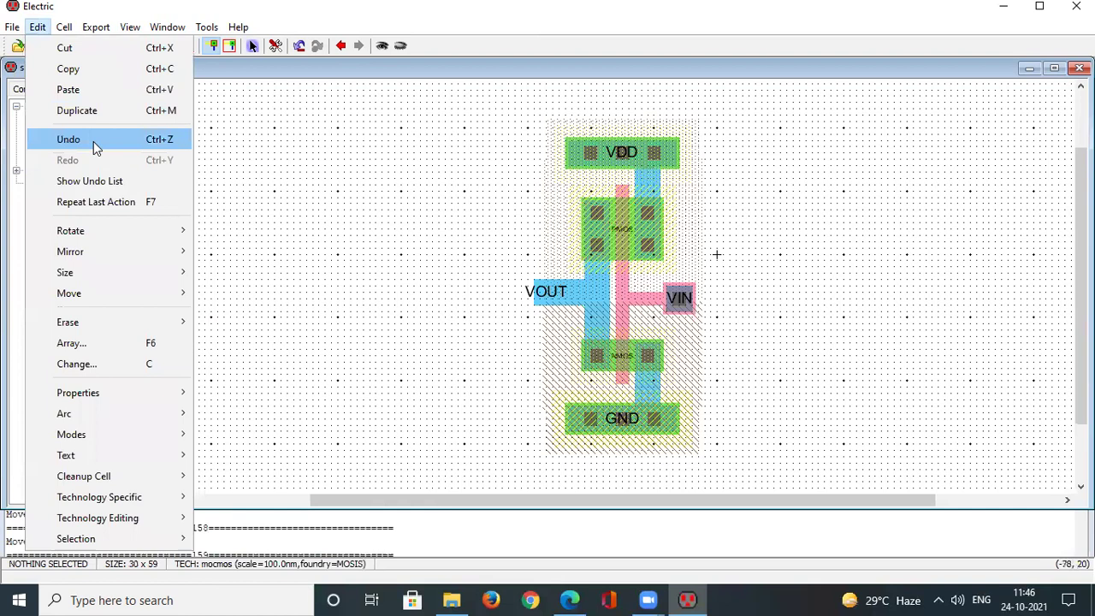
click(86, 93)
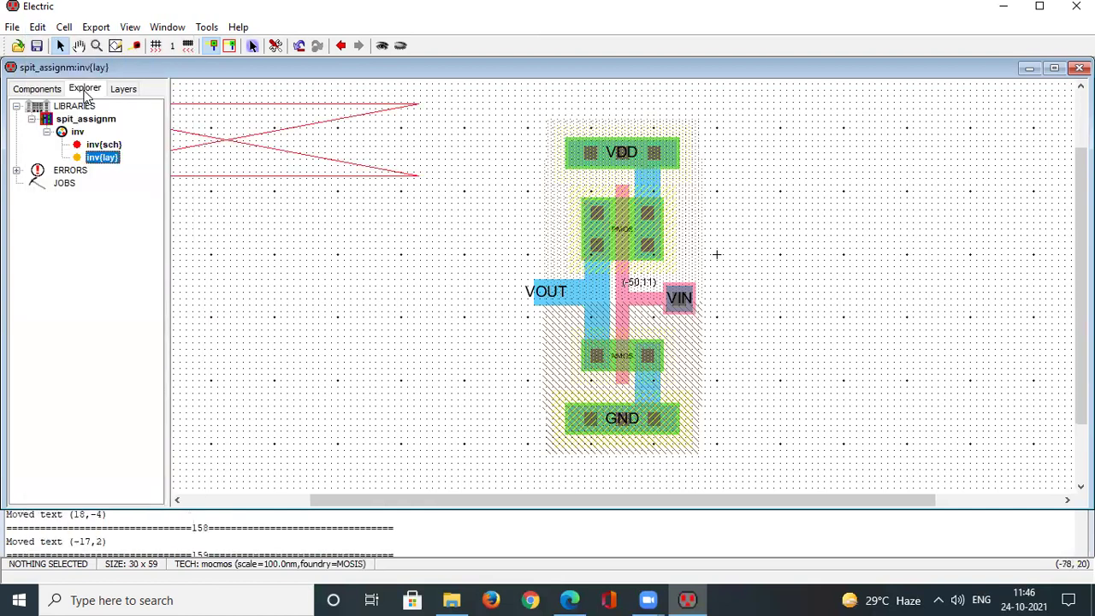
click(332, 287)
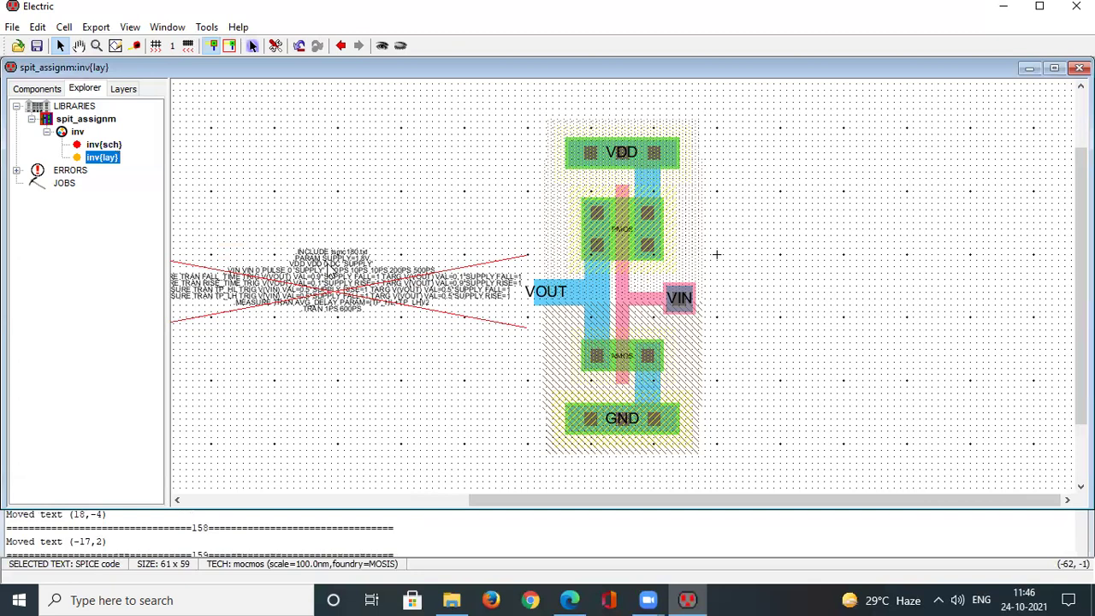
key(ctrl+7)
click(314, 208)
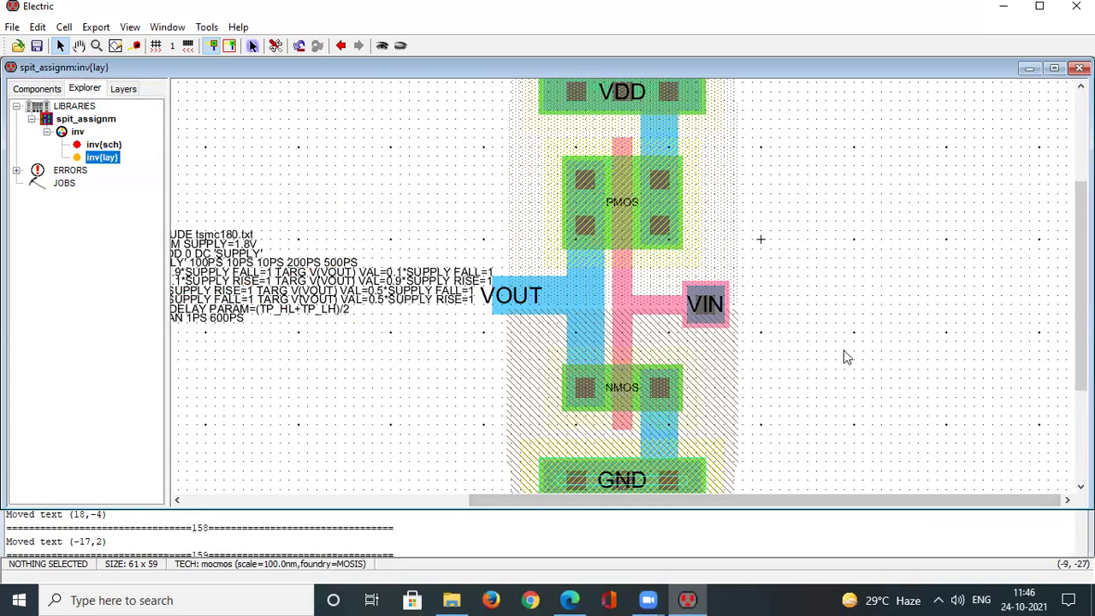
- Move the pasted SPICE code in inv{lay} 2 units left so it sits clear of VOUT
click(403, 504)
ctrl+scroll(404, 290, up, 1)
ctrl+scroll(403, 289, up, 1)
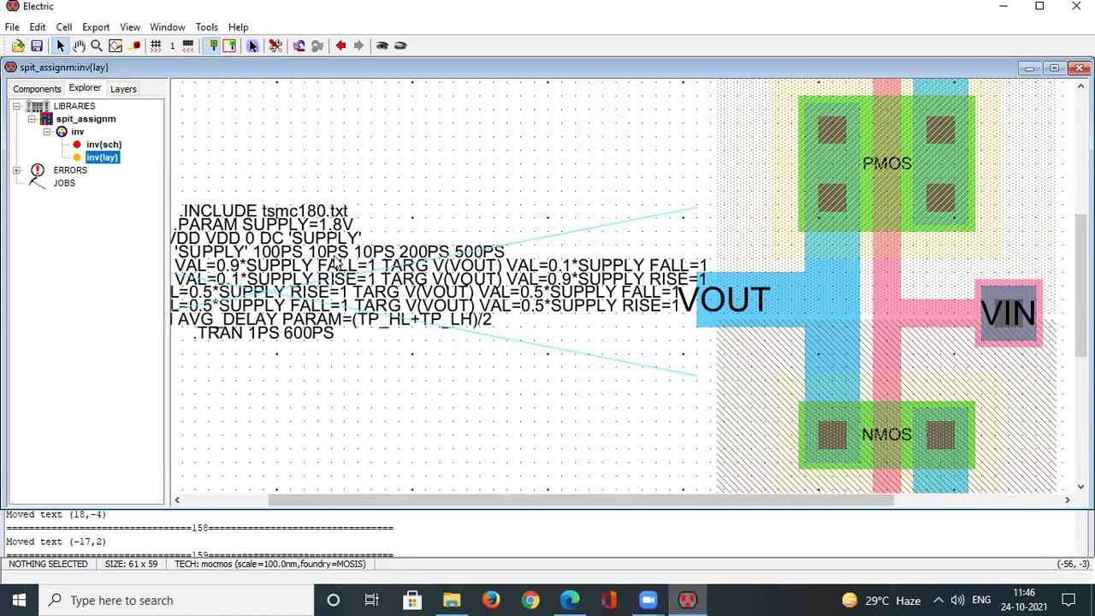
click(313, 261)
key(Left)
key(Left)
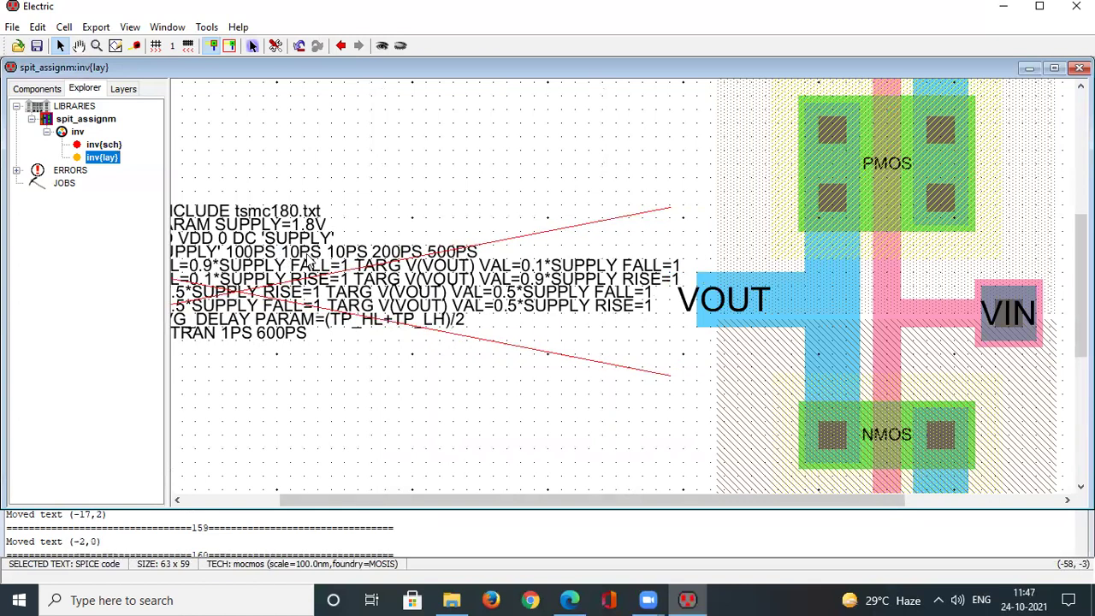
click(175, 29)
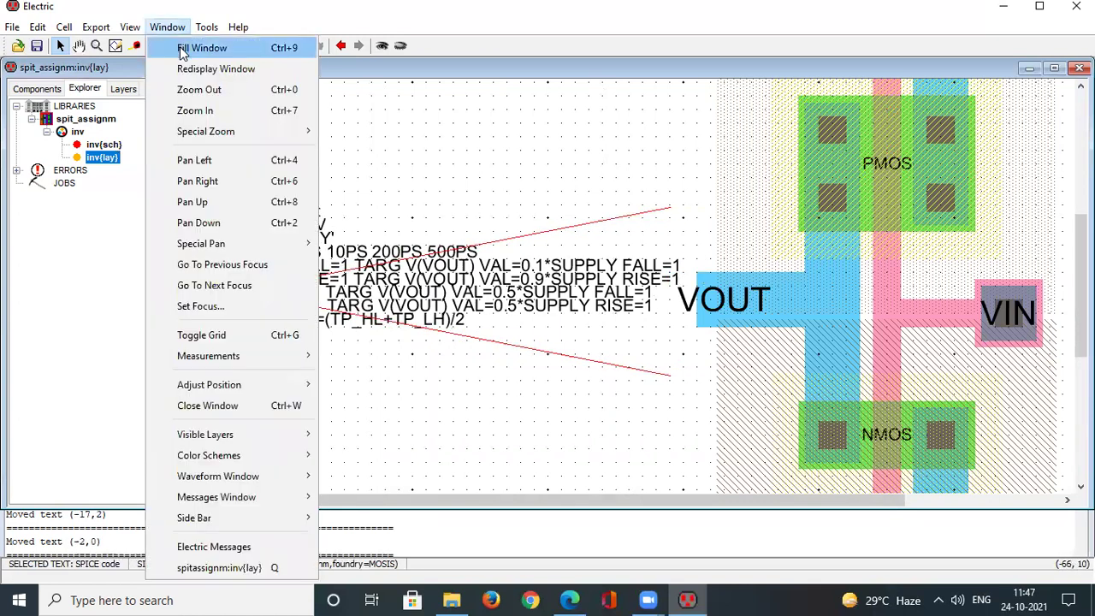
click(201, 48)
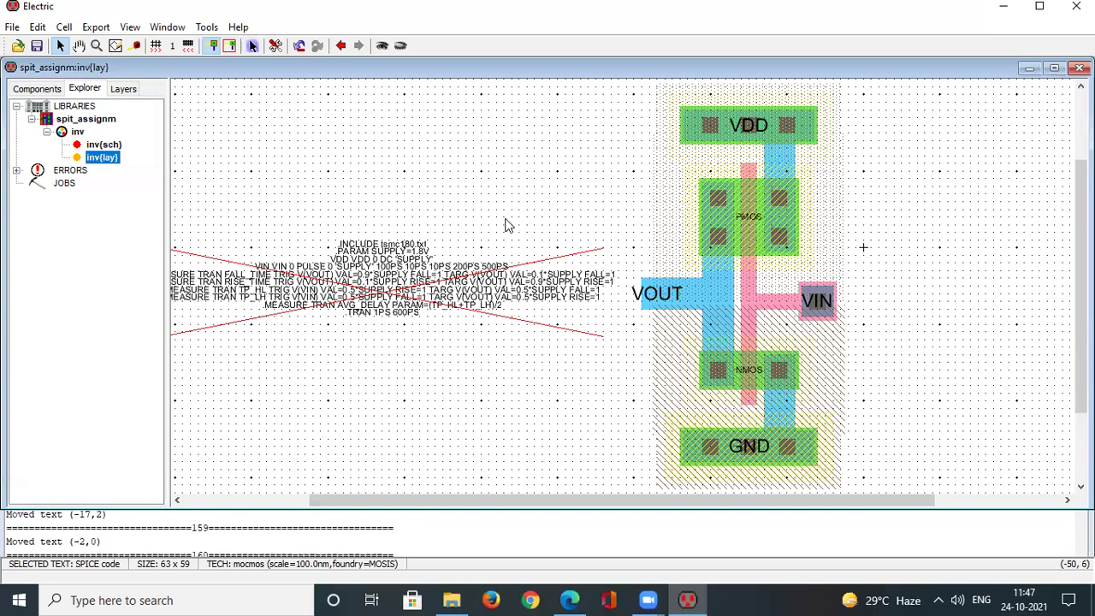
- Rerun the hierarchical DRC on inv{lay} and the NCC comparison of the cell's schematic and layout views
click(209, 27)
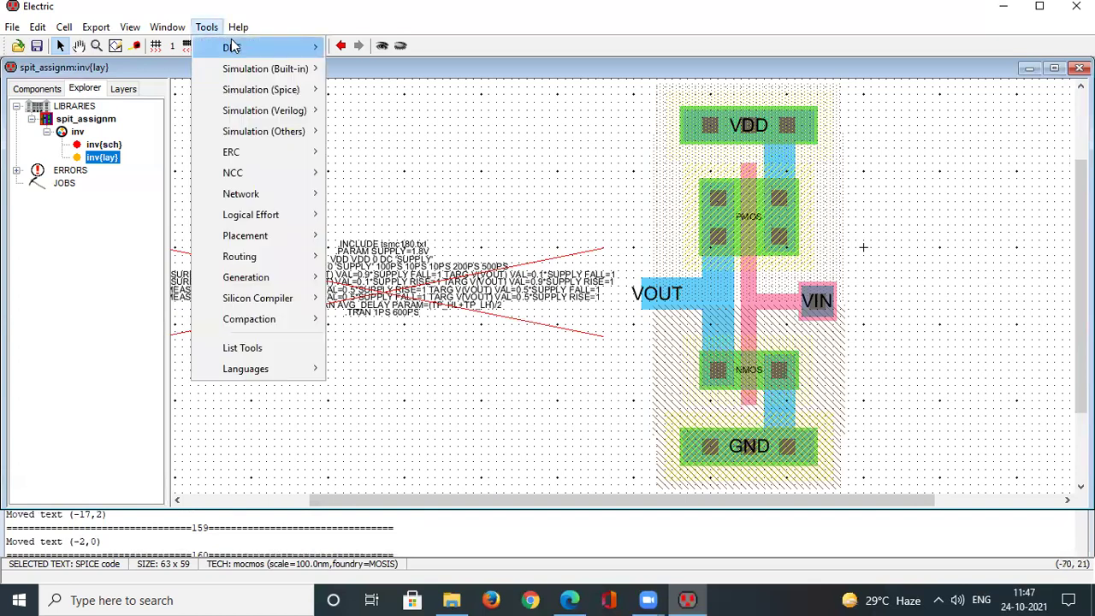
click(329, 49)
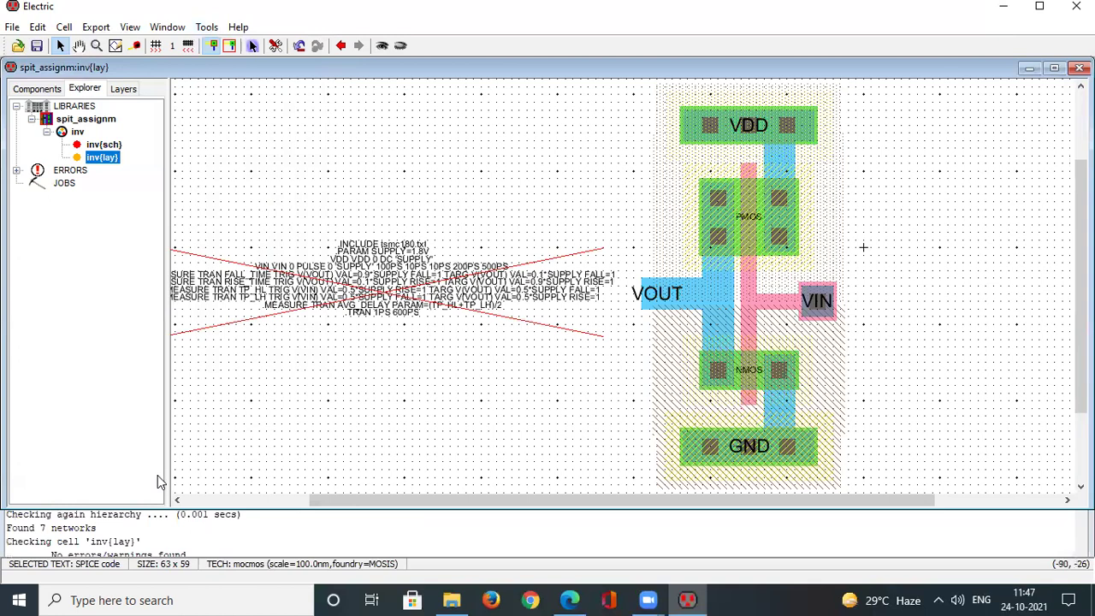
click(211, 30)
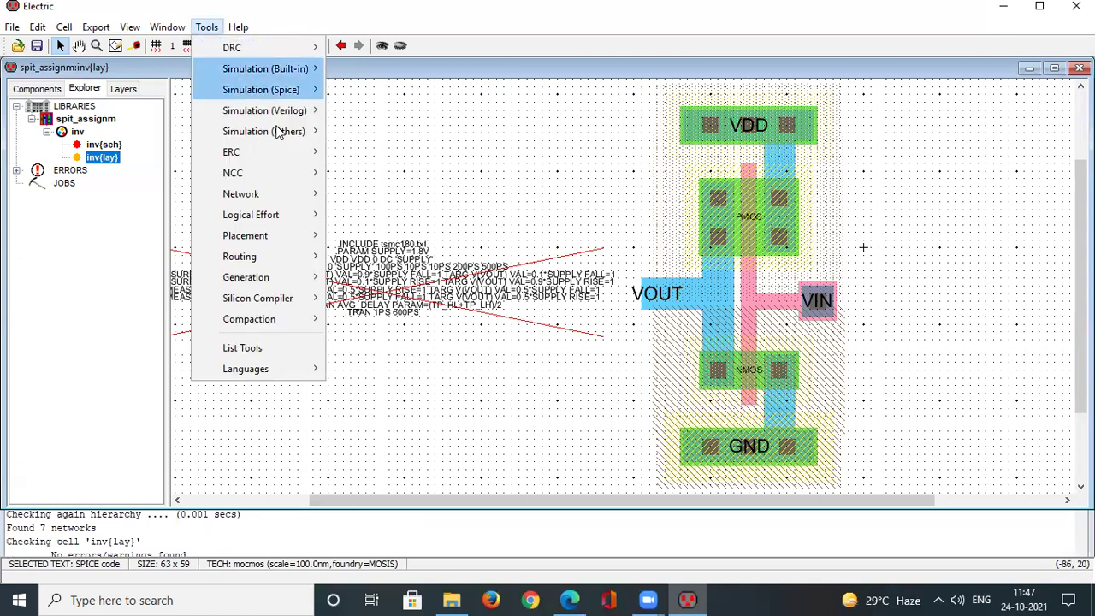
mouse_move(304, 189)
click(397, 175)
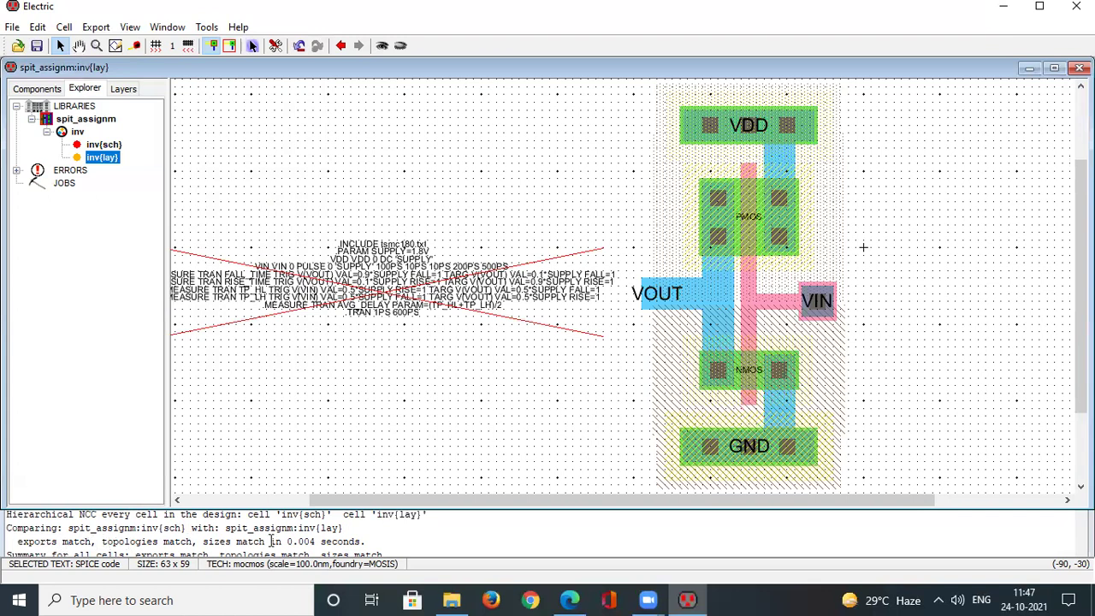
- Write the Spice deck of inv{lay} as inv.spi and simulate it in LTspice
click(210, 28)
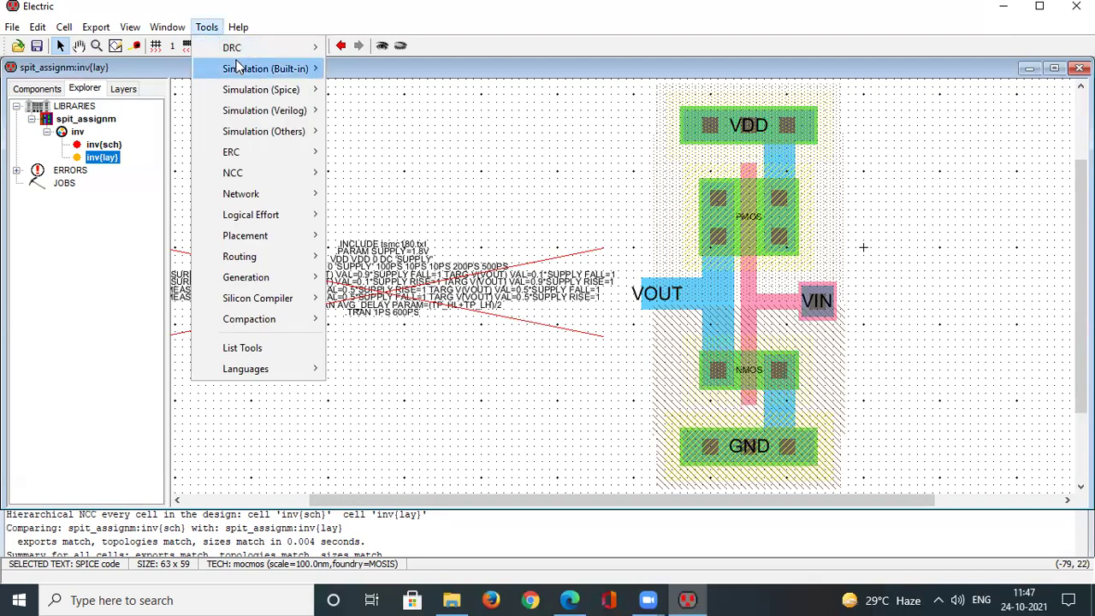
mouse_move(257, 94)
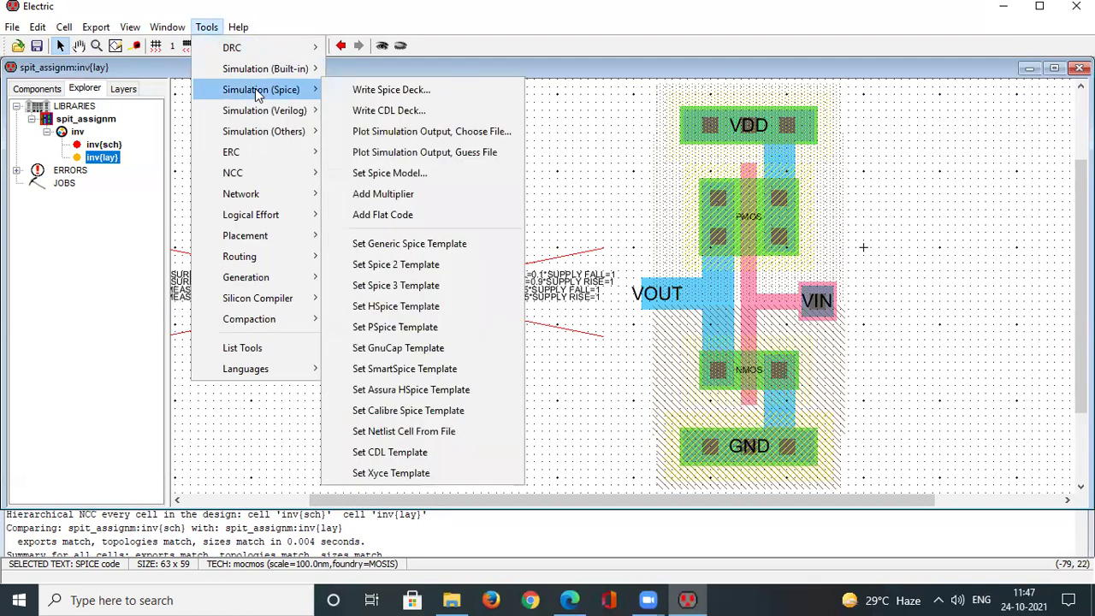
click(370, 91)
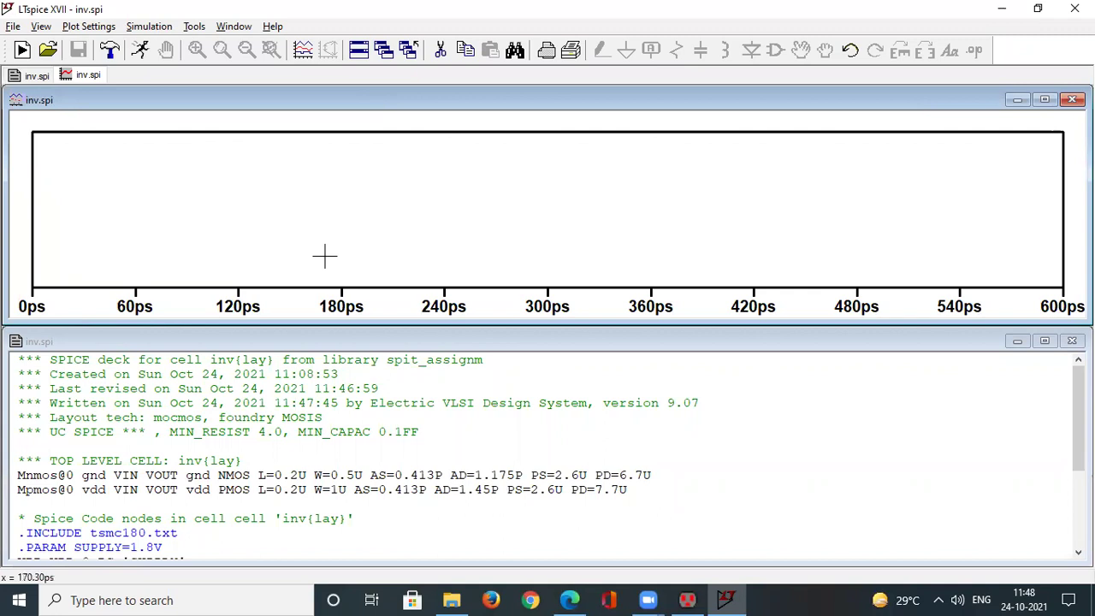
- Add the V(vin) and V(vout) traces to the inv.spi waveform plot
right_click(252, 224)
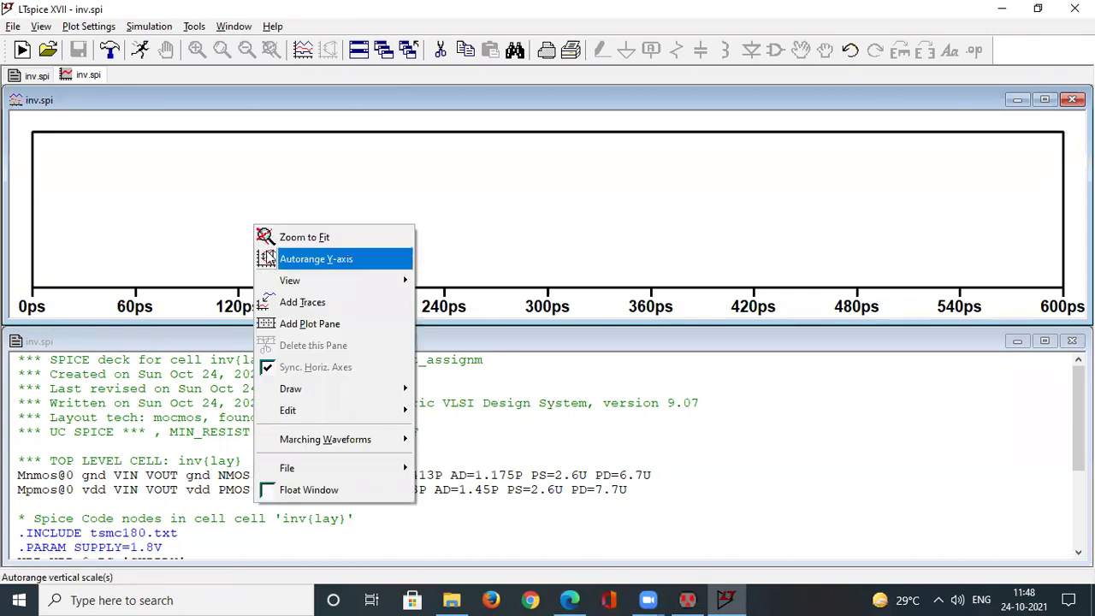
click(289, 304)
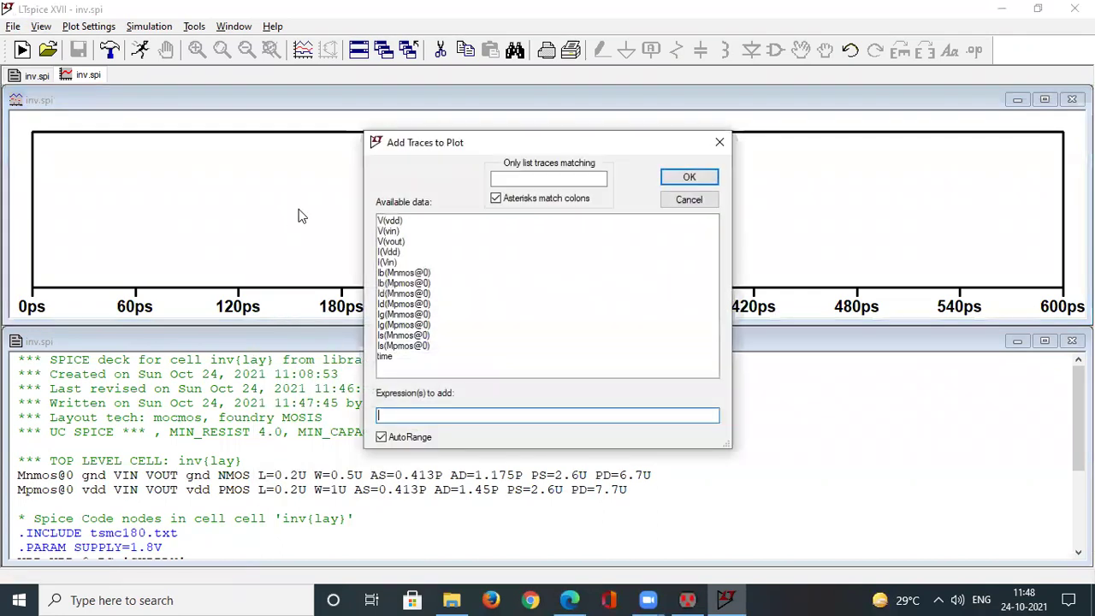
click(391, 232)
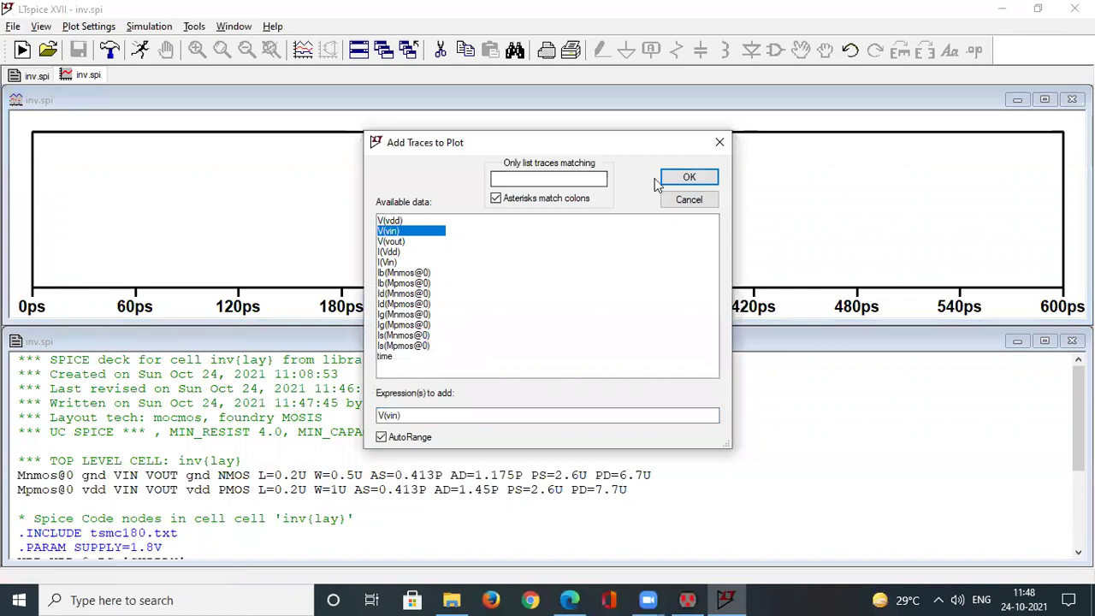
click(690, 177)
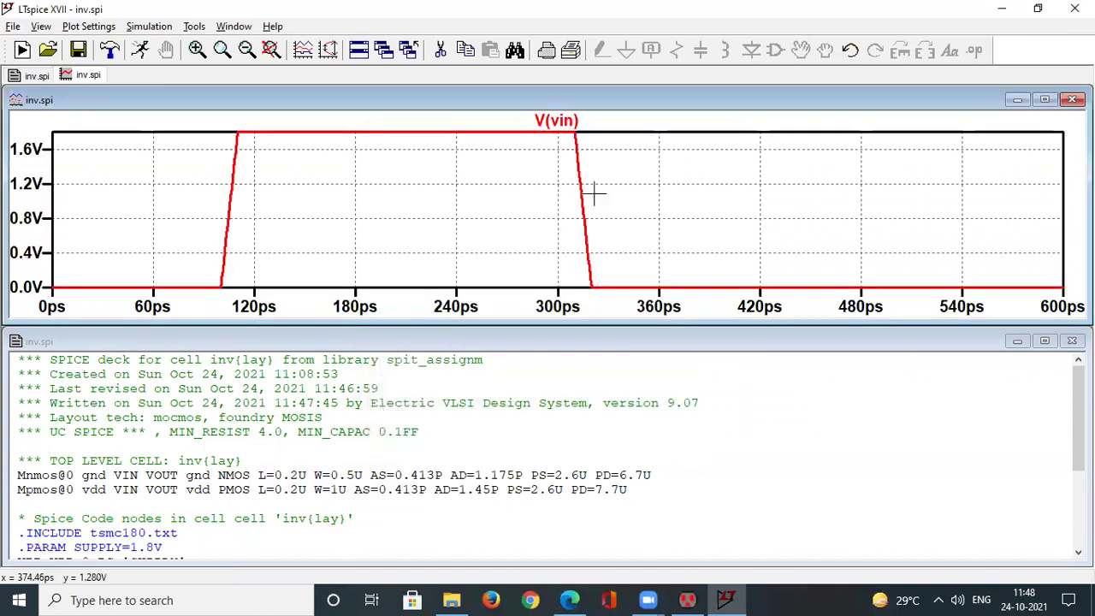
right_click(384, 205)
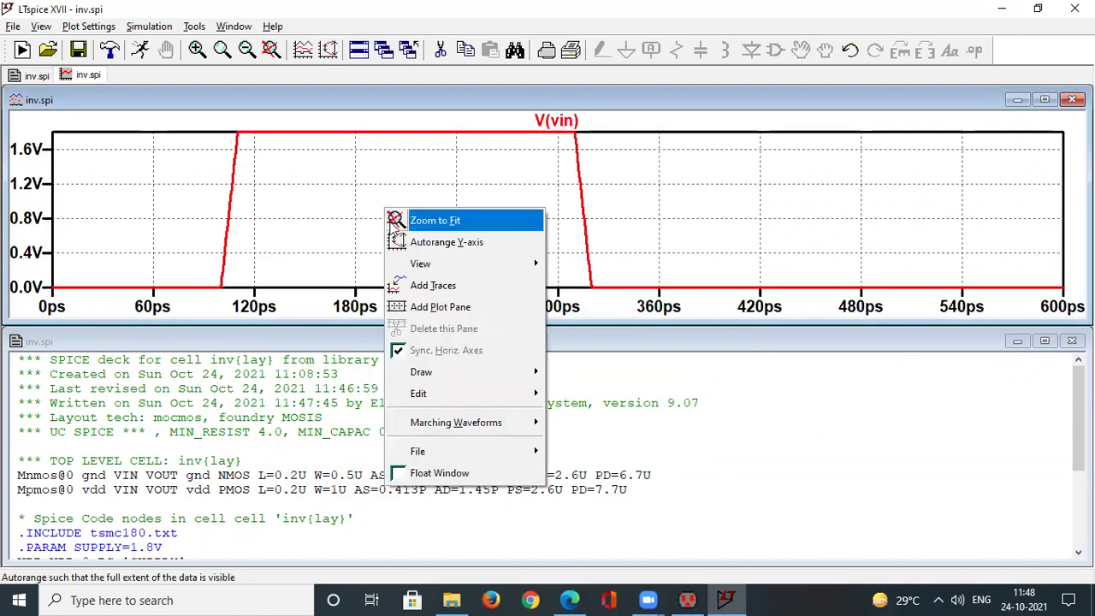
click(418, 289)
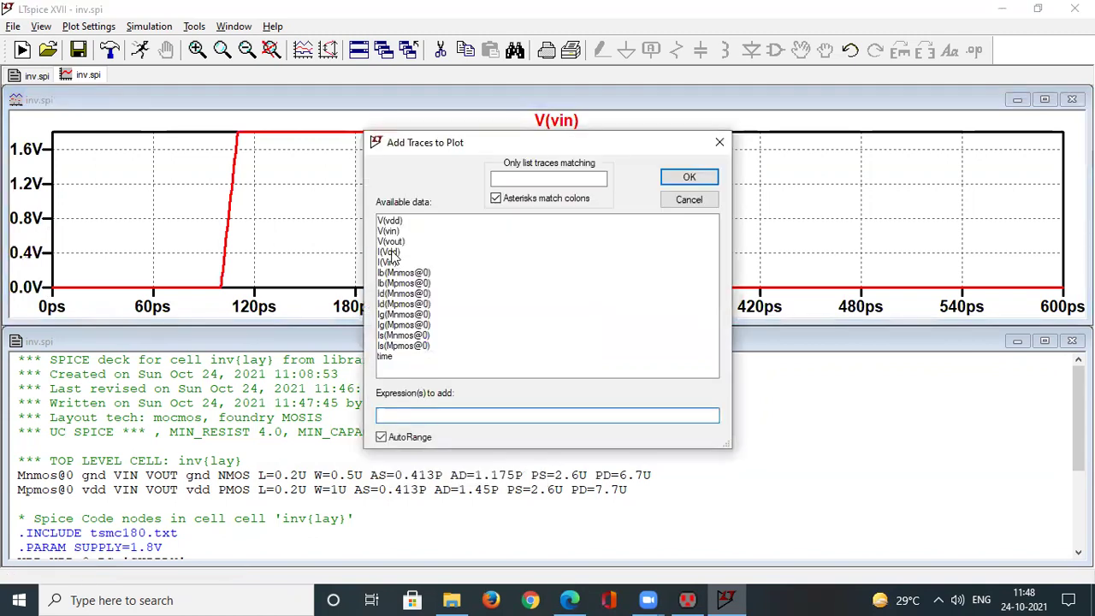
click(394, 241)
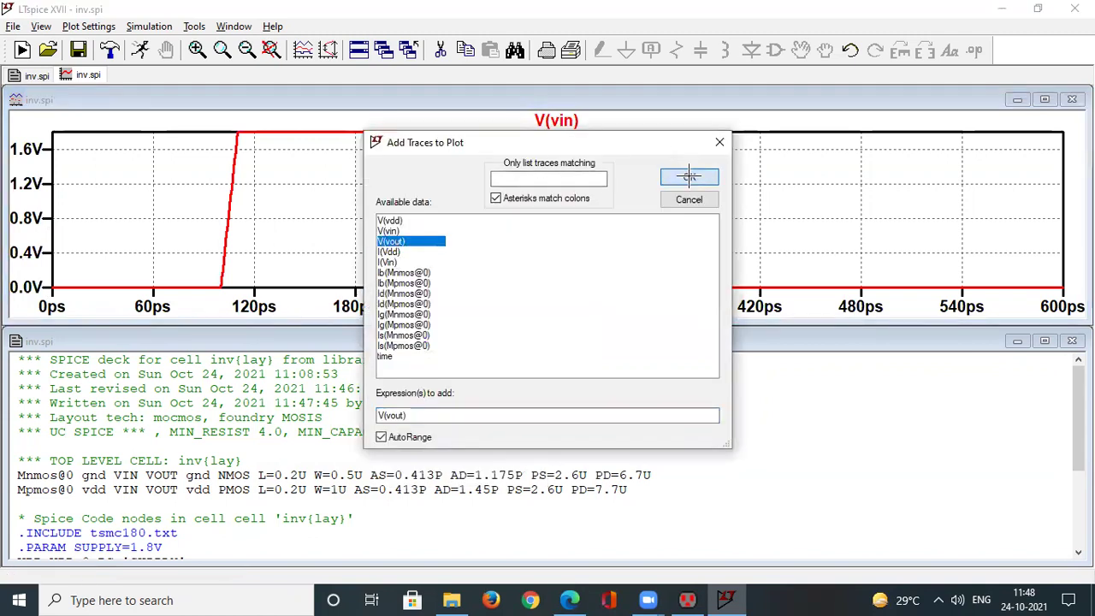
click(690, 177)
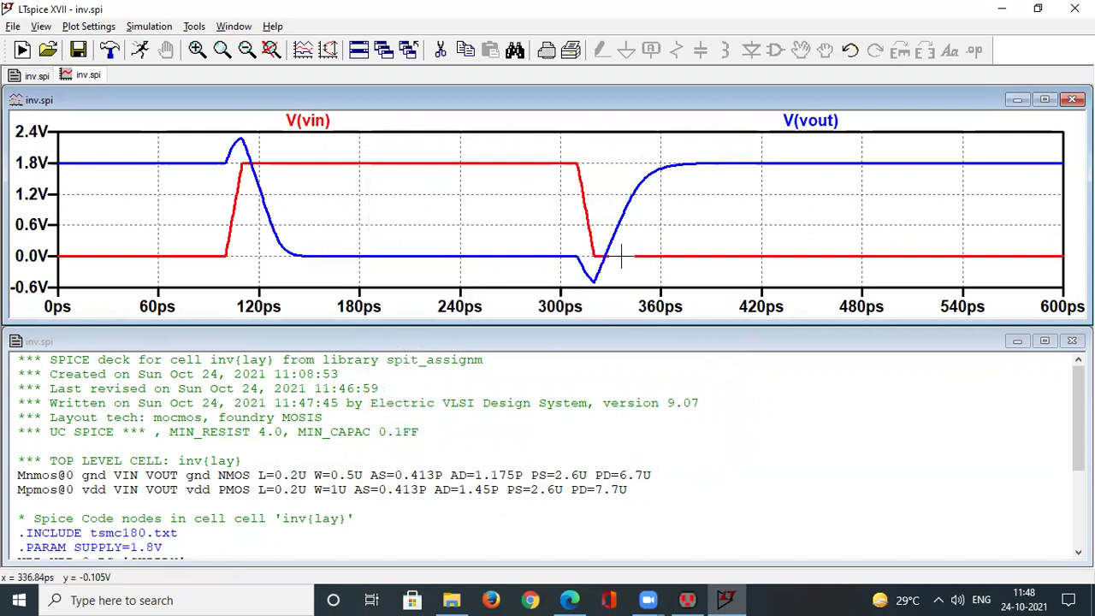
- Examine the fall, rise and propagation delay measurements in the SPICE error log of inv.spi, enlarging its text and window, and close LTspice
click(723, 600)
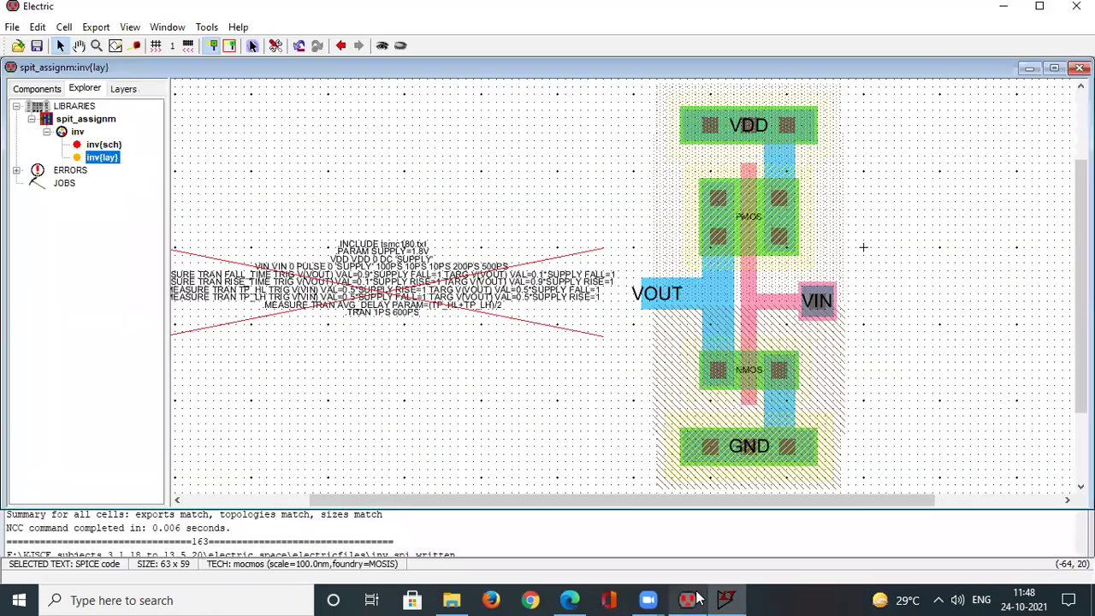
click(723, 599)
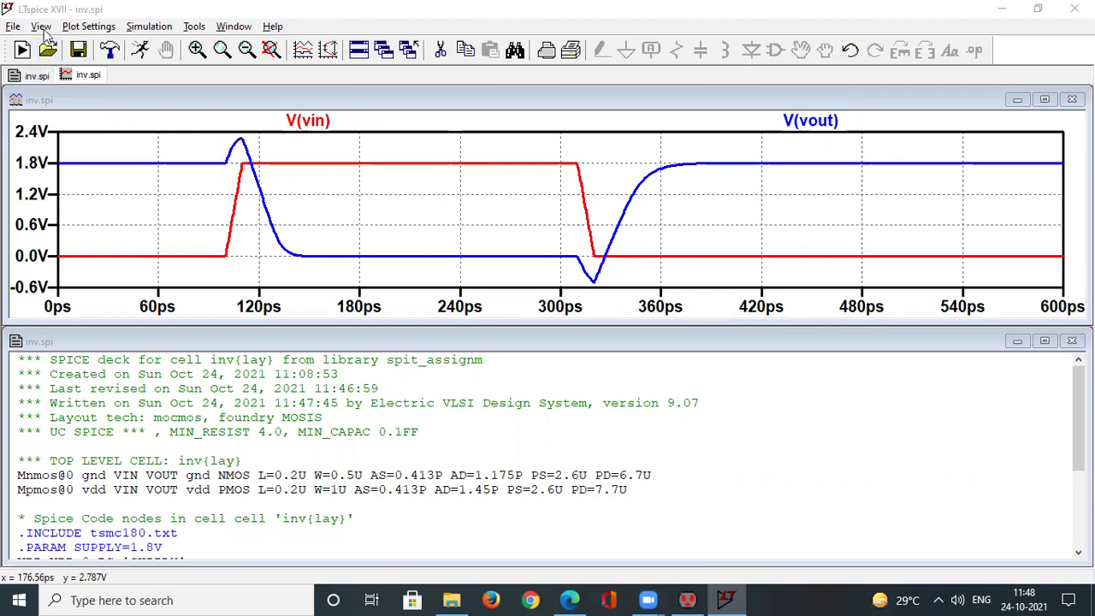
click(39, 76)
click(79, 78)
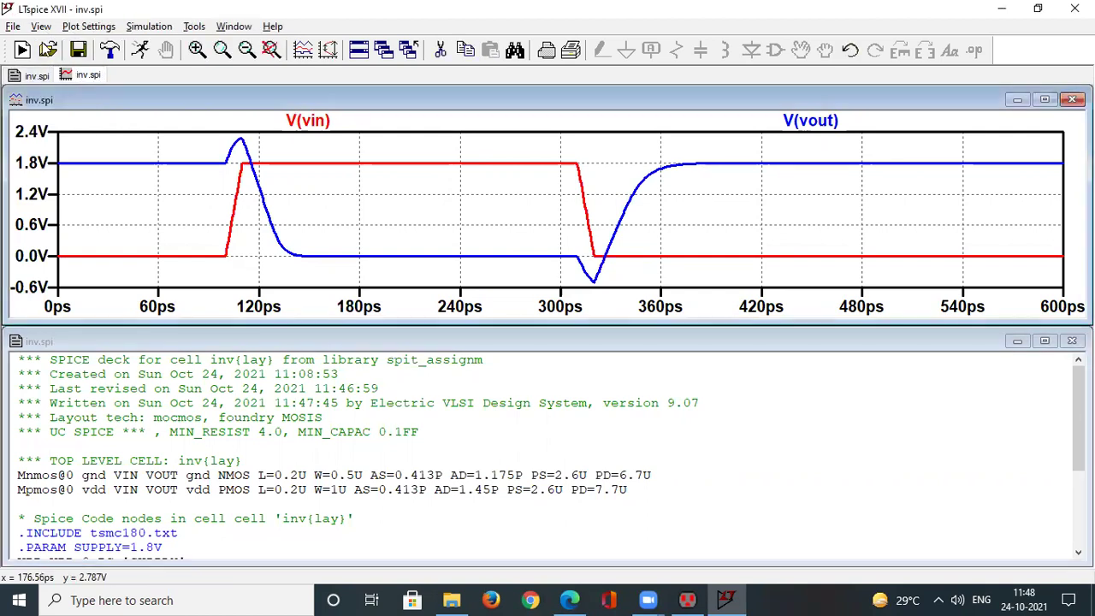
click(41, 27)
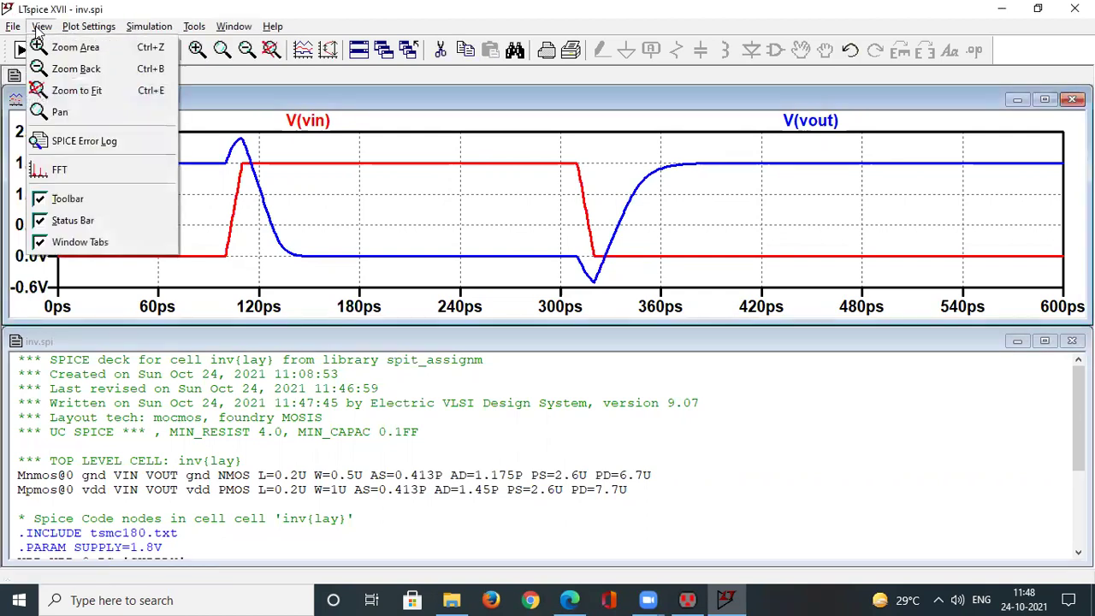
click(86, 141)
ctrl+scroll(386, 200, up, 5)
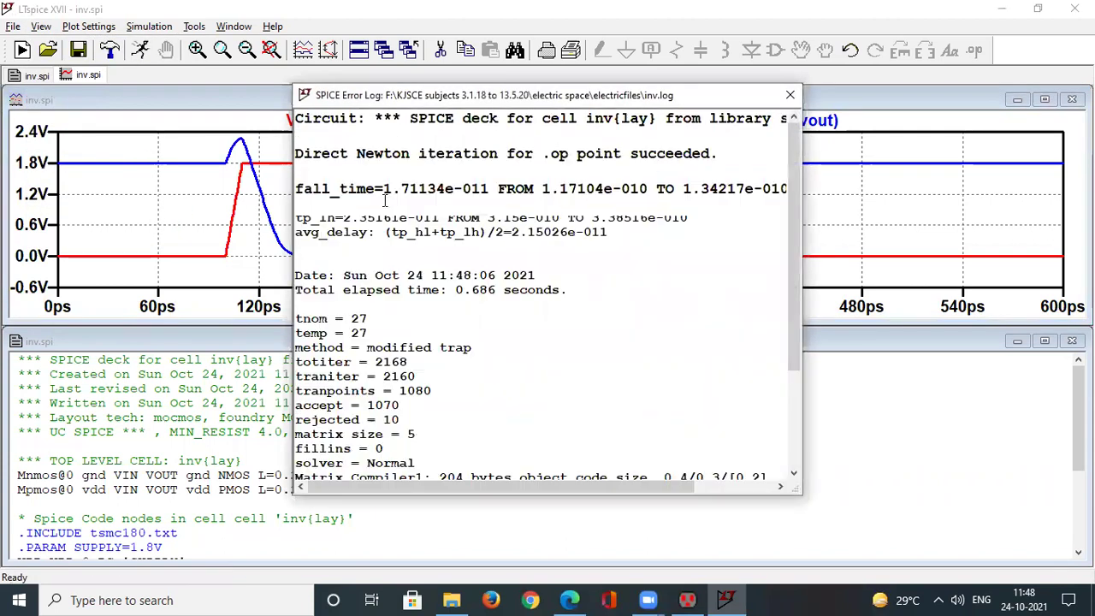
ctrl+scroll(384, 201, down, 2)
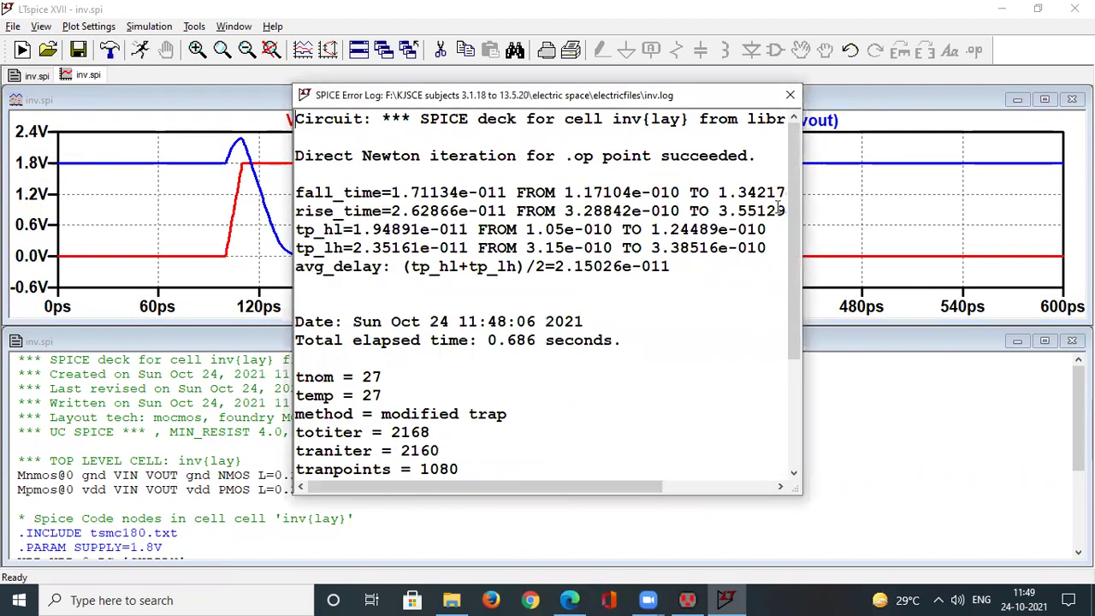
drag(802, 205, 971, 224)
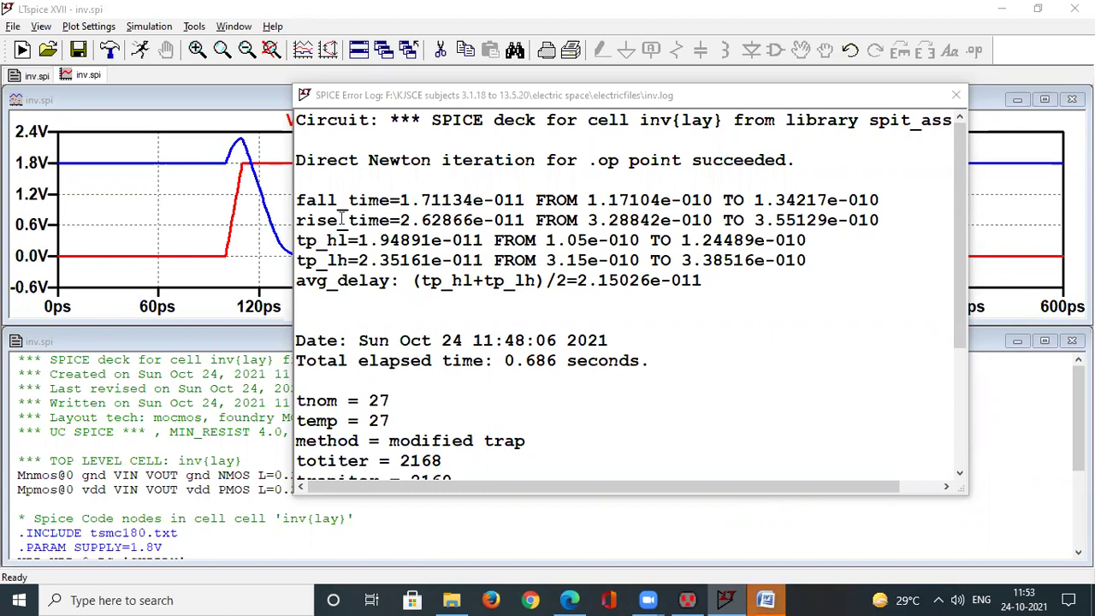
click(956, 94)
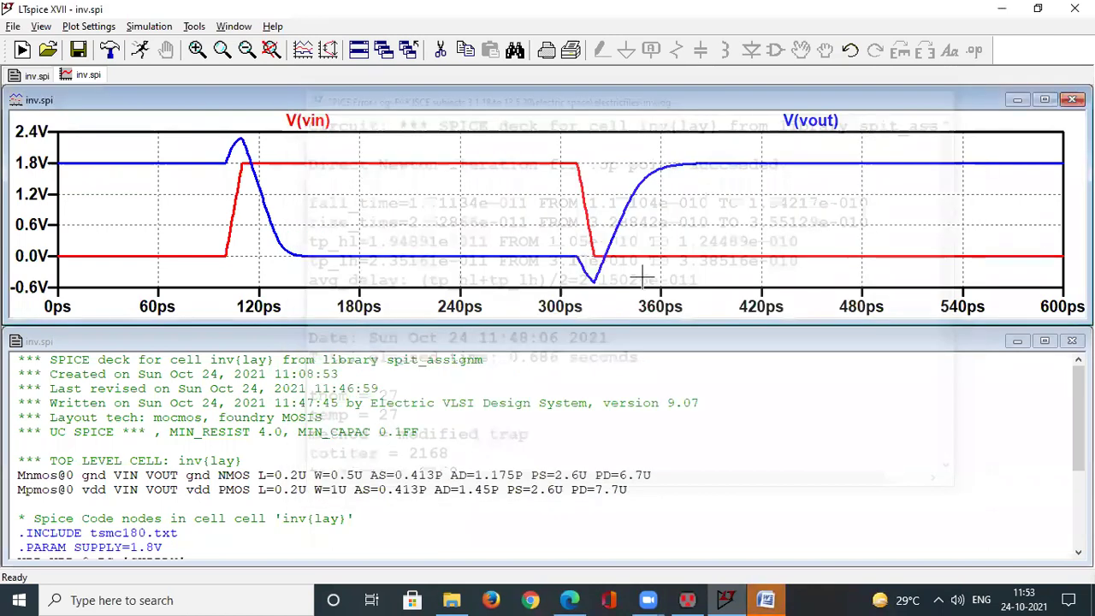
click(1074, 9)
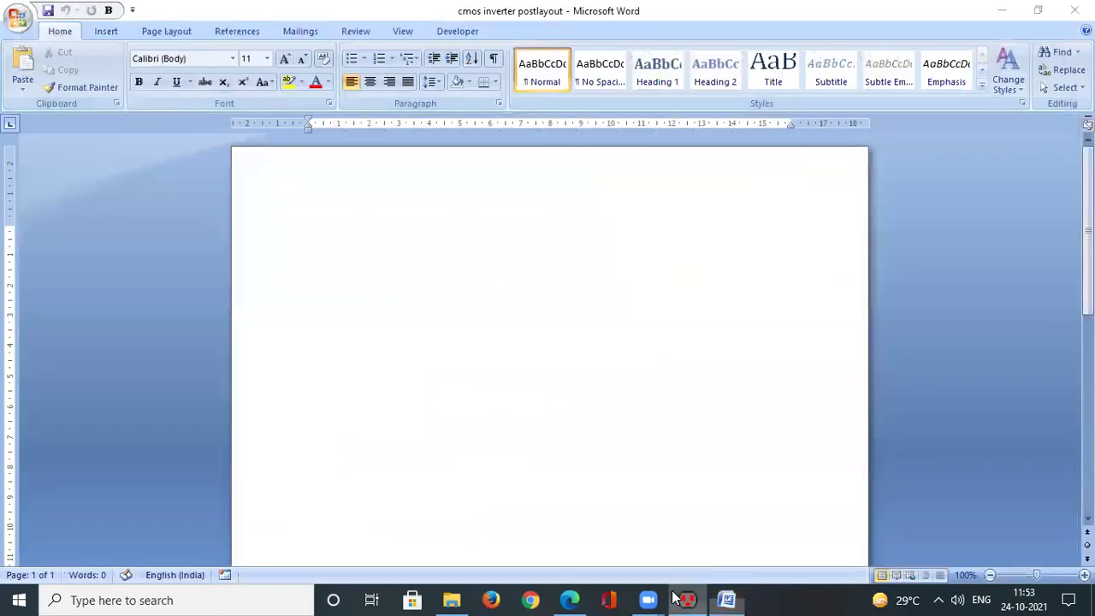
- Capture the inv{lay} layout in Electric and paste the screenshot into the Word document cmos inverter postlayout
click(678, 599)
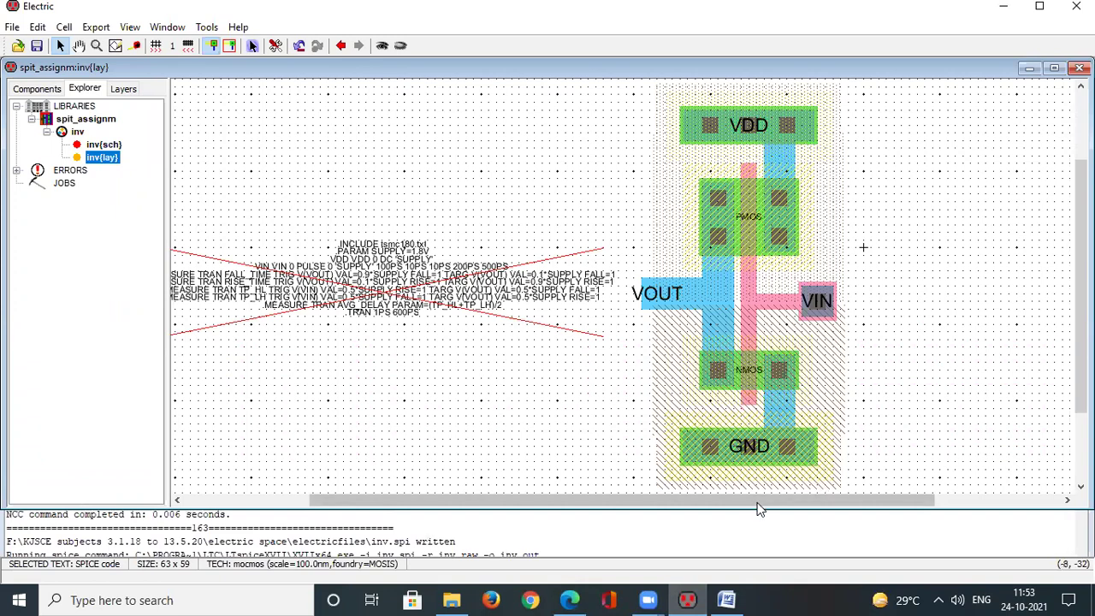
click(726, 599)
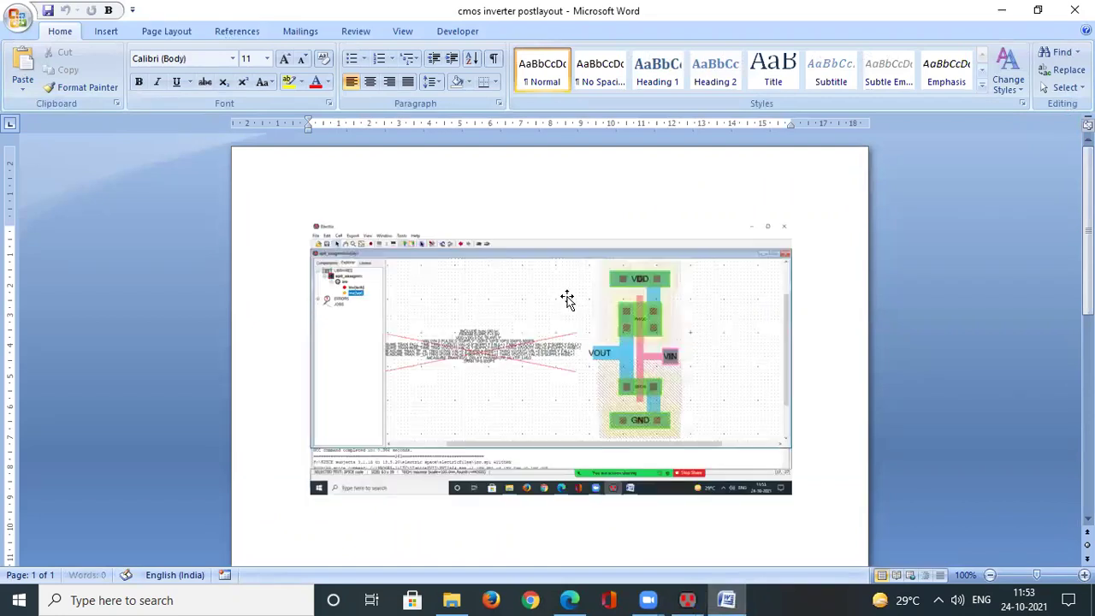
scroll(593, 374, down, 2)
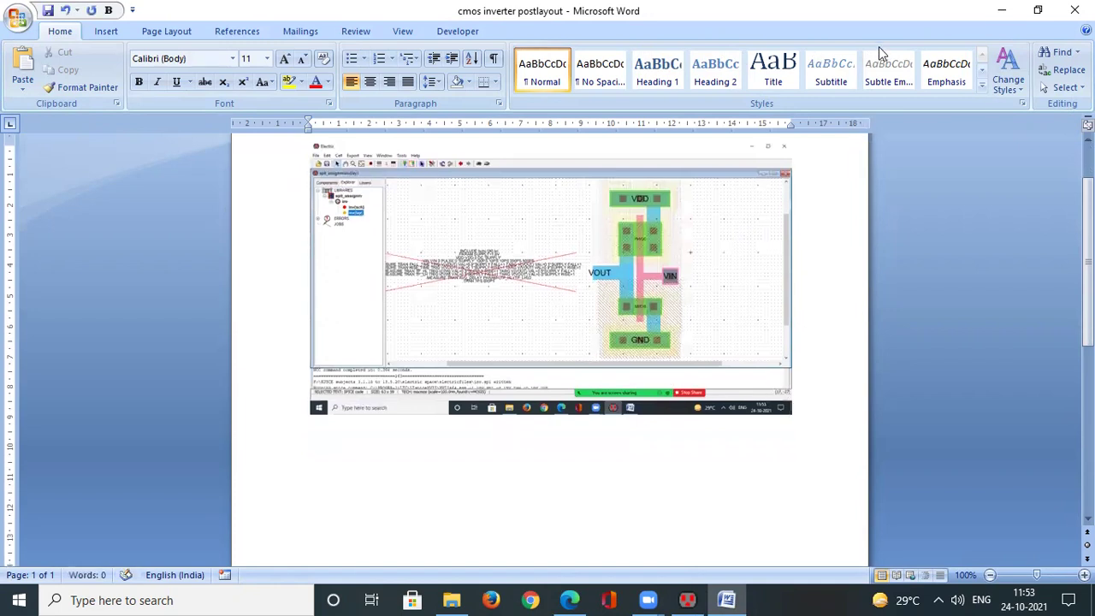
- Return to Electric, write the Spice deck of inv{lay} again and simulate it in LTspice
click(1003, 10)
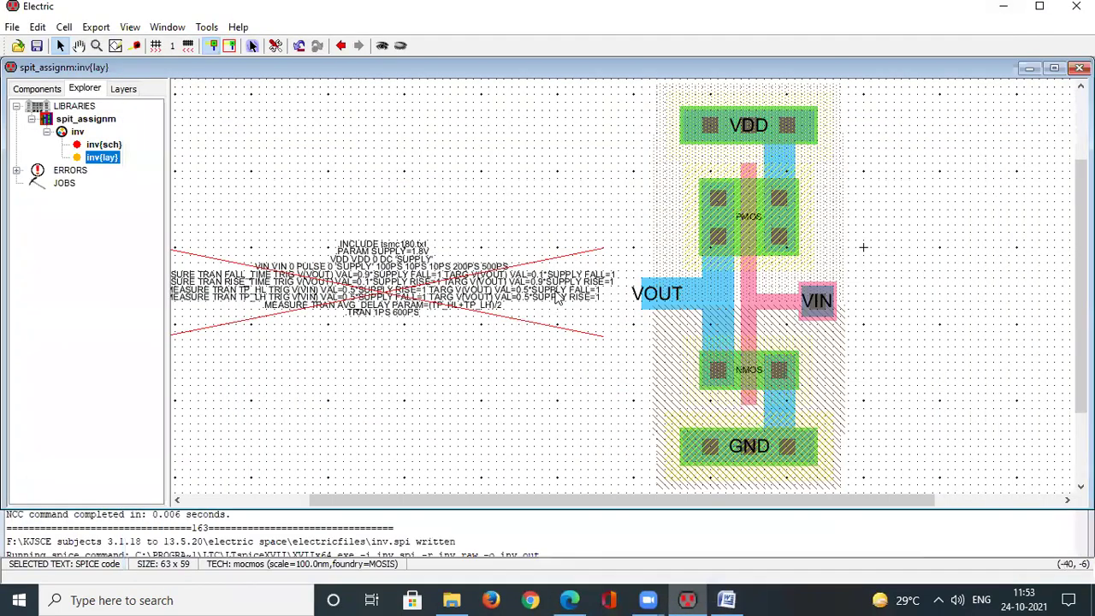
click(206, 27)
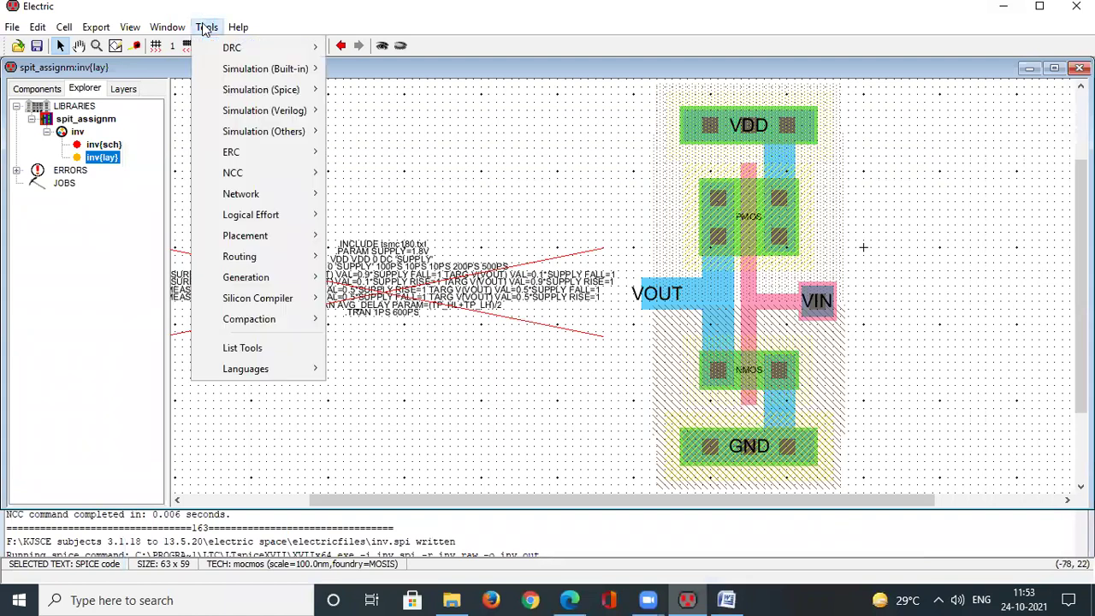
mouse_move(254, 94)
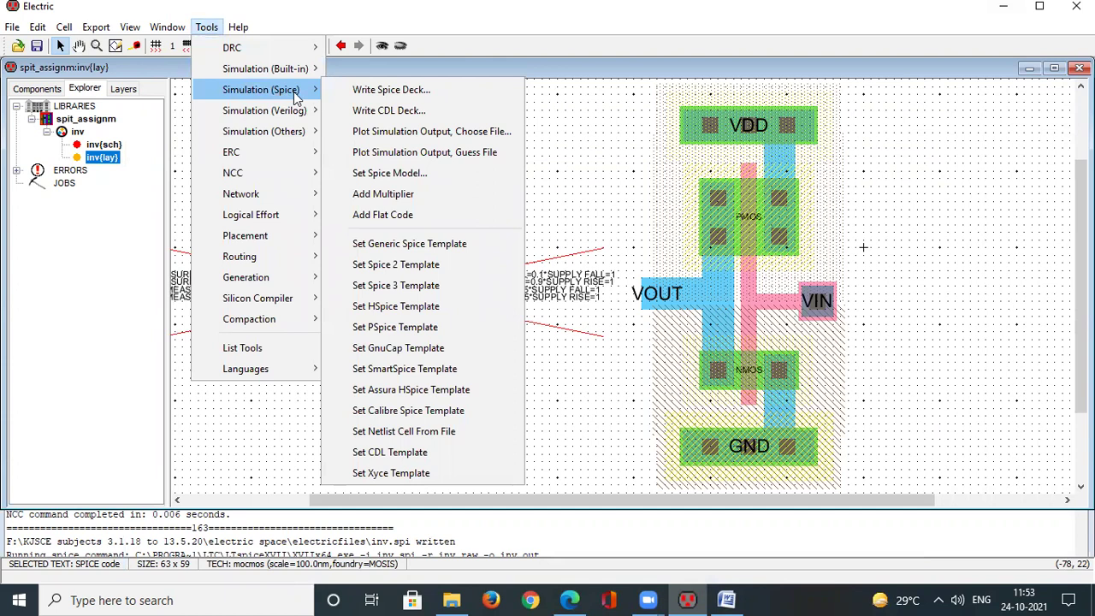
click(356, 89)
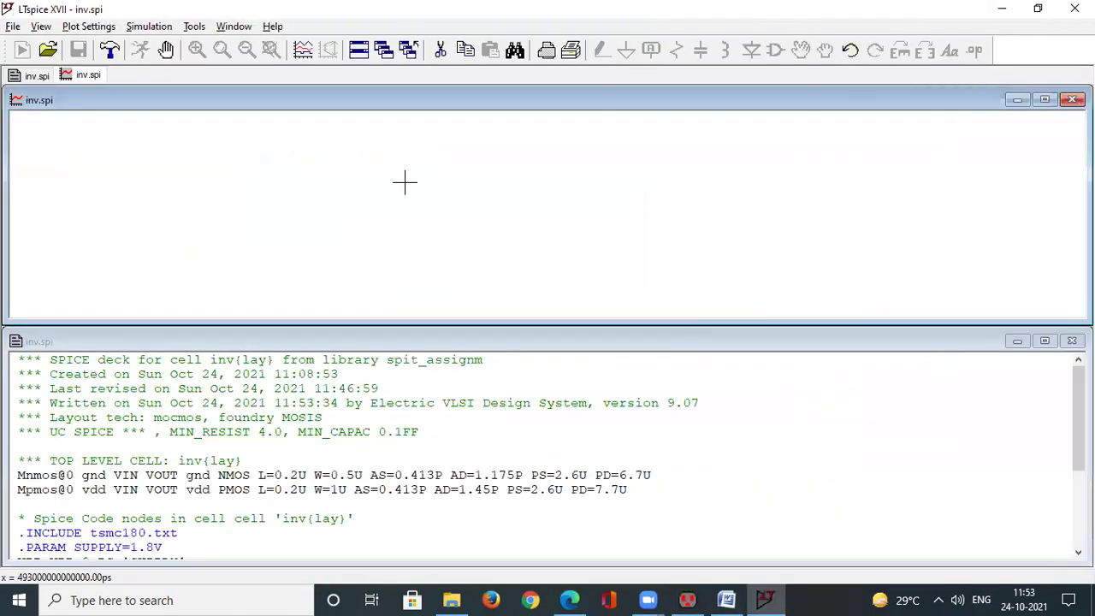
- Plot the V(vin) and V(vout) traces in the new inv.spi waveform window
right_click(261, 166)
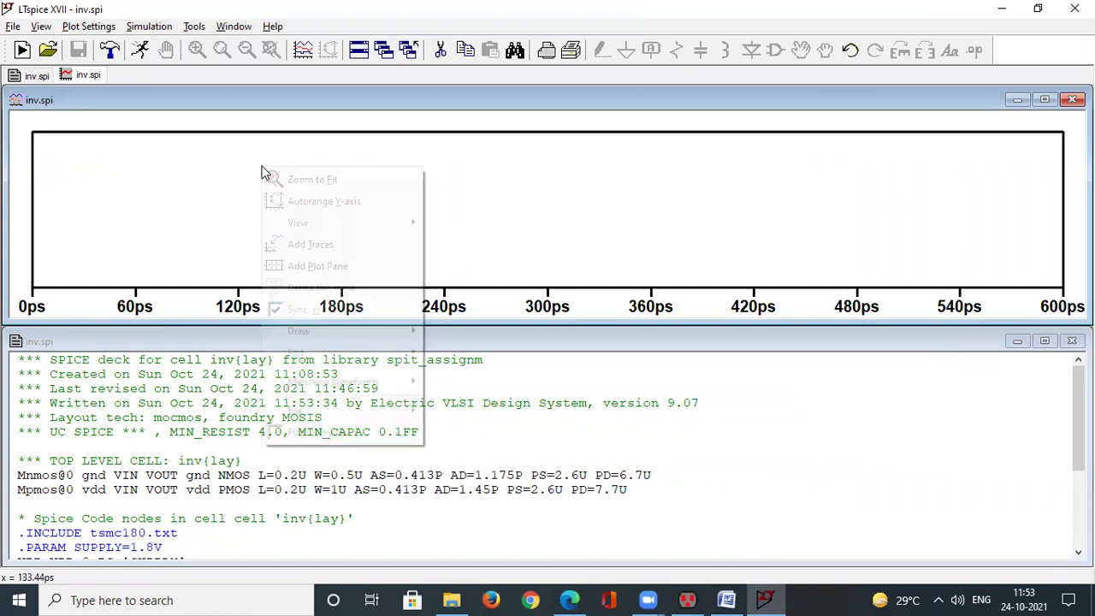
click(291, 246)
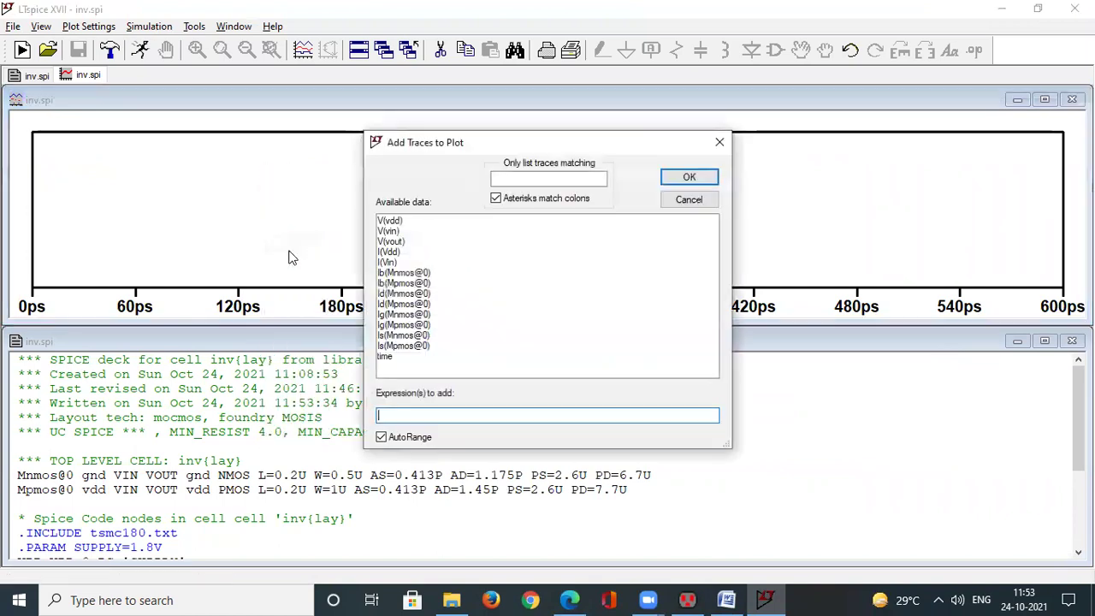
click(392, 231)
click(689, 179)
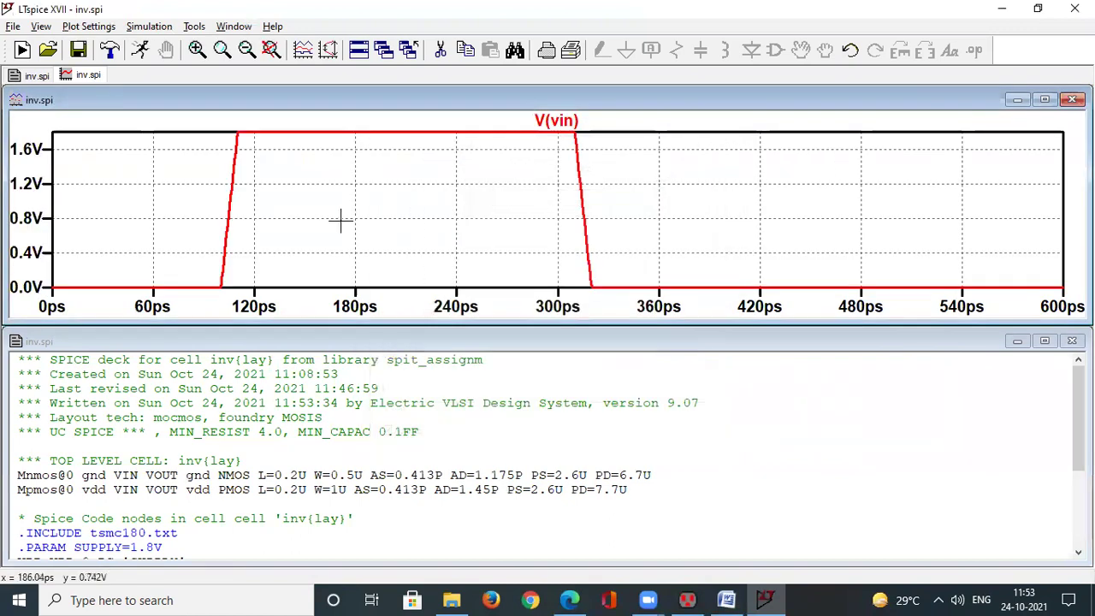
right_click(313, 212)
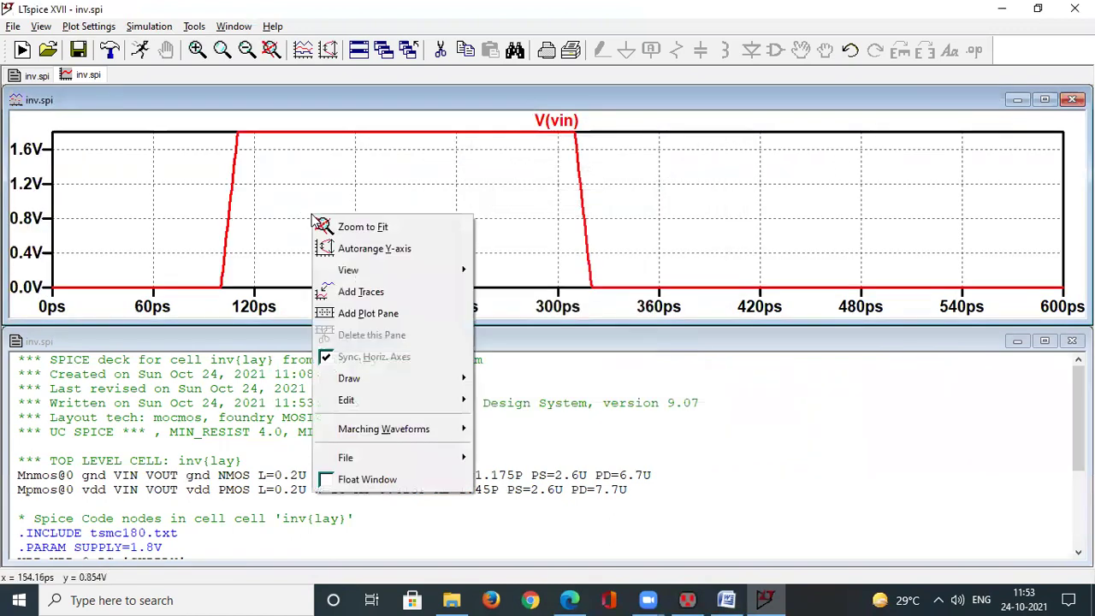
click(376, 294)
click(391, 241)
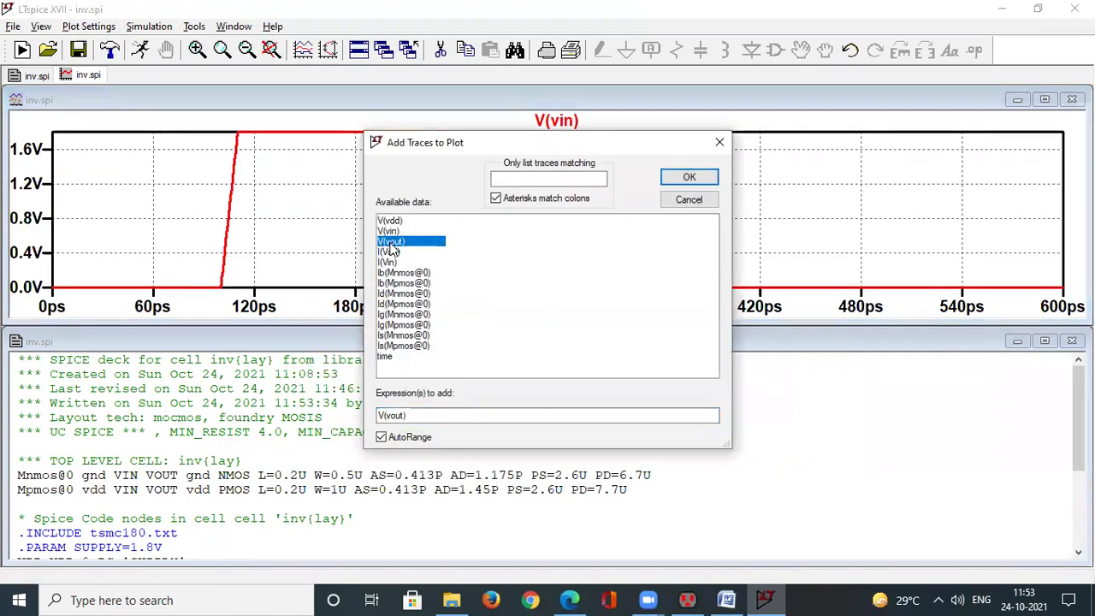
click(690, 178)
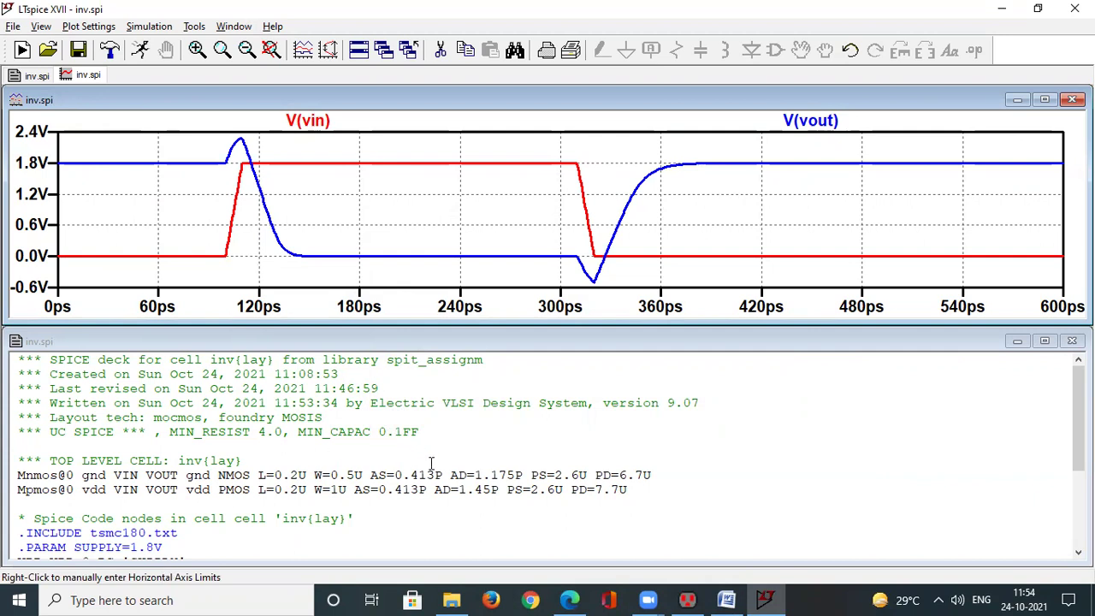
click(43, 27)
click(82, 140)
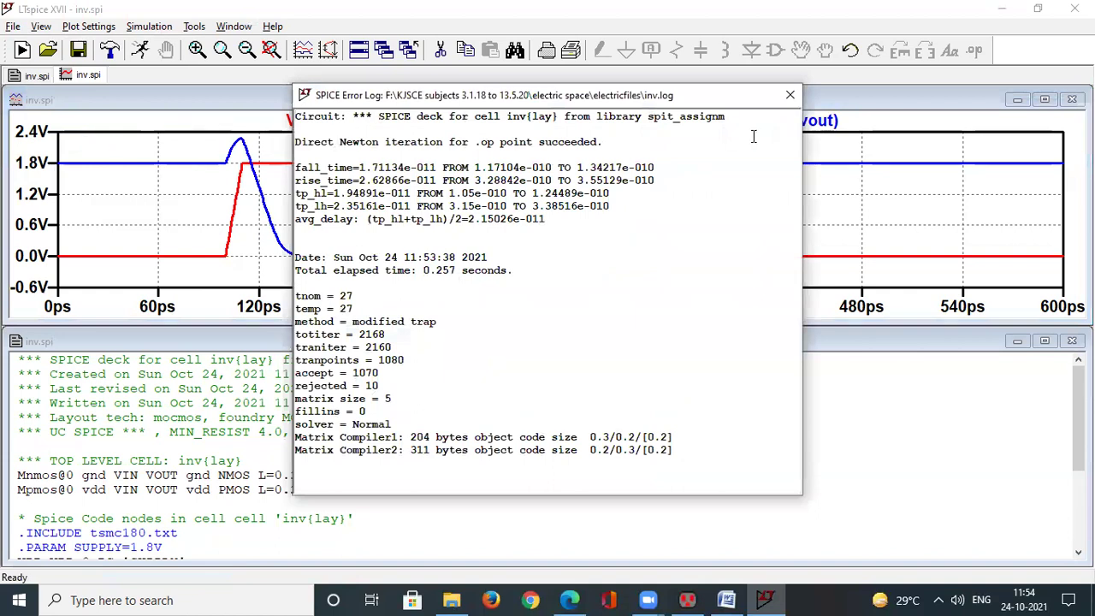
click(781, 101)
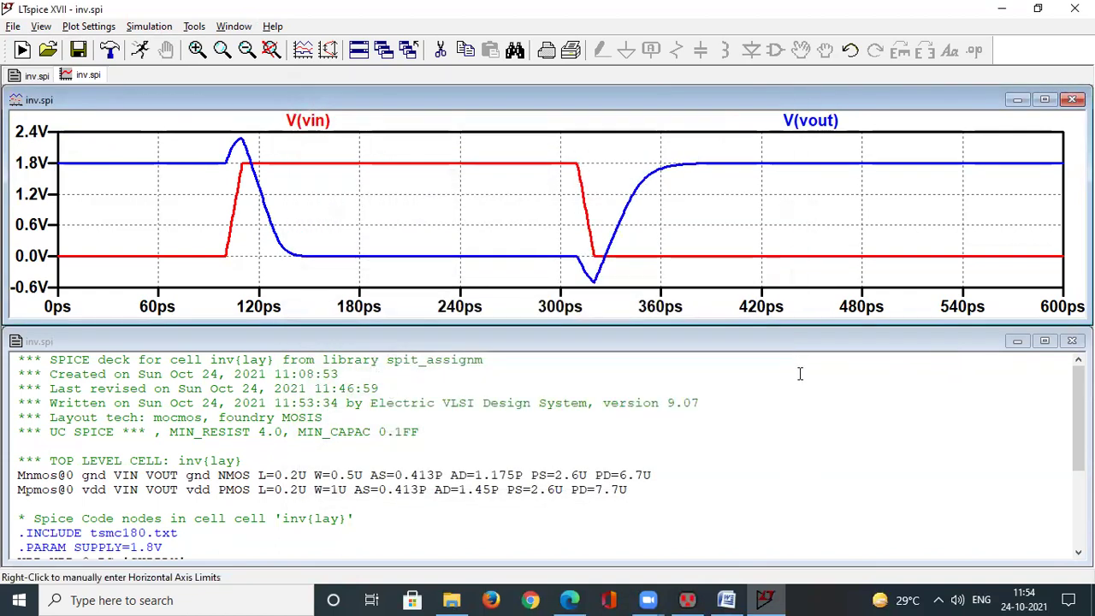
- Switch to Word and paste the screenshot of the V(vin) and V(vout) waveforms below the layout image
click(726, 599)
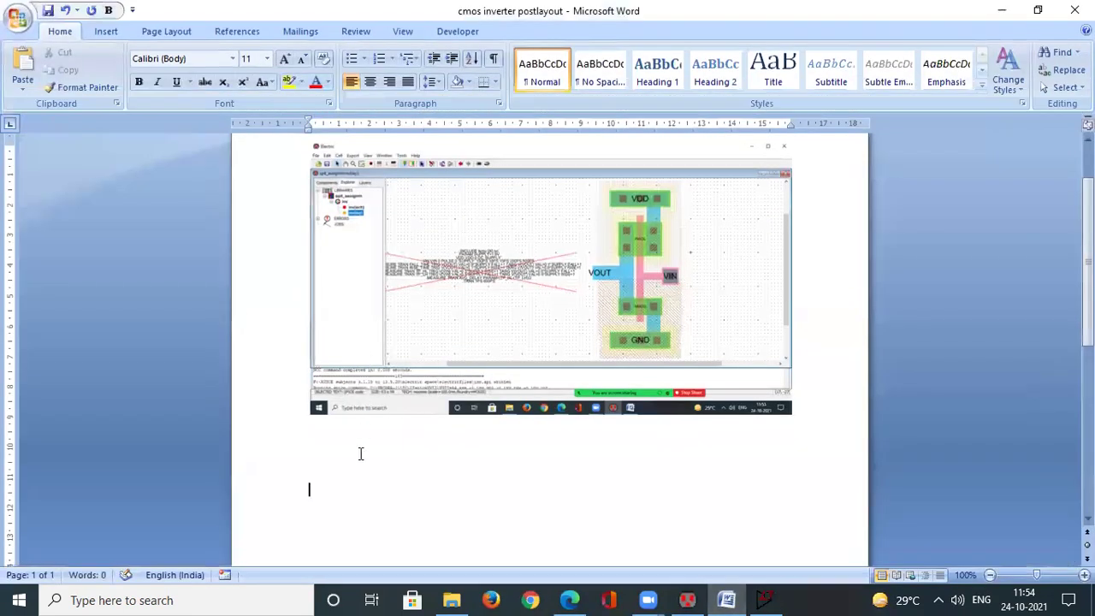
key(ctrl+v)
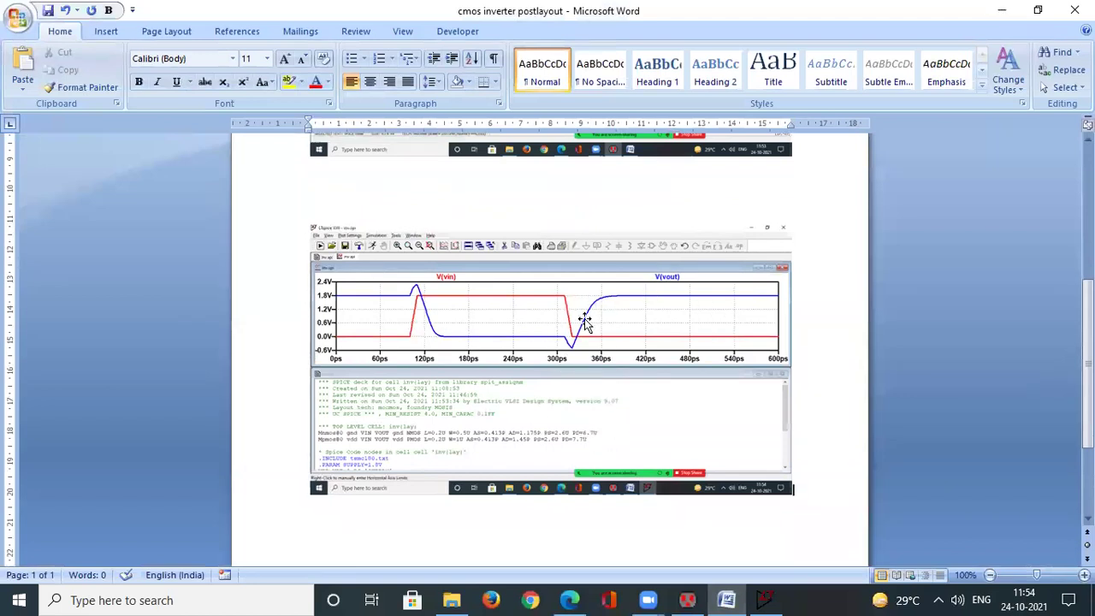
- Back in LTspice, open the SPICE error log, widen its window and enlarge the text of the delay measurements
click(765, 599)
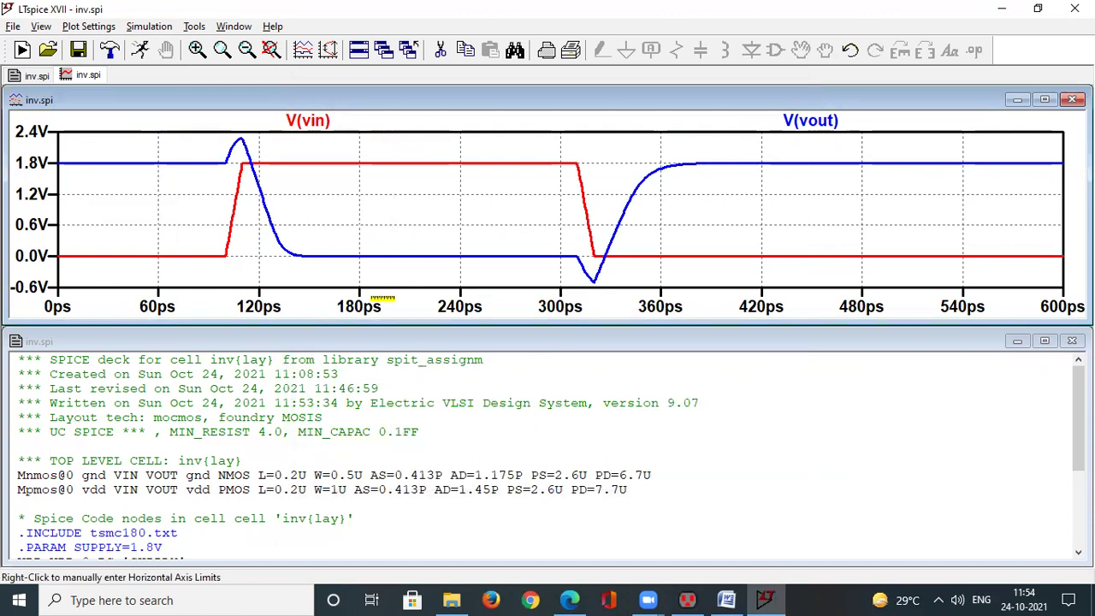
click(41, 27)
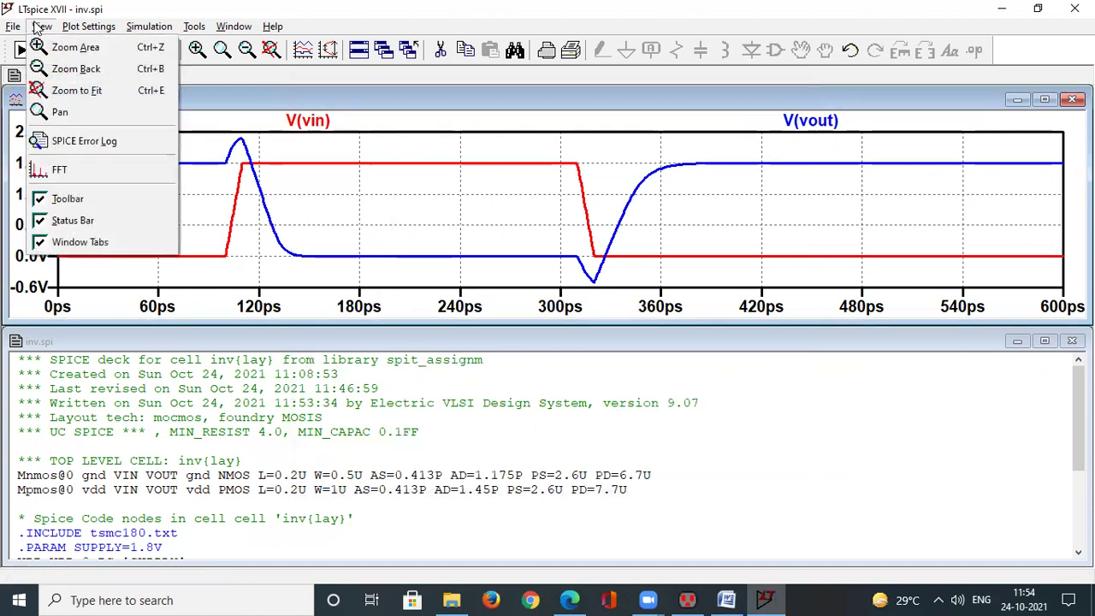
click(101, 146)
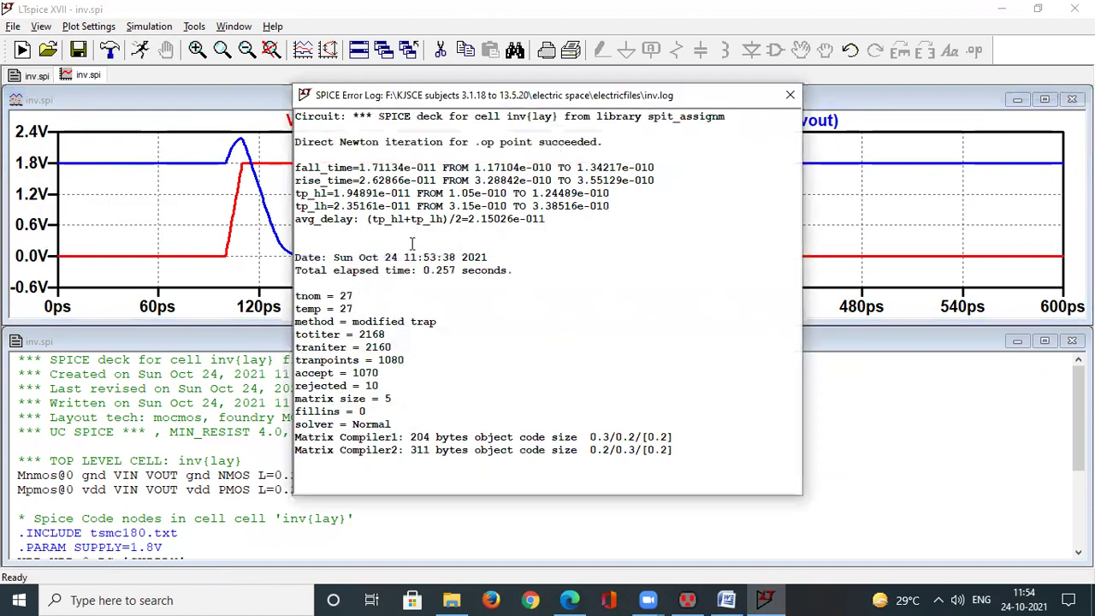
ctrl+scroll(422, 220, up, 2)
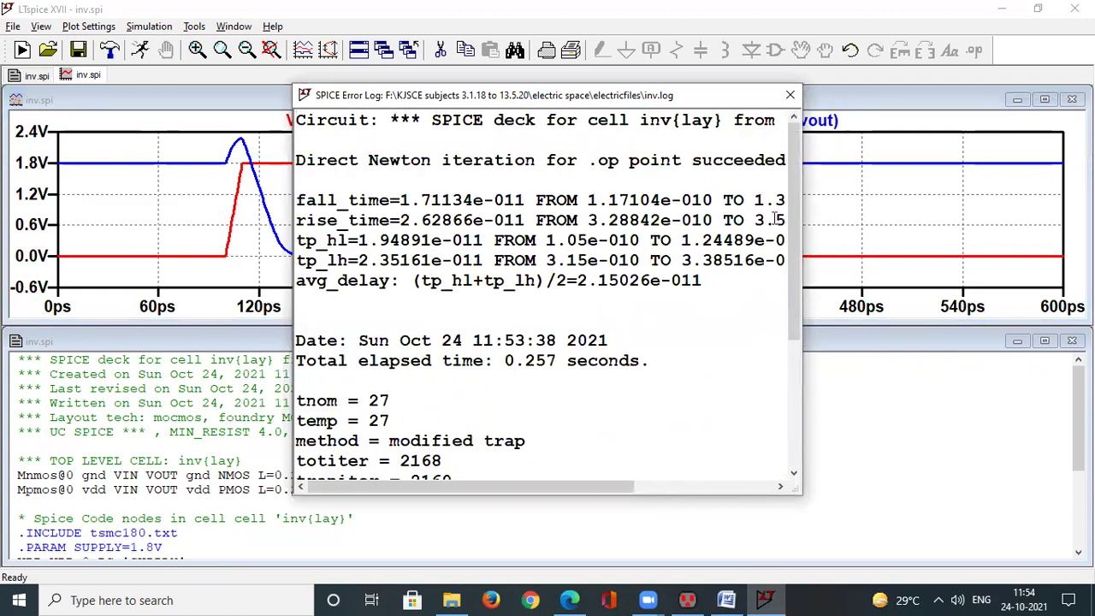
drag(802, 212, 1012, 212)
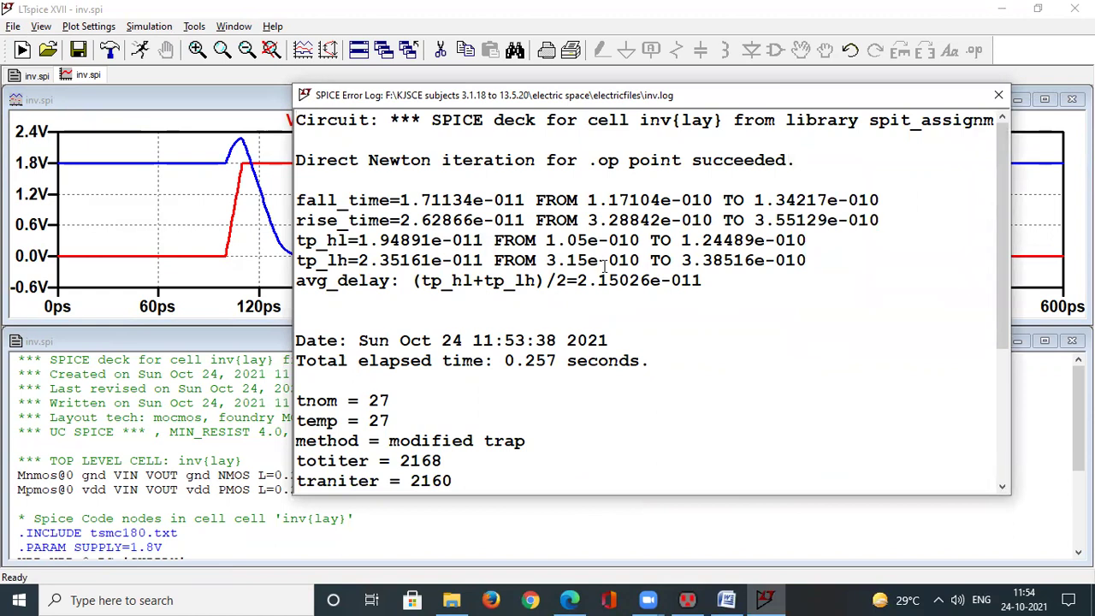
ctrl+scroll(706, 285, up, 1)
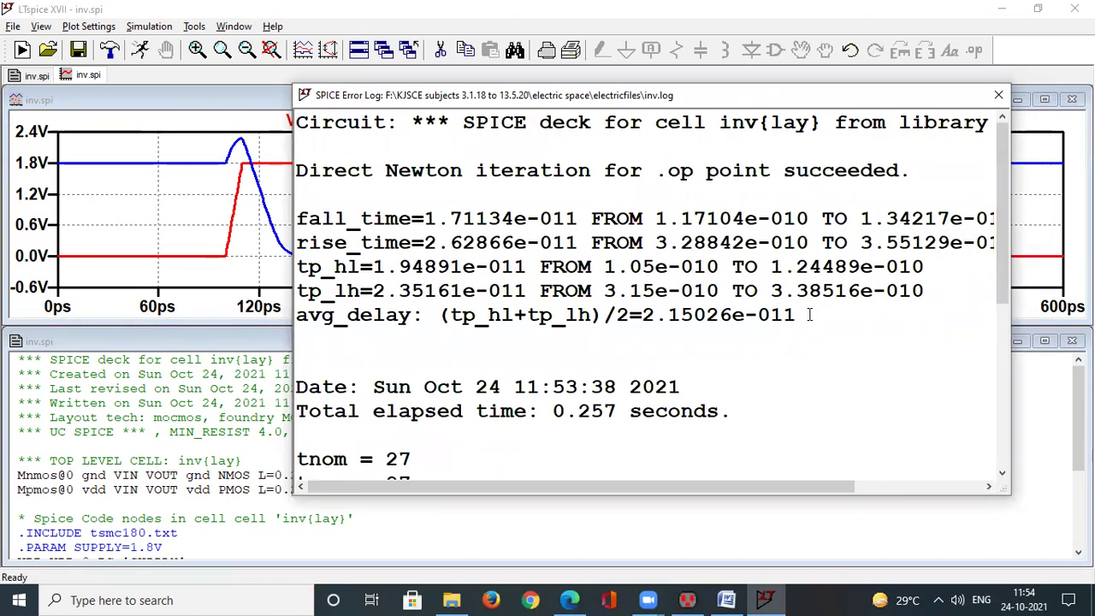
- In Word, start a new line after the waveform image and paste the SPICE error log screenshot there
click(727, 600)
click(367, 484)
scroll(367, 485, down, 1)
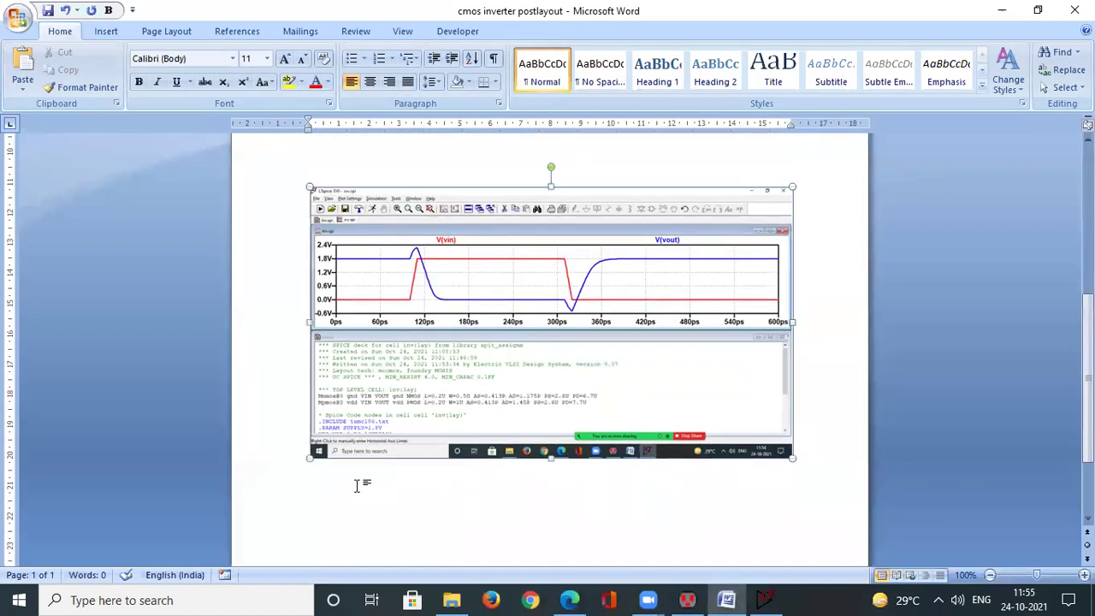
scroll(356, 486, down, 2)
click(836, 373)
key(Return)
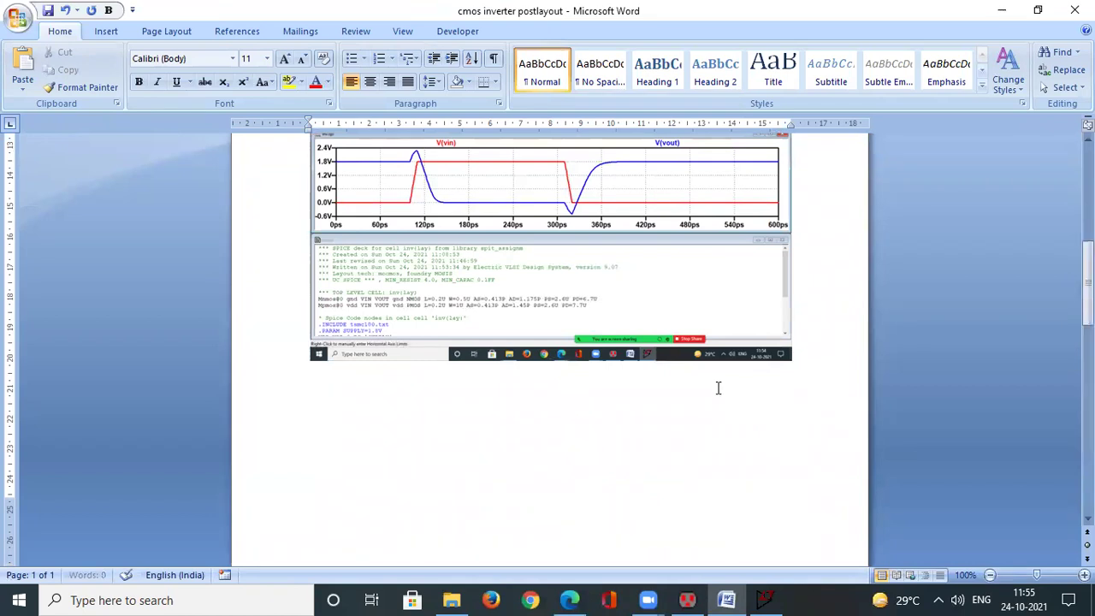
key(ctrl+v)
scroll(575, 423, down, 1)
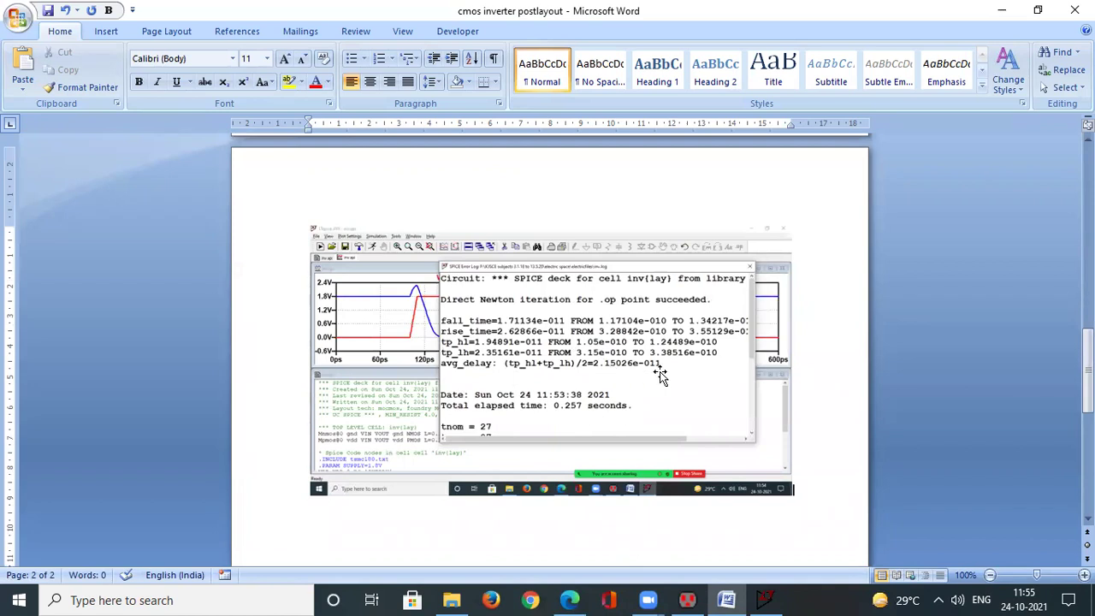
- Switch to LTspice and copy the measurement lines from fall_time through avg_delay in the SPICE error log
scroll(659, 377, down, 2)
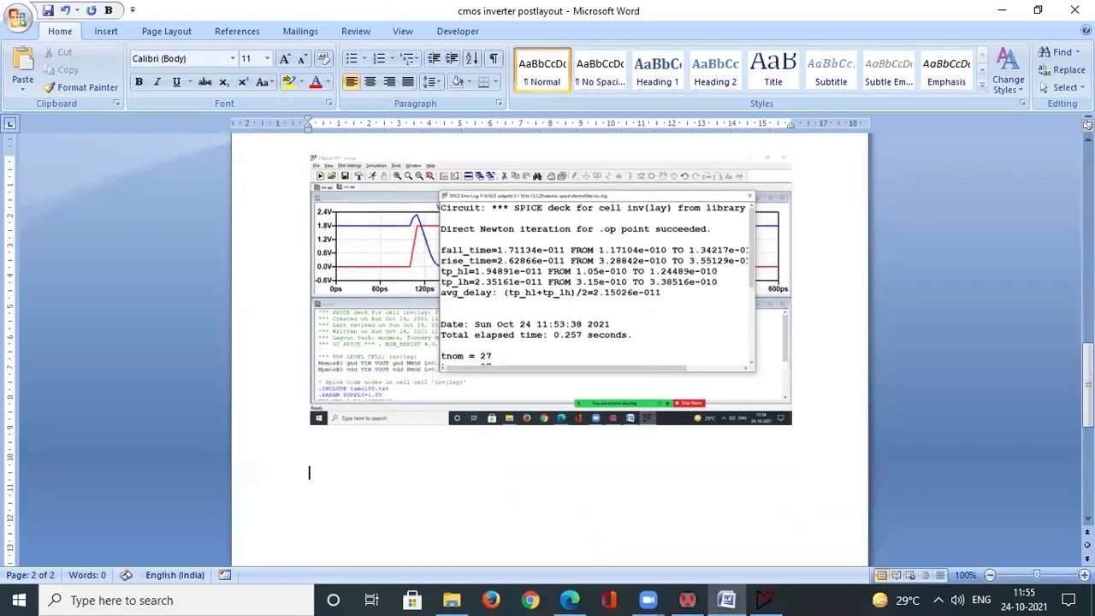
click(765, 600)
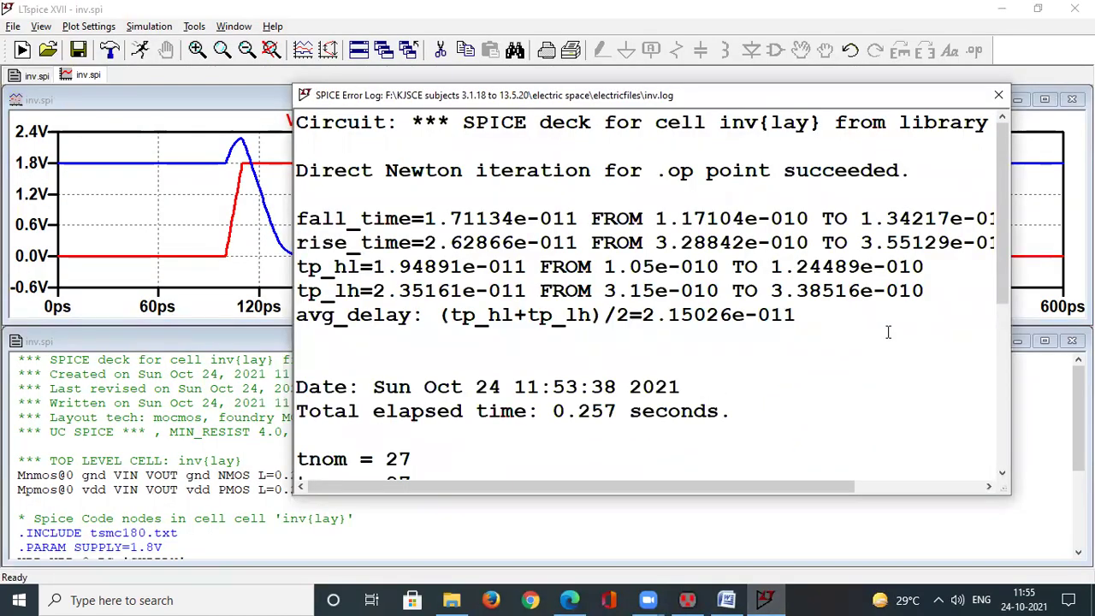
drag(824, 316, 360, 197)
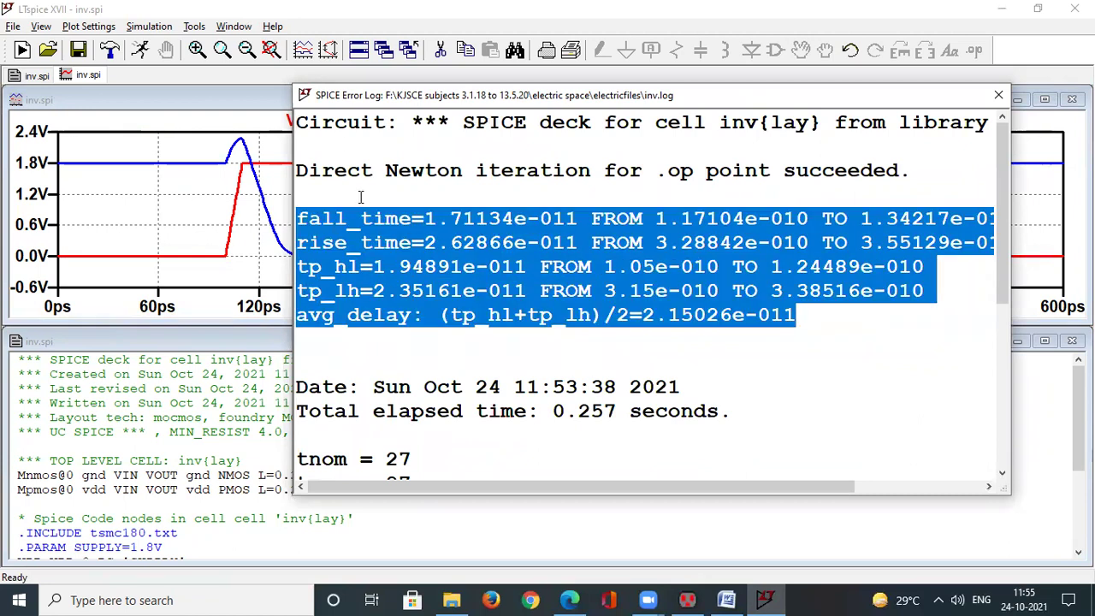
- In Word, add the heading "POST LAYOUT SIMULATION RESULTS:" below the error log screenshot and paste the copied measurements under it
click(726, 600)
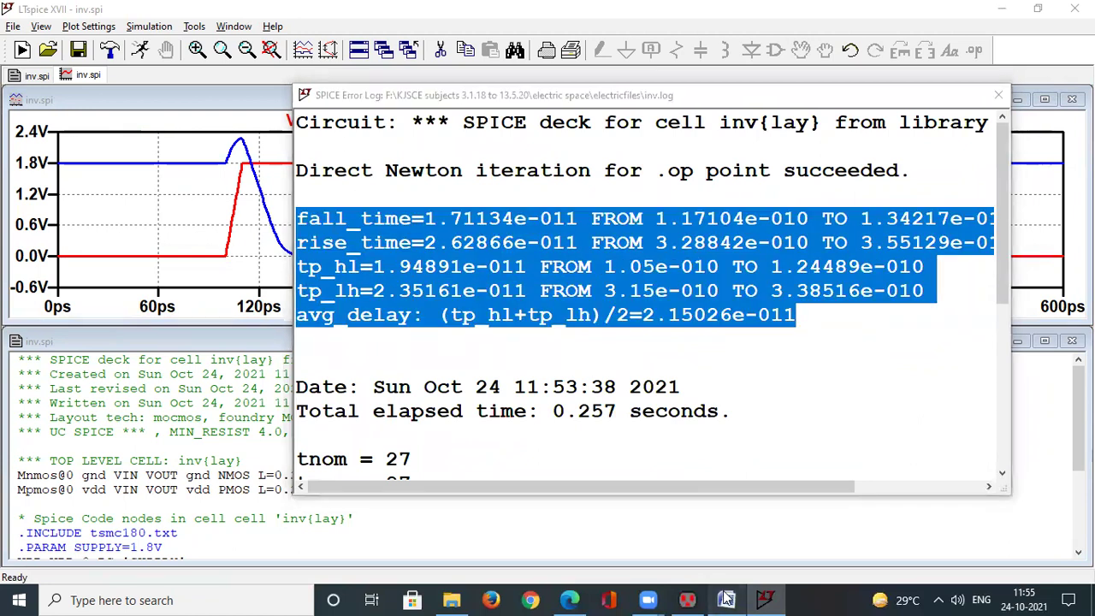
click(400, 474)
text(POS)
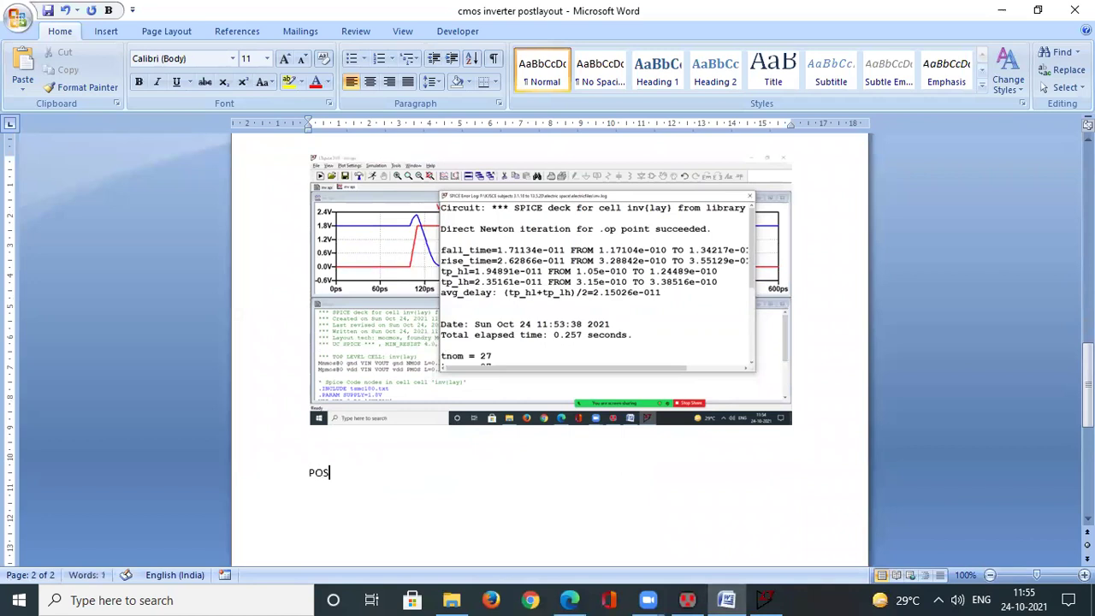
text(T LAYOUT SIMULATI)
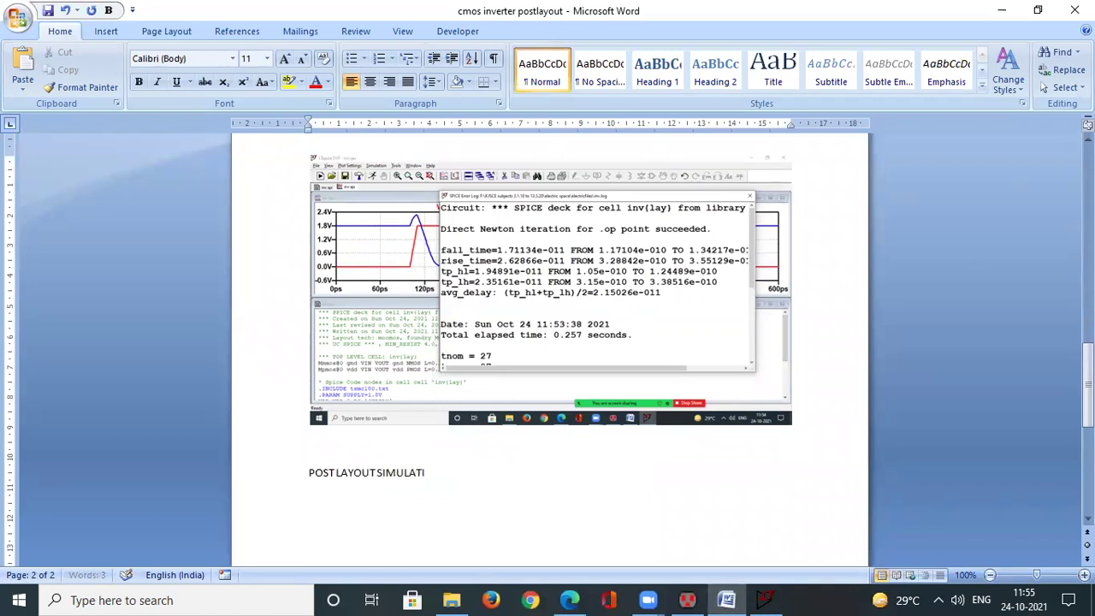
text(ON RESULTS:)
text(fall_time=1.71134e-011 FROM 1.17104e-010 TO 1.34217e-010 rise_time=2.62866e-011 FROM 3.28842e-010 TO 3.55129e-010 tp_hl=1.94891e-011 FROM 1.05e-010 TO 1.24489e-010 tp_lh=2.35161e-011 FROM 3.15e-010 TO 3.38516e-010 avg_delay: (tp_hl+tp_lh)/2=2.15026e-011)
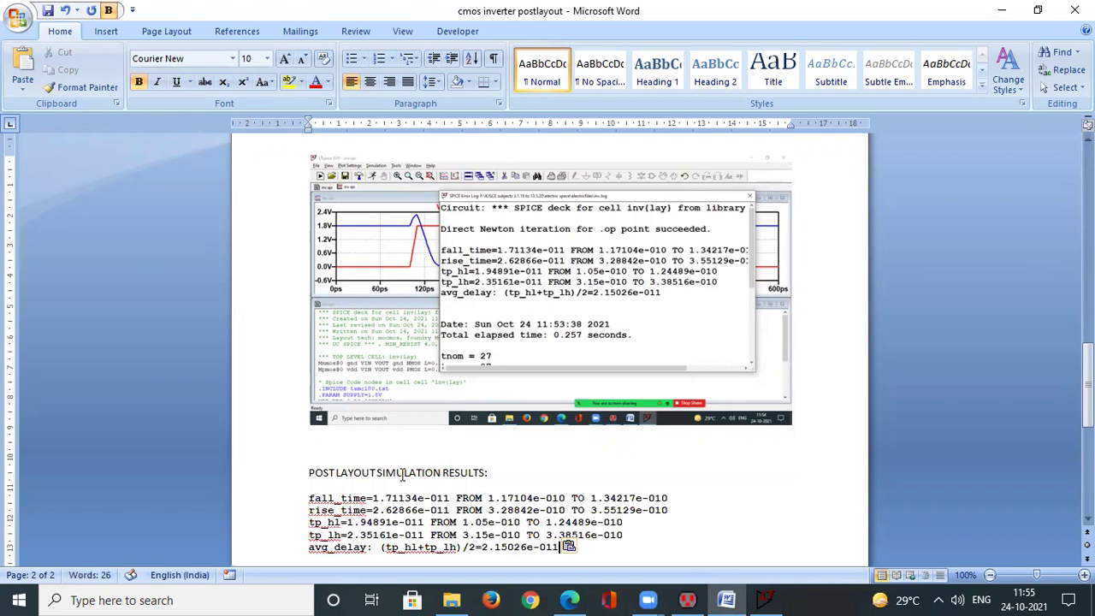
- Enlarge the avg_delay line to 16 pt and highlight it in yellow
scroll(401, 475, down, 1)
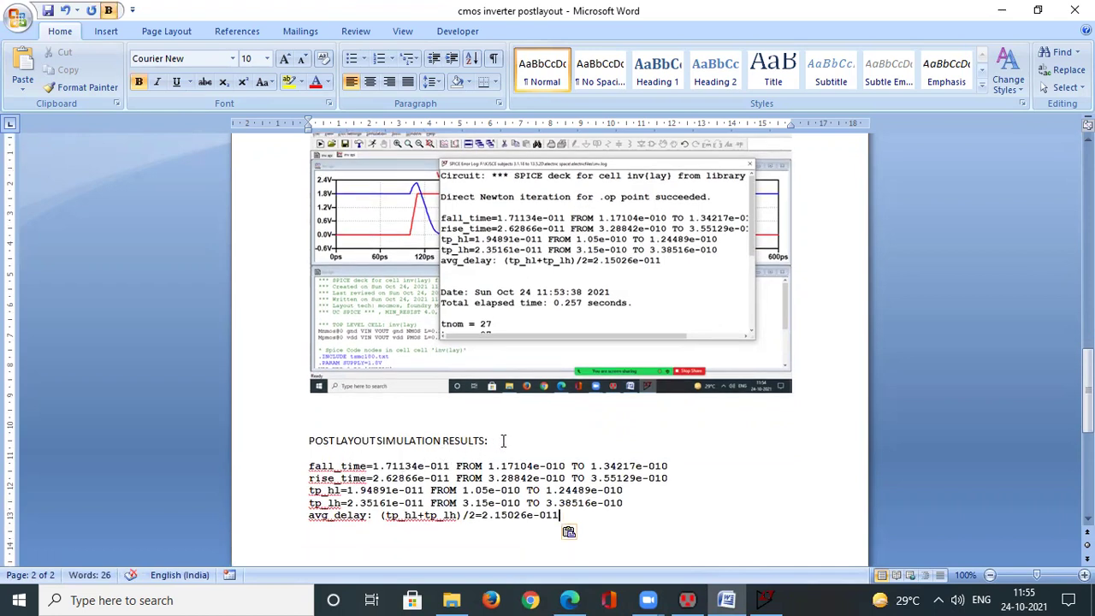
ctrl+scroll(504, 441, up, 3)
scroll(510, 281, up, 5)
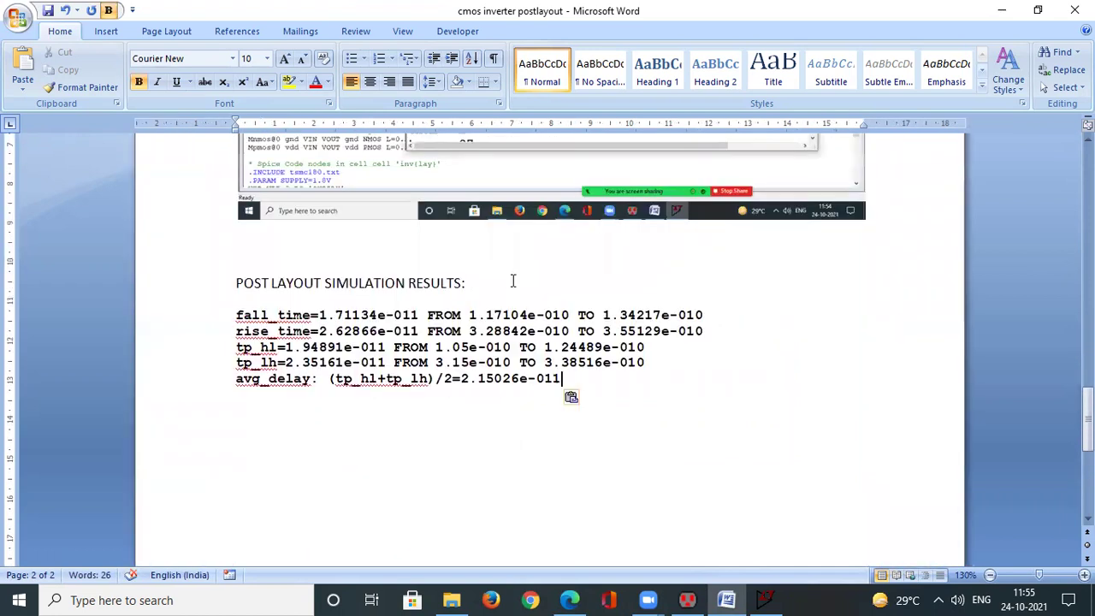
drag(591, 423, 230, 427)
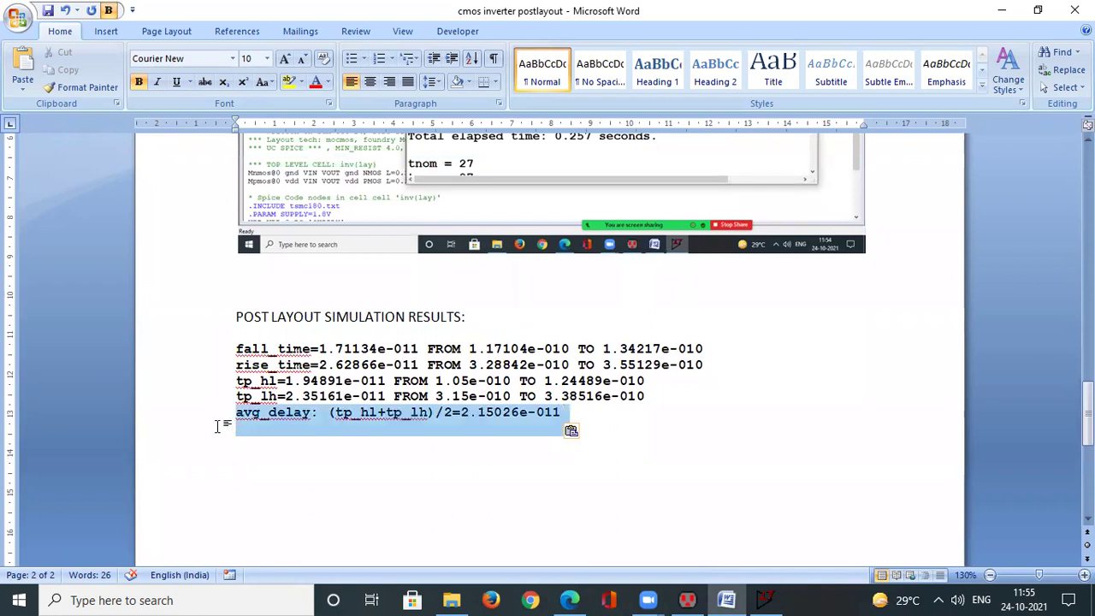
click(286, 59)
click(286, 59)
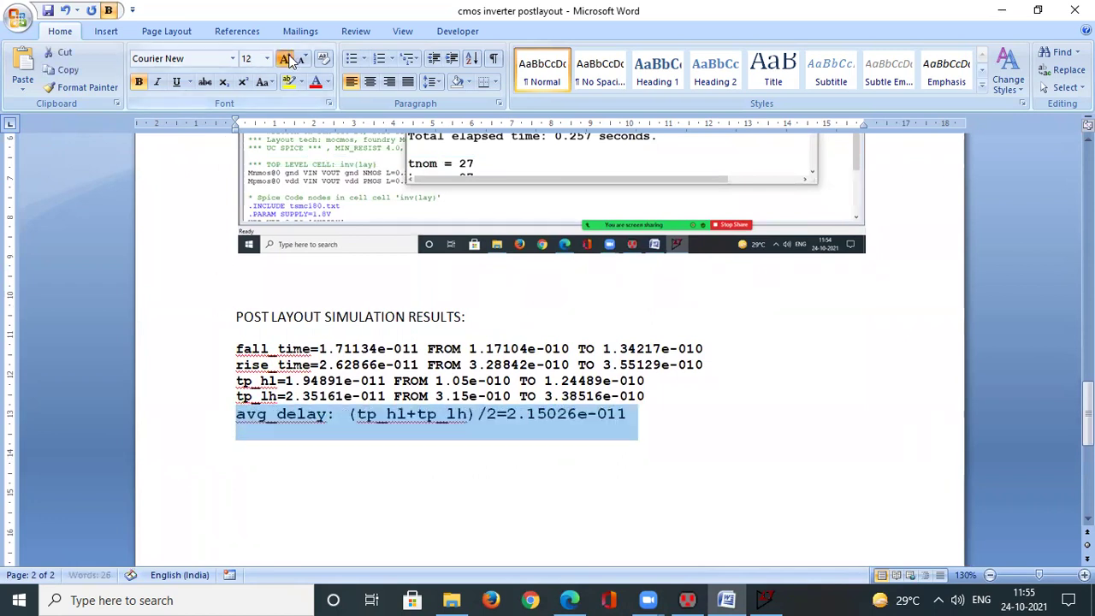
click(285, 59)
click(286, 59)
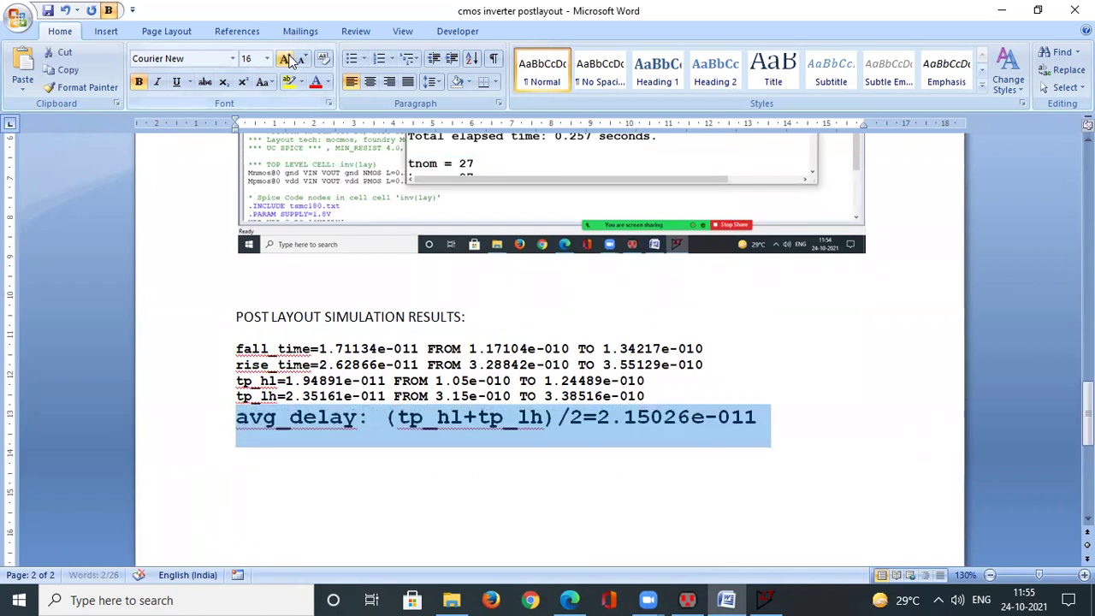
click(288, 81)
key(Left)
- Append "= 21.5ps" to the avg_delay line and highlight the added text in yellow
click(785, 419)
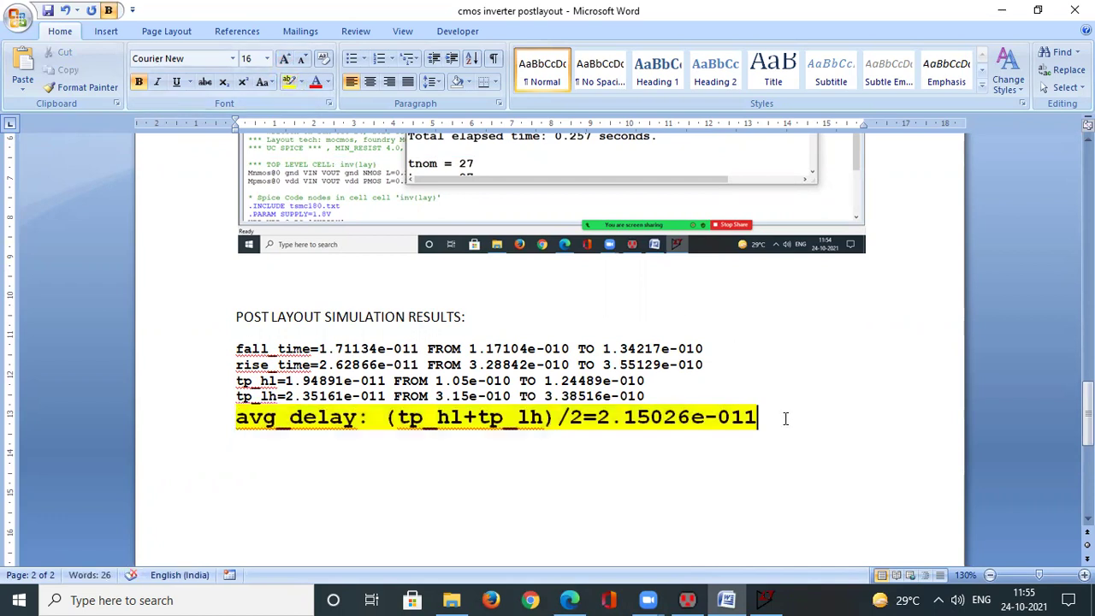
text(= 21.5ps)
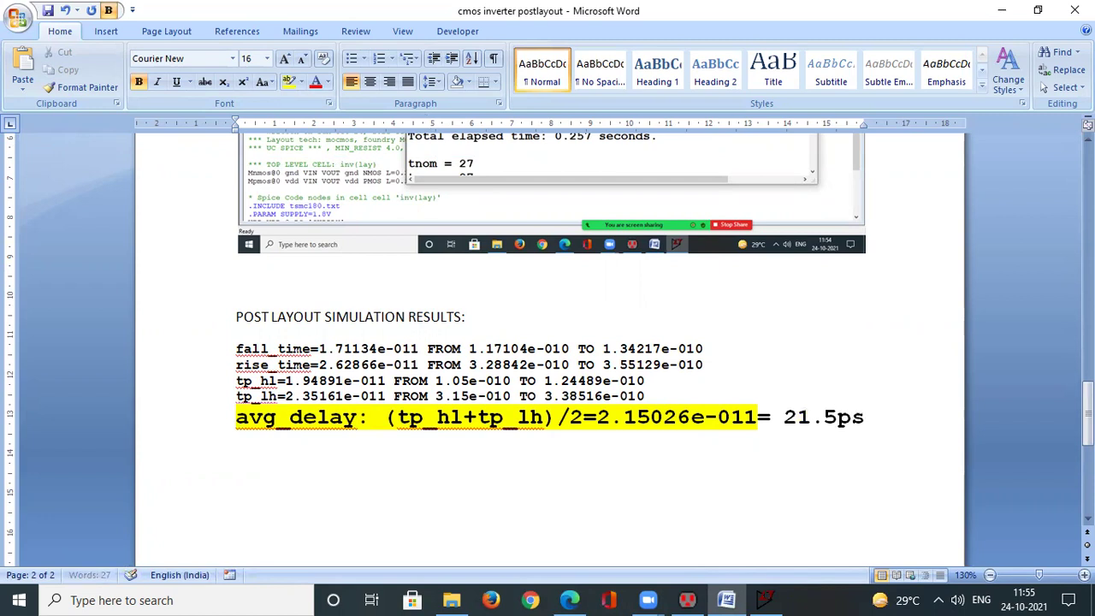
drag(893, 420, 718, 420)
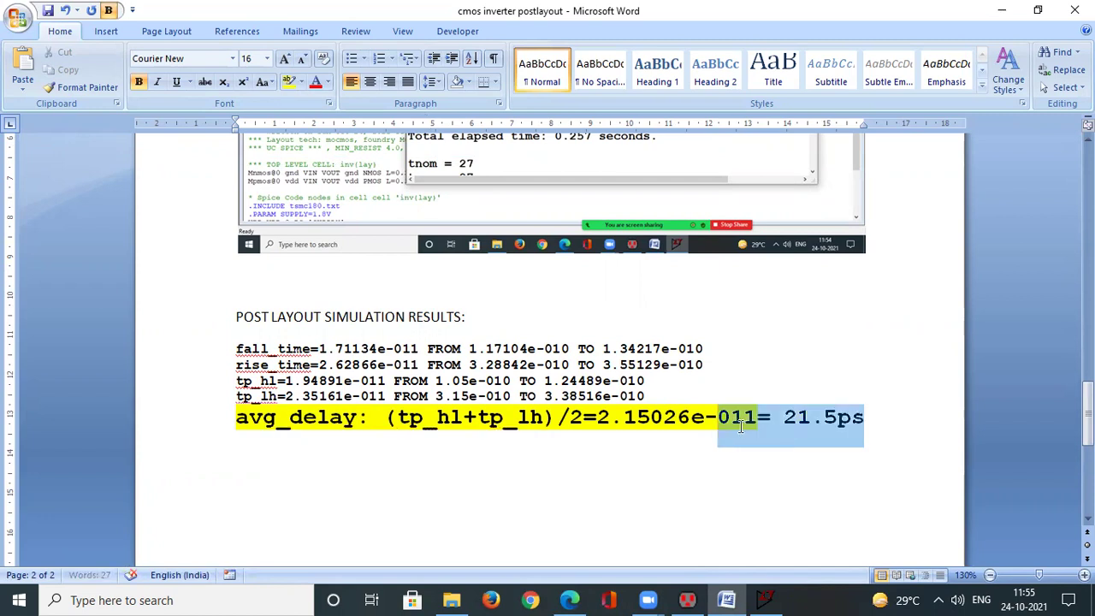
click(477, 299)
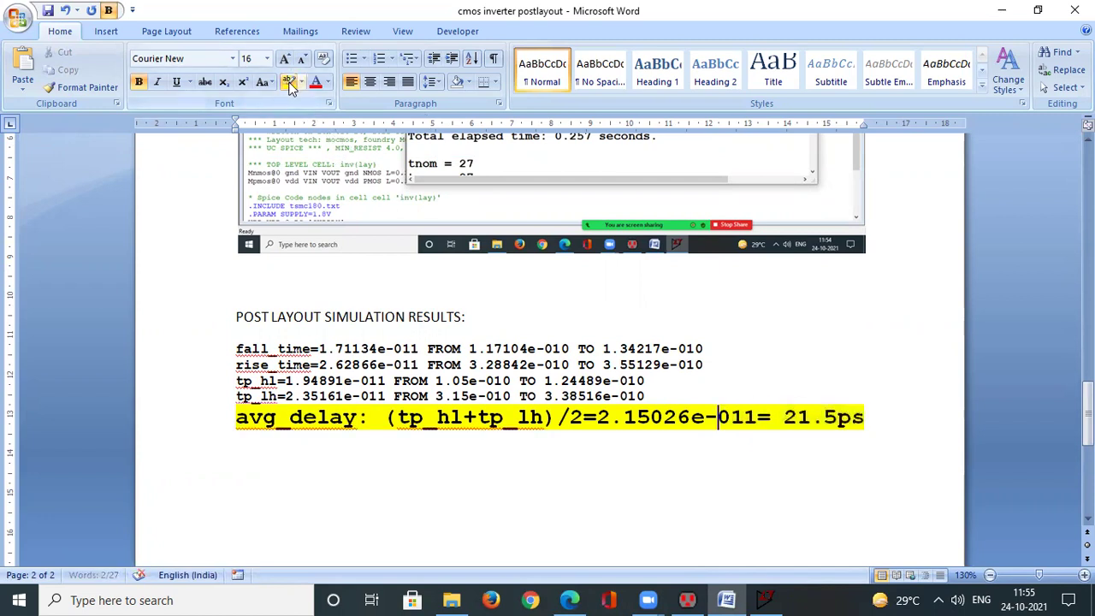
- Make the "POST LAYOUT SIMULATION RESULTS:" heading bold, 12 pt and highlighted in yellow
drag(479, 316, 220, 322)
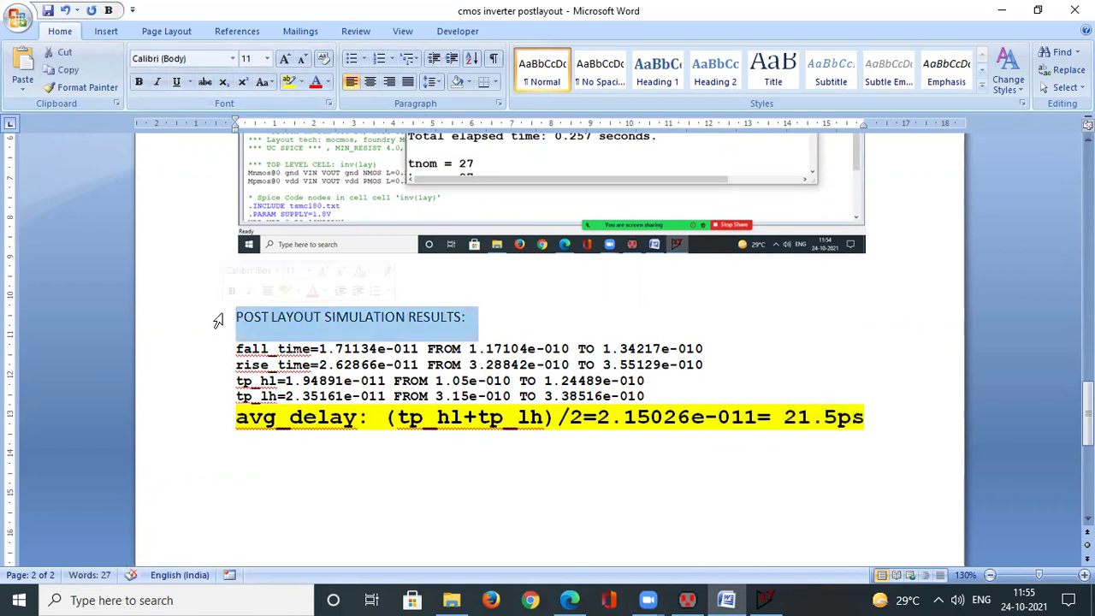
key(ctrl+b)
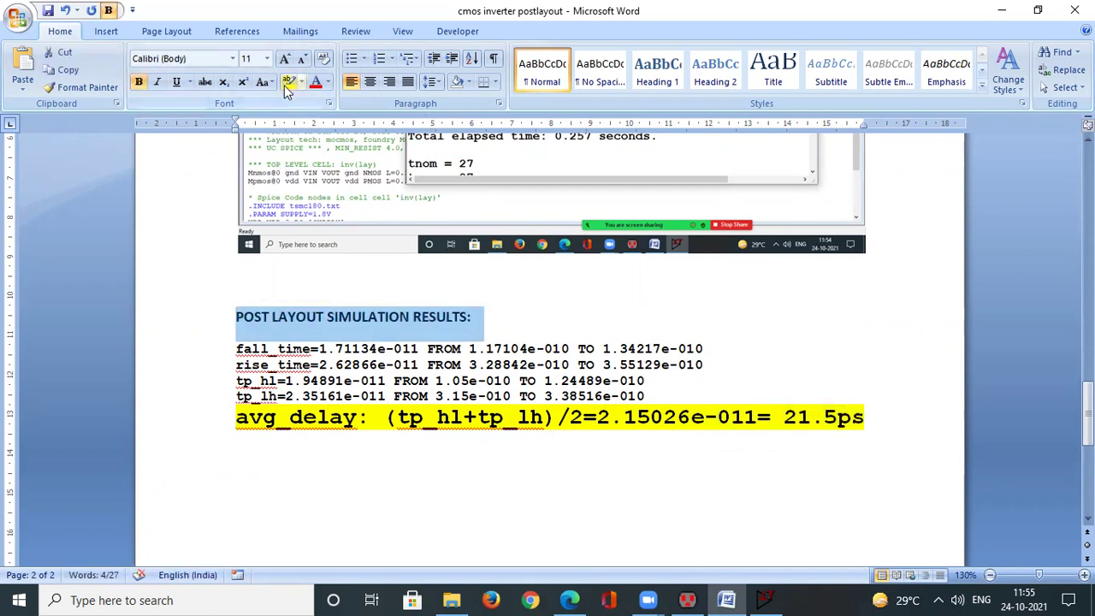
click(289, 82)
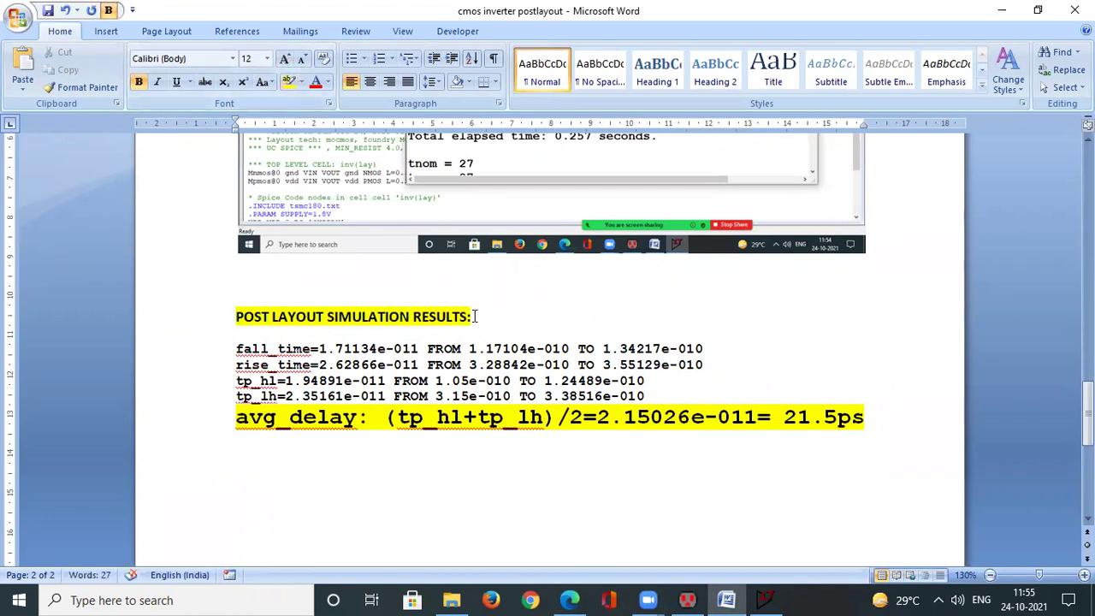
scroll(474, 317, down, 2)
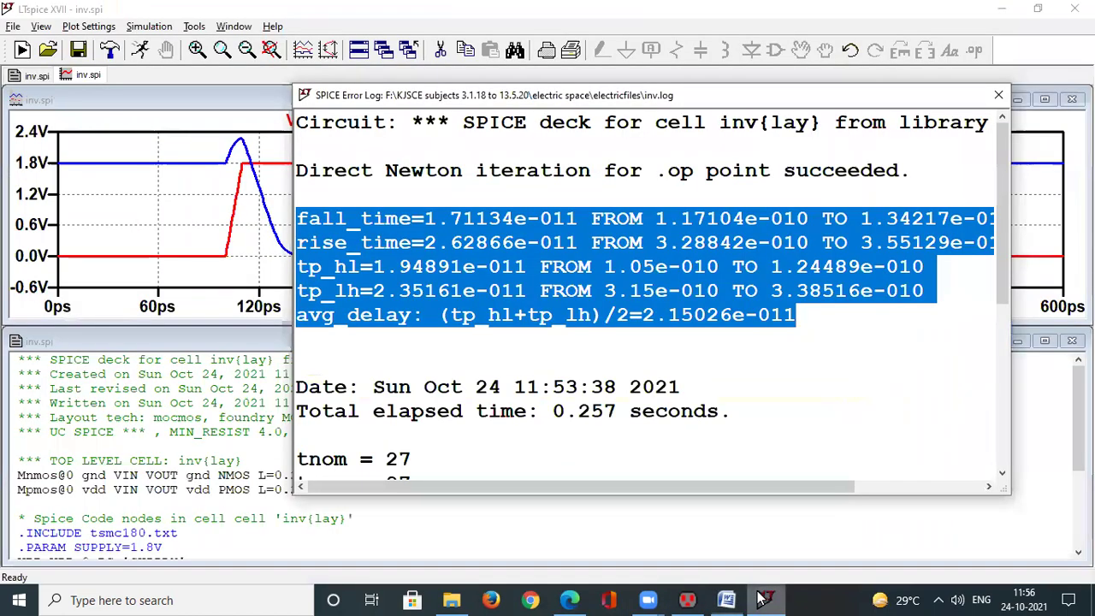
- Back in LTspice, close the SPICE error log and examine the NMOS and PMOS parameter lines in the inv{lay} netlist
click(765, 600)
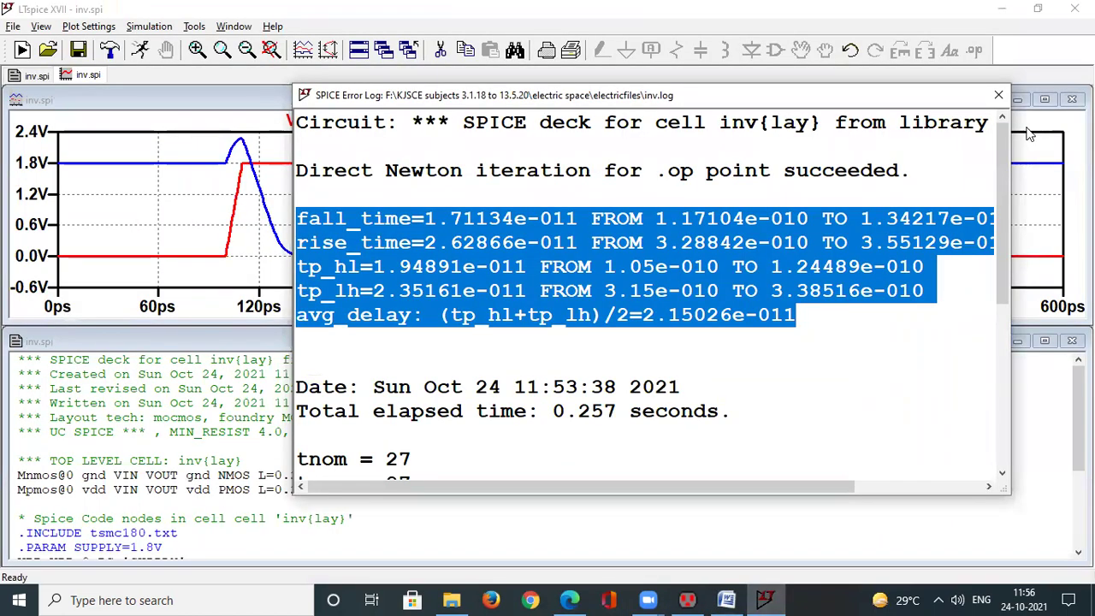
click(999, 96)
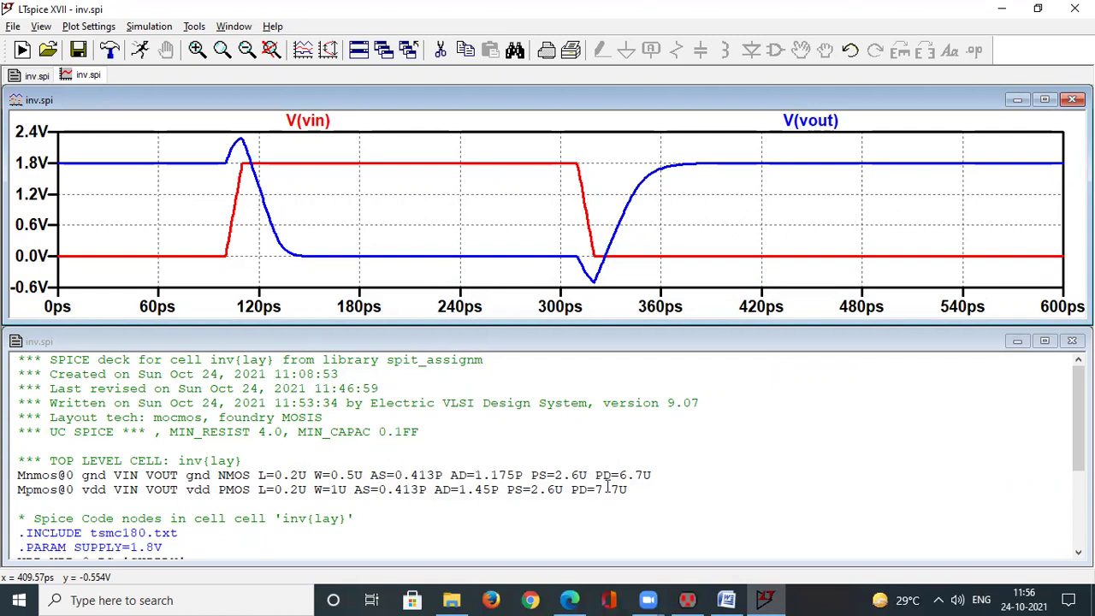
drag(634, 489, 371, 476)
click(376, 502)
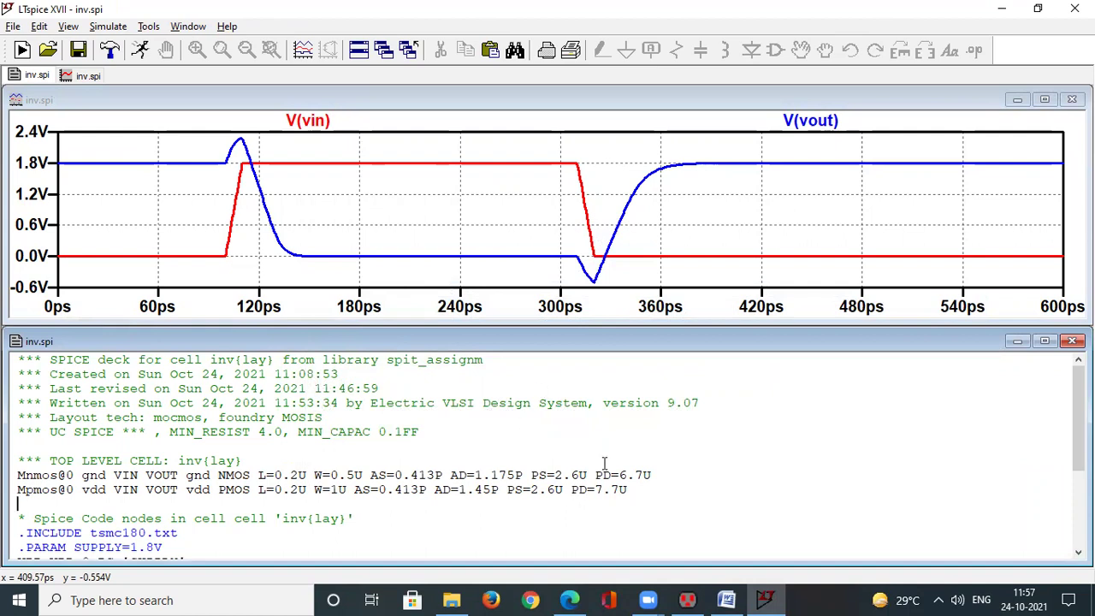
- Close LTspice and open the inv{sch} schematic in Electric
click(1074, 9)
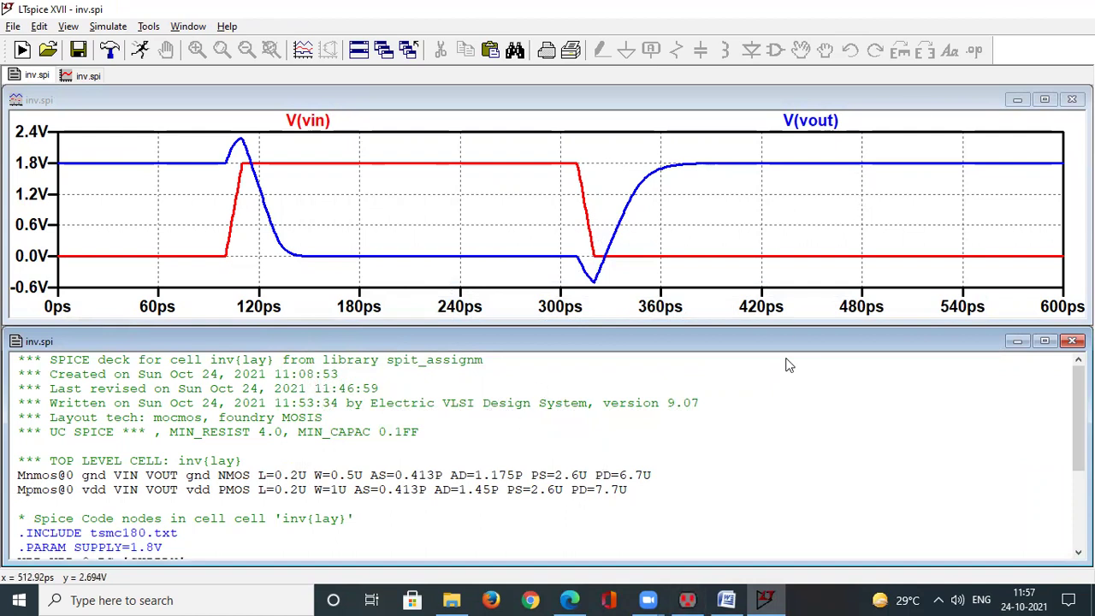
click(688, 599)
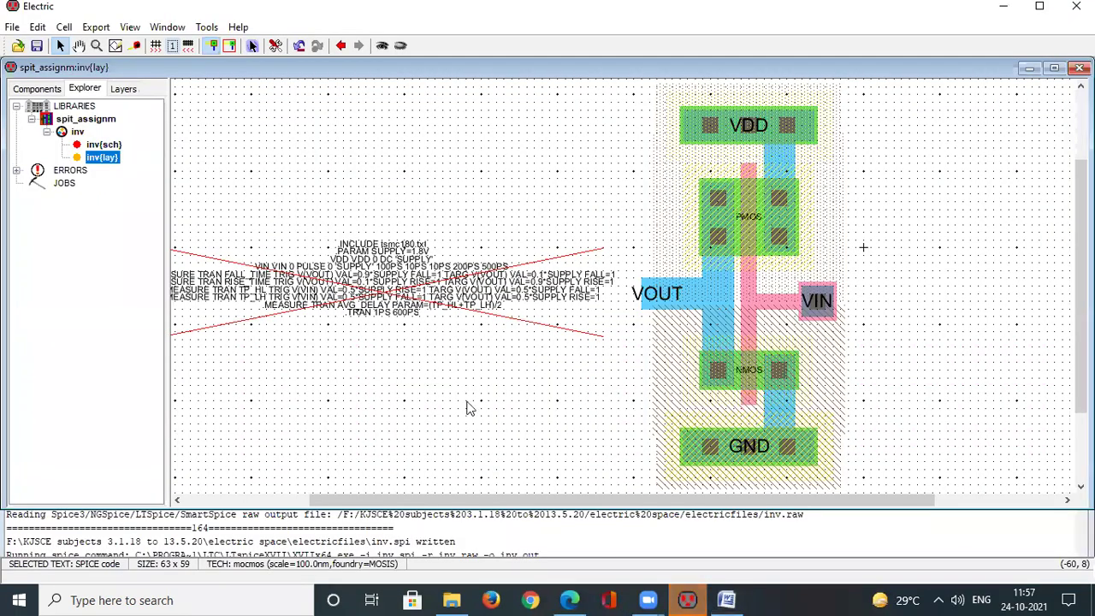
double_click(104, 145)
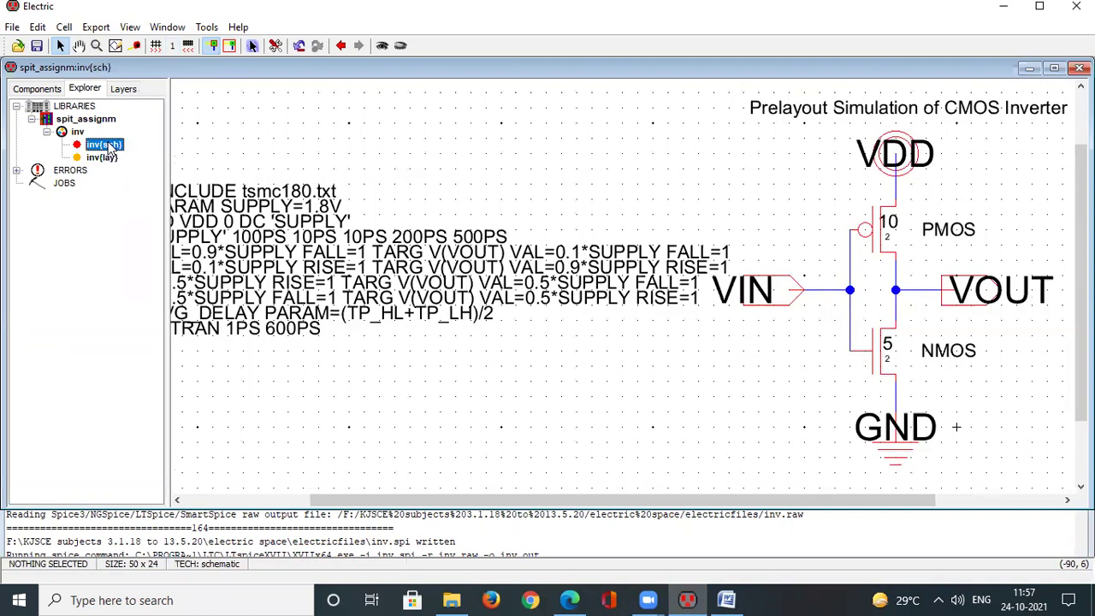
- Write the Spice deck of inv{sch} to run its prelayout simulation in LTspice
click(237, 27)
mouse_move(206, 31)
mouse_move(242, 51)
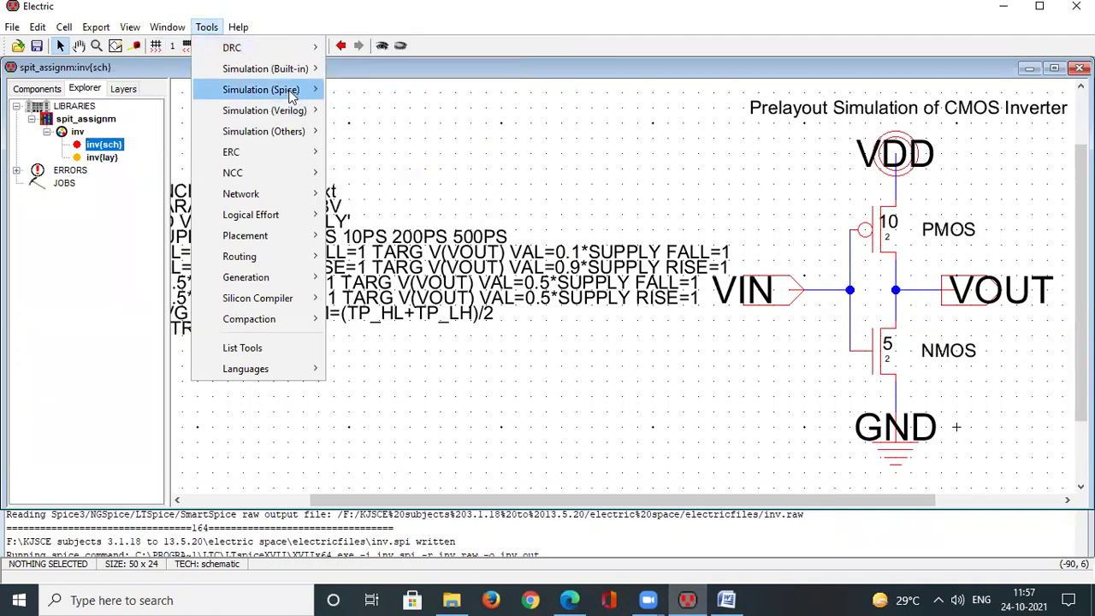
mouse_move(291, 96)
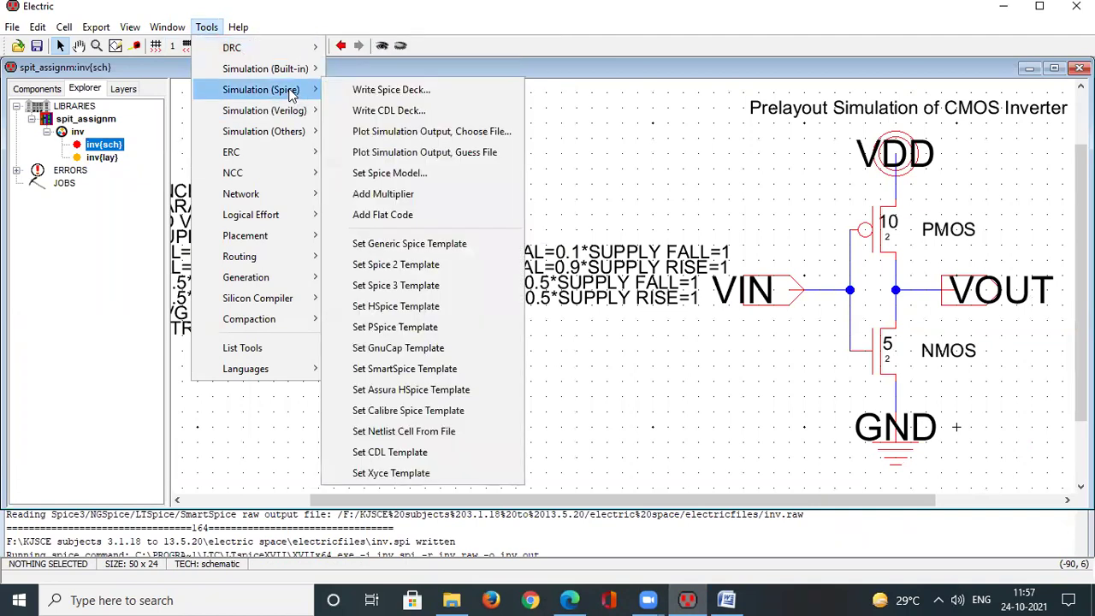
click(346, 90)
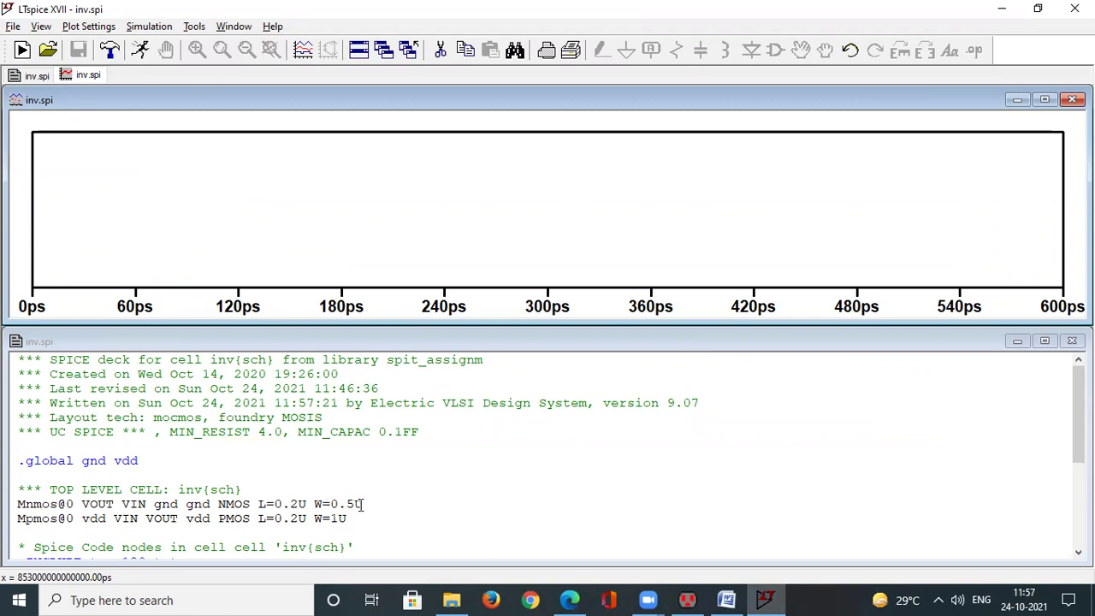
- Plot the V(vin) and V(vout) traces in the waveform window of the inv{sch} simulation
right_click(412, 234)
click(438, 312)
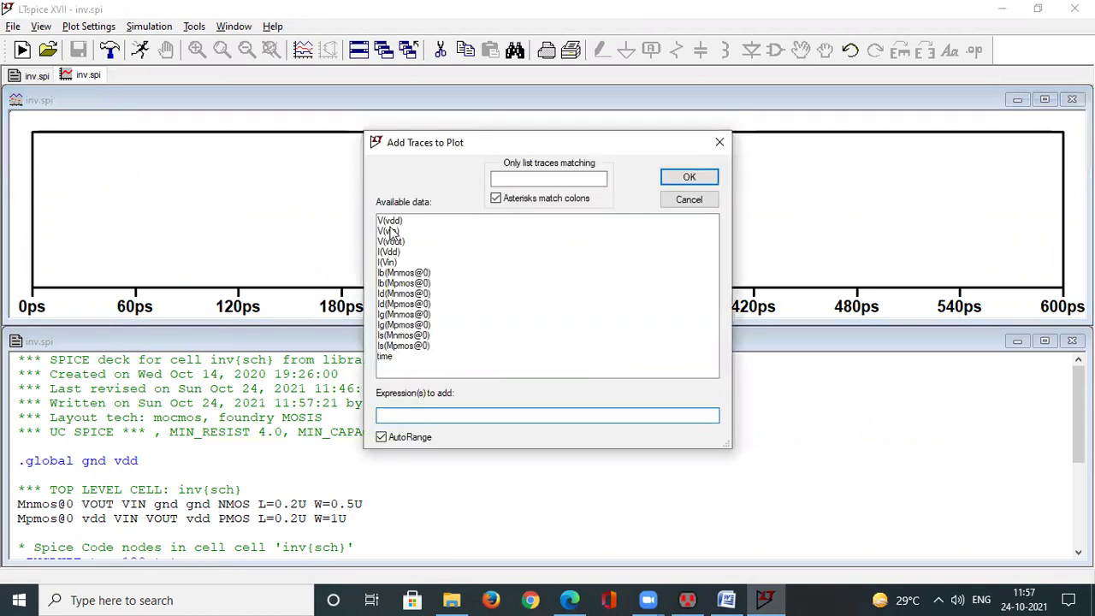
click(390, 231)
click(689, 178)
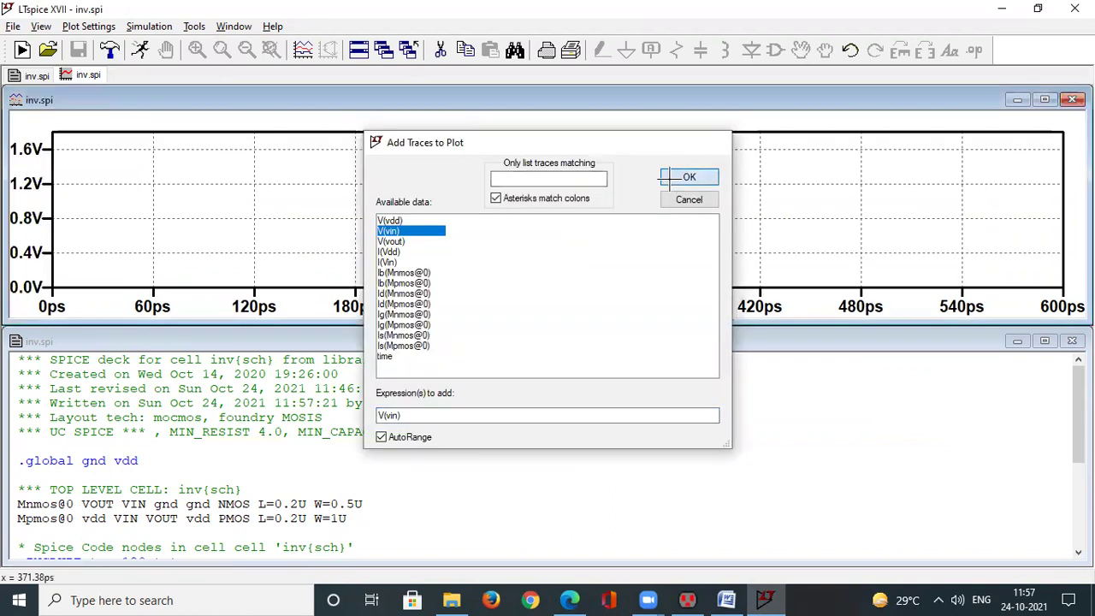
right_click(411, 231)
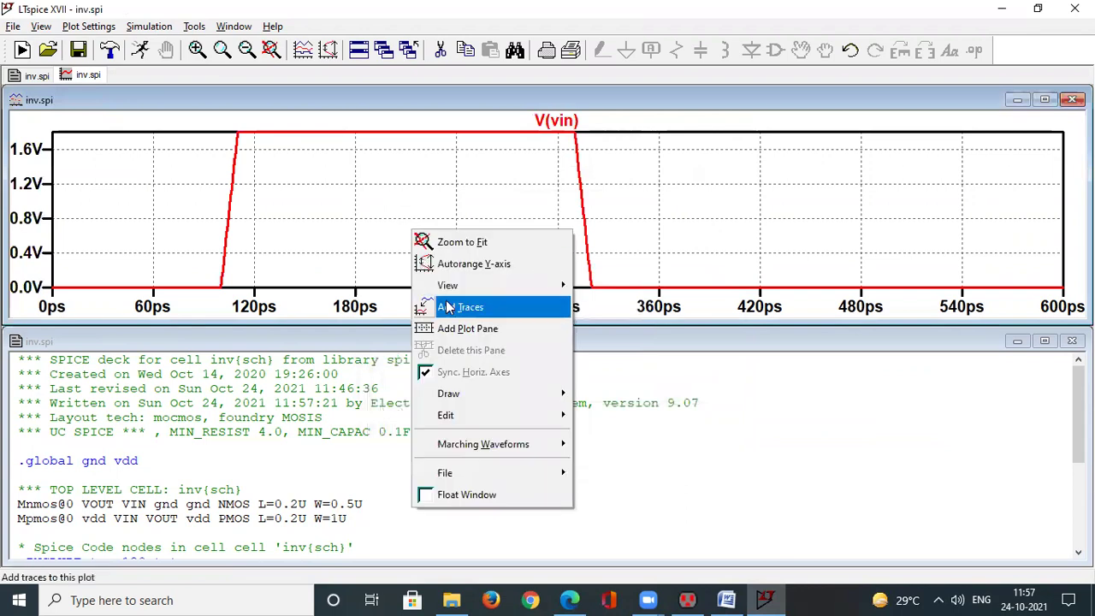
click(448, 307)
click(401, 243)
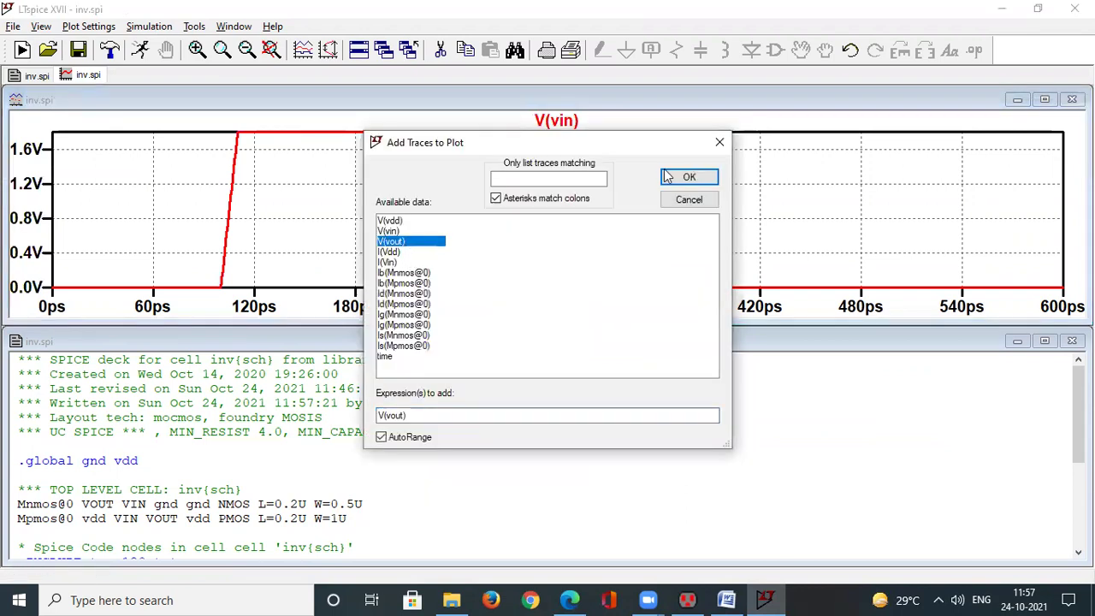
click(689, 177)
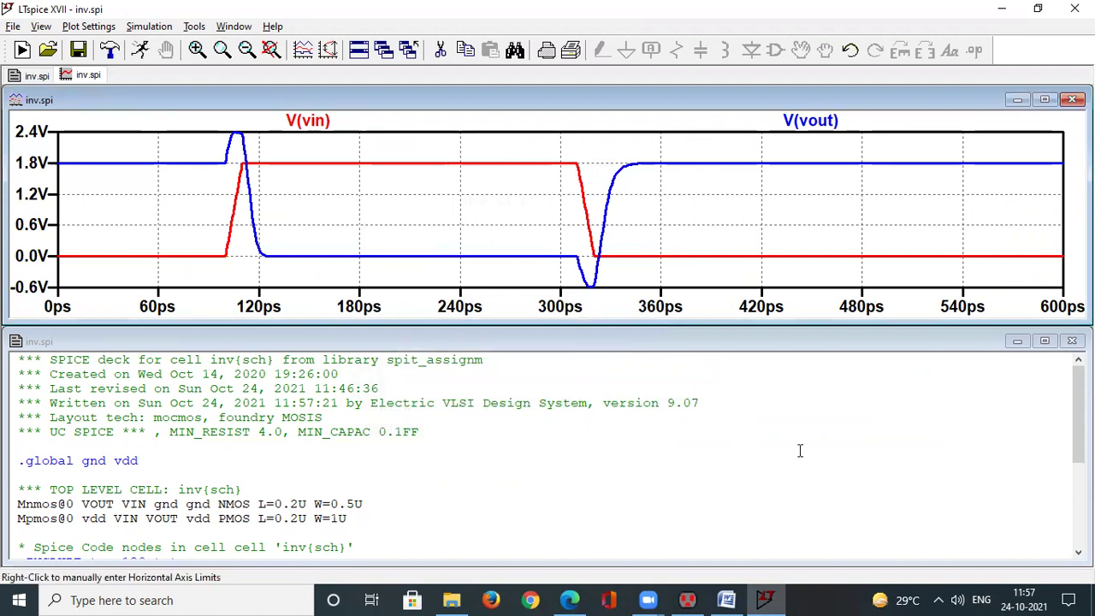
- Switch to the Word report, add the heading "PreLAYOUT Simulation :" below the post-layout average delay, and paste the waveform screenshot under it
key(alt+Tab)
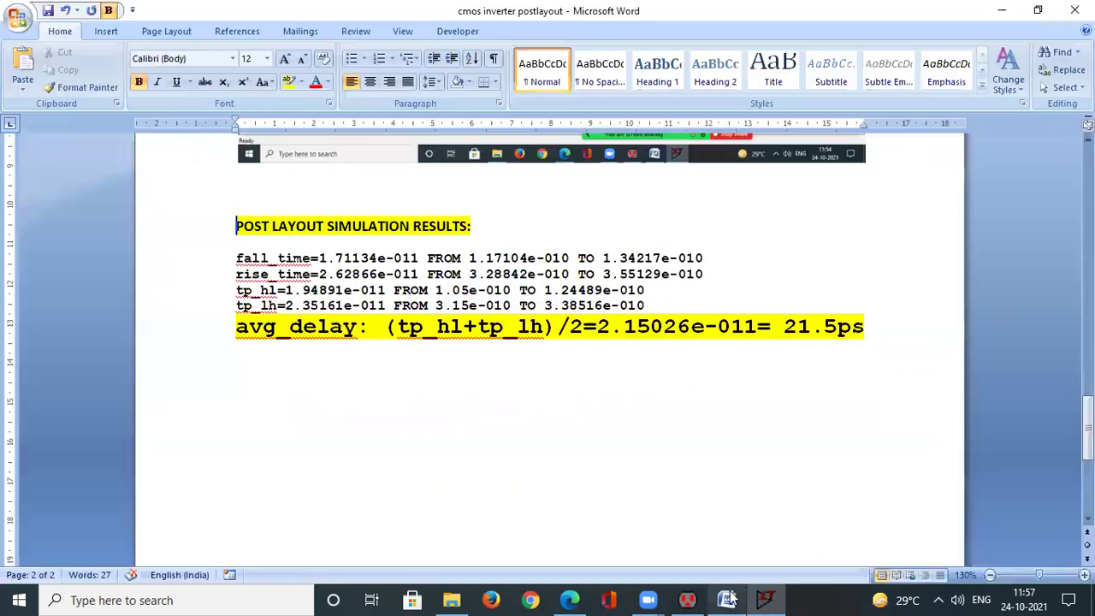
click(875, 323)
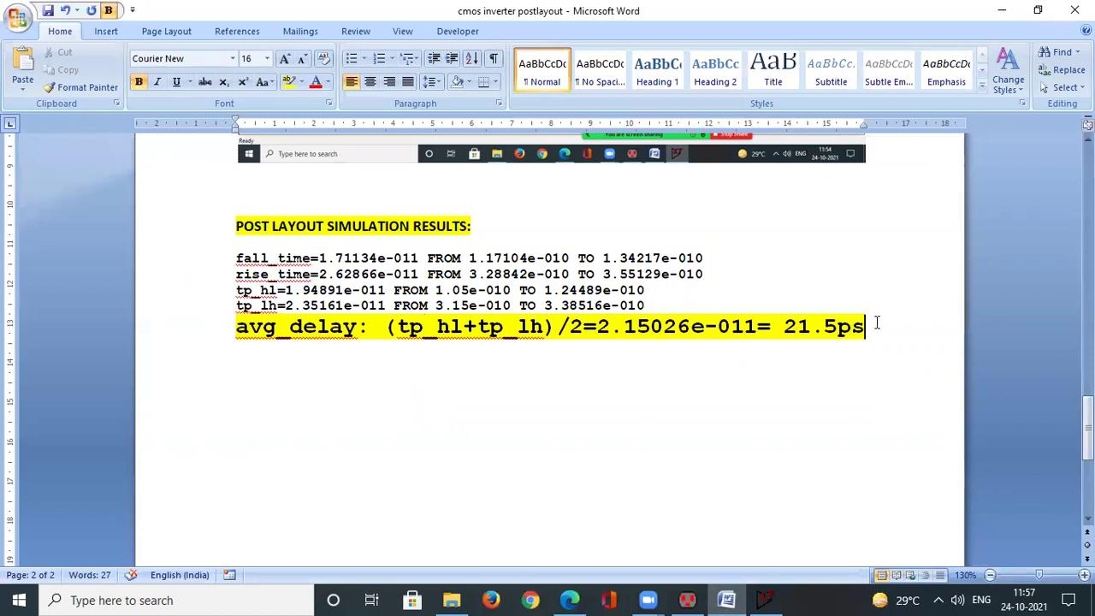
key(Return)
key(Return)
text(PreLAYOUT)
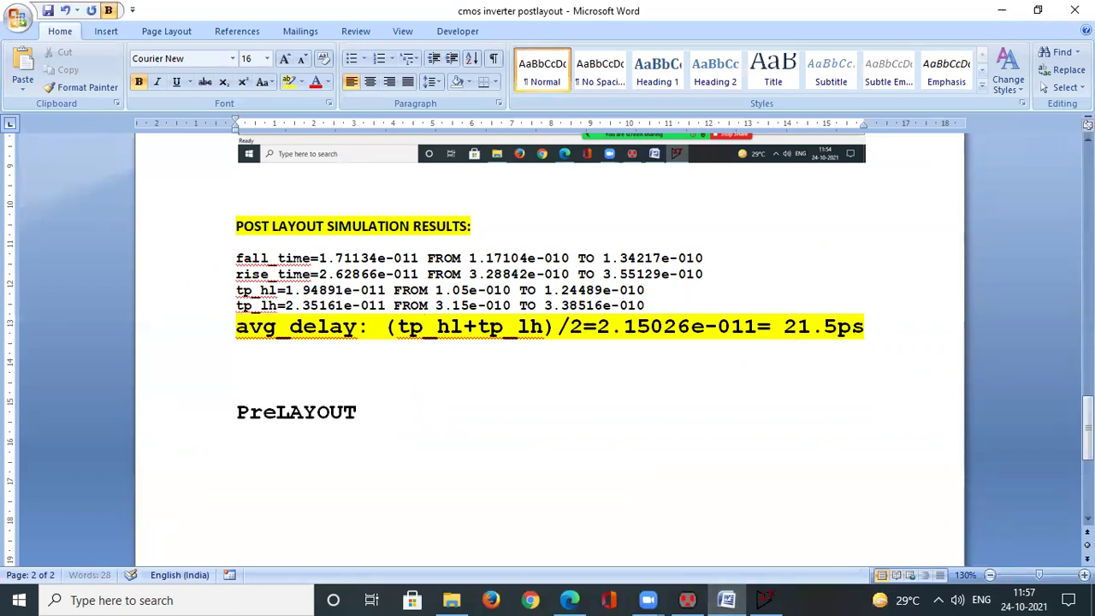
text( Simulatio)
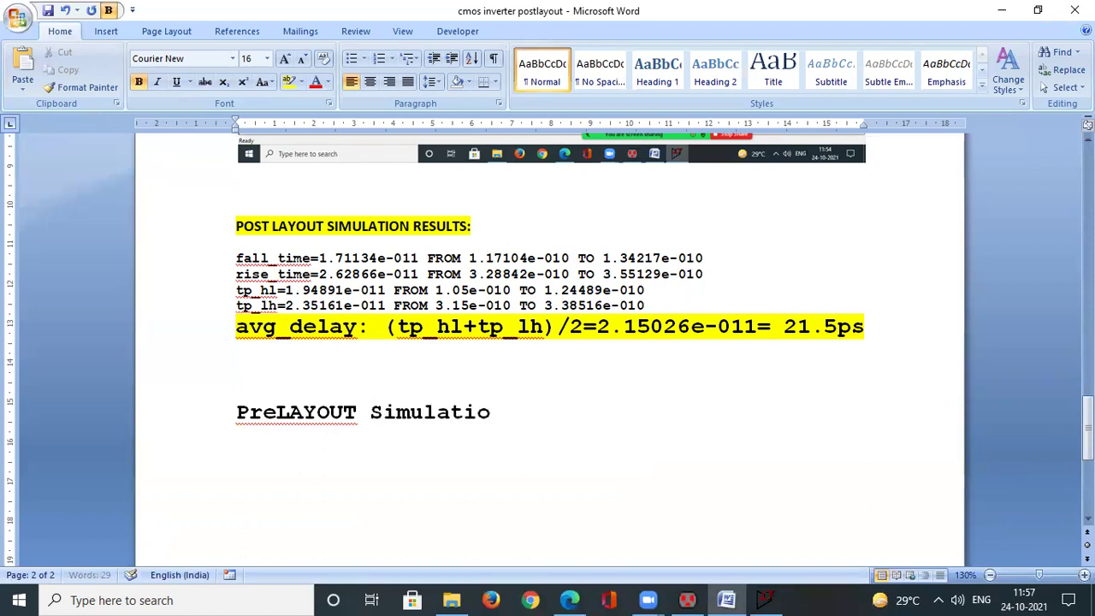
text(n :)
key(Return)
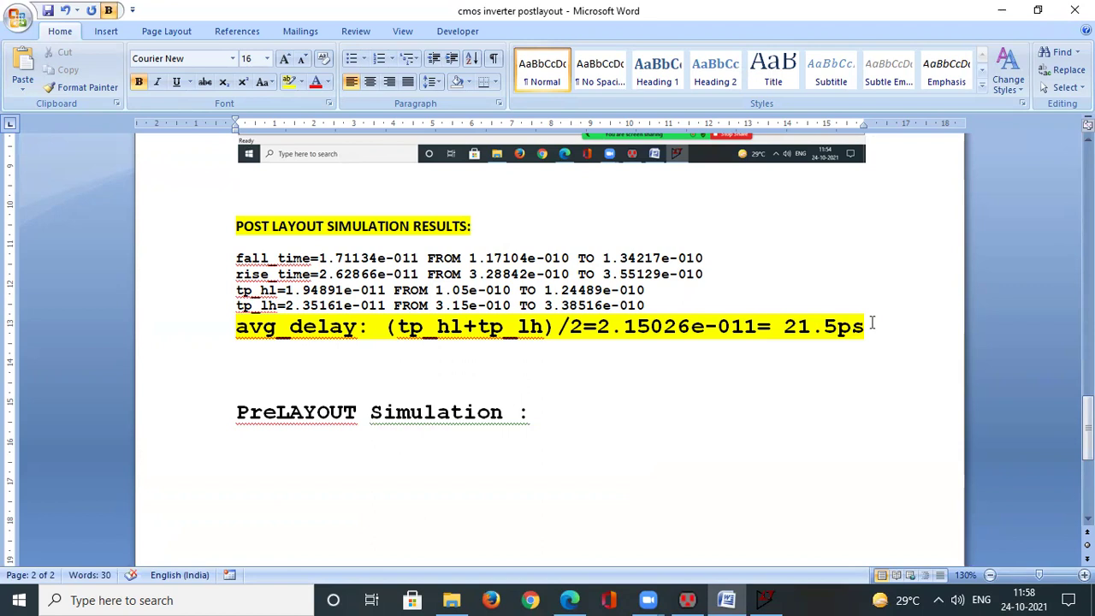
key(ctrl+v)
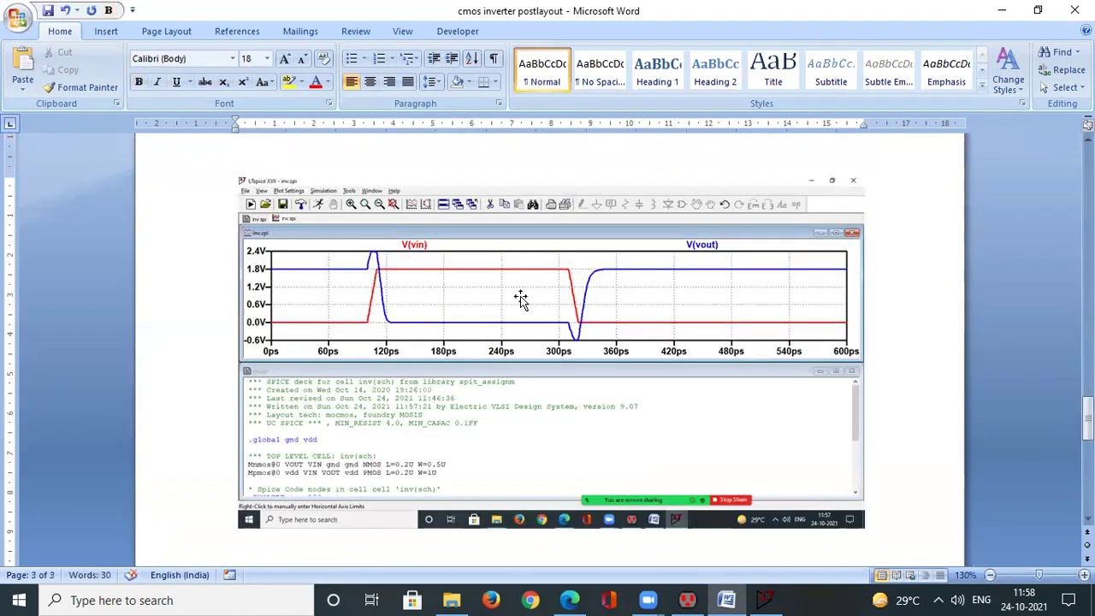
- Capture the inv{sch} schematic in Electric and paste the screenshot in Word between the PreLAYOUT heading and the waveform picture
click(690, 600)
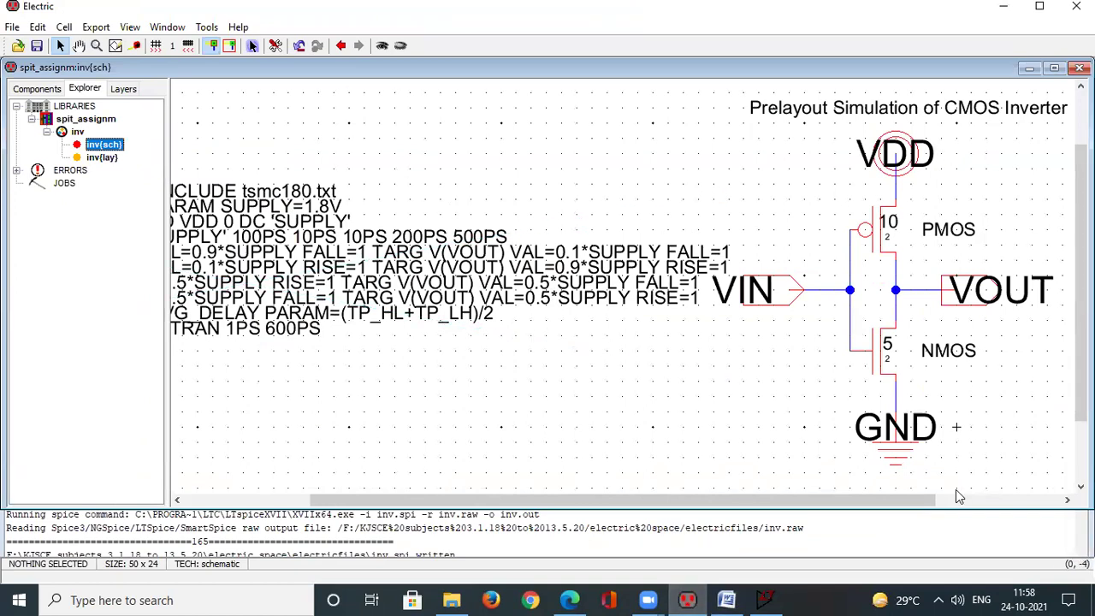
click(726, 600)
scroll(398, 252, up, 10)
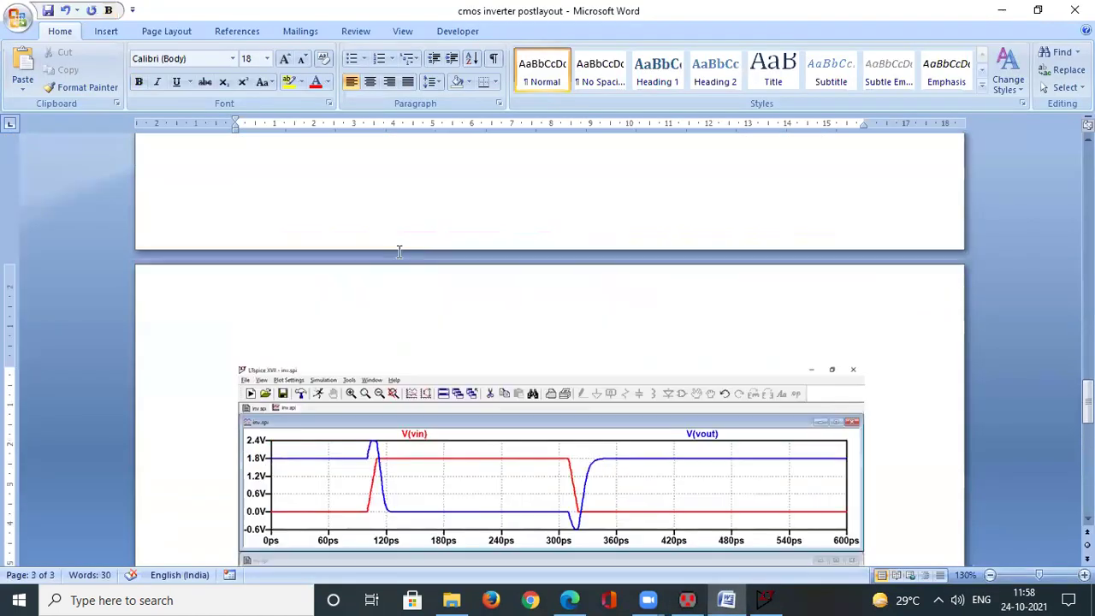
click(359, 278)
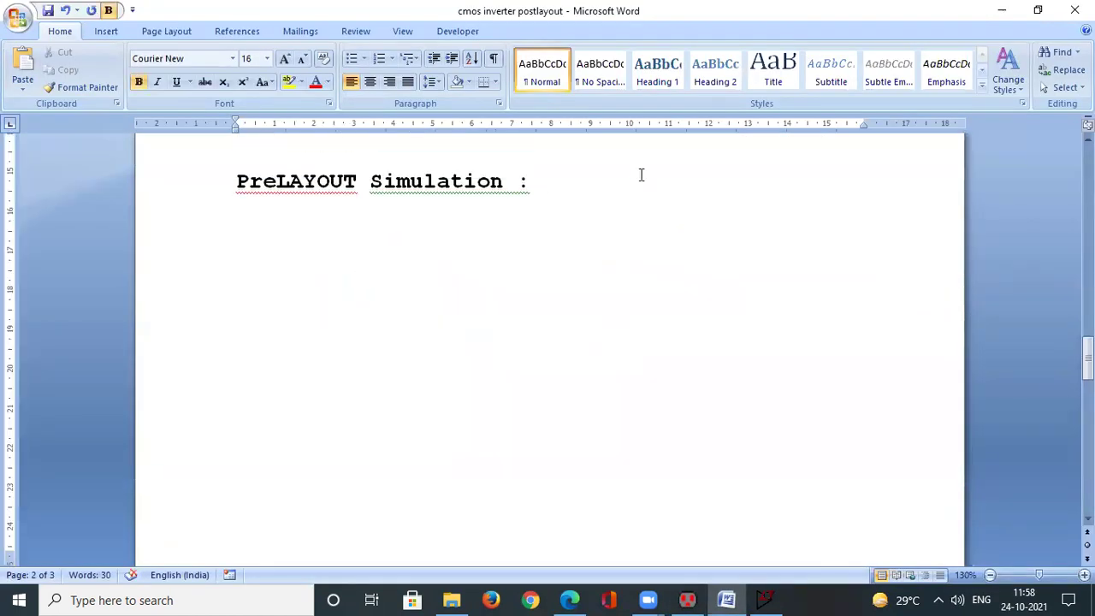
key(Return)
key(ctrl+v)
scroll(474, 332, down, 7)
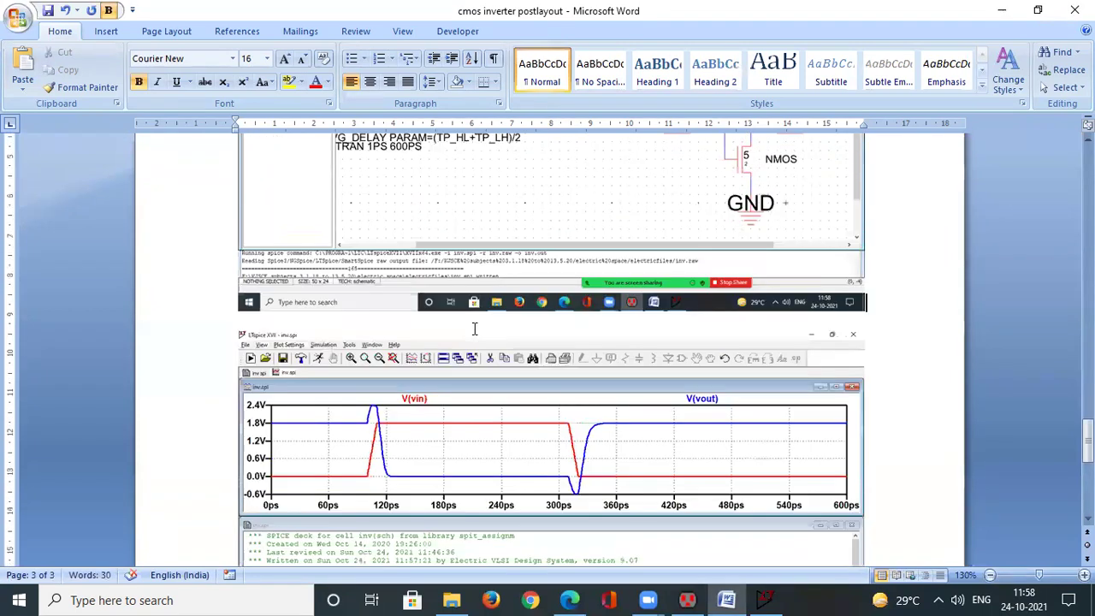
scroll(474, 328, down, 4)
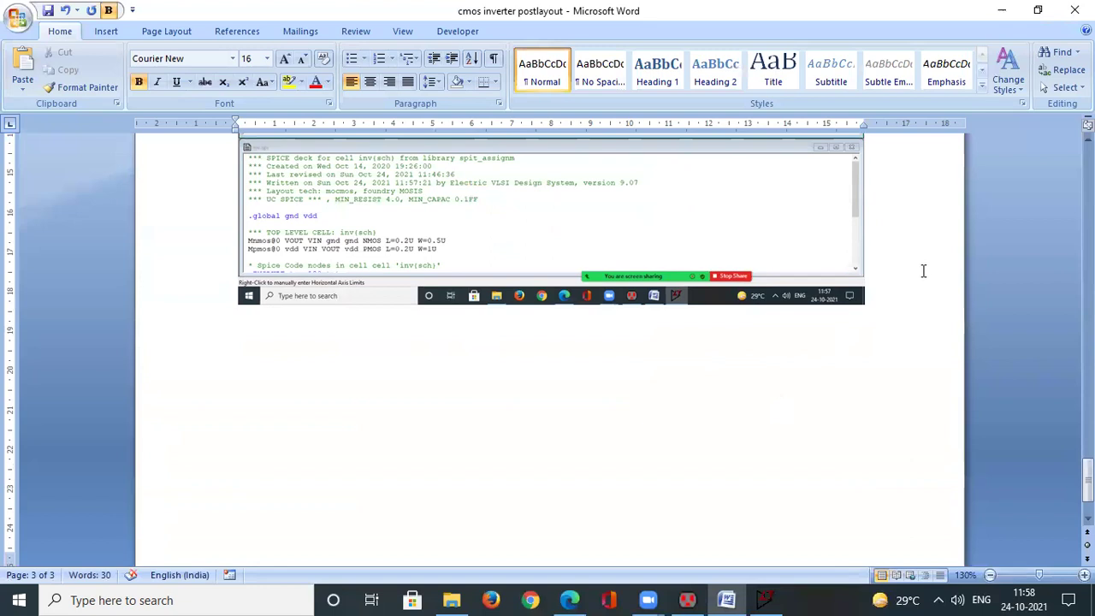
- Open the SPICE error log of the inv{sch} simulation in LTspice, enlarging its text and widening its window
key(Down)
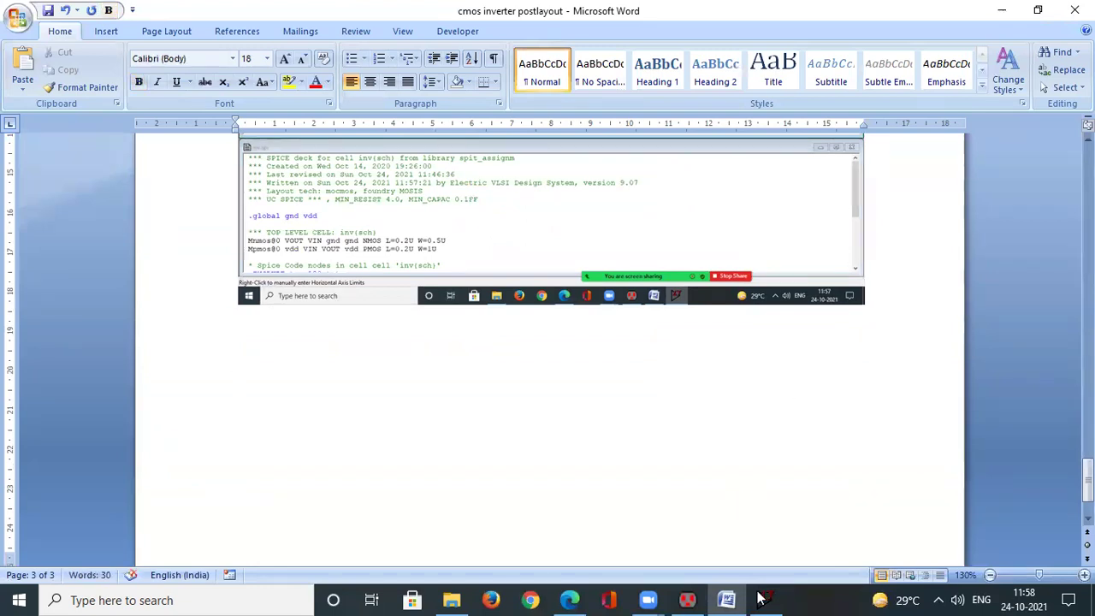
click(764, 599)
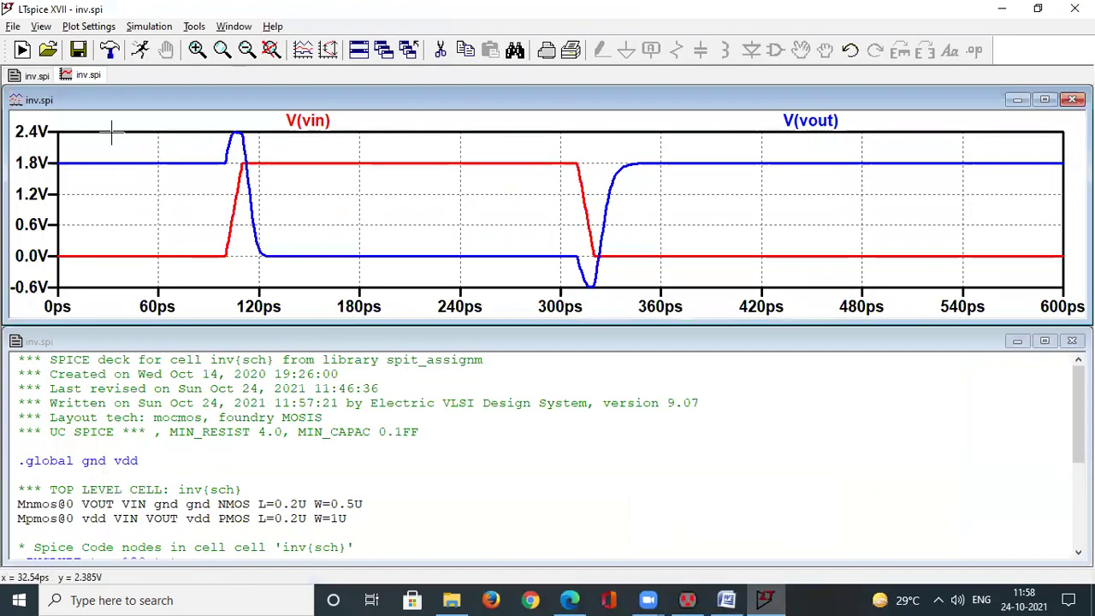
click(37, 28)
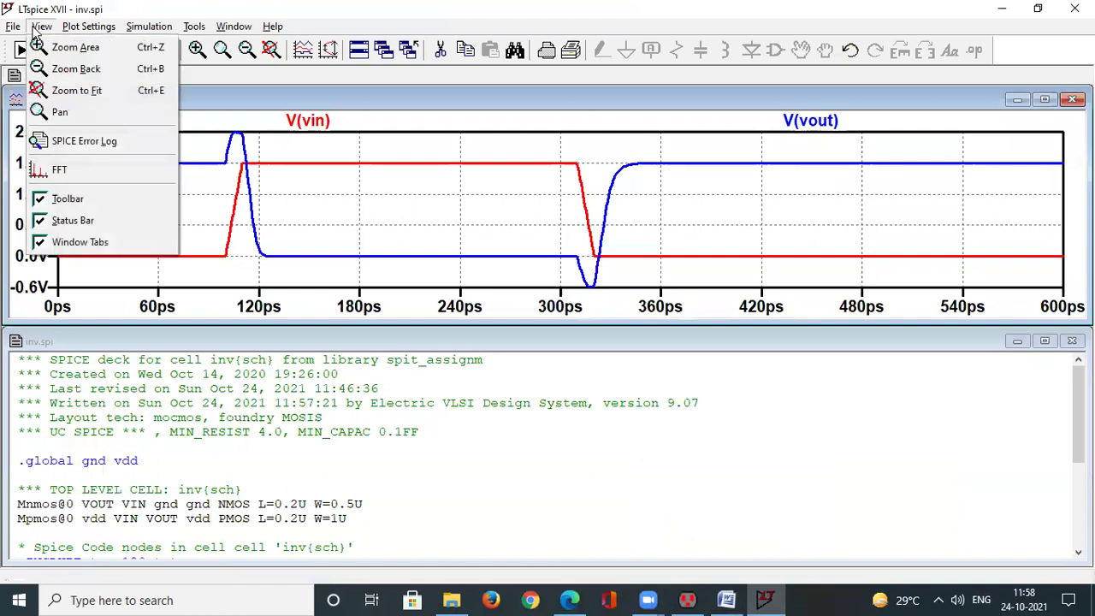
click(77, 141)
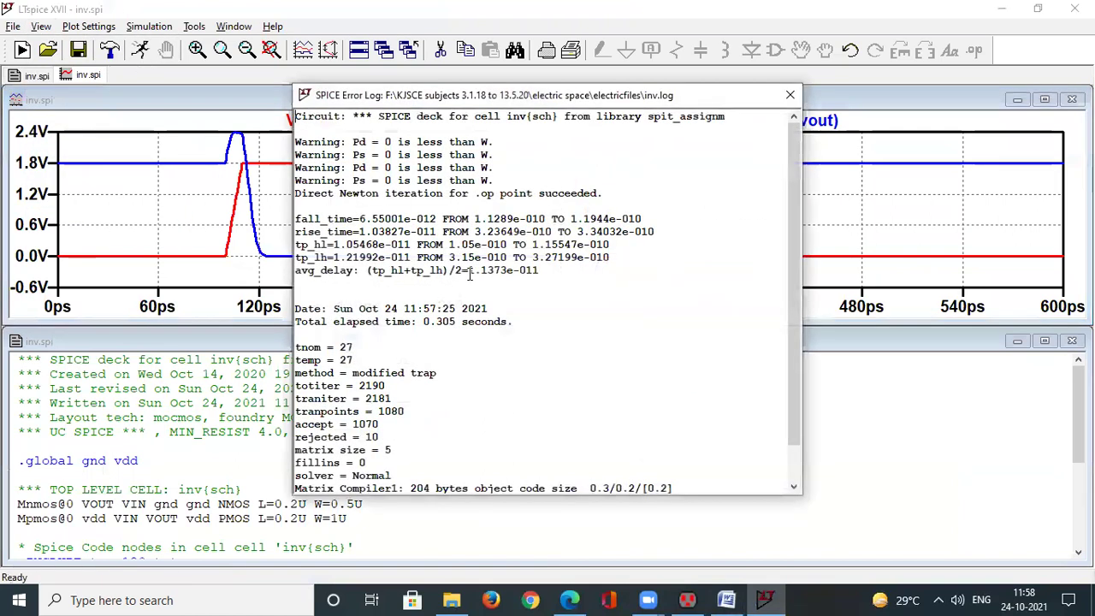
ctrl+scroll(470, 274, up, 2)
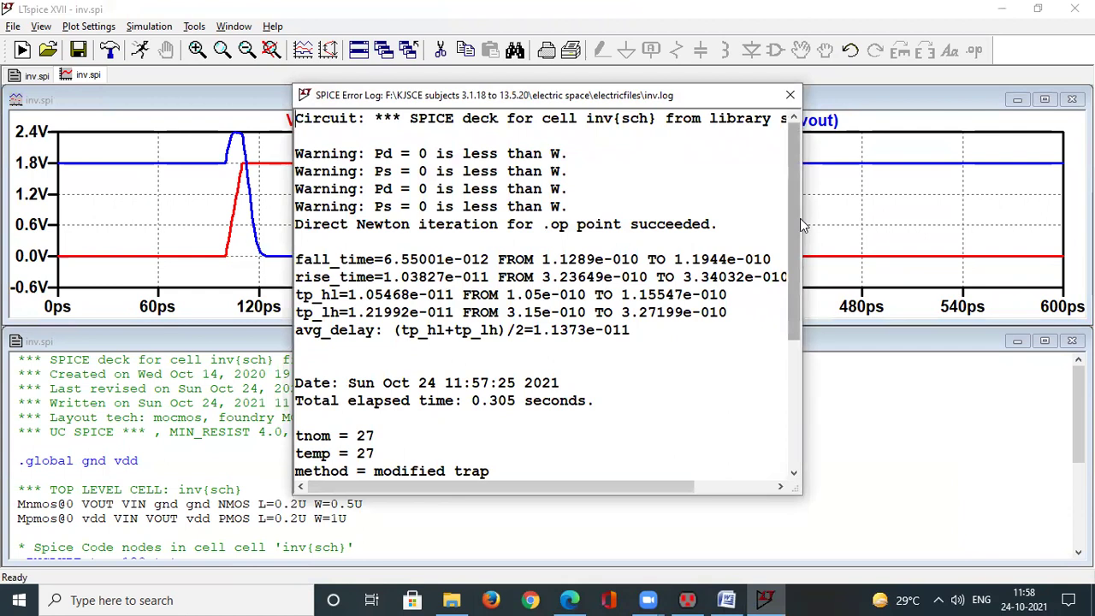
drag(801, 218, 990, 220)
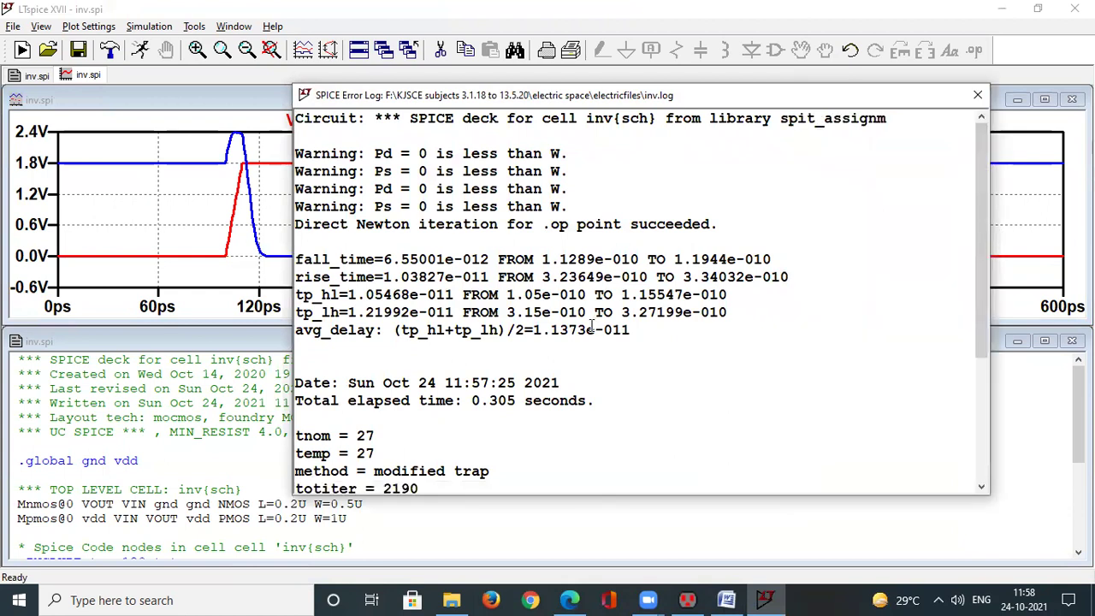
drag(658, 328, 274, 246)
click(722, 197)
ctrl+scroll(721, 197, up, 2)
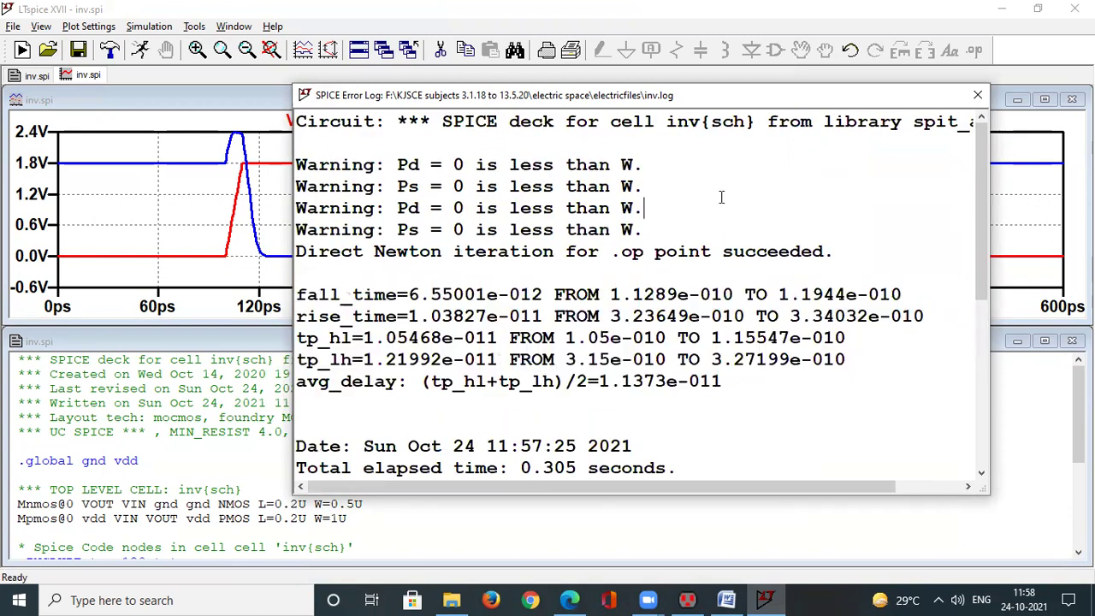
- Paste the screenshot of the SPICE error log into the Word report below the prelayout waveform picture
click(726, 600)
key(ctrl+v)
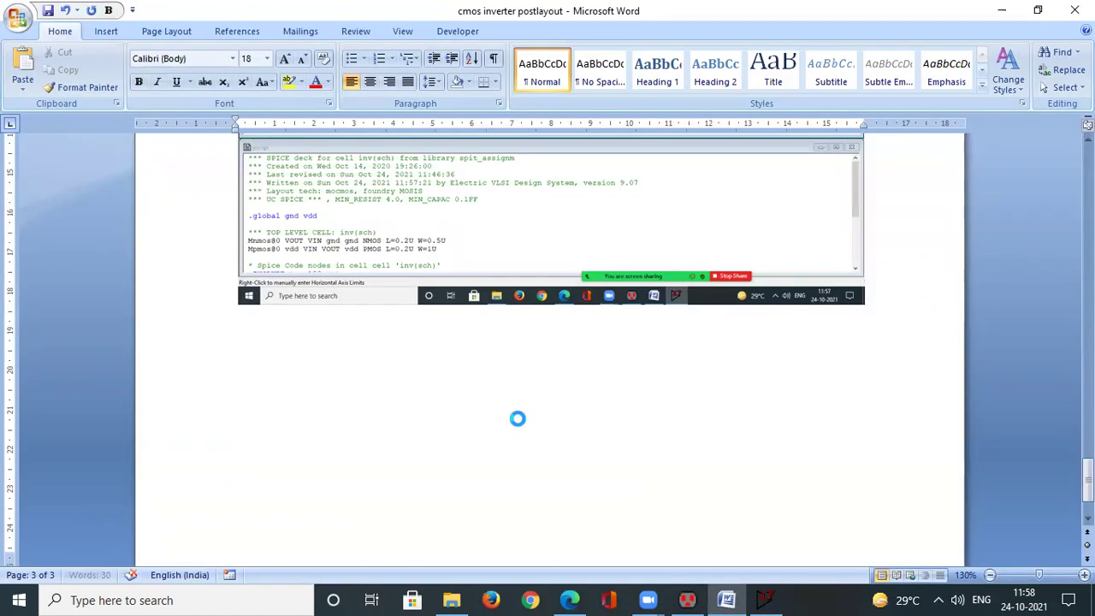
scroll(520, 430, down, 2)
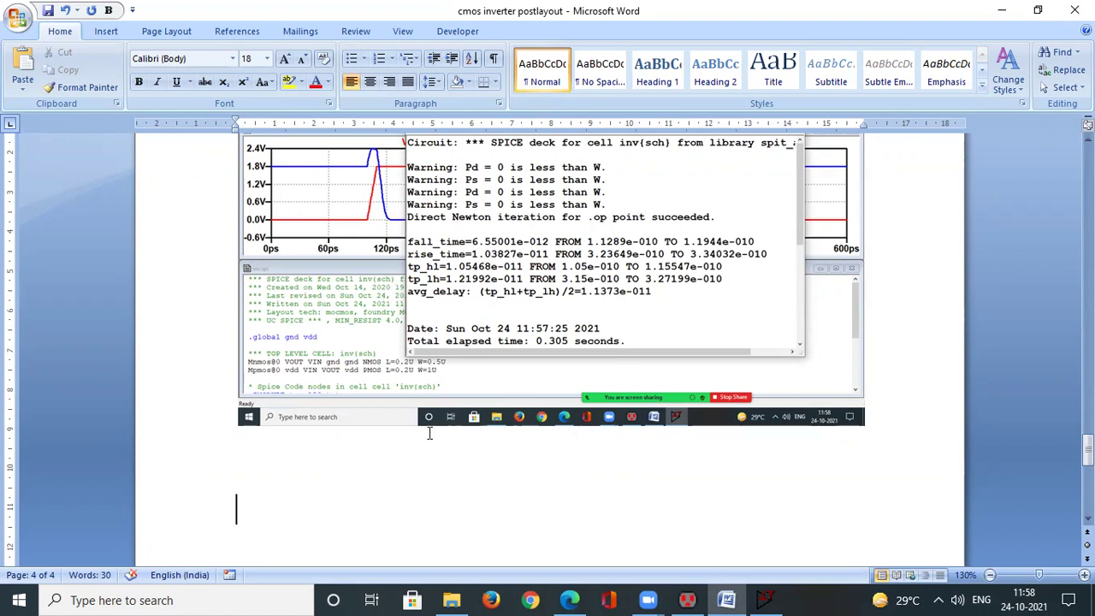
- Add the heading "PRELAYOUT Simulation Results:" below the error log screenshot
text(PRELA)
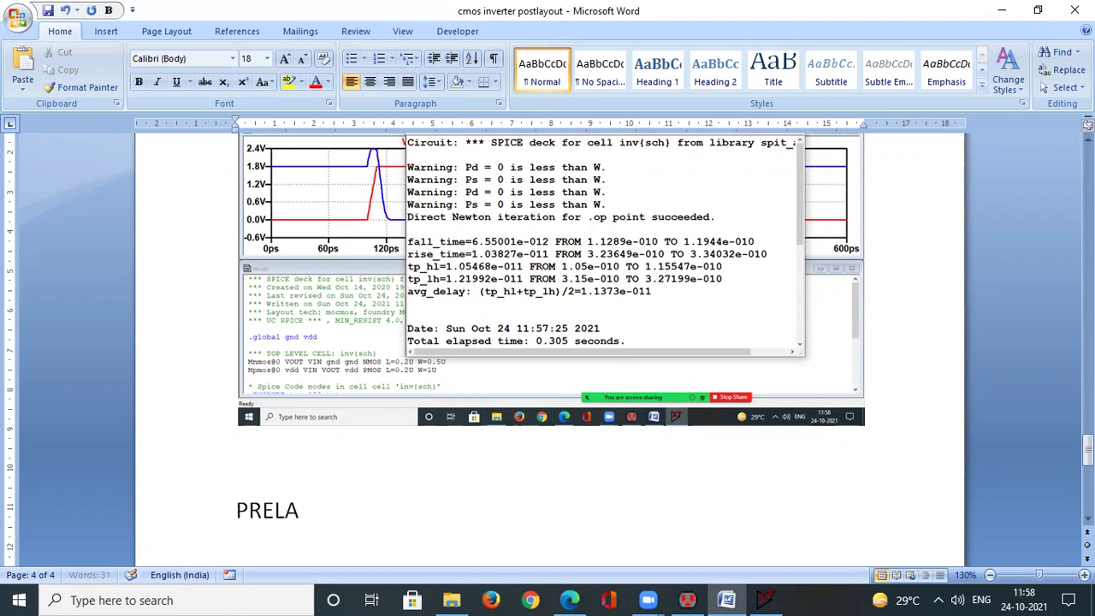
text(YOUT)
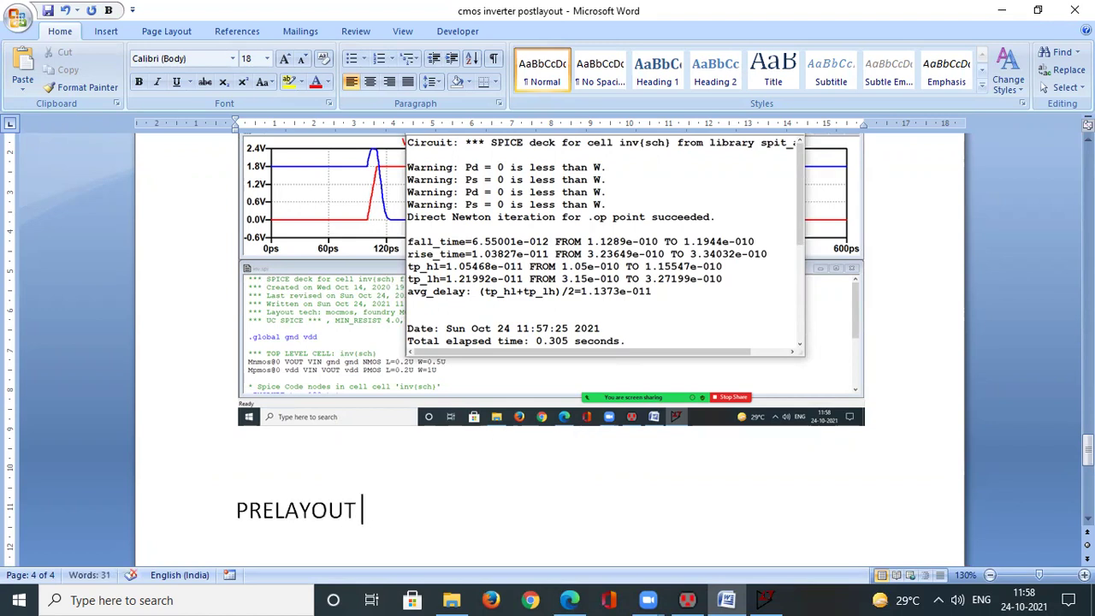
text(Simulation Results)
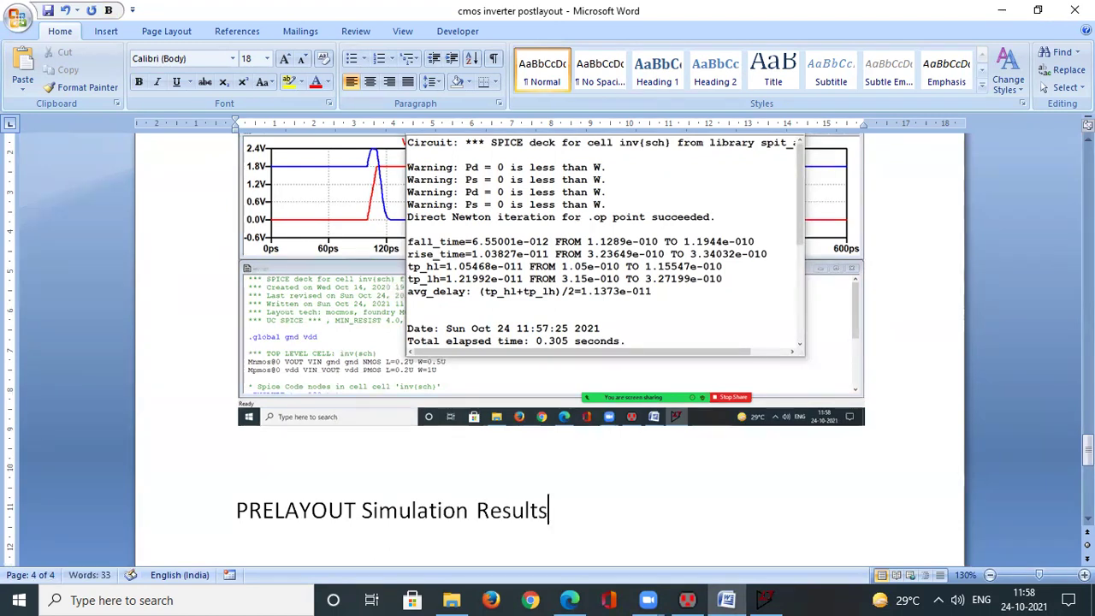
text(:)
key(Return)
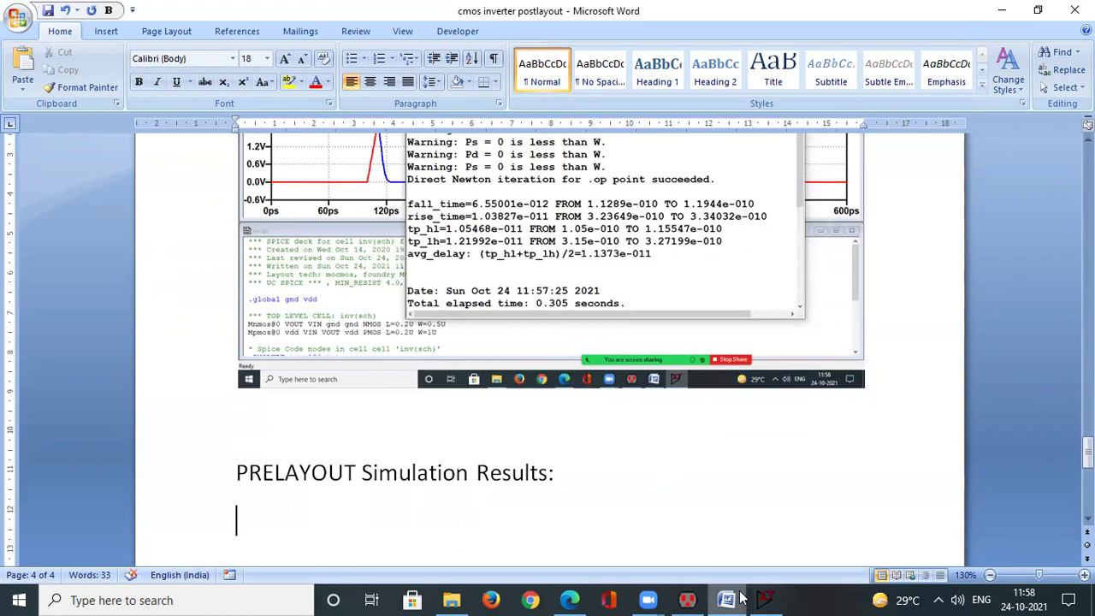
- Copy the fall_time through avg_delay lines from LTspice's error log and paste them under the prelayout results heading in Word
click(765, 600)
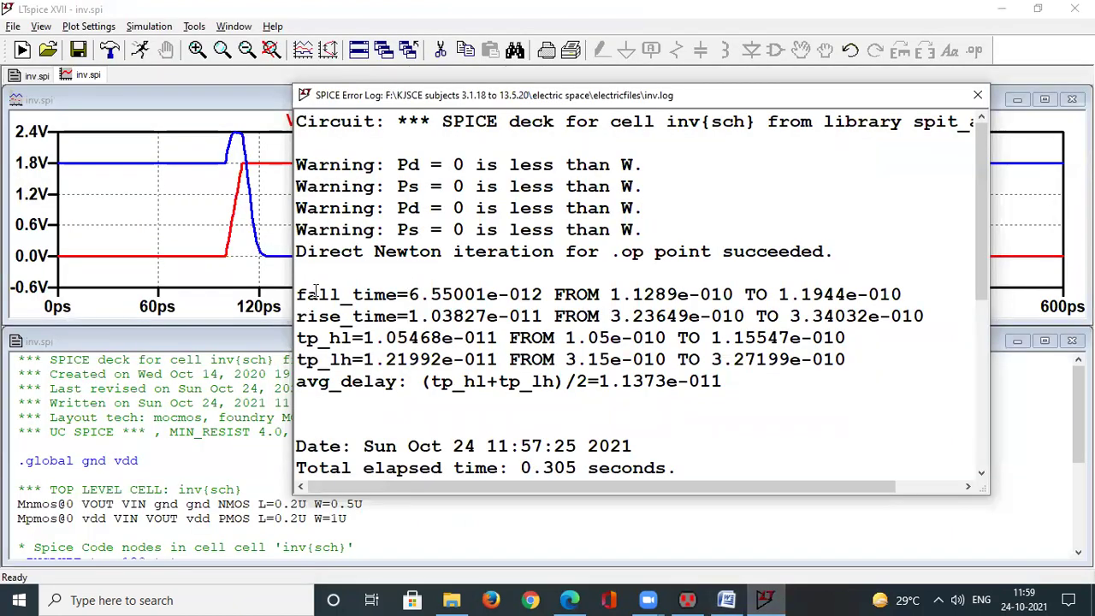
drag(296, 293, 738, 382)
key(ctrl+c)
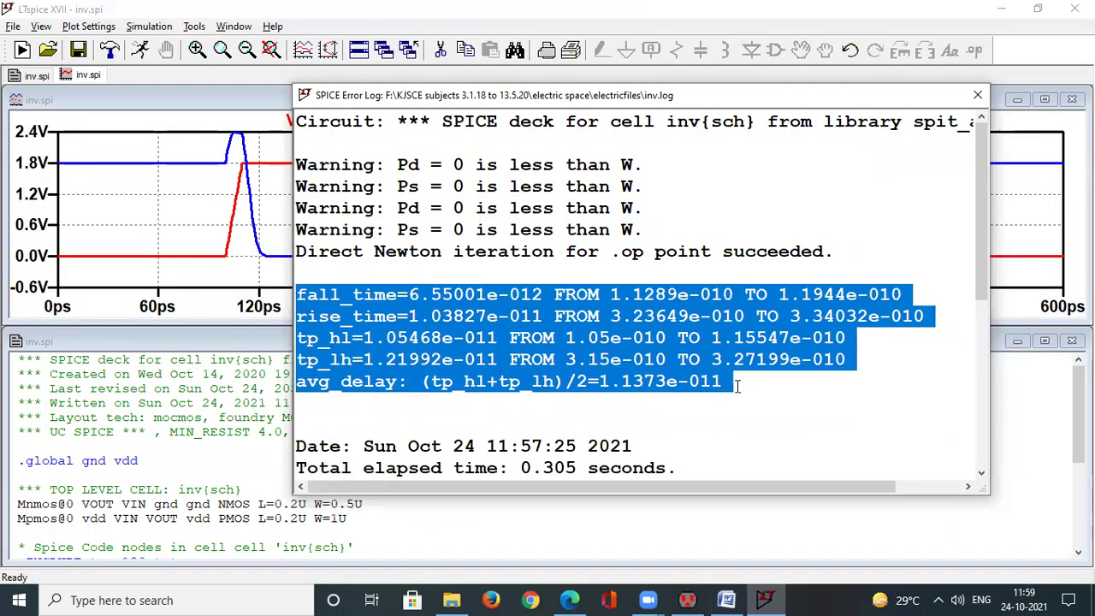
click(726, 600)
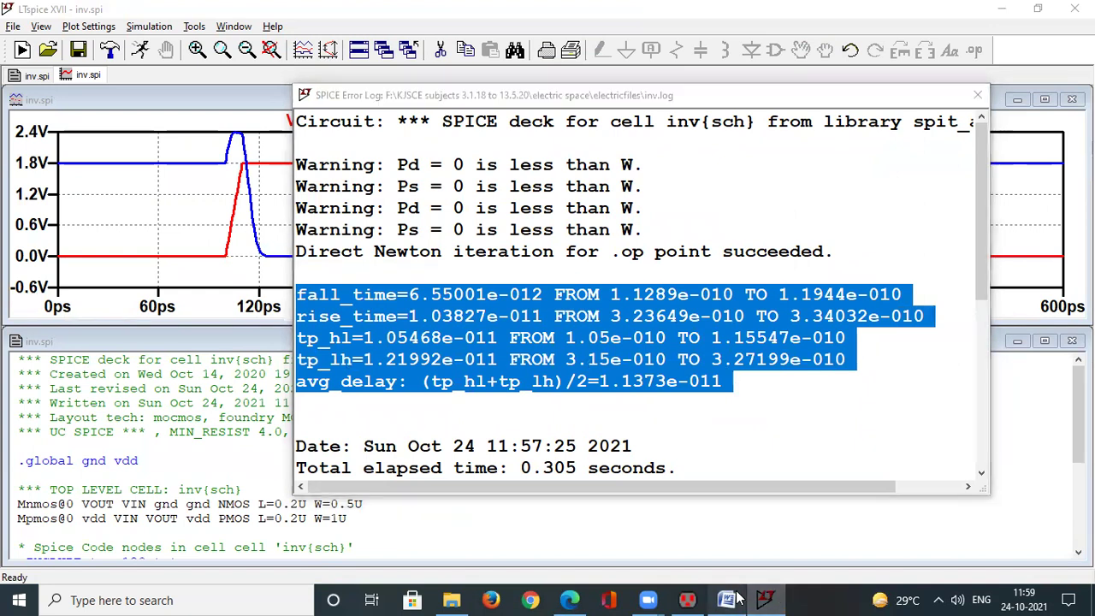
key(ctrl+v)
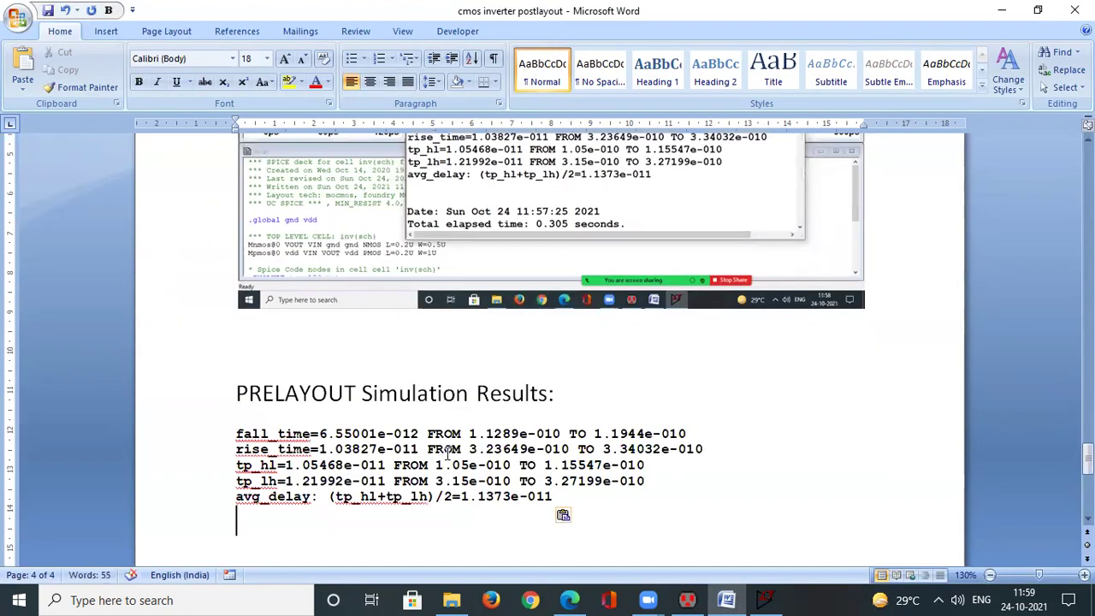
- Highlight the prelayout avg_delay line in yellow and enlarge its text to 14 pt
scroll(445, 451, down, 1)
drag(553, 457, 237, 456)
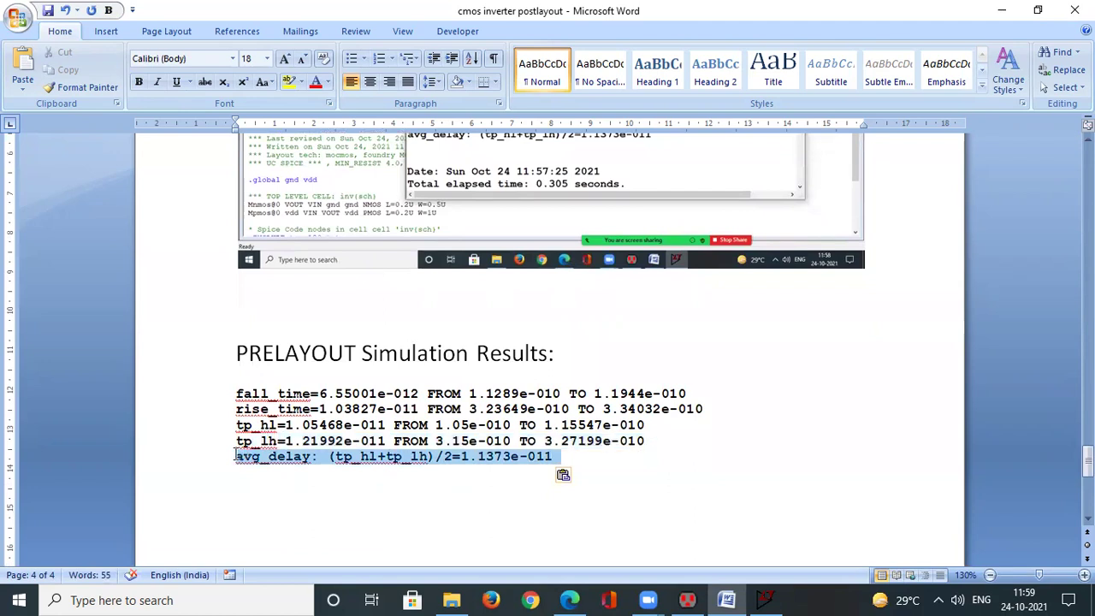
click(288, 83)
click(285, 60)
click(285, 60)
click(285, 60)
click(285, 60)
click(285, 60)
click(563, 456)
triple_click(239, 456)
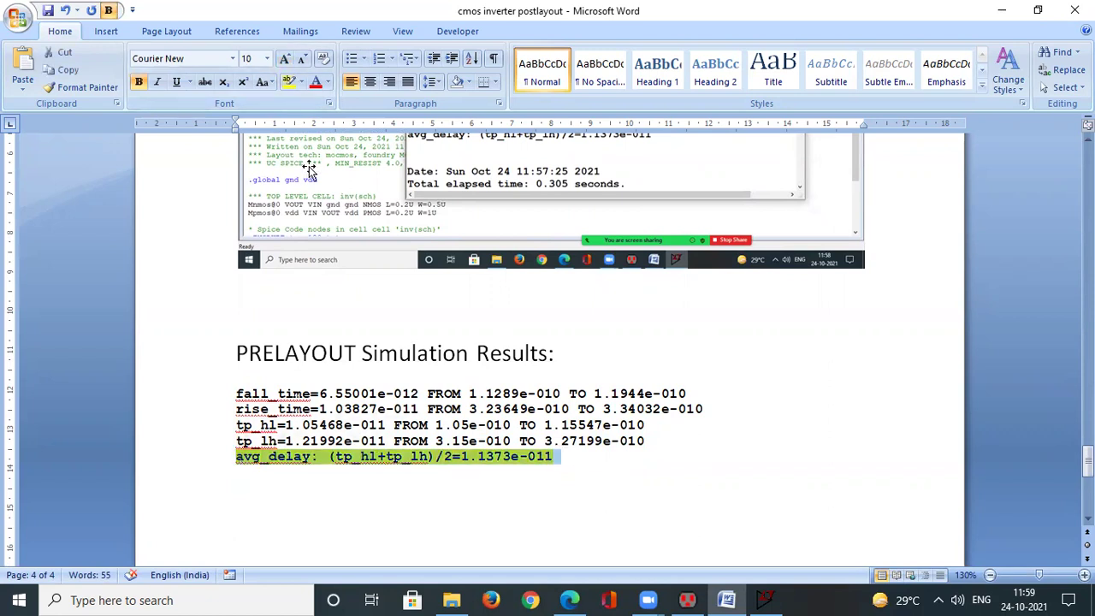
click(285, 59)
click(285, 58)
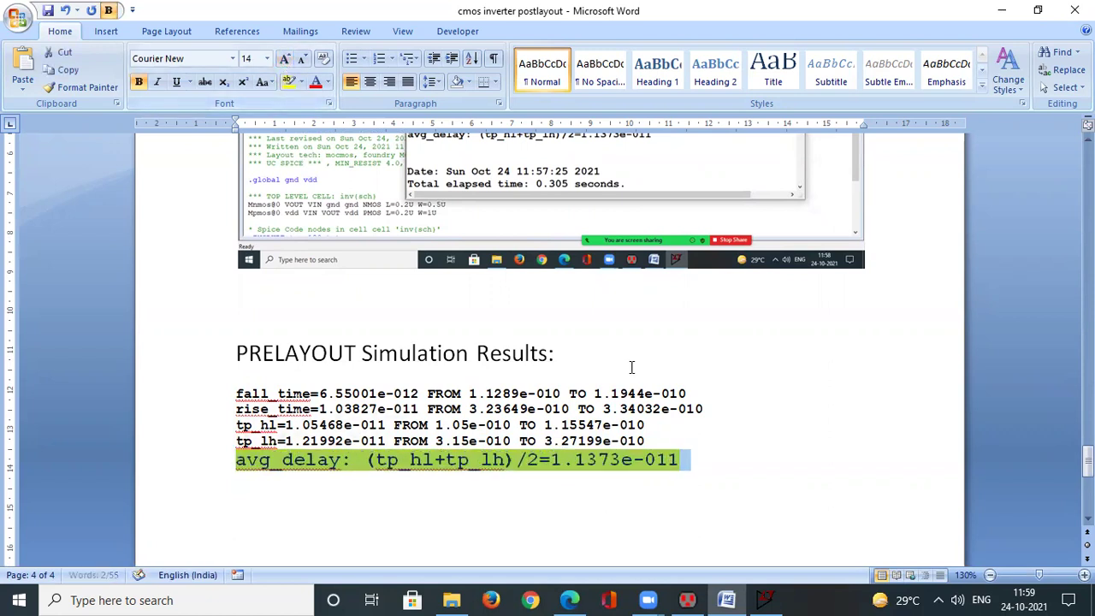
- Append "= 11.37ps" to the prelayout avg_delay line and extend the yellow highlight over it
click(696, 447)
text(= )
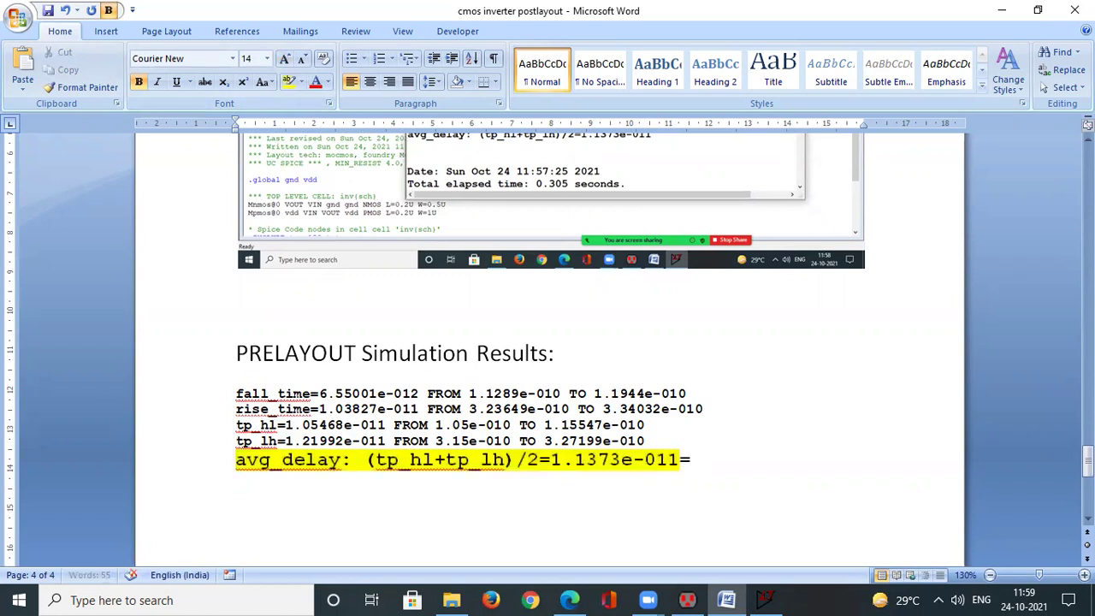
text(11.37ps)
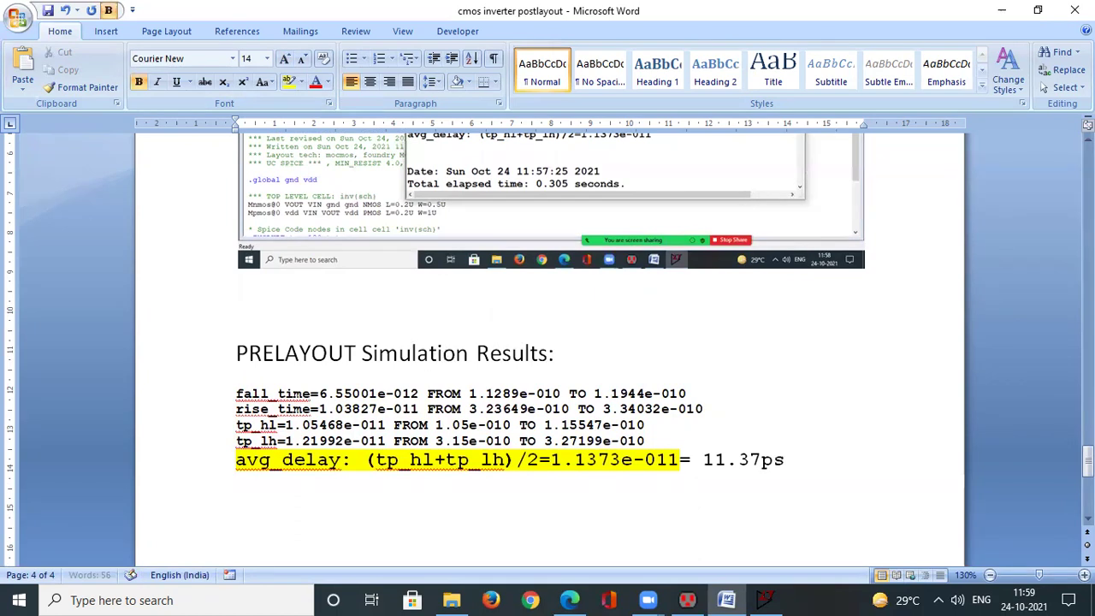
drag(813, 456, 645, 459)
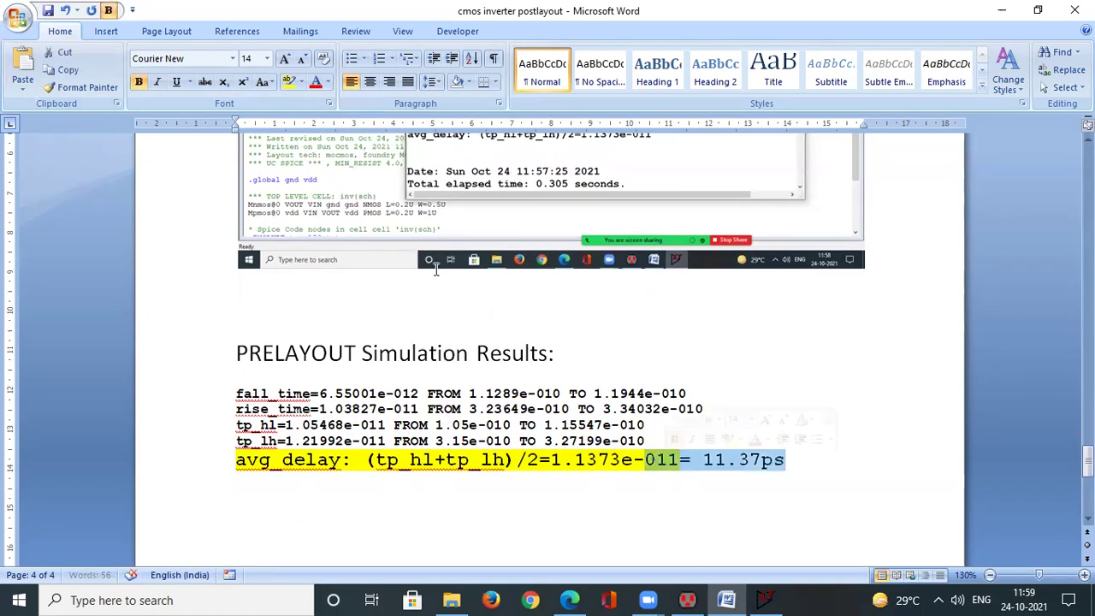
key(Left)
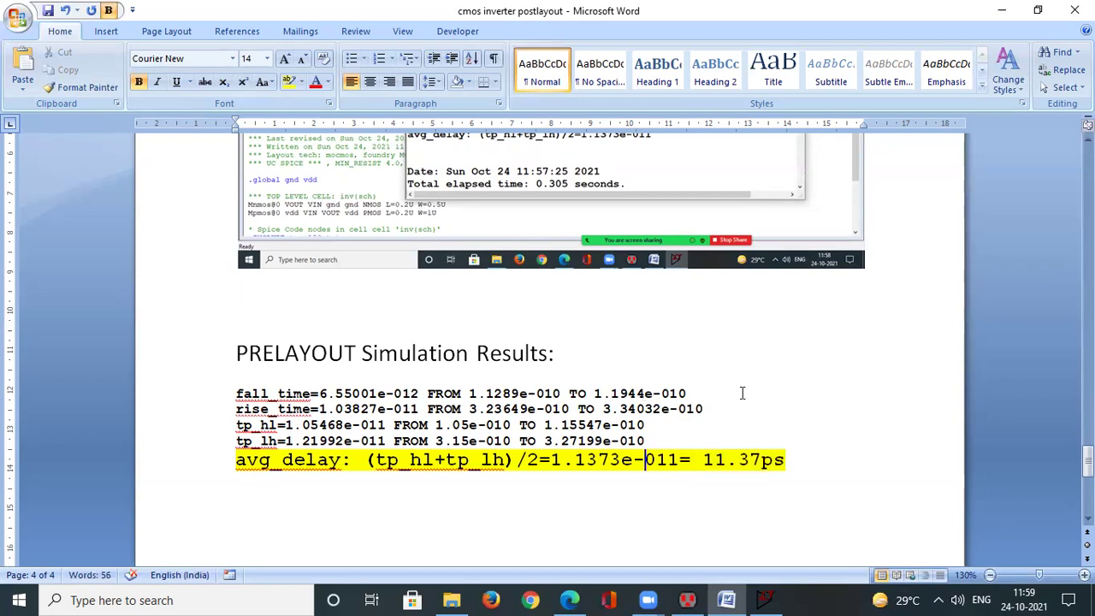
- Copy the POST LAYOUT SIMULATION RESULTS block, from its heading through the avg_delay line, and paste it below the prelayout results
scroll(778, 400, down, 1)
scroll(778, 401, up, 15)
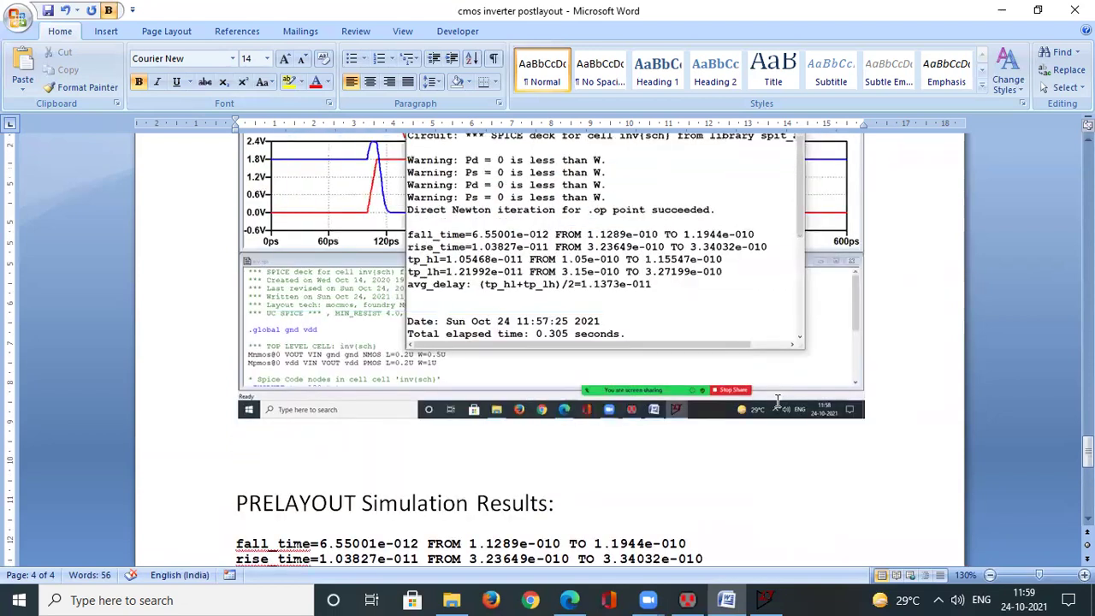
scroll(778, 400, up, 12)
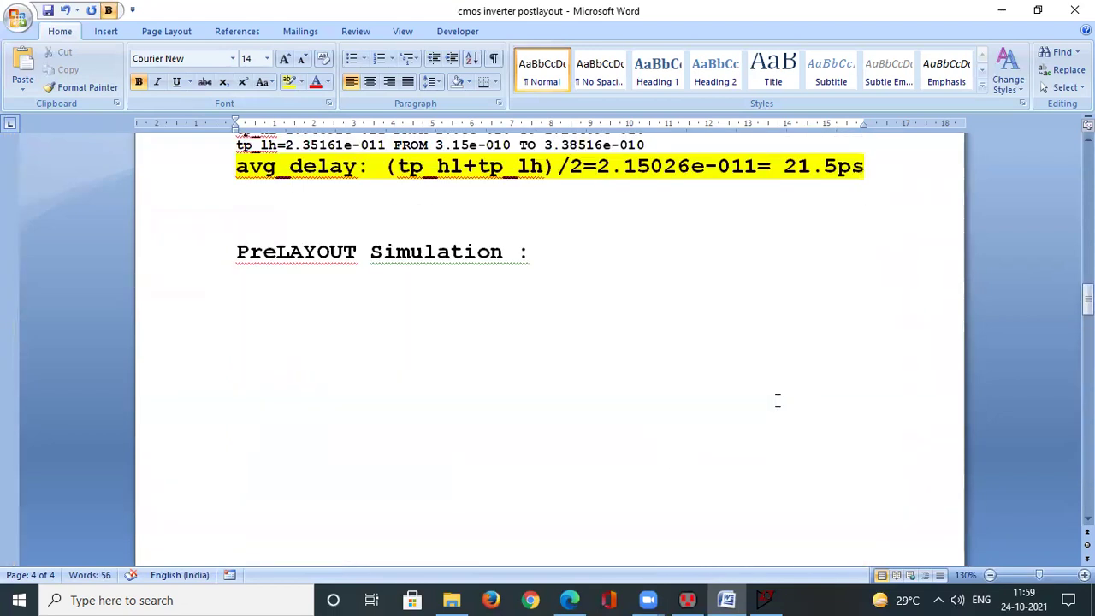
drag(866, 397, 215, 308)
key(ctrl+c)
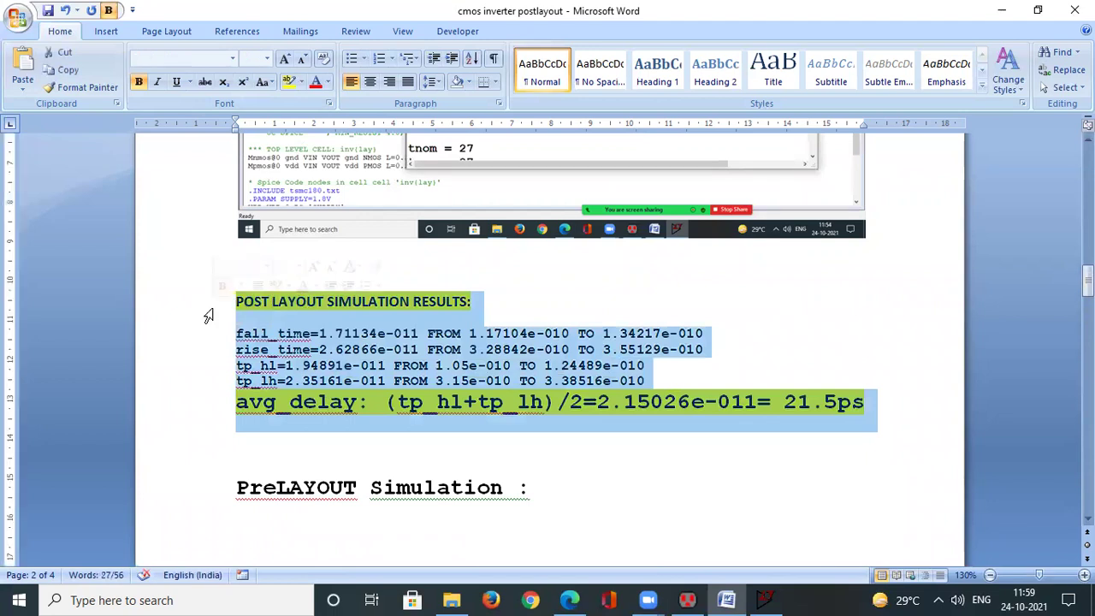
scroll(422, 440, down, 5)
scroll(421, 441, down, 10)
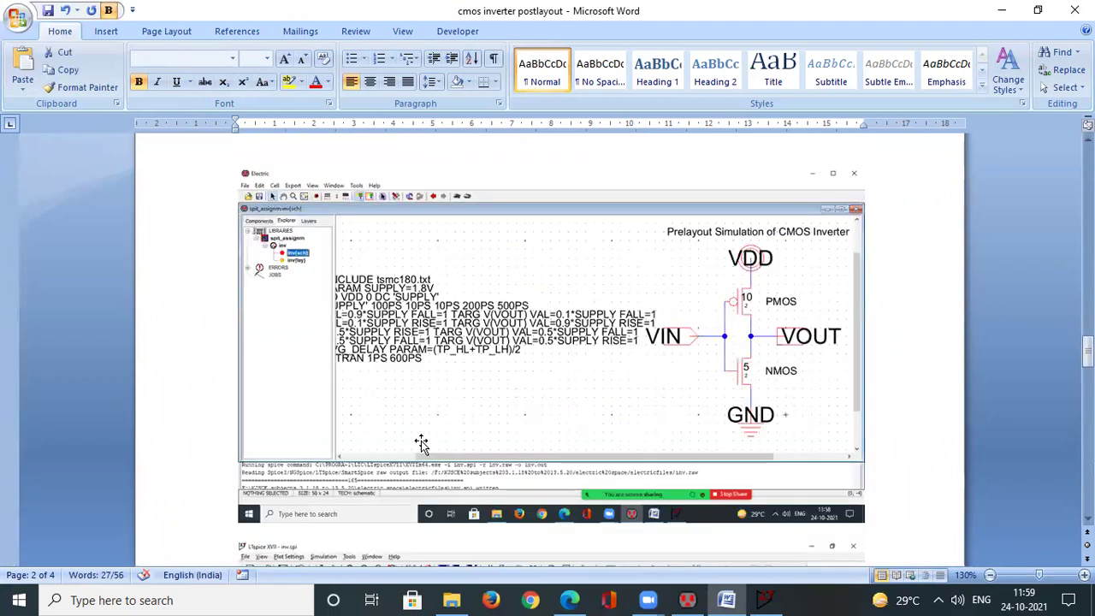
scroll(421, 441, down, 3)
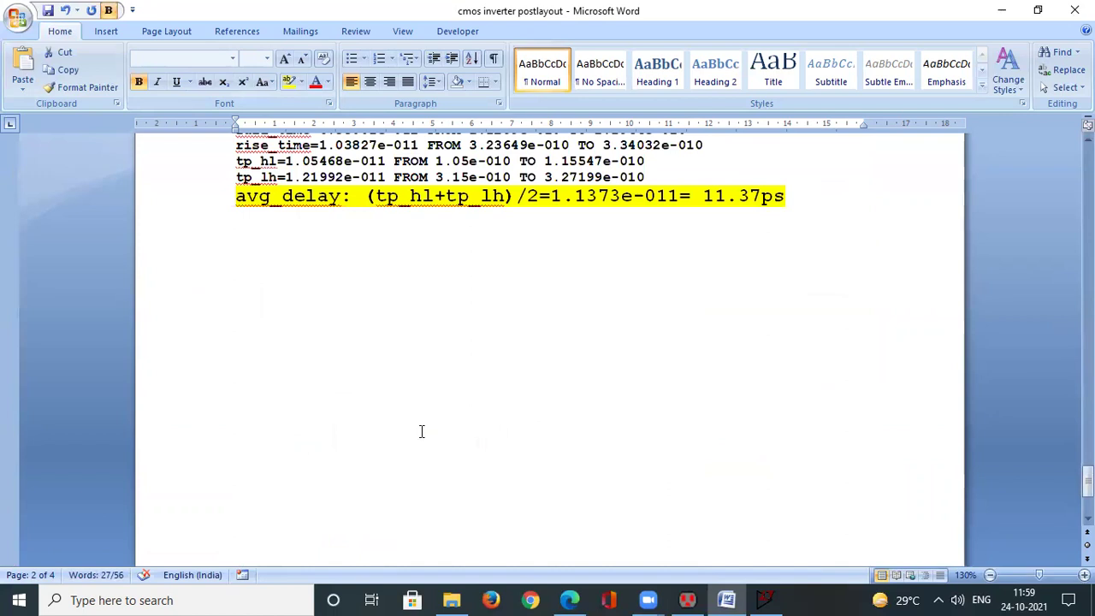
scroll(421, 441, up, 2)
click(261, 391)
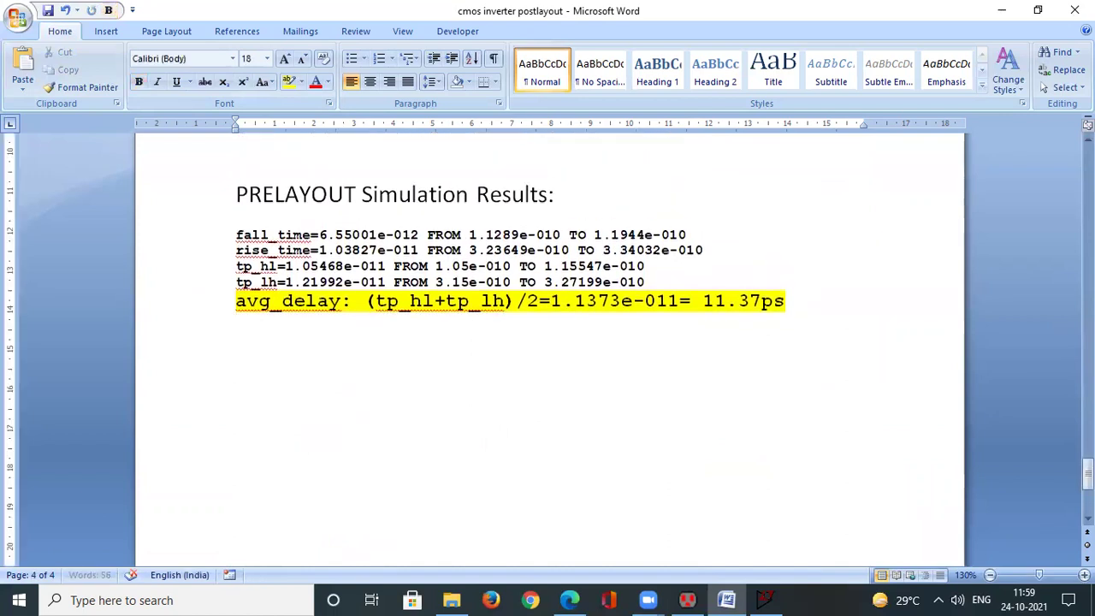
key(ctrl+v)
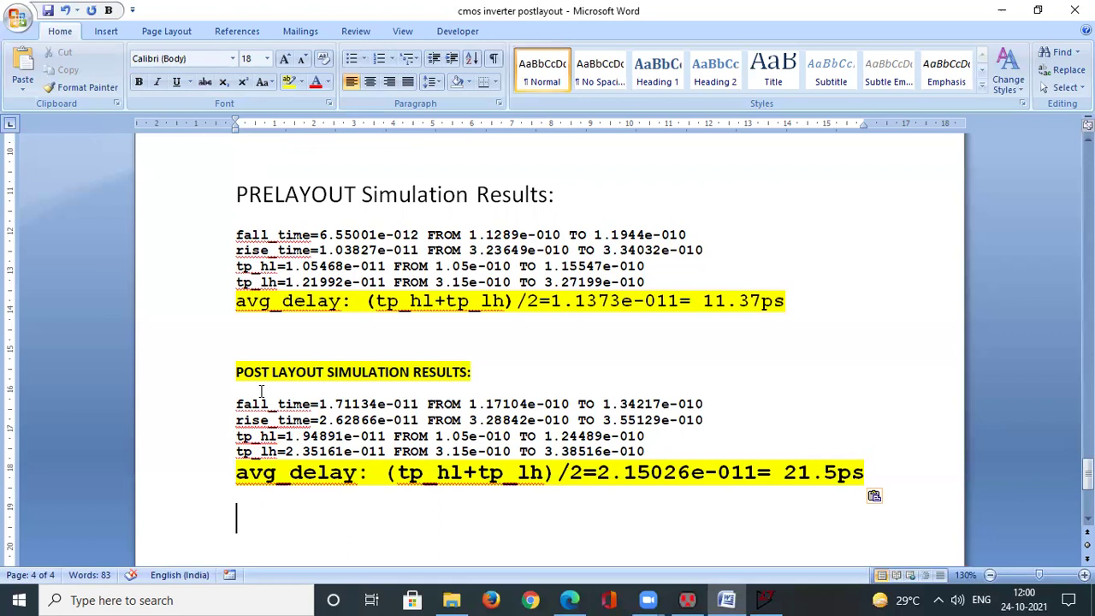
- Open the inv{lay} cell in Electric and examine the inverter layout against the prelayout and post-layout delay results in Word
click(687, 600)
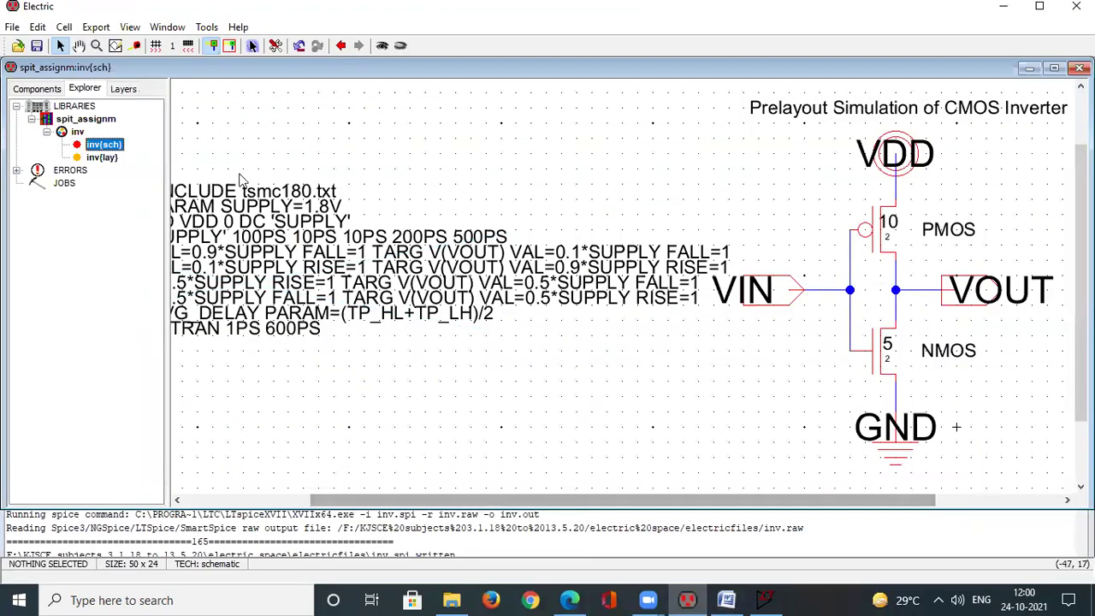
double_click(109, 160)
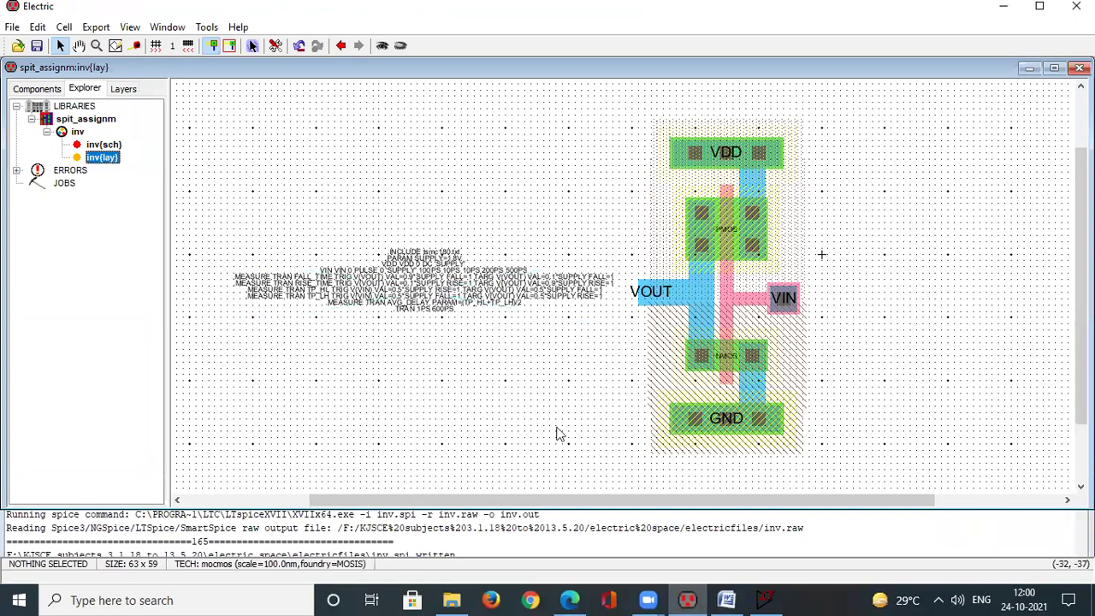
click(729, 599)
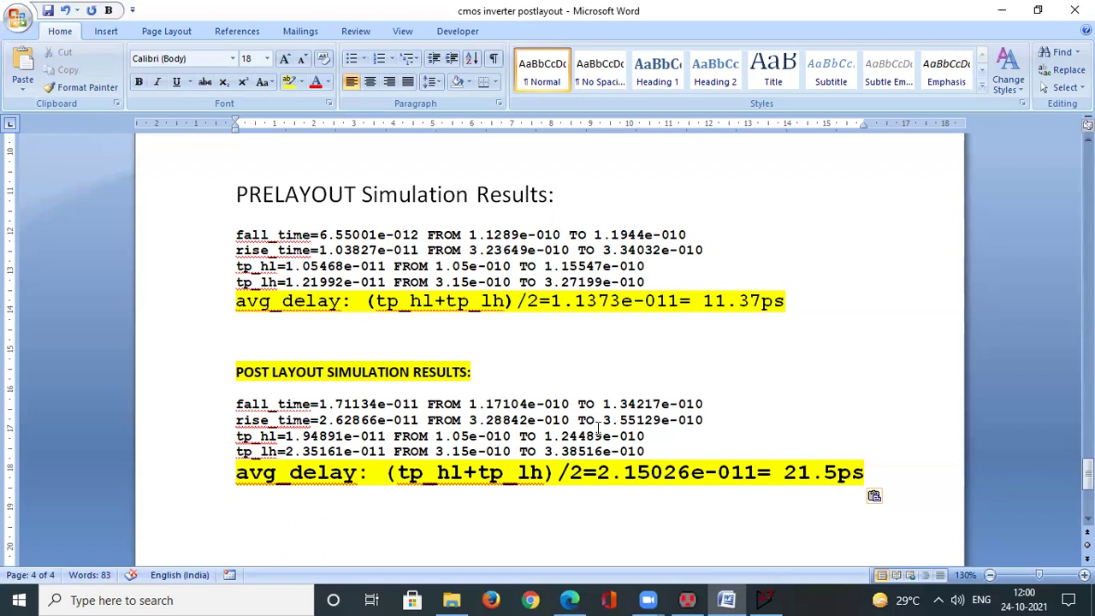
click(691, 600)
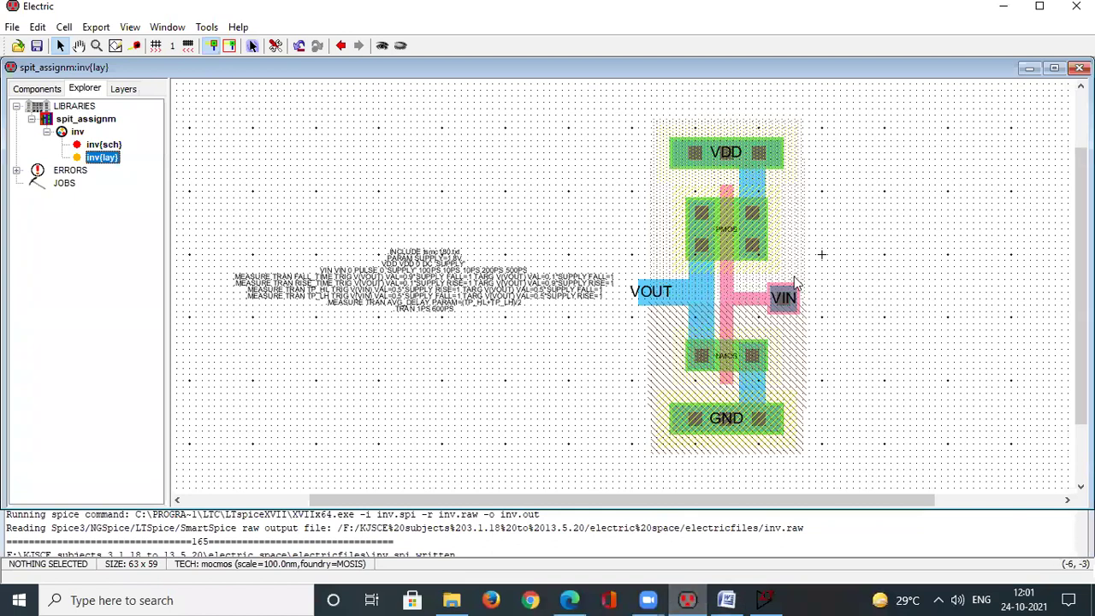
ctrl+scroll(853, 311, up, 1)
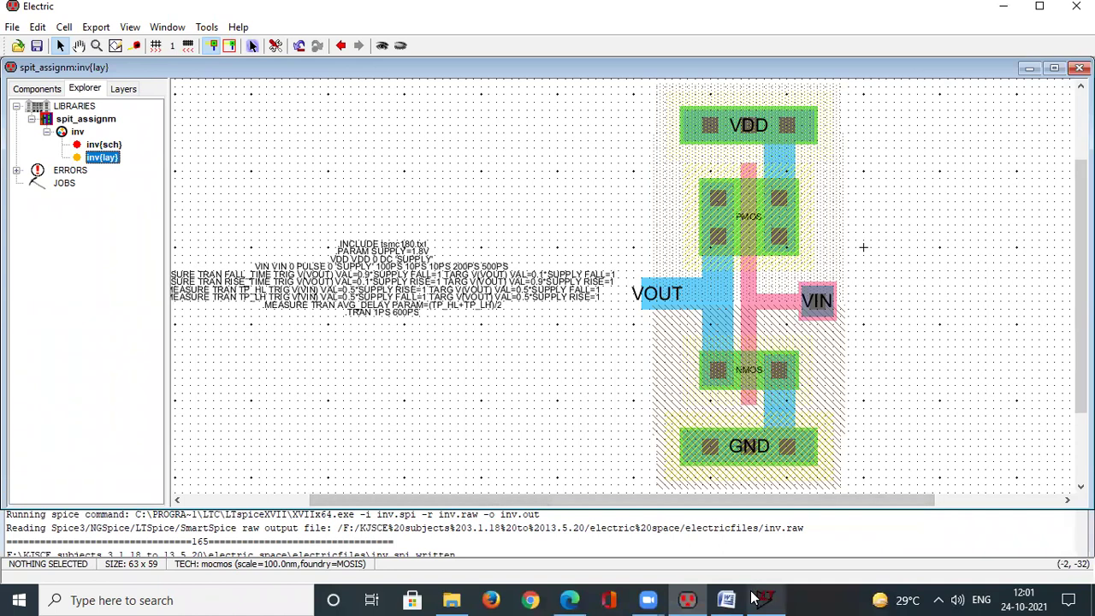
mouse_move(741, 597)
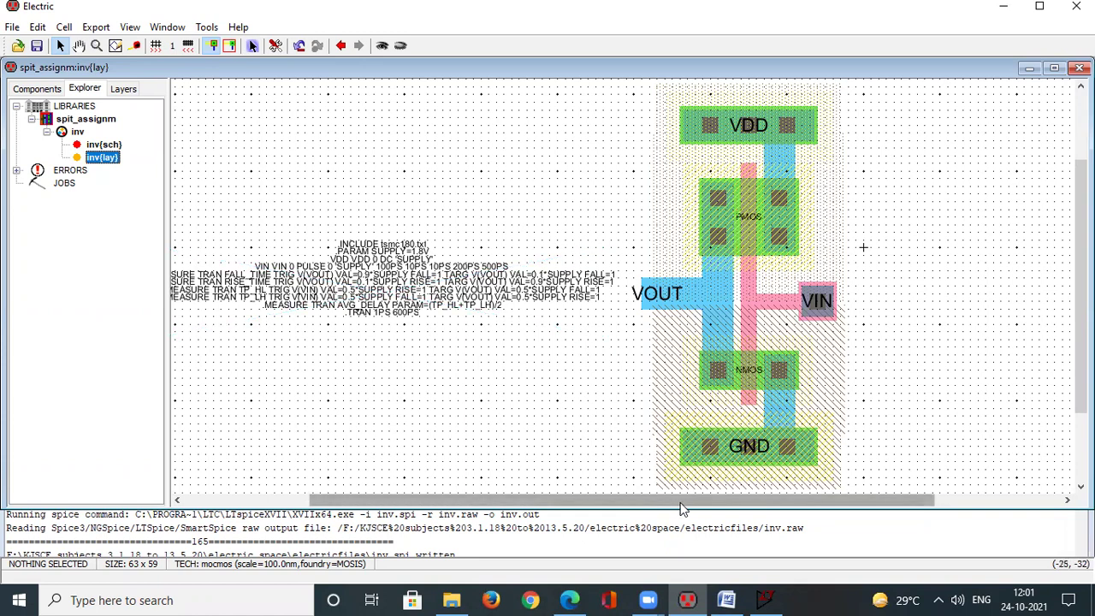
drag(670, 509, 712, 510)
scroll(713, 511, left, 1)
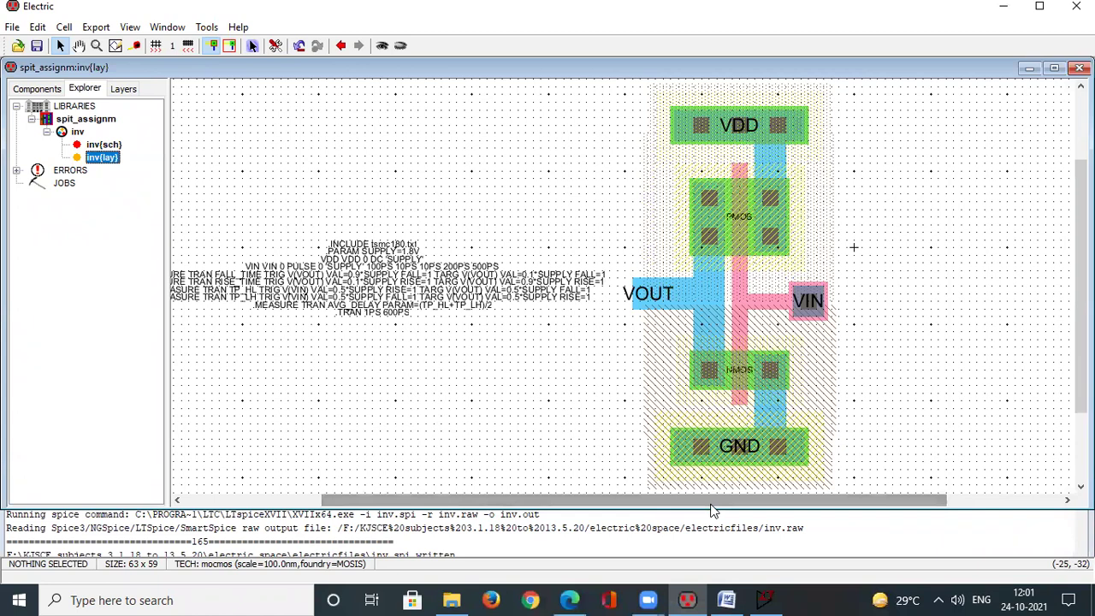
click(726, 600)
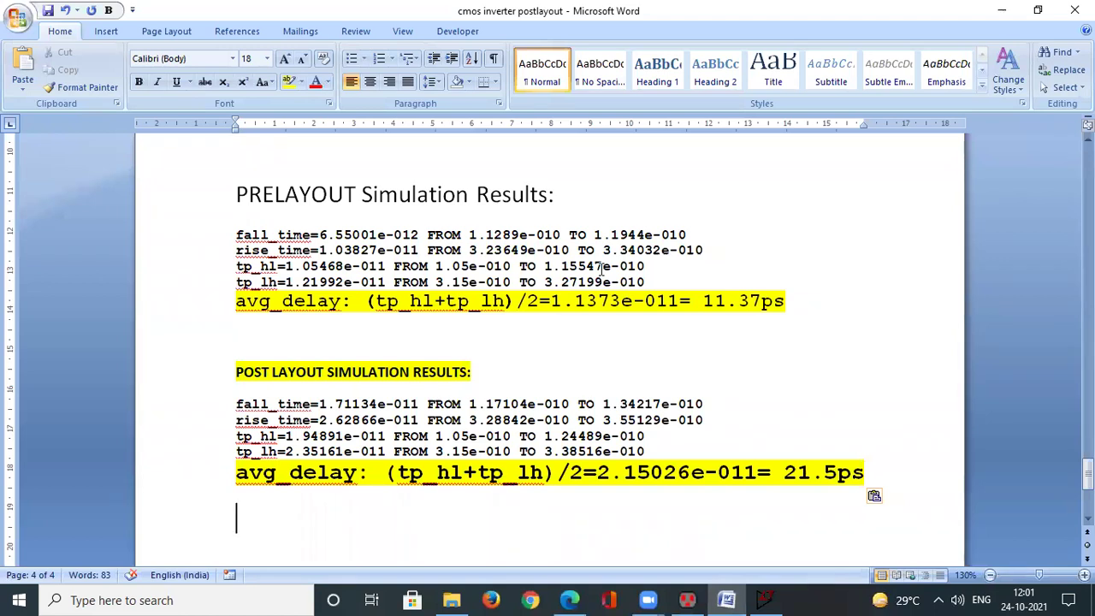
click(687, 600)
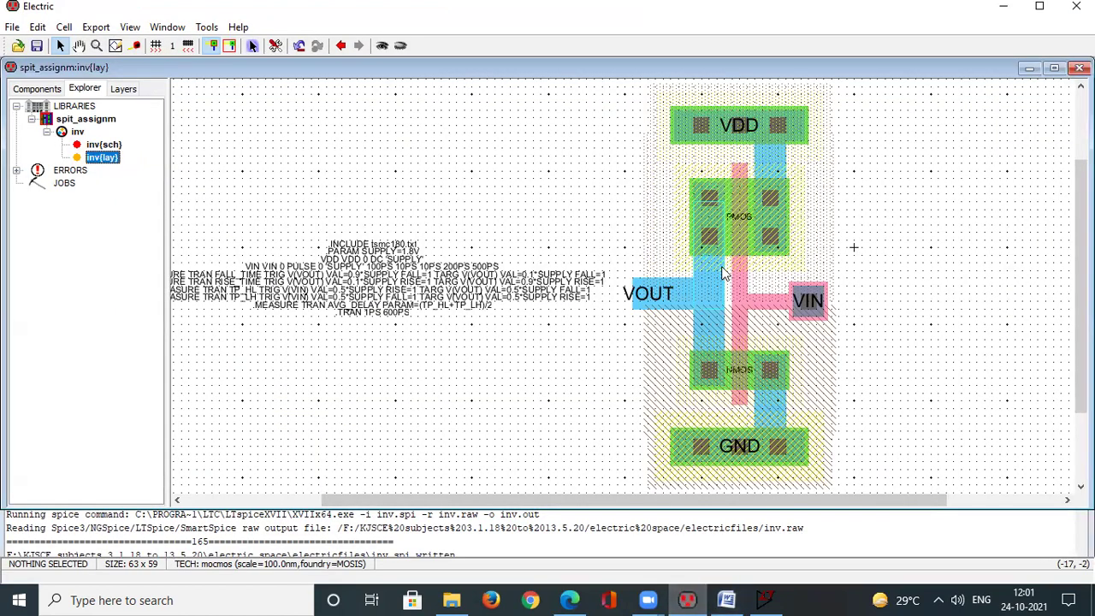
ctrl+scroll(723, 274, up, 2)
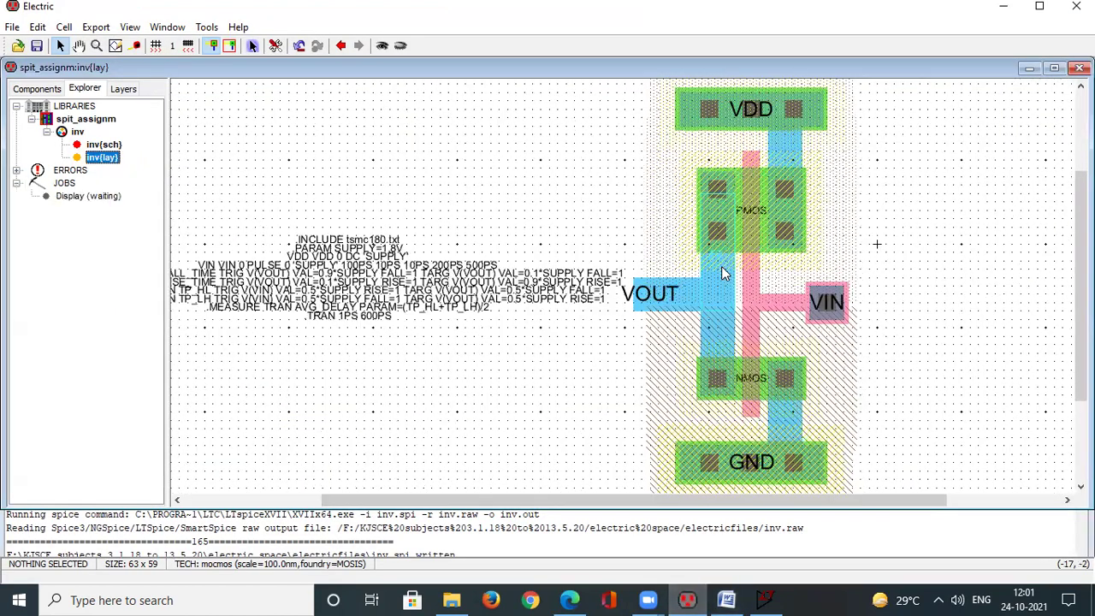
ctrl+scroll(723, 274, down, 1)
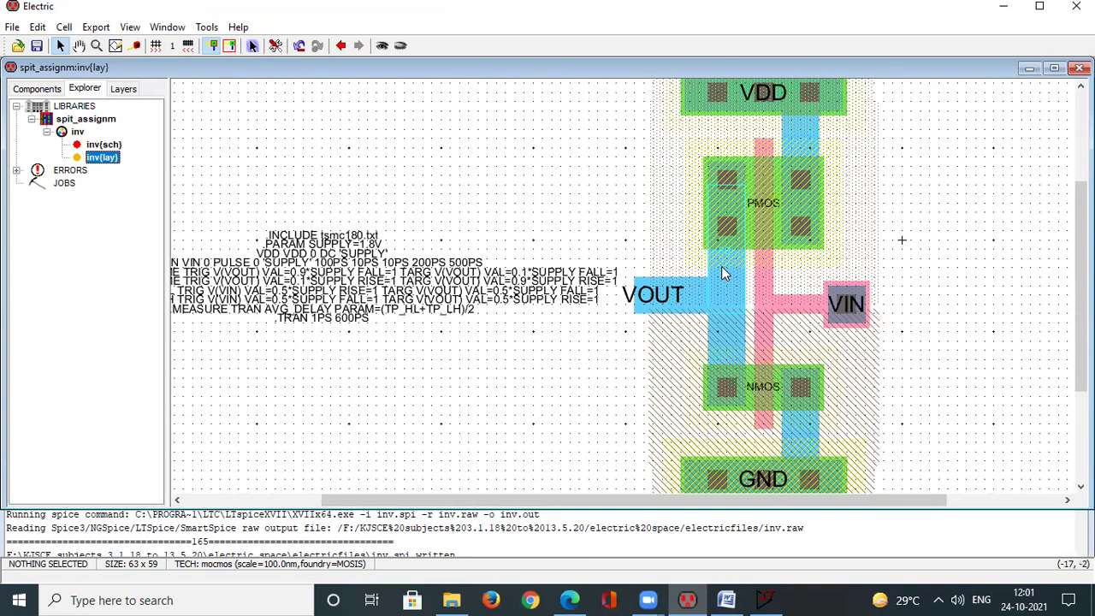